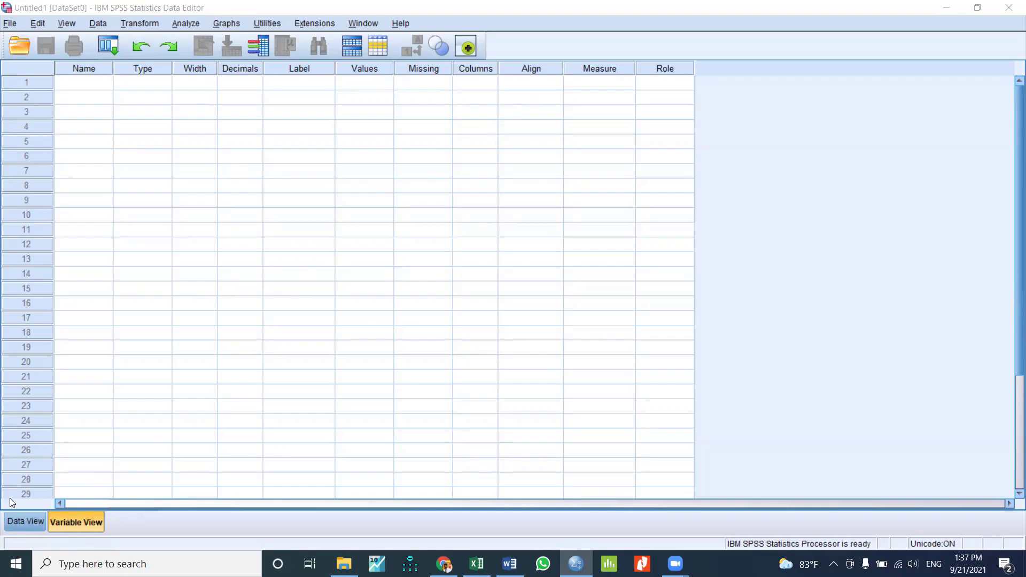
Compare the empty Data View and Variable View of the untitled dataset, ending in Variable View
{"action": "left_click", "coordinate": [15, 523]}
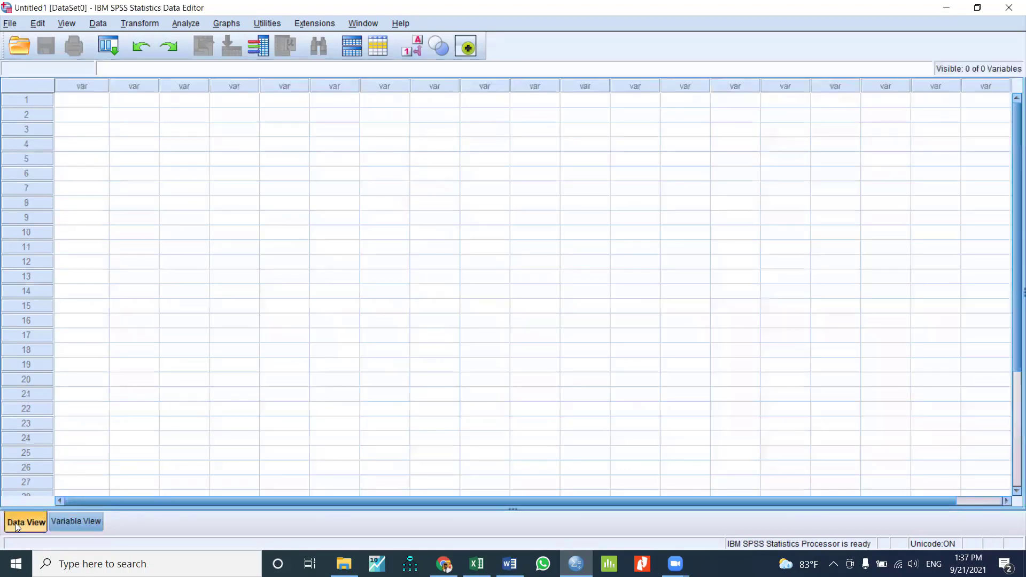
{"action": "left_click", "coordinate": [98, 527]}
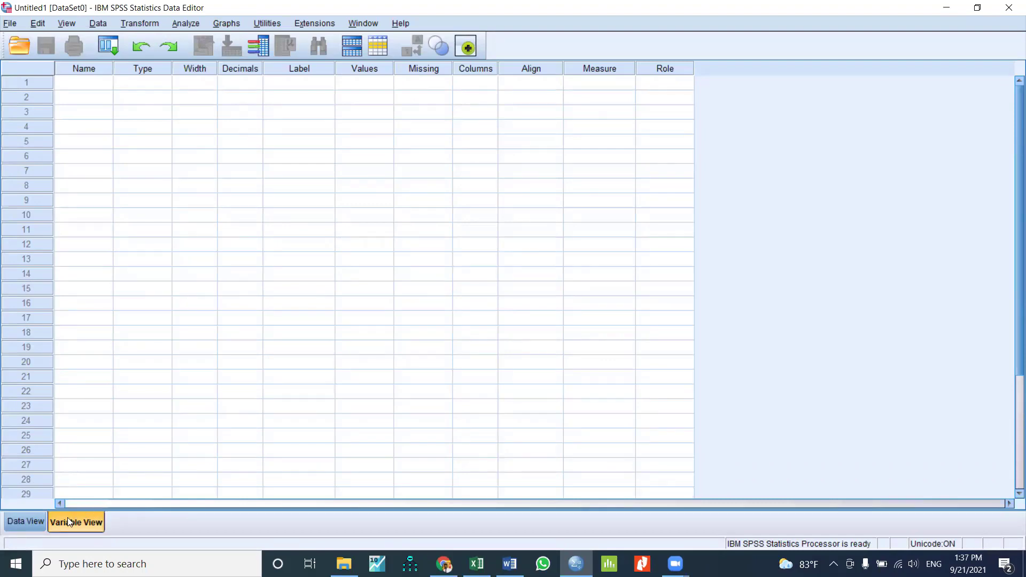
{"action": "left_click", "coordinate": [18, 527]}
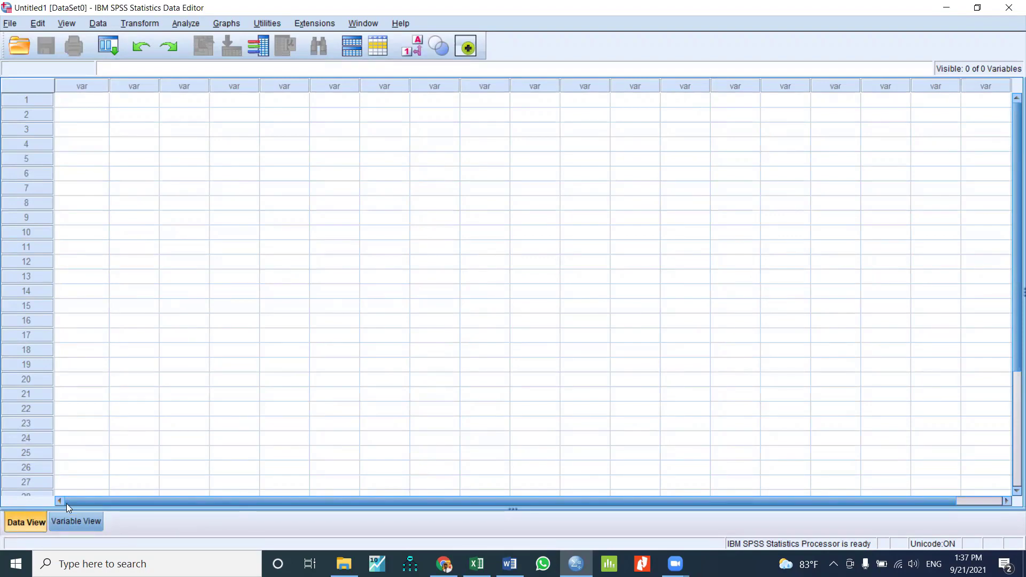
{"action": "left_click", "coordinate": [79, 519]}
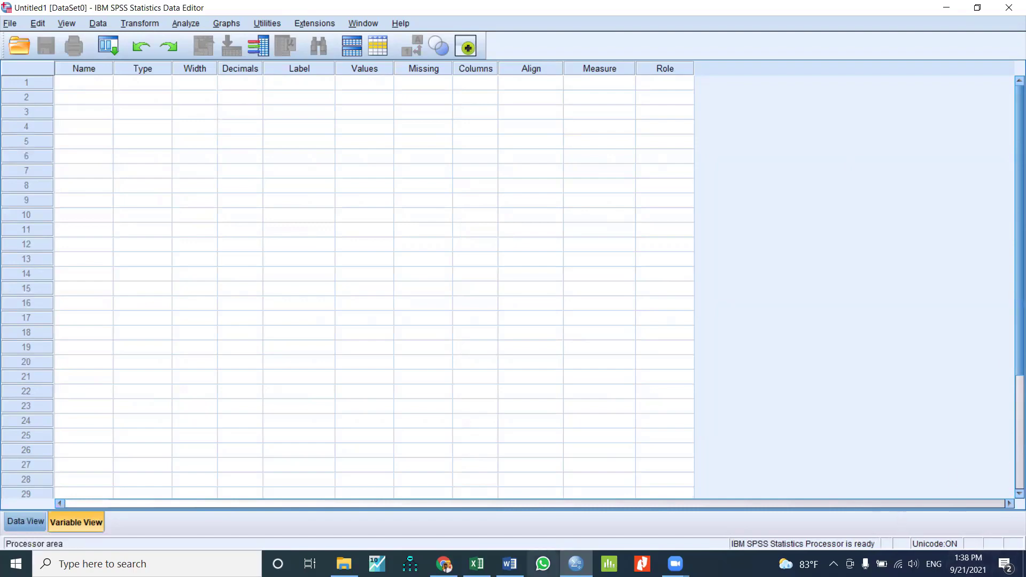
Switch to the sample questionnaire in Word and review its questions from gender through the Work-life Balance table
{"action": "left_click", "coordinate": [508, 564]}
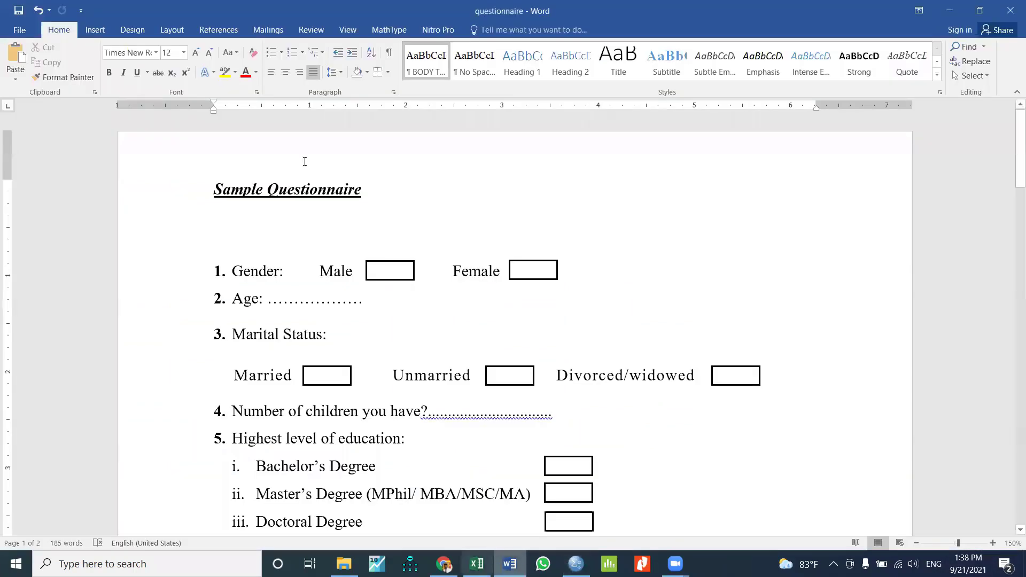
{"action": "scroll", "coordinate": [414, 264], "scroll_direction": "down", "scroll_amount": 1}
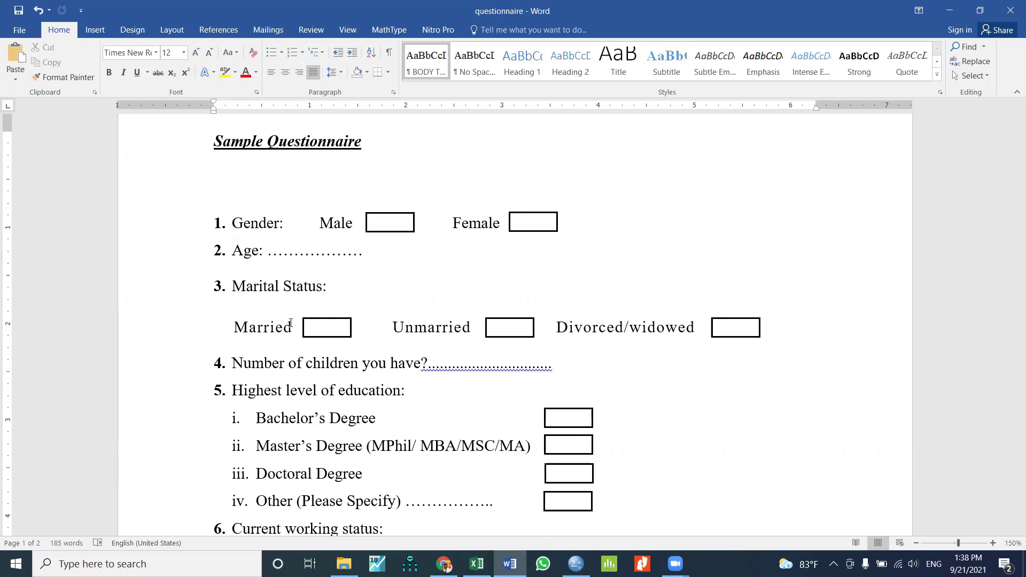
{"action": "scroll", "coordinate": [317, 383], "scroll_direction": "down", "scroll_amount": 1}
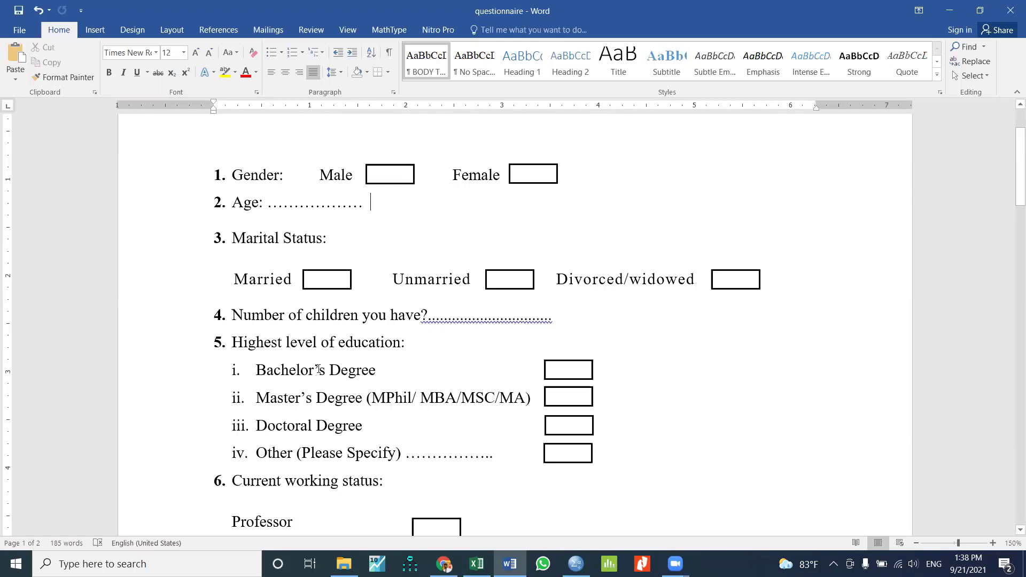
{"action": "scroll", "coordinate": [284, 437], "scroll_direction": "down", "scroll_amount": 5}
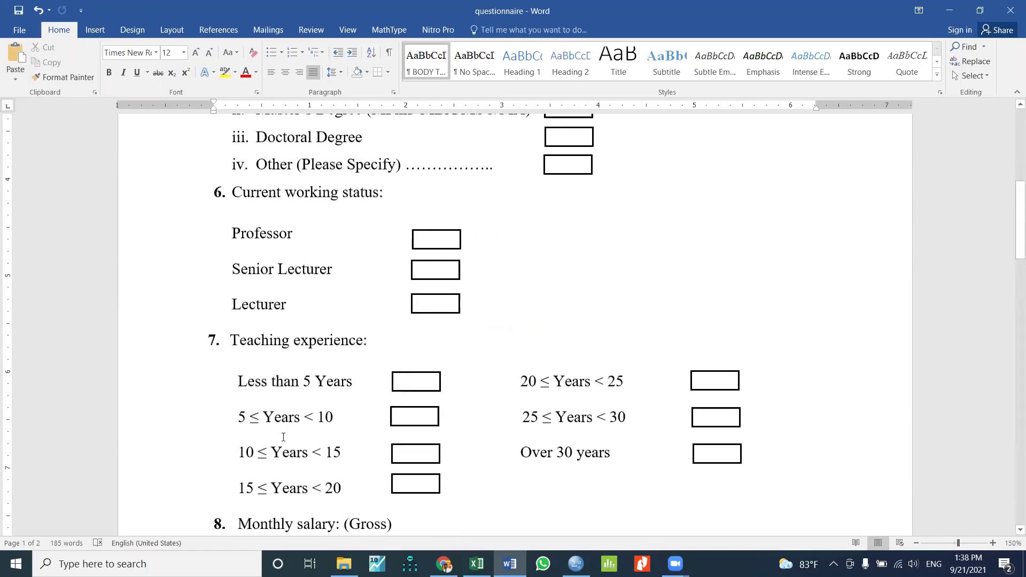
{"action": "scroll", "coordinate": [283, 437], "scroll_direction": "down", "scroll_amount": 10}
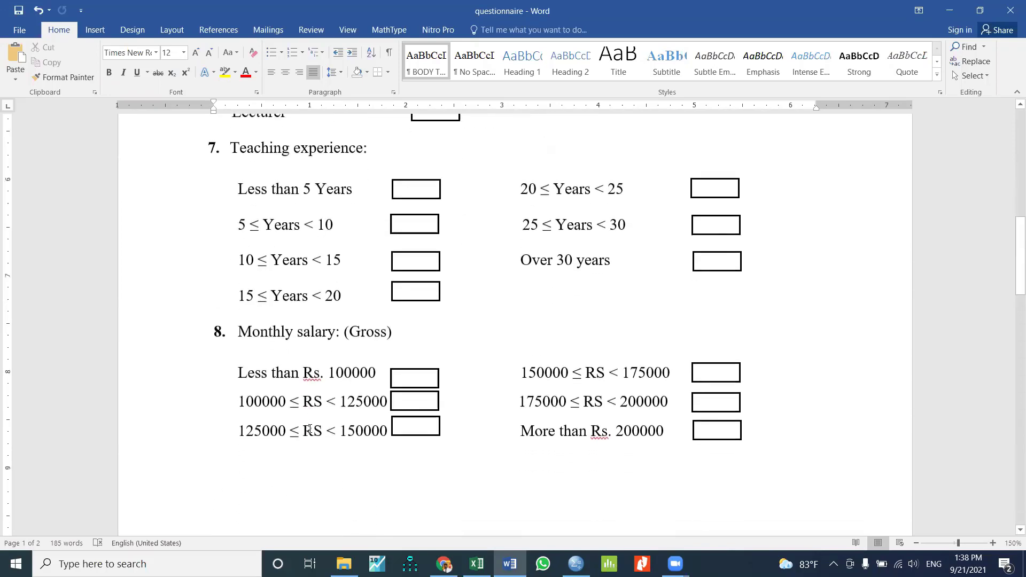
{"action": "scroll", "coordinate": [310, 429], "scroll_direction": "down", "scroll_amount": 3}
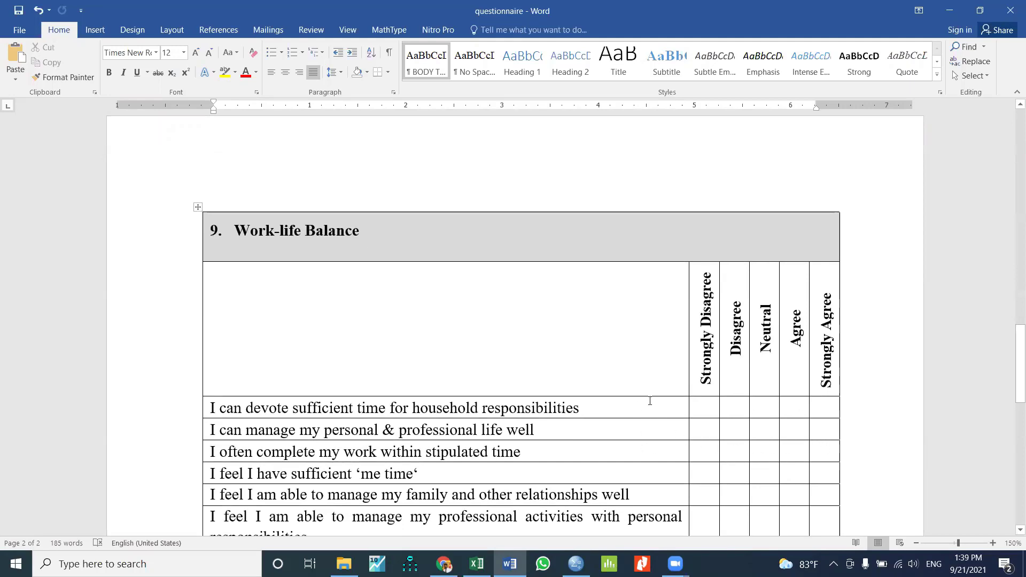
{"action": "scroll", "coordinate": [650, 401], "scroll_direction": "up", "scroll_amount": 10}
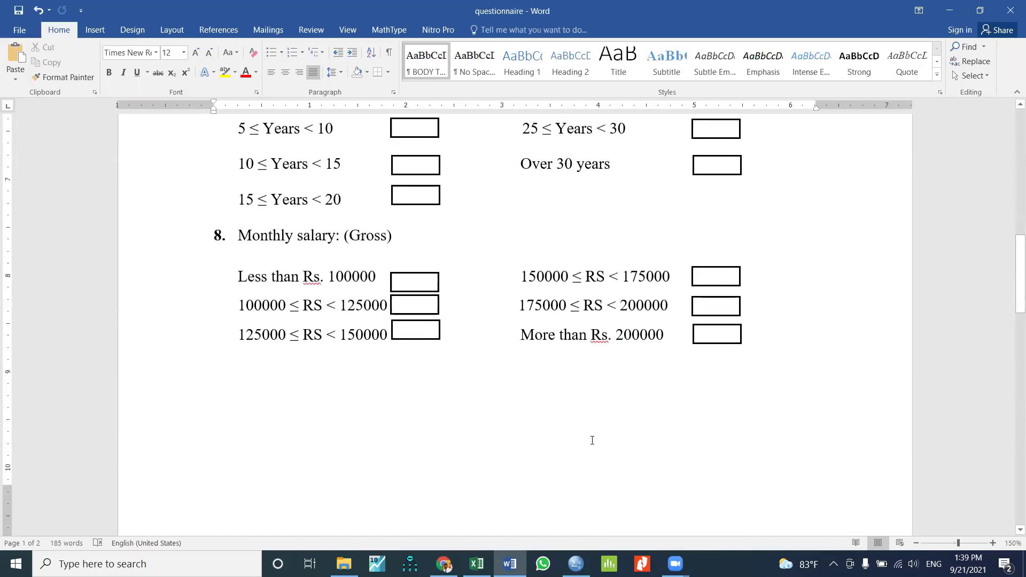
Return to SPSS, widen the Label column slightly, and examine the Variable Type options for the first row without changing them
{"action": "left_click", "coordinate": [576, 564]}
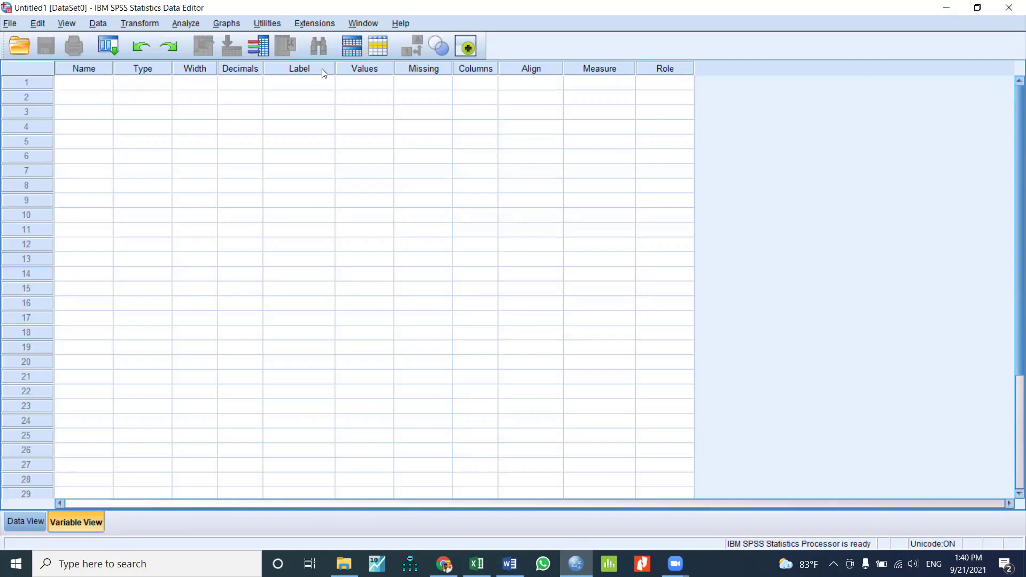
{"action": "left_click_drag", "start_coordinate": [335, 66], "coordinate": [342, 65]}
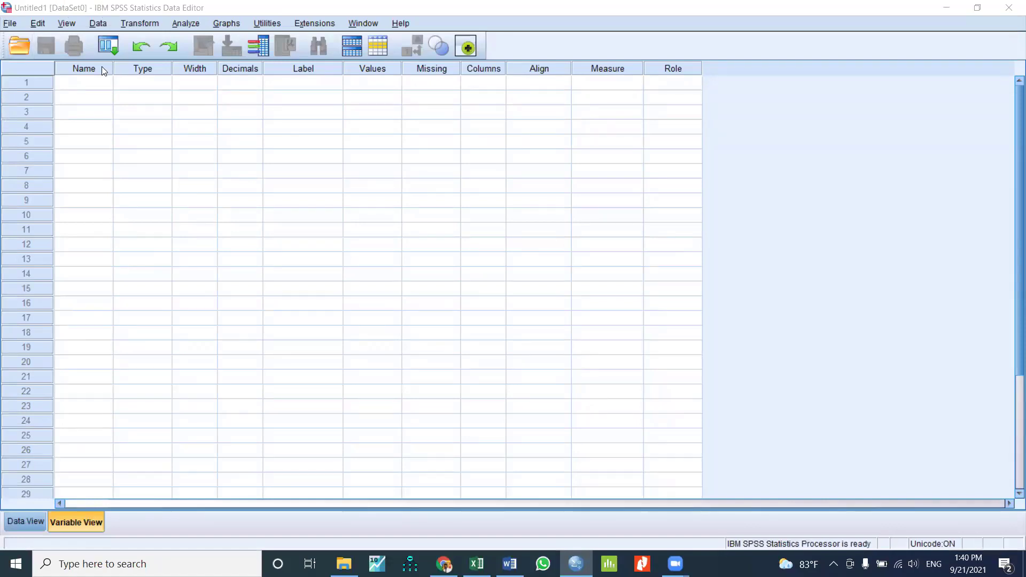
{"action": "left_click", "coordinate": [162, 69]}
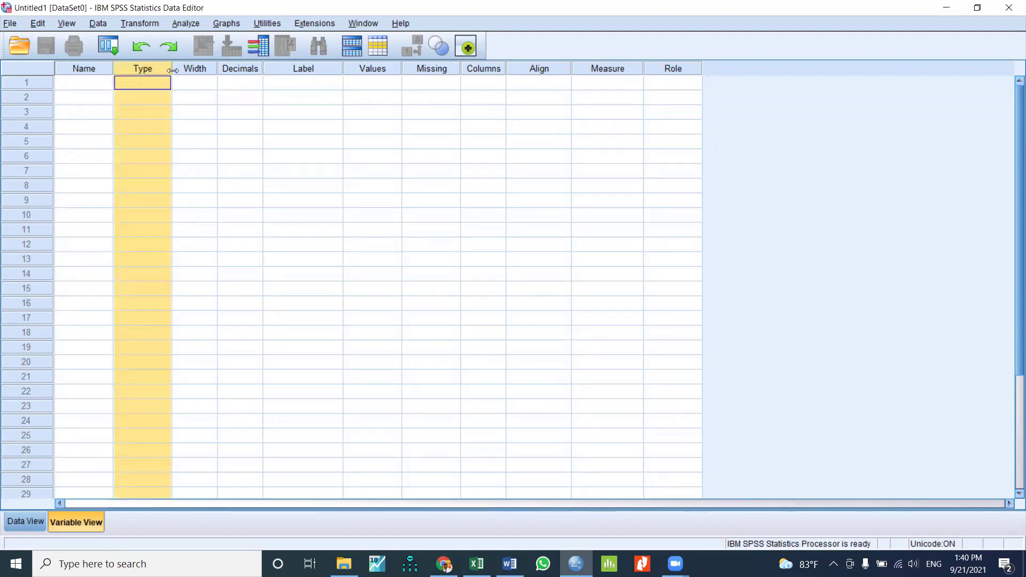
{"action": "left_click", "coordinate": [184, 96]}
{"action": "left_click", "coordinate": [156, 82]}
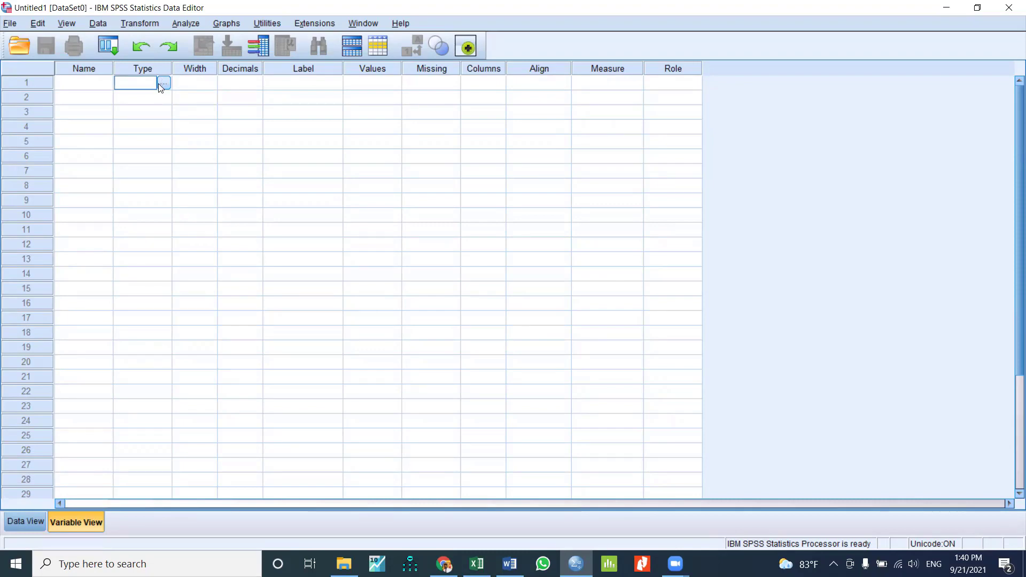
{"action": "left_click", "coordinate": [163, 83]}
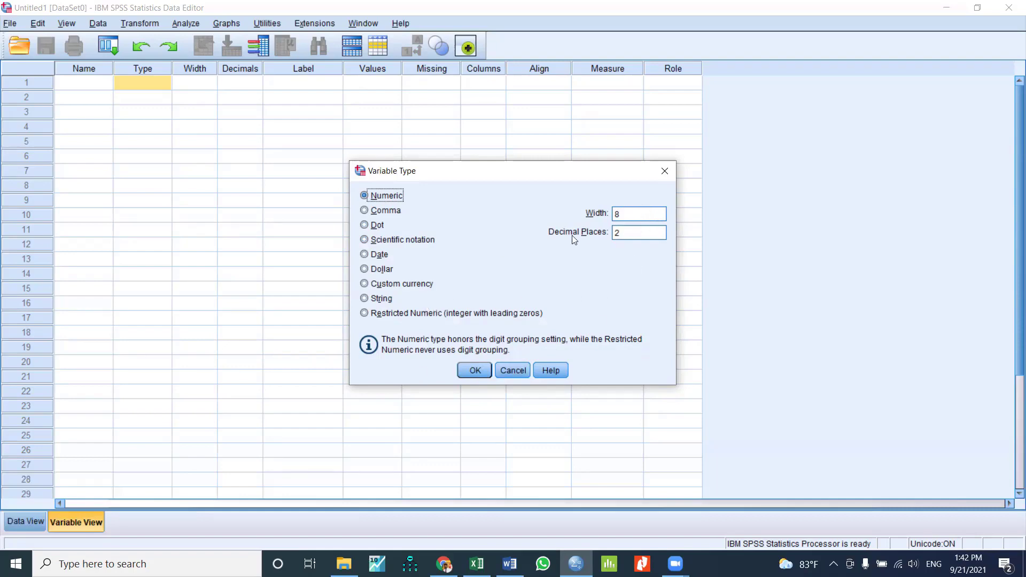
{"action": "left_click", "coordinate": [670, 170]}
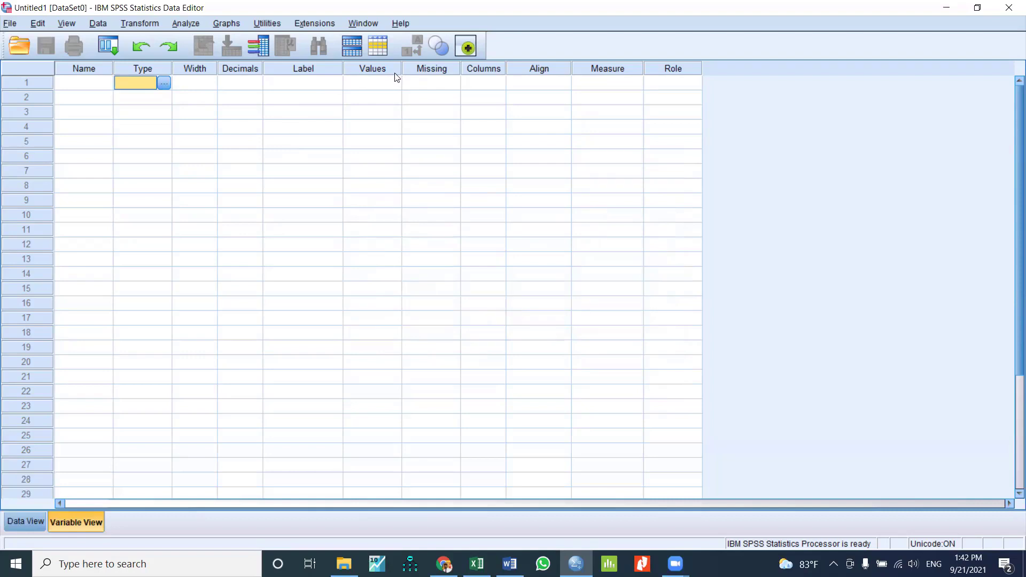
Examine the Value Labels settings for the first row and close them without adding labels
{"action": "left_click", "coordinate": [396, 82]}
{"action": "left_click", "coordinate": [396, 82]}
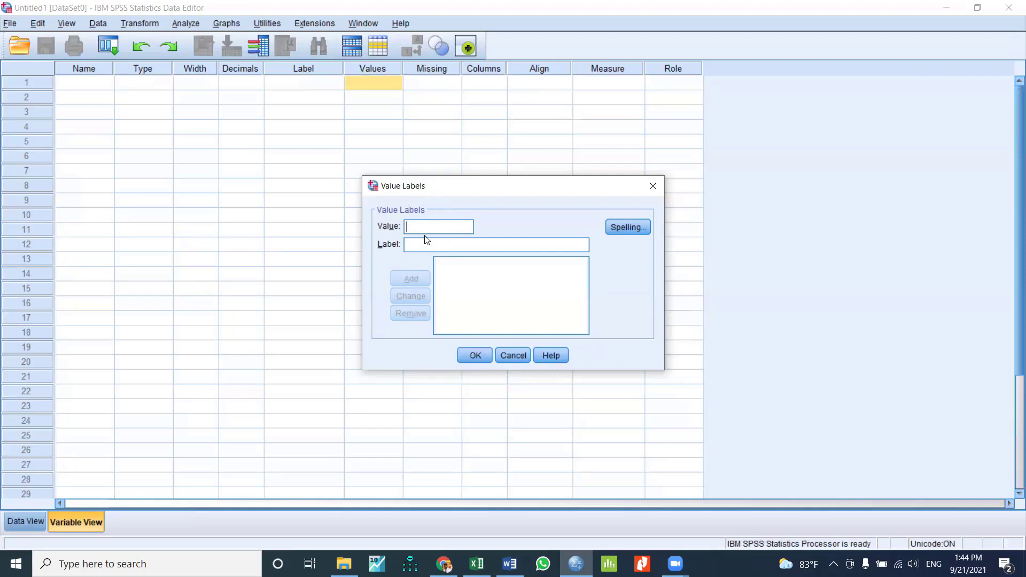
{"action": "left_click", "coordinate": [652, 186]}
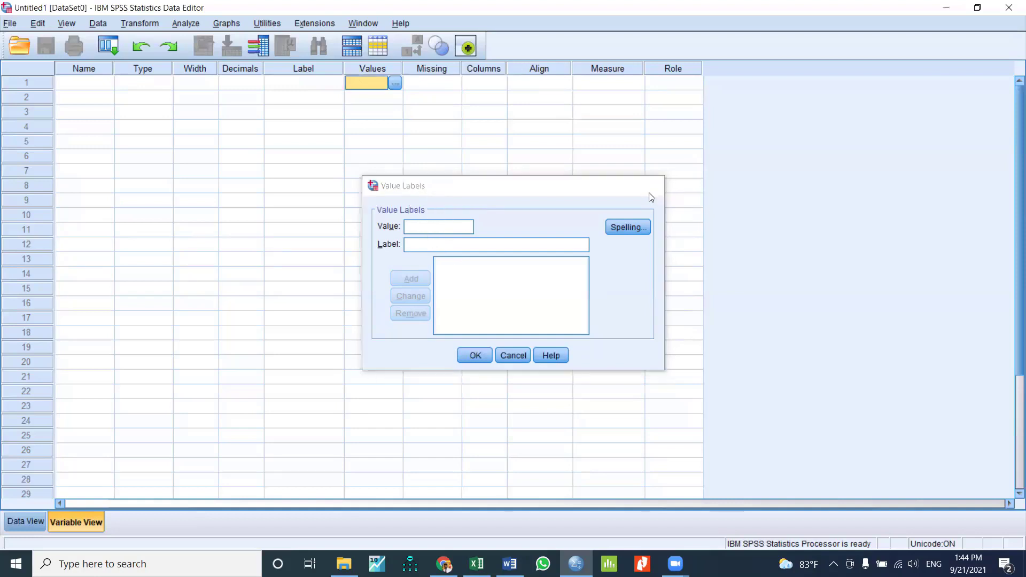
Examine the first row's Missing Values options, including discrete values and range plus one discrete value, and close them without applying changes
{"action": "left_click", "coordinate": [454, 71]}
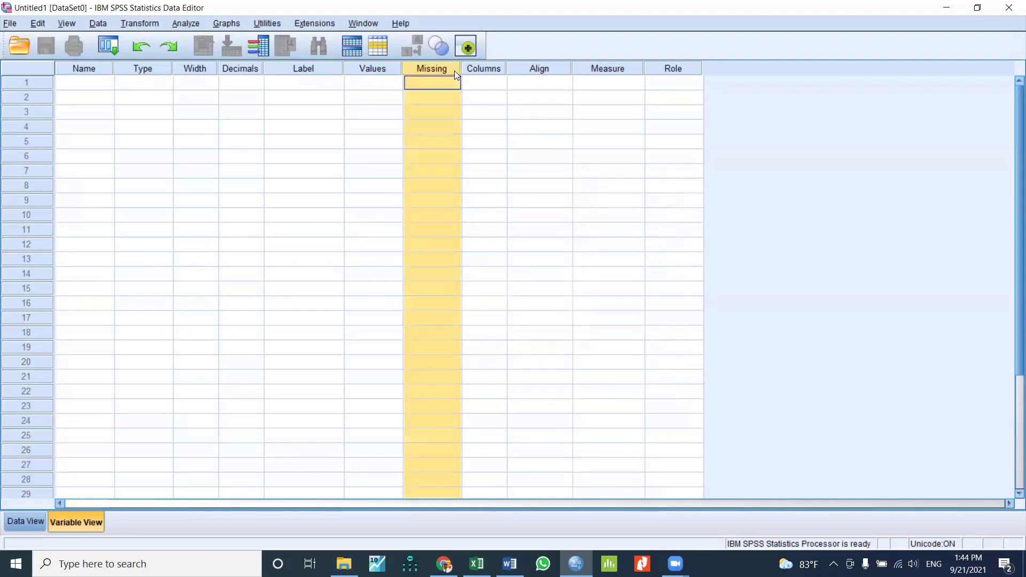
{"action": "left_click", "coordinate": [465, 95]}
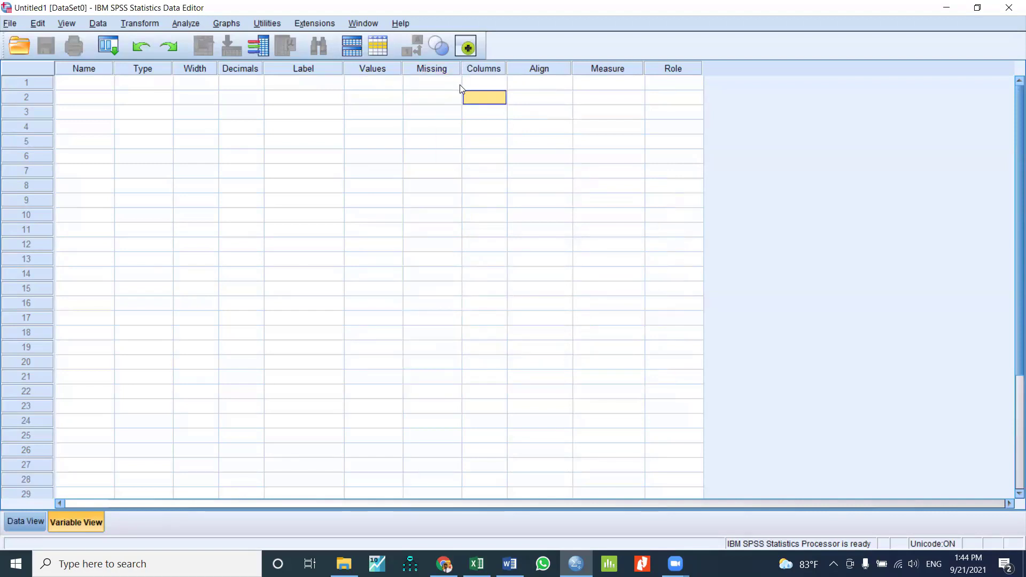
{"action": "double_click", "coordinate": [459, 84]}
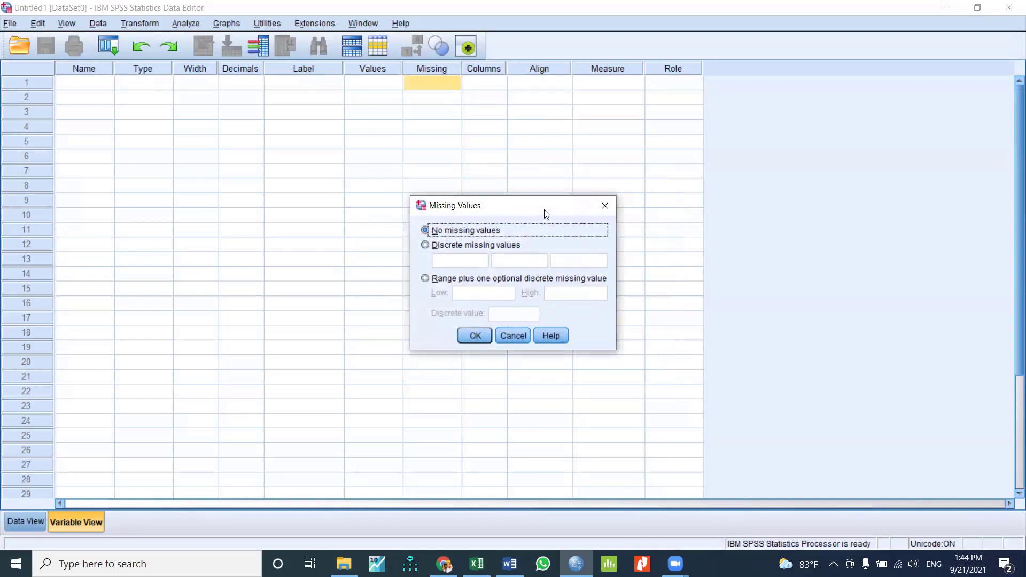
{"action": "left_click_drag", "start_coordinate": [546, 208], "coordinate": [512, 163]}
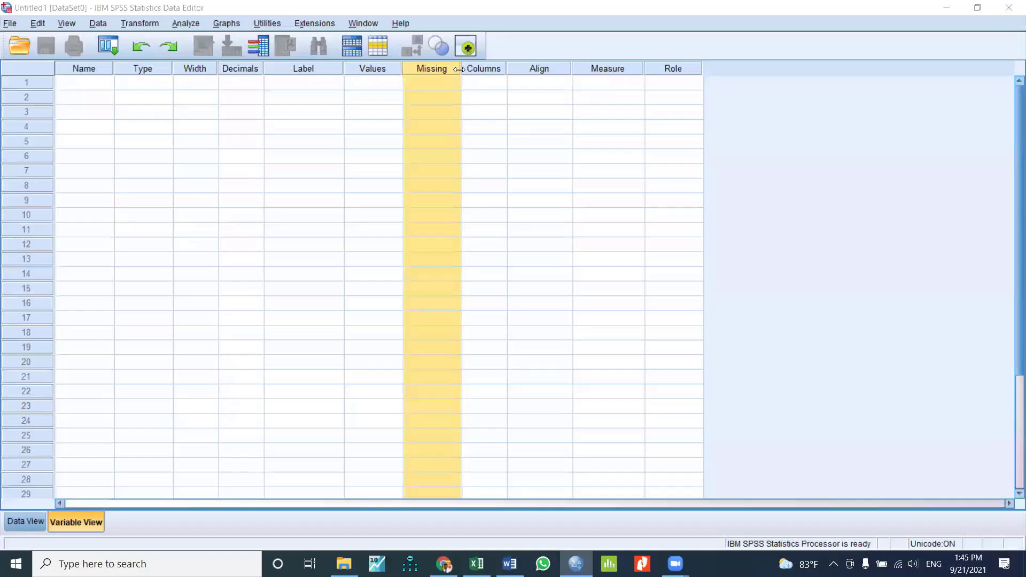
{"action": "left_click", "coordinate": [454, 69]}
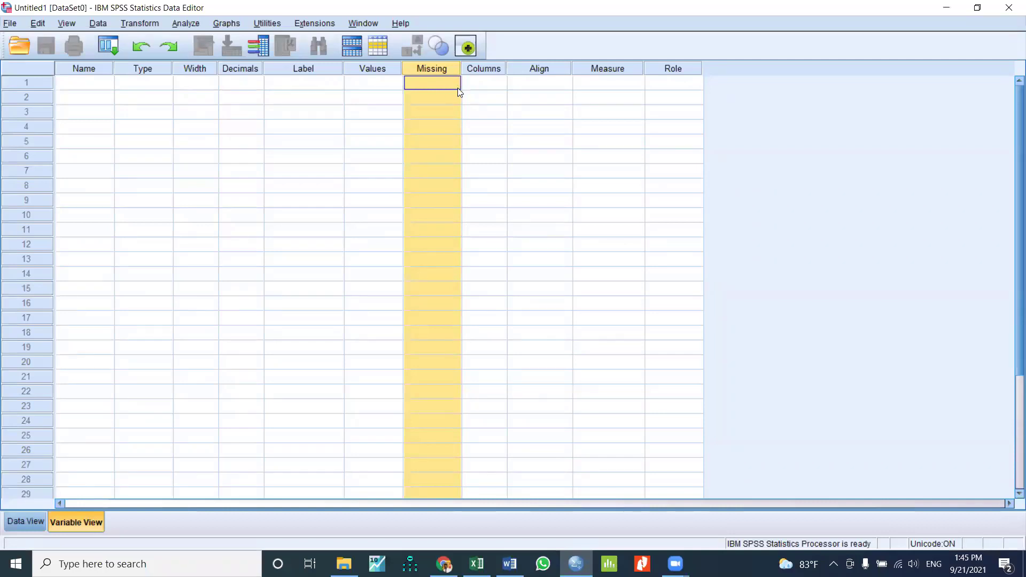
{"action": "left_click", "coordinate": [455, 82]}
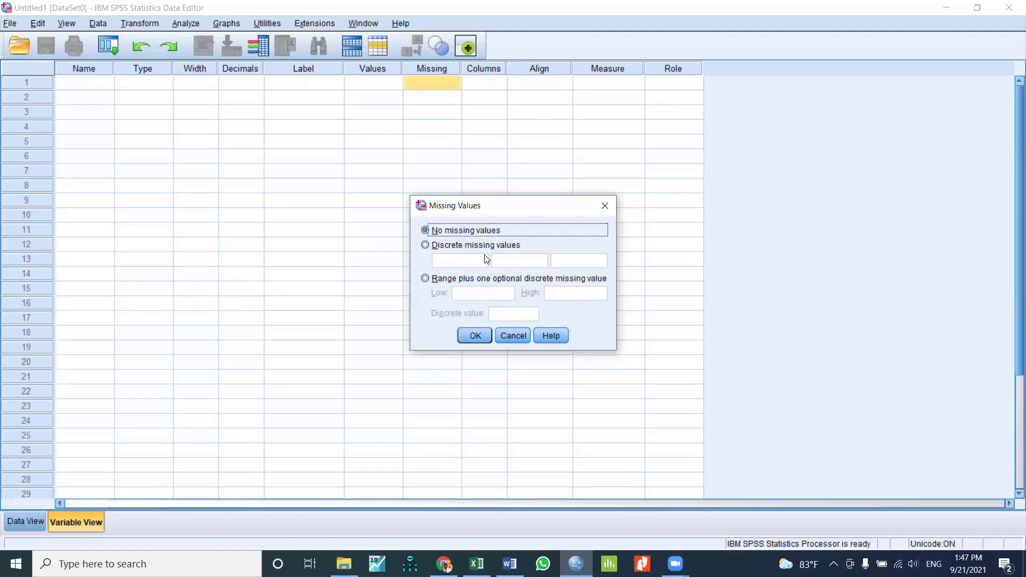
{"action": "left_click", "coordinate": [453, 249]}
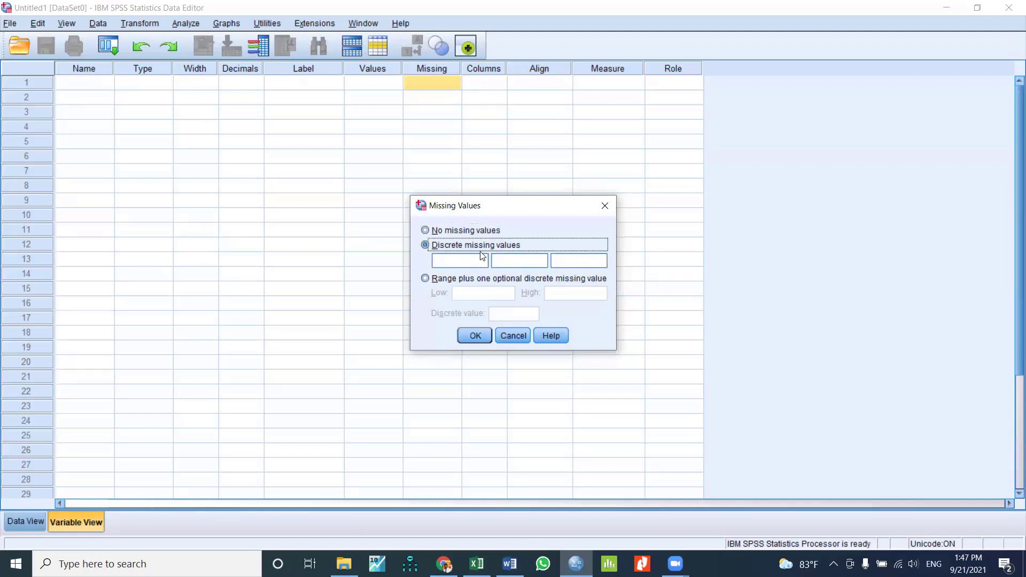
{"action": "left_click", "coordinate": [435, 279]}
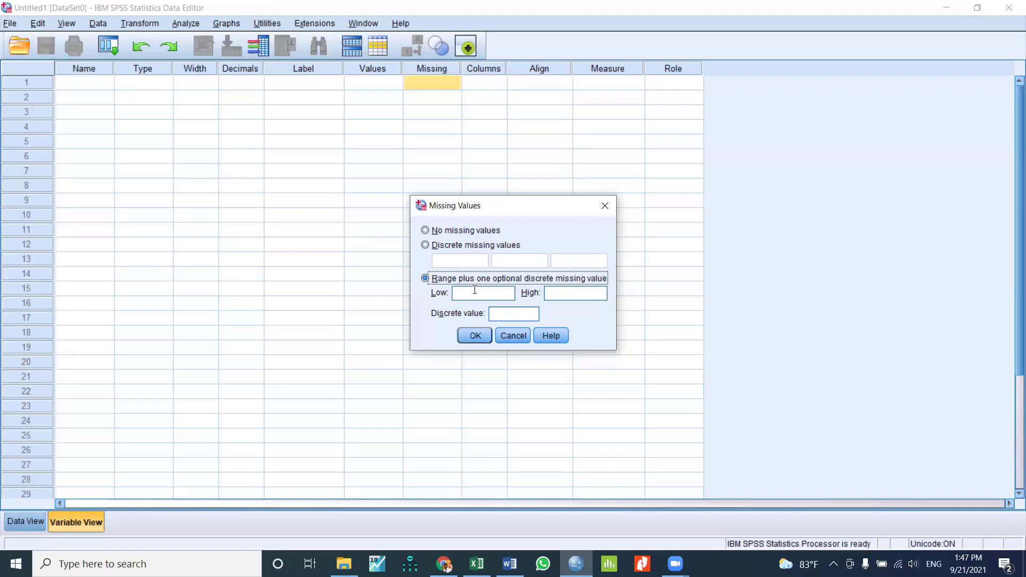
{"action": "left_click", "coordinate": [426, 246]}
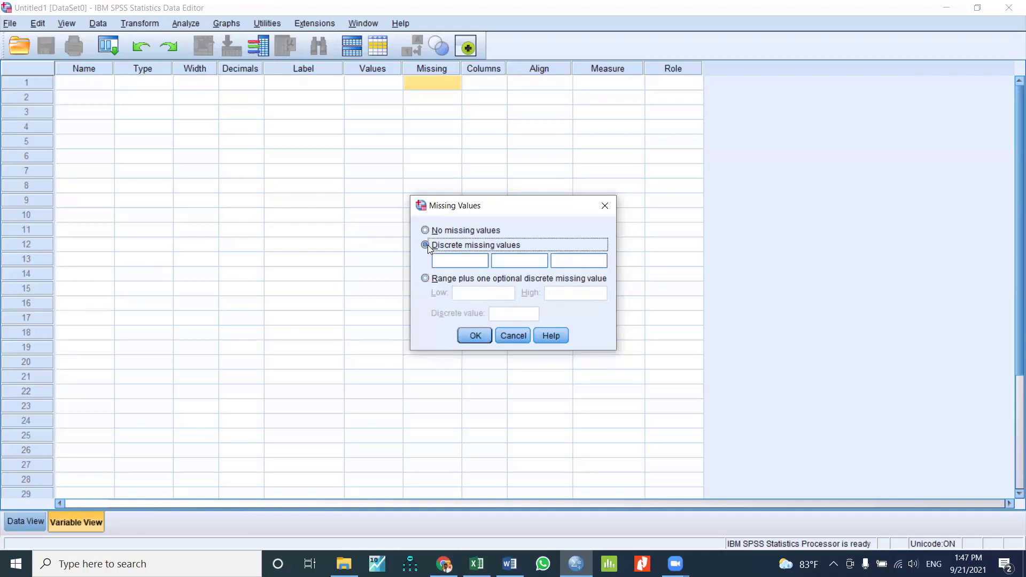
{"action": "left_click", "coordinate": [426, 231]}
{"action": "left_click", "coordinate": [604, 207]}
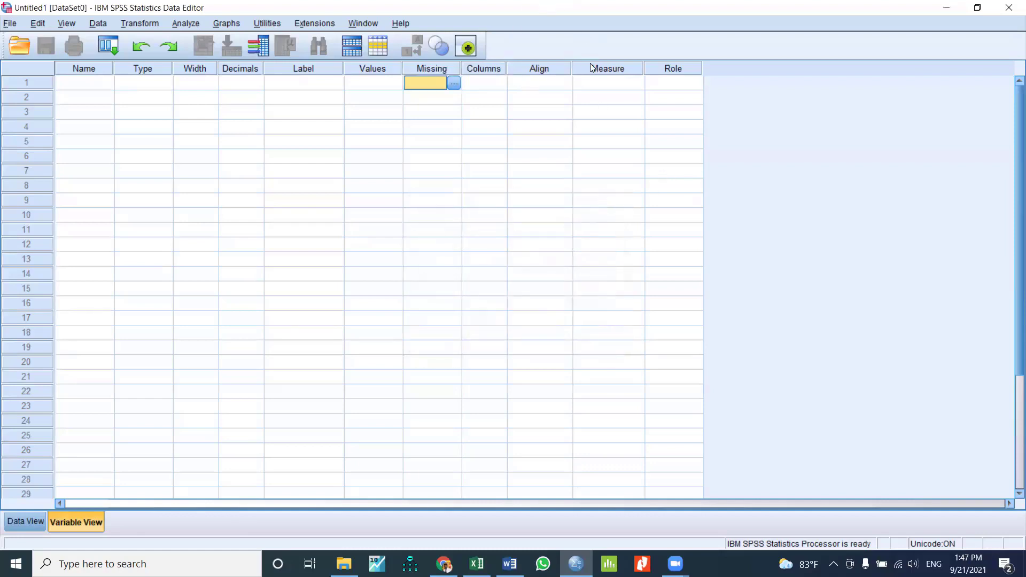
Examine the measurement levels offered in the Measure column for the first row
{"action": "left_click", "coordinate": [639, 82]}
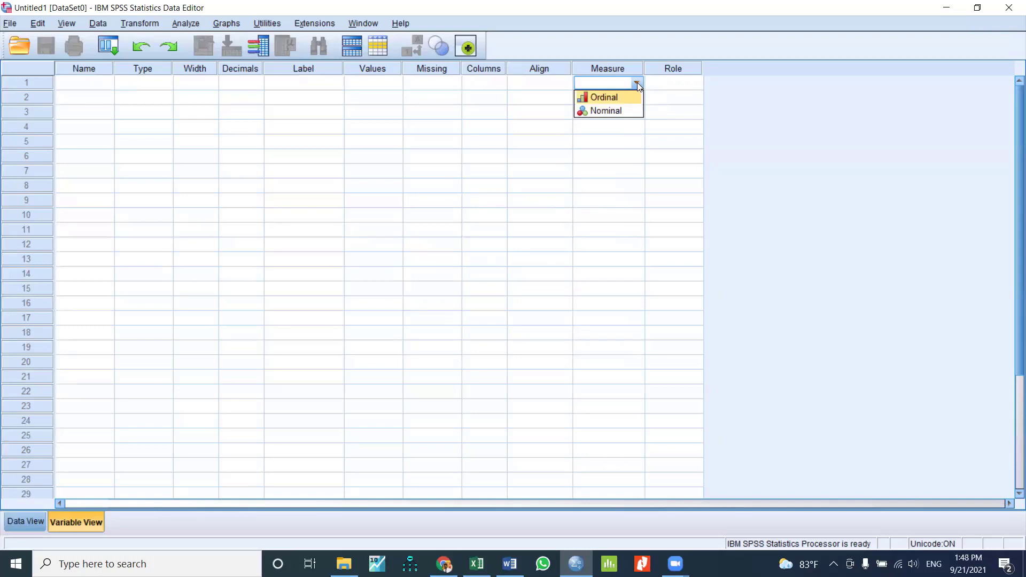
{"action": "left_click", "coordinate": [617, 84]}
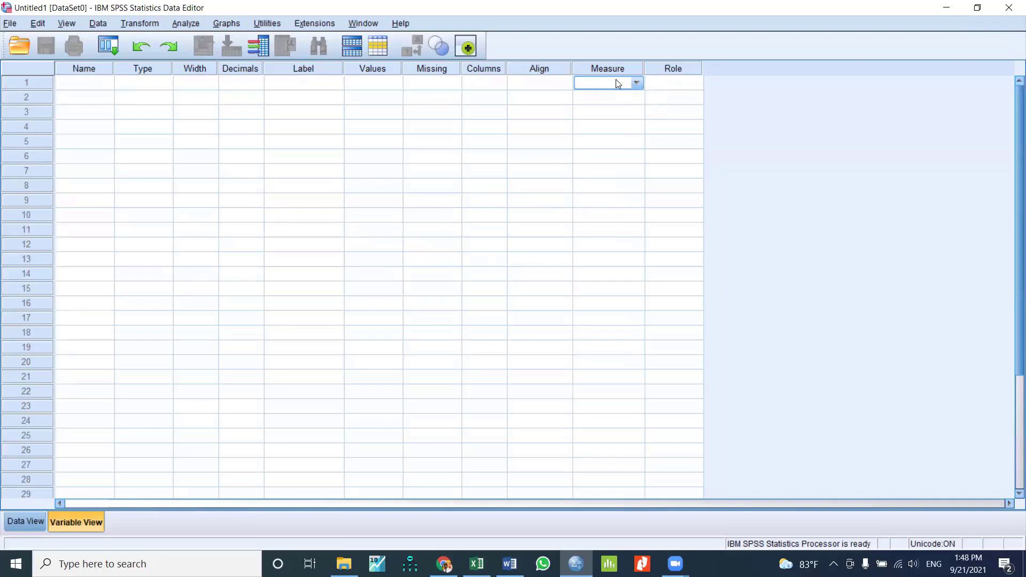
{"action": "left_click", "coordinate": [635, 70]}
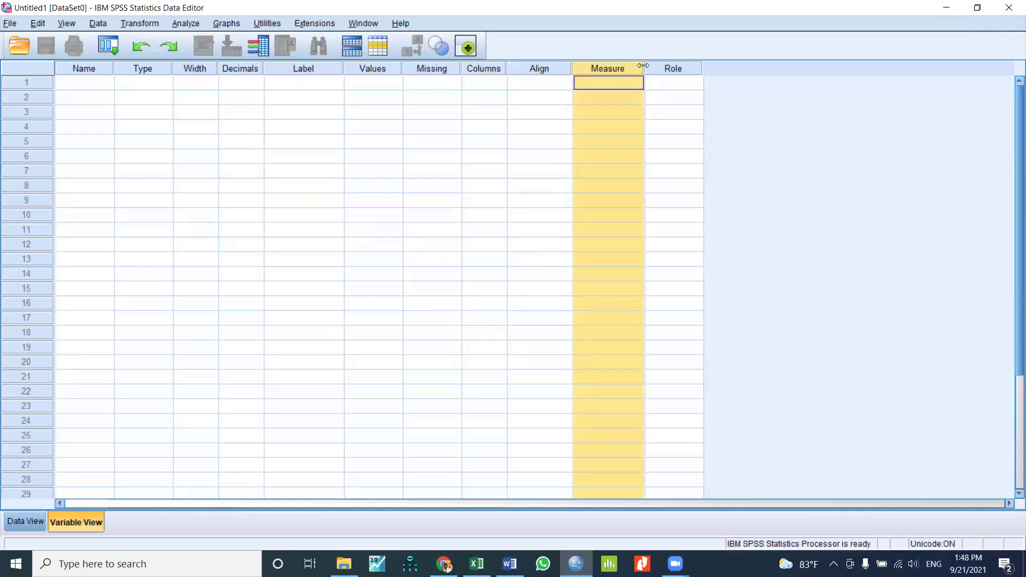
{"action": "left_click", "coordinate": [635, 84]}
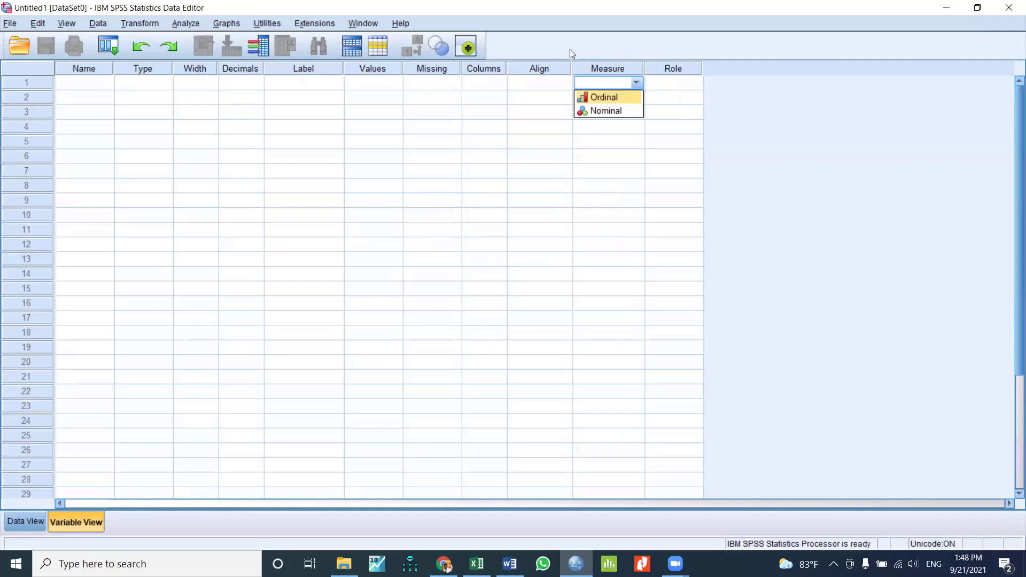
{"action": "key", "text": "Down"}
Switch back to the Word questionnaire and review its opening questions, starting with Gender
{"action": "key", "text": "alt+Tab"}
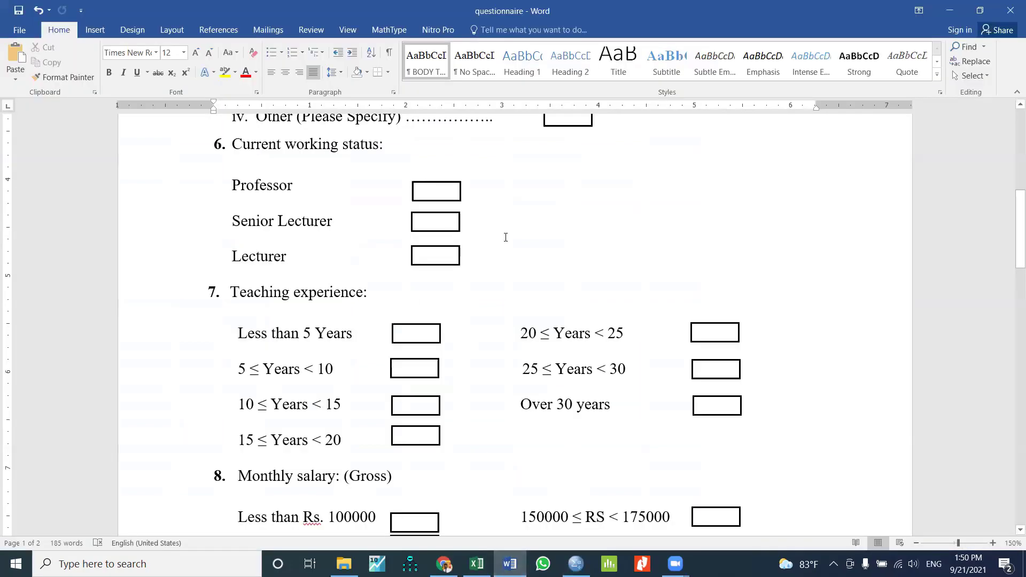
{"action": "scroll", "coordinate": [273, 230], "scroll_direction": "up", "scroll_amount": 6}
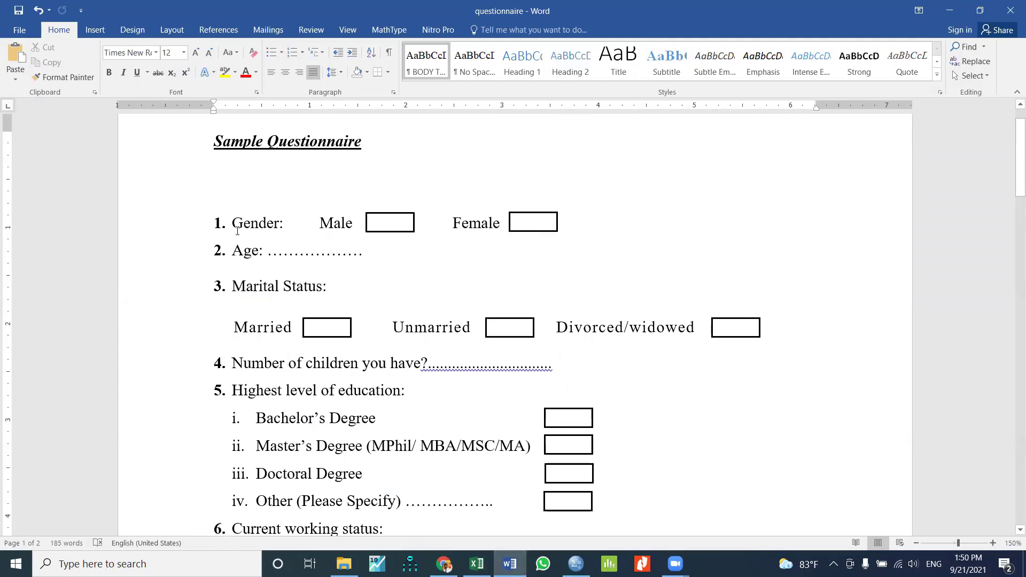
Select the Gender question with its Male and Female options in the questionnaire and examine how it is answered
{"action": "left_click_drag", "start_coordinate": [233, 224], "coordinate": [518, 207]}
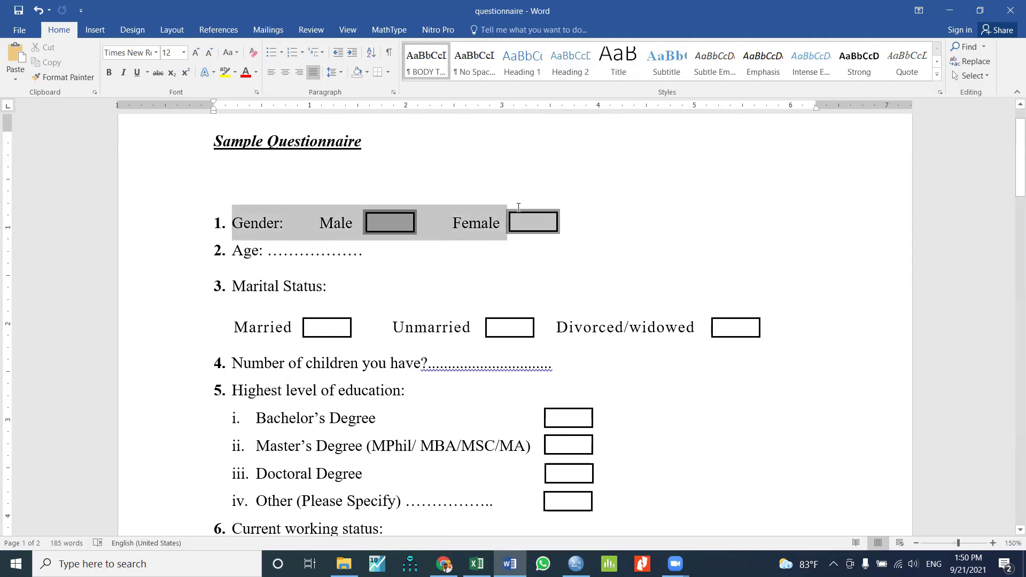
{"action": "left_click_drag", "start_coordinate": [518, 207], "coordinate": [518, 207]}
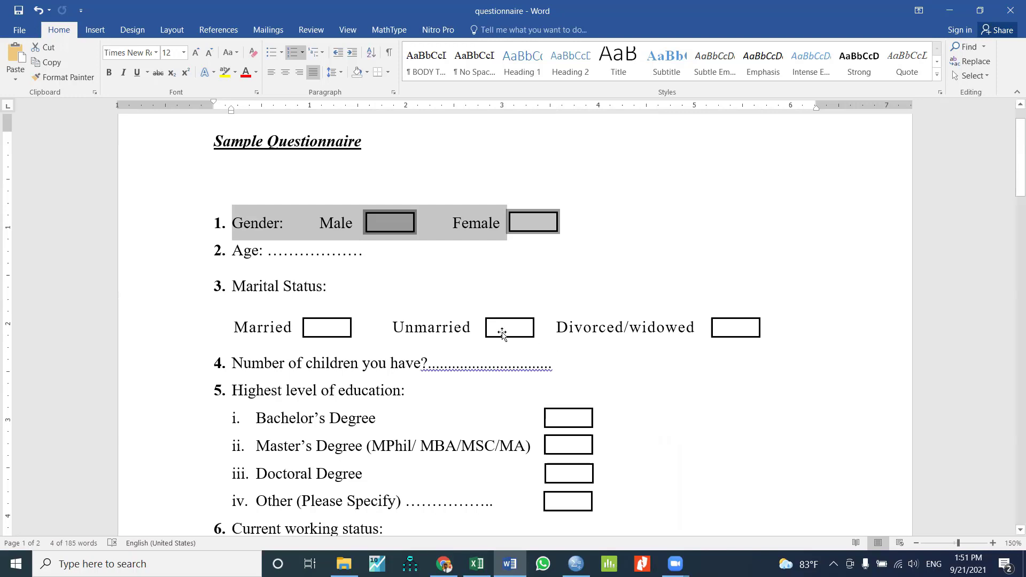
{"action": "left_click", "coordinate": [276, 232]}
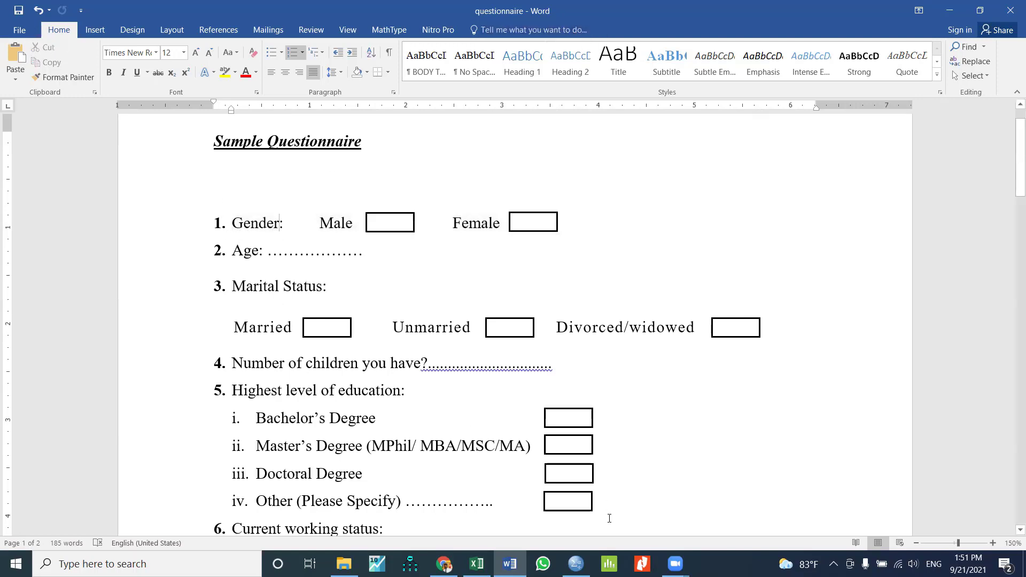
Switch to the SPSS Variable View and name the first variable GEN
{"action": "left_click", "coordinate": [575, 564]}
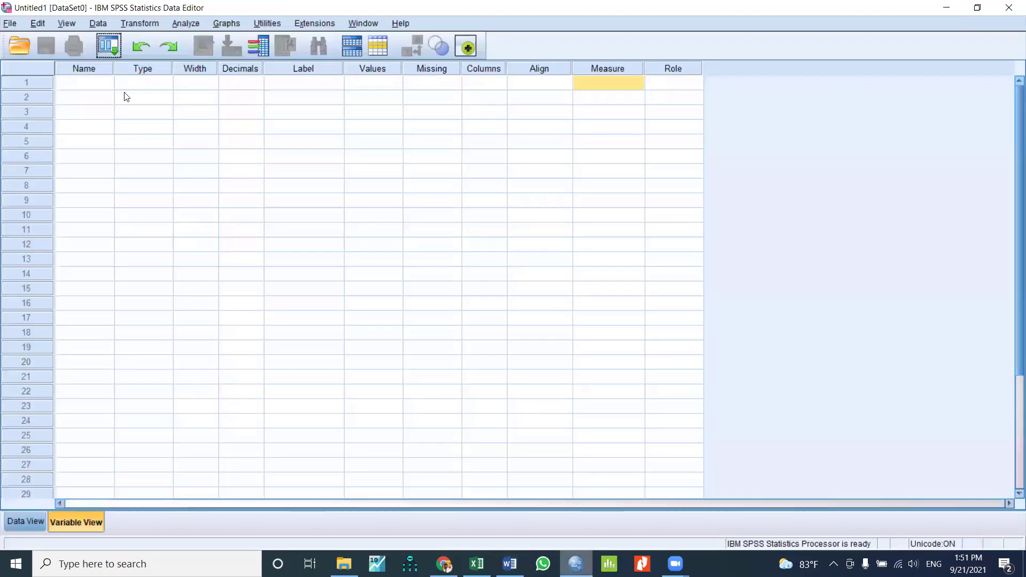
{"action": "left_click", "coordinate": [78, 78]}
{"action": "type", "text": "G"}
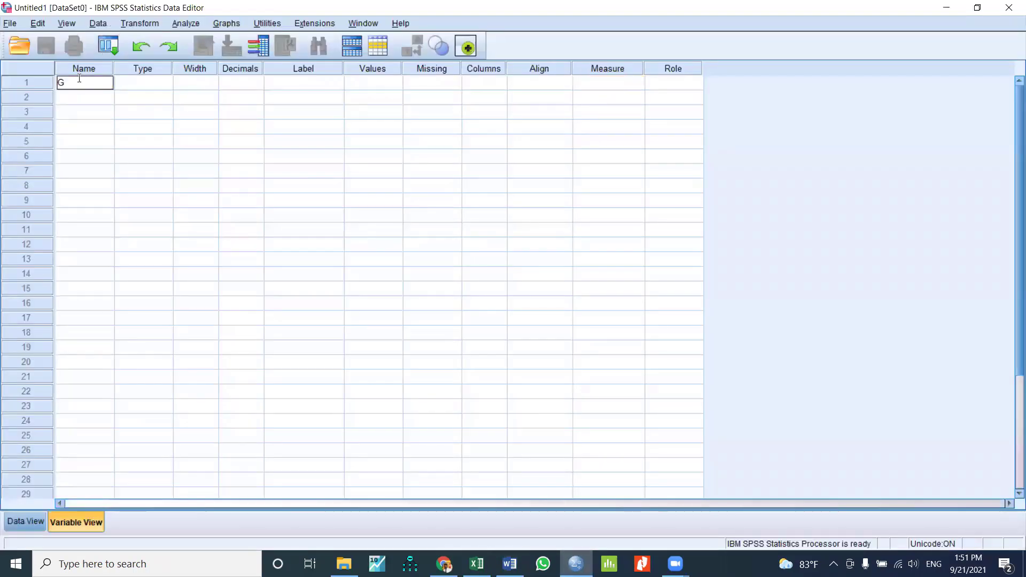
{"action": "type", "text": "EN"}
{"action": "left_click", "coordinate": [146, 75]}
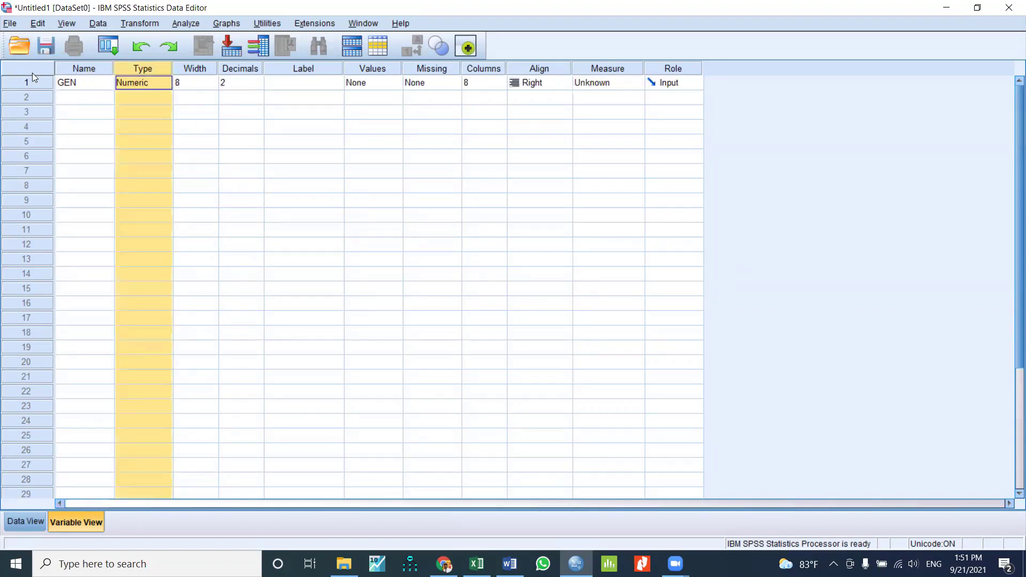
{"action": "left_click", "coordinate": [86, 82]}
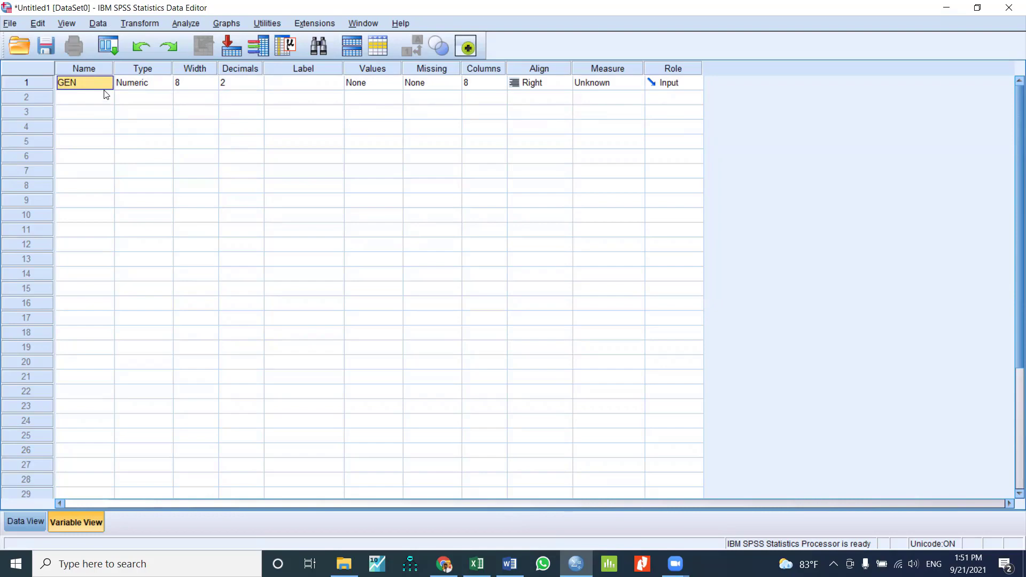
Confirm Numeric as the type of the GEN variable and set its decimals to 0
{"action": "left_click", "coordinate": [164, 87]}
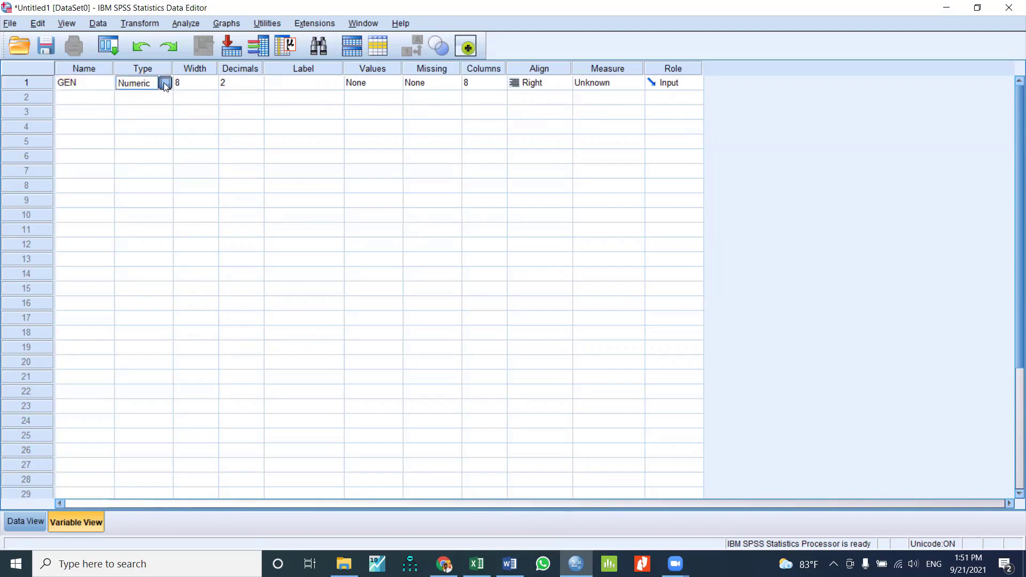
{"action": "left_click", "coordinate": [166, 87]}
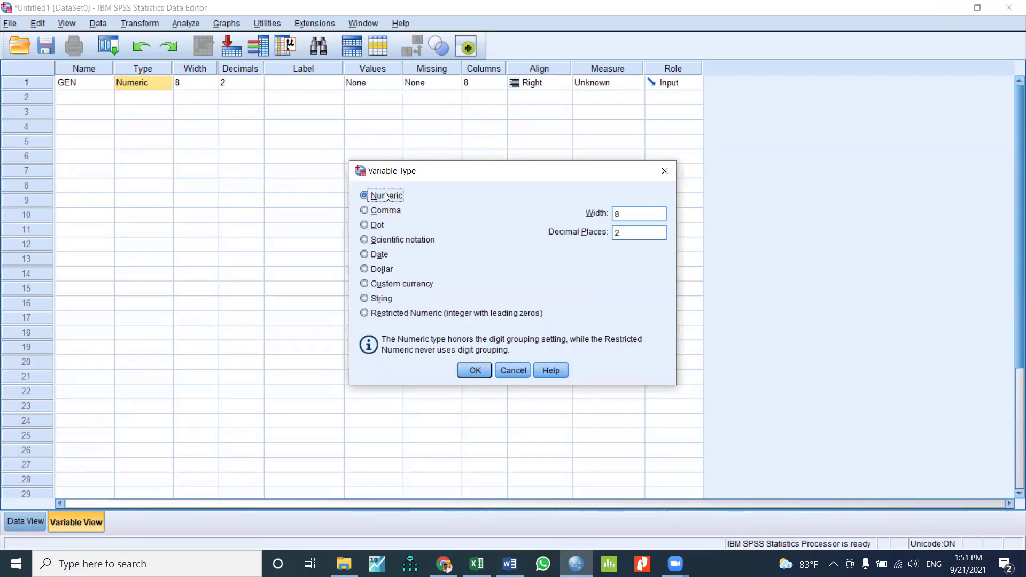
{"action": "left_click", "coordinate": [470, 371]}
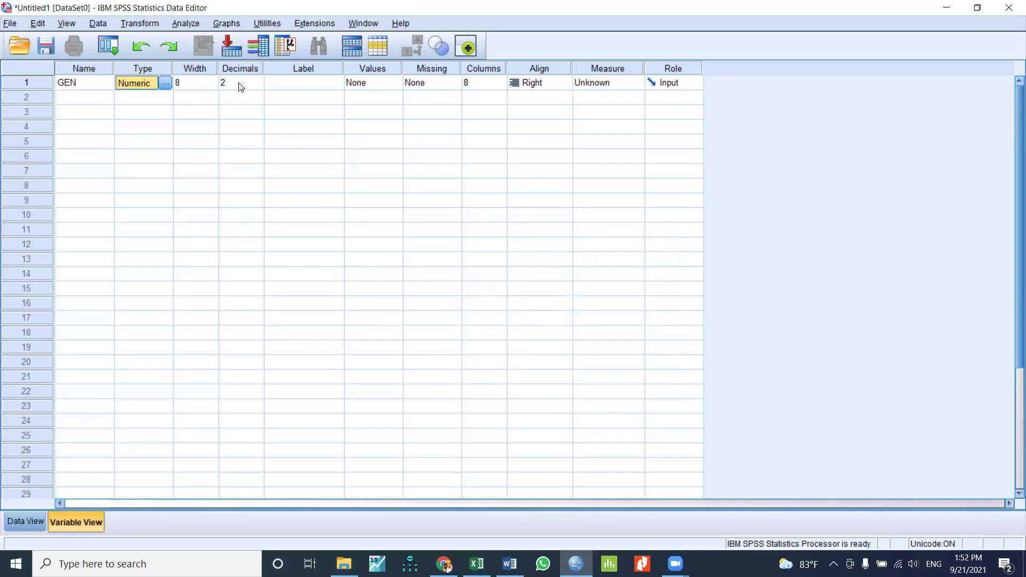
{"action": "left_click", "coordinate": [254, 88]}
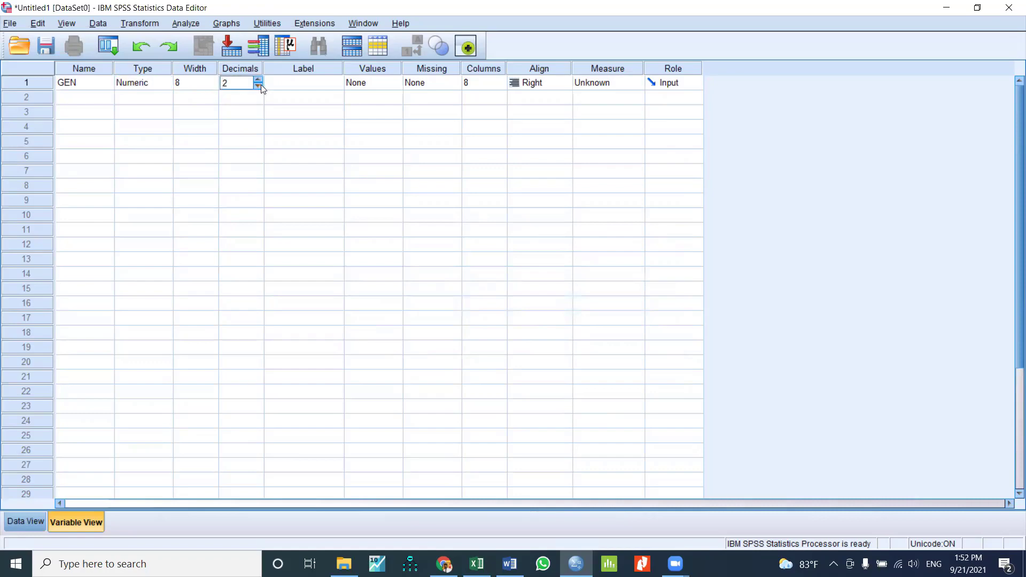
{"action": "left_click", "coordinate": [259, 85]}
Give the GEN variable the label "Gender of the respondent"
{"action": "left_click", "coordinate": [300, 88]}
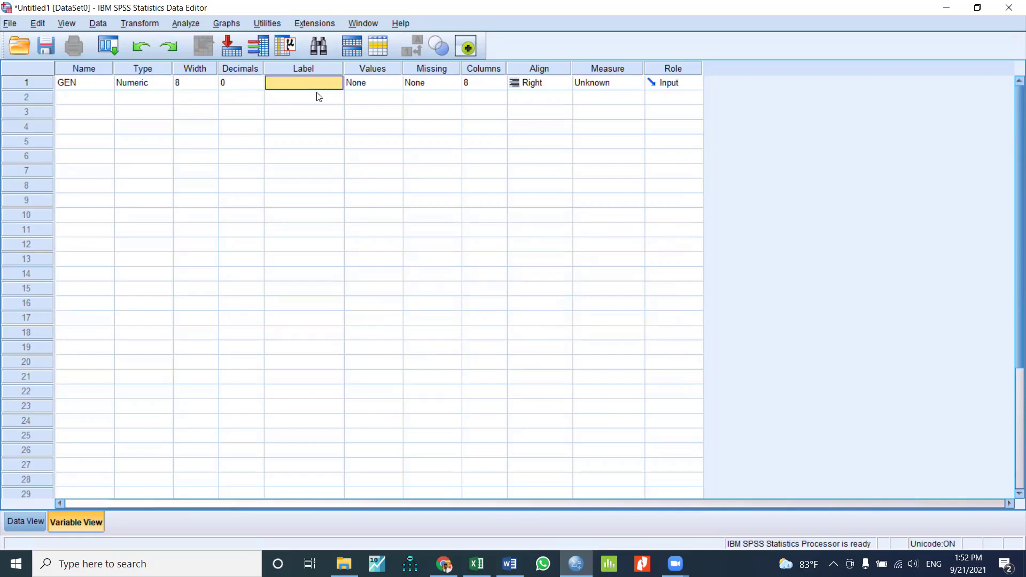
{"action": "left_click", "coordinate": [299, 86]}
{"action": "type", "text": "Gender of the respo"}
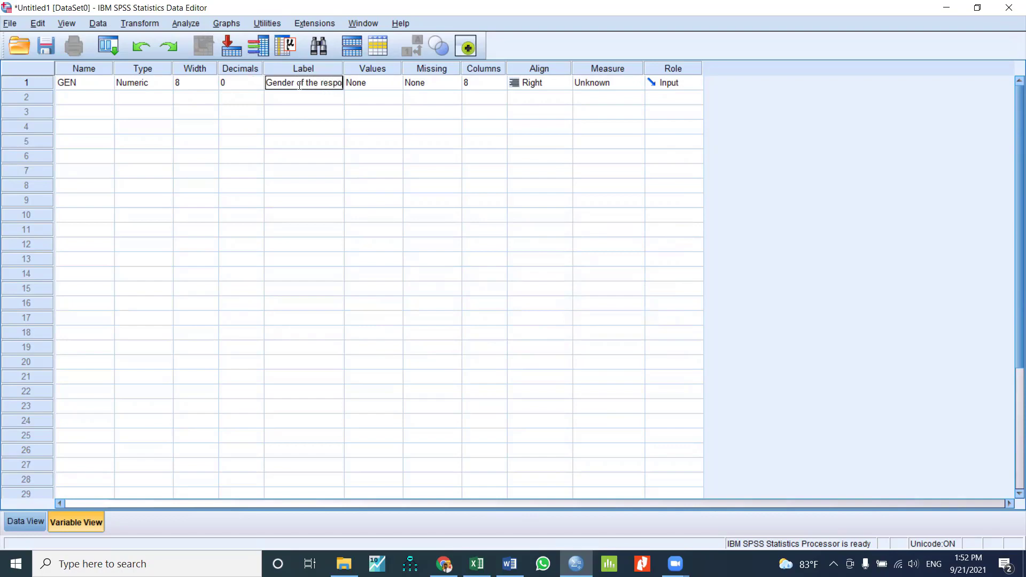
{"action": "type", "text": "ndent"}
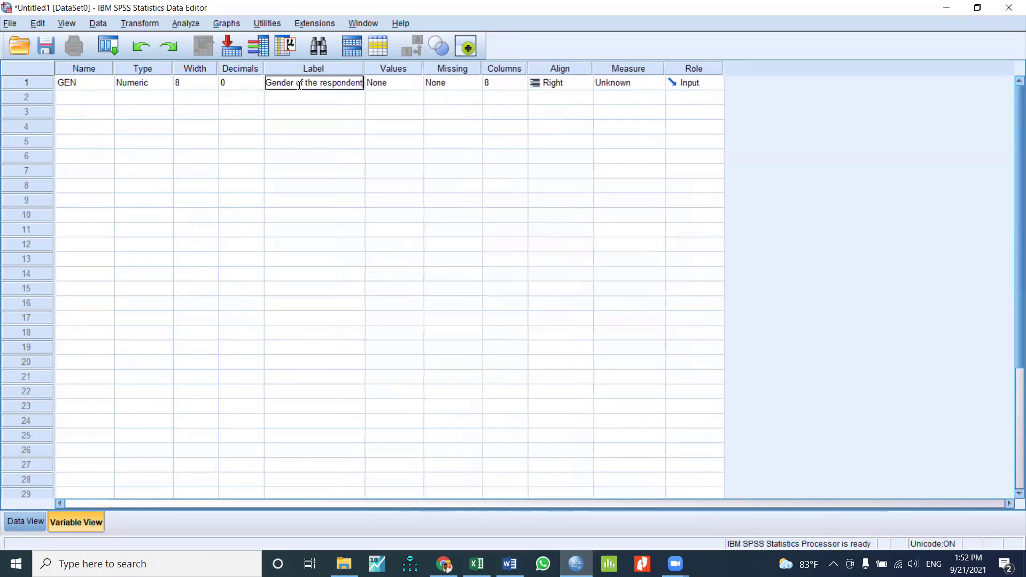
{"action": "left_click", "coordinate": [332, 124]}
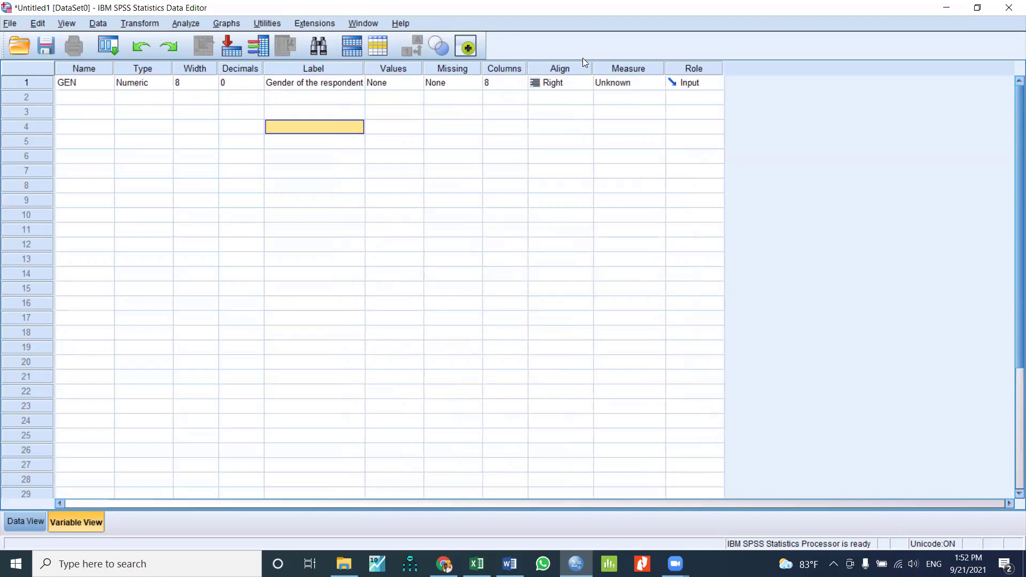
Add a value label to the GEN variable that codes 1 as Male
{"action": "double_click", "coordinate": [419, 85]}
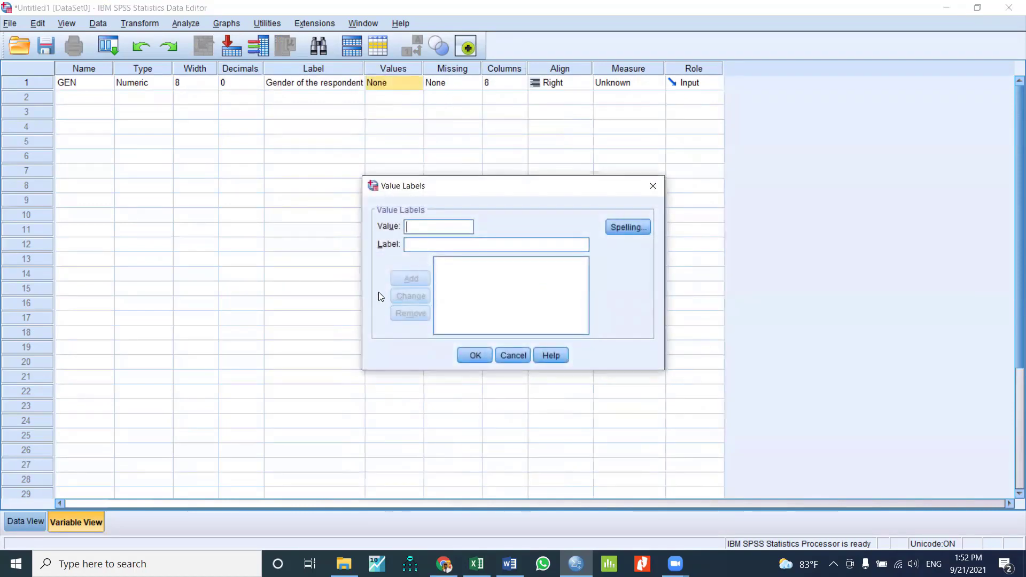
{"action": "type", "text": "1"}
{"action": "type", "text": "Ma"}
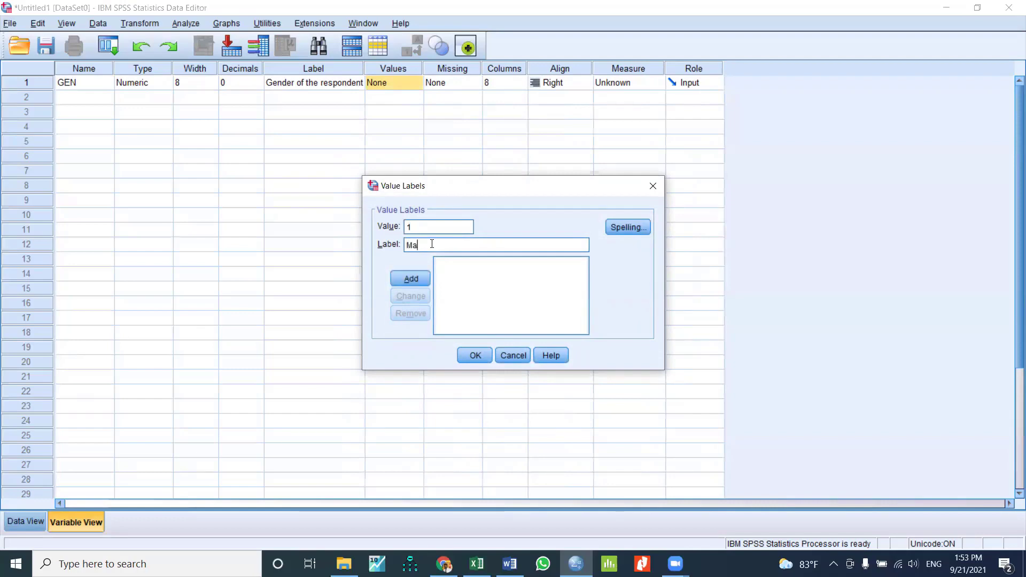
{"action": "type", "text": "le"}
{"action": "left_click", "coordinate": [419, 279]}
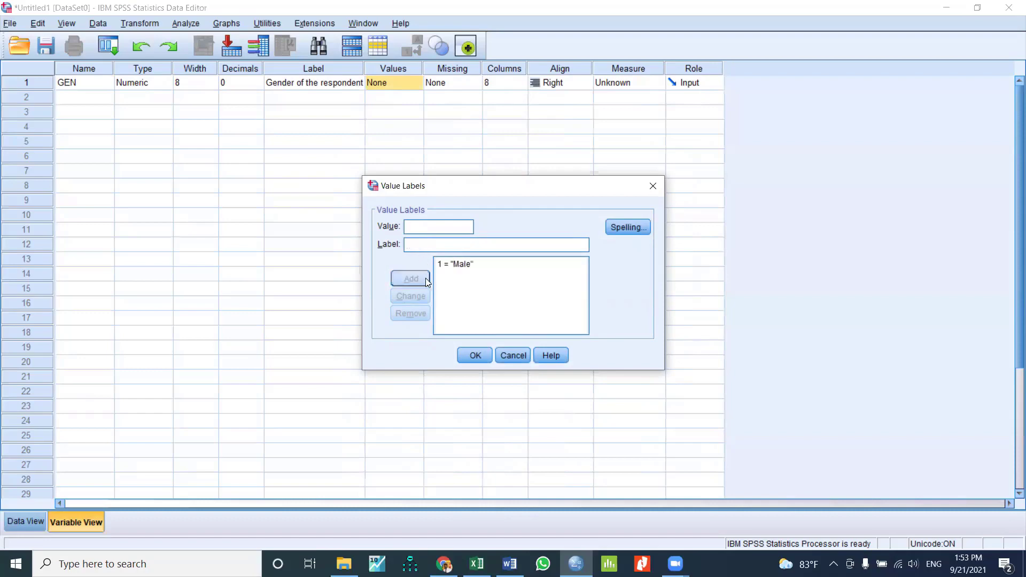
Add the value label 2 = Female for GEN and apply the value labels
{"action": "type", "text": "2"}
{"action": "type", "text": "Fe"}
{"action": "type", "text": "male"}
{"action": "left_click", "coordinate": [411, 279]}
{"action": "left_click", "coordinate": [469, 278]}
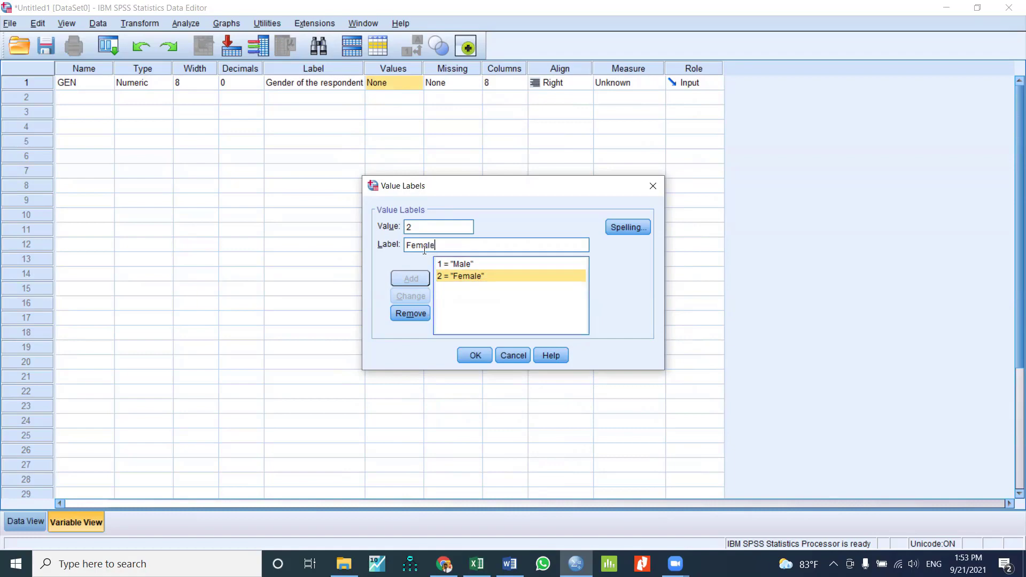
{"action": "key", "text": "BackSpace"}
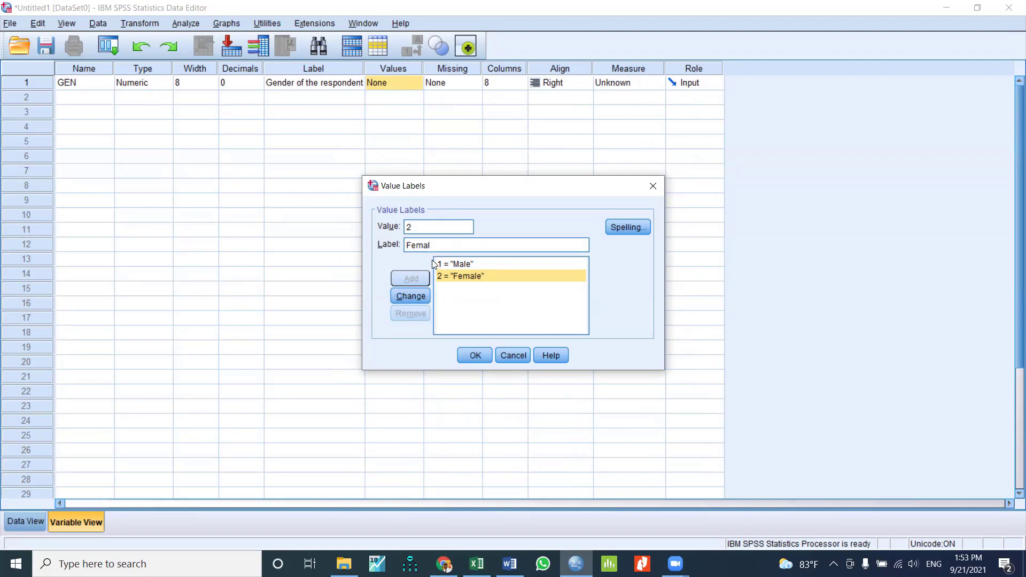
{"action": "type", "text": "e"}
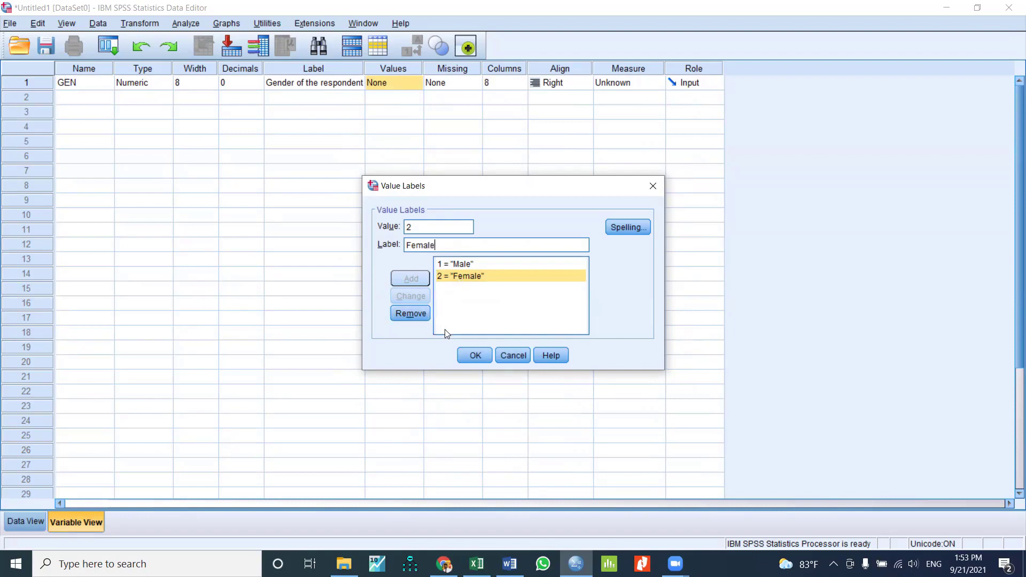
{"action": "left_click", "coordinate": [478, 355]}
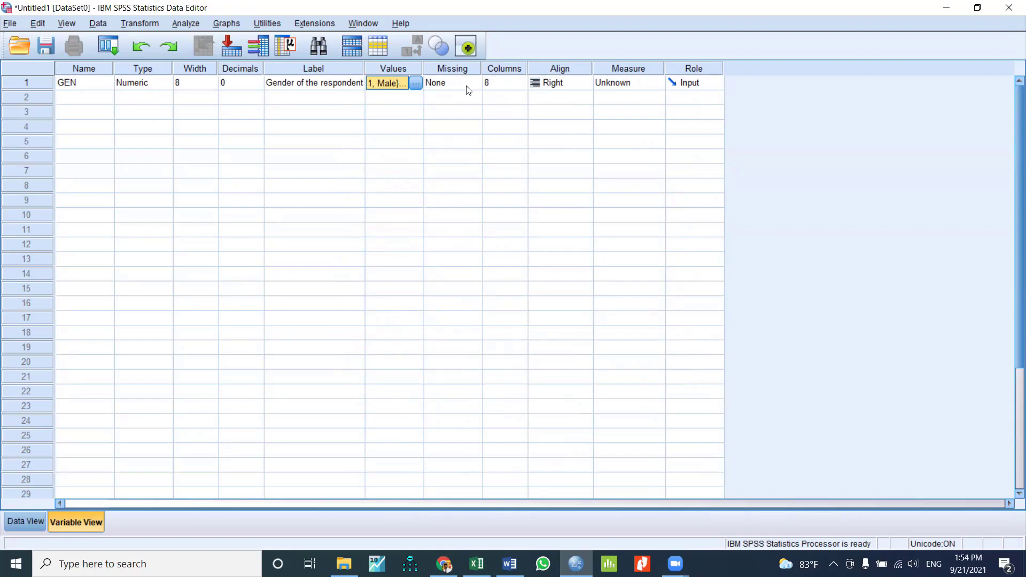
Set the GEN variable's measurement level to Nominal and check its column in Data View before returning to Variable View
{"action": "left_click", "coordinate": [660, 83]}
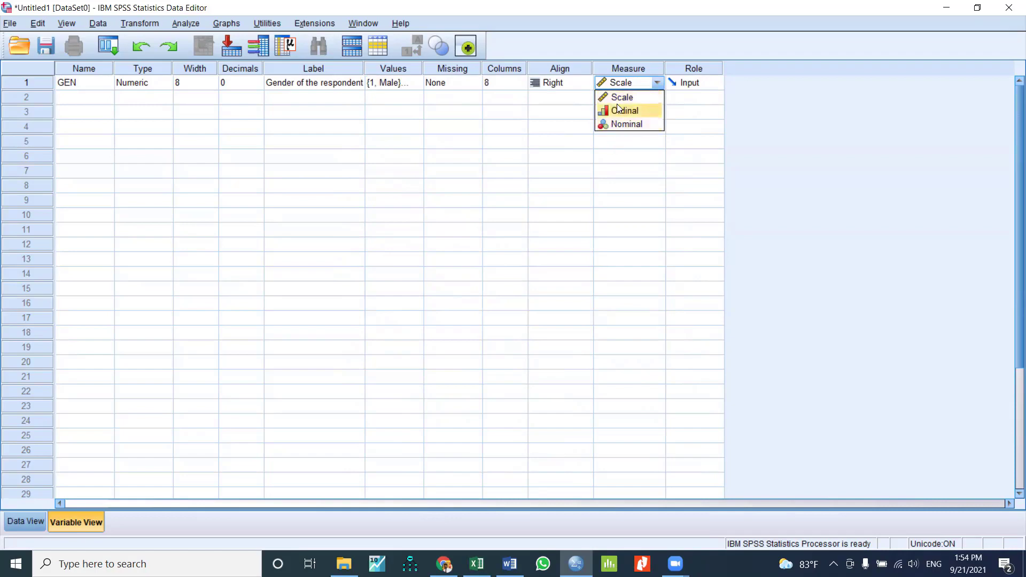
{"action": "left_click", "coordinate": [624, 128]}
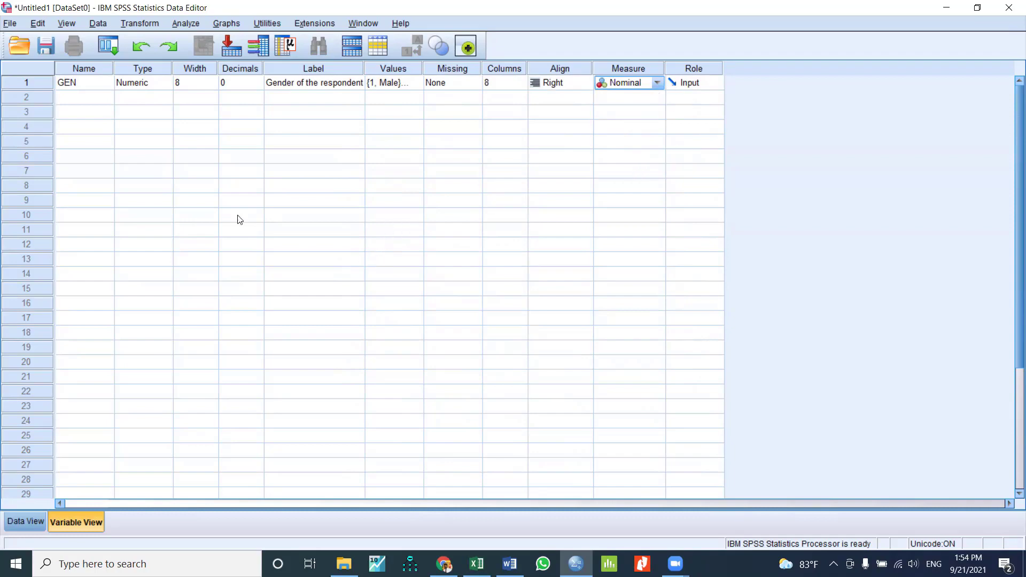
{"action": "left_click", "coordinate": [24, 522]}
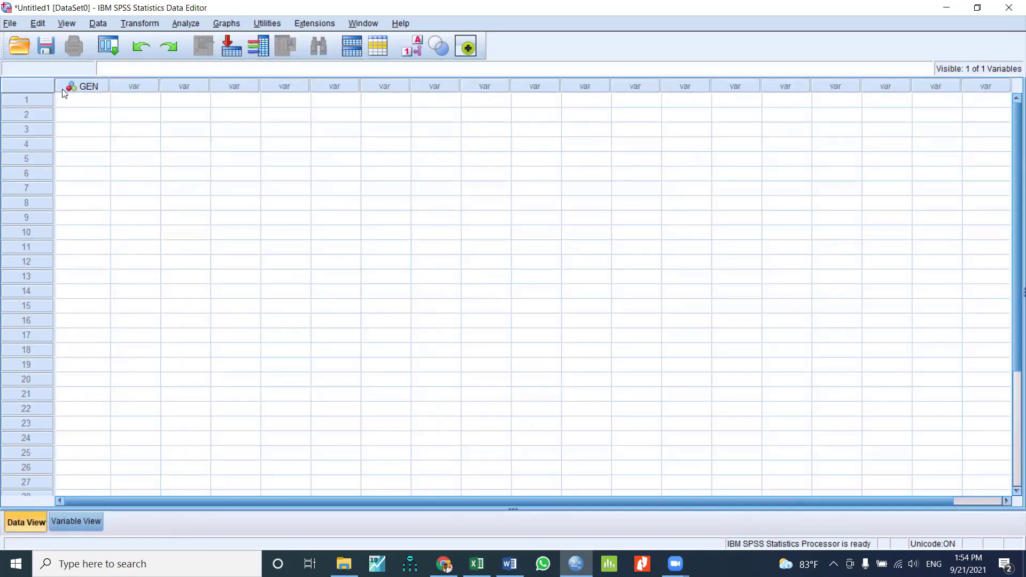
{"action": "mouse_move", "coordinate": [68, 85]}
{"action": "left_click", "coordinate": [76, 522]}
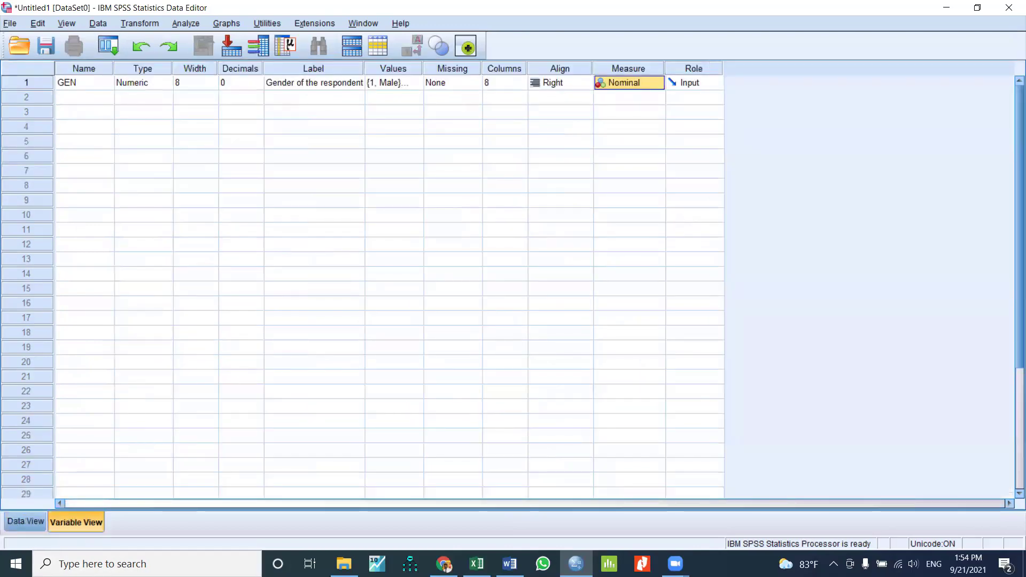
Check the Age question in the Word questionnaire, return to SPSS and name the second variable AGE
{"action": "left_click", "coordinate": [510, 564]}
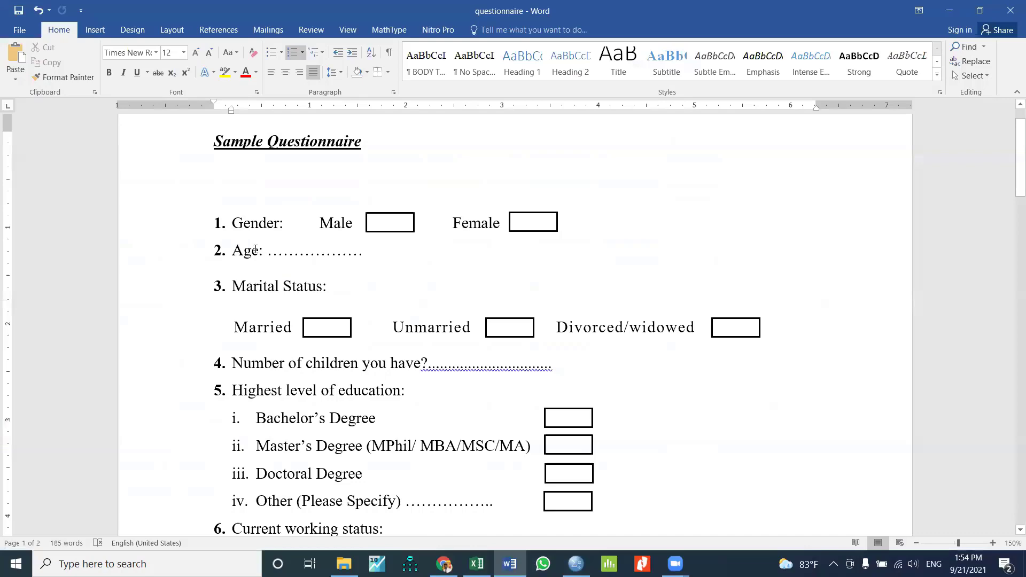
{"action": "double_click", "coordinate": [256, 249]}
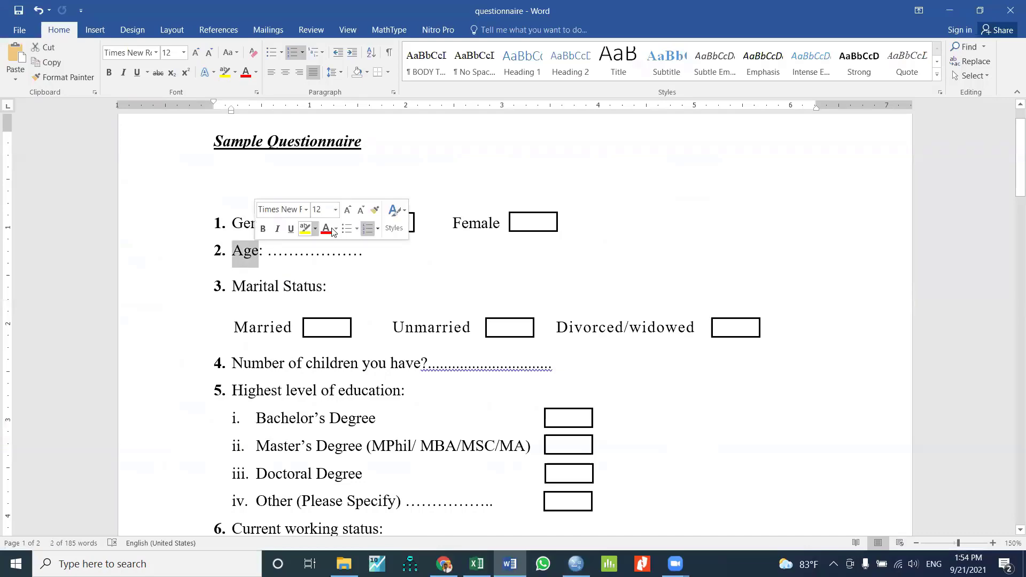
{"action": "left_click", "coordinate": [949, 10]}
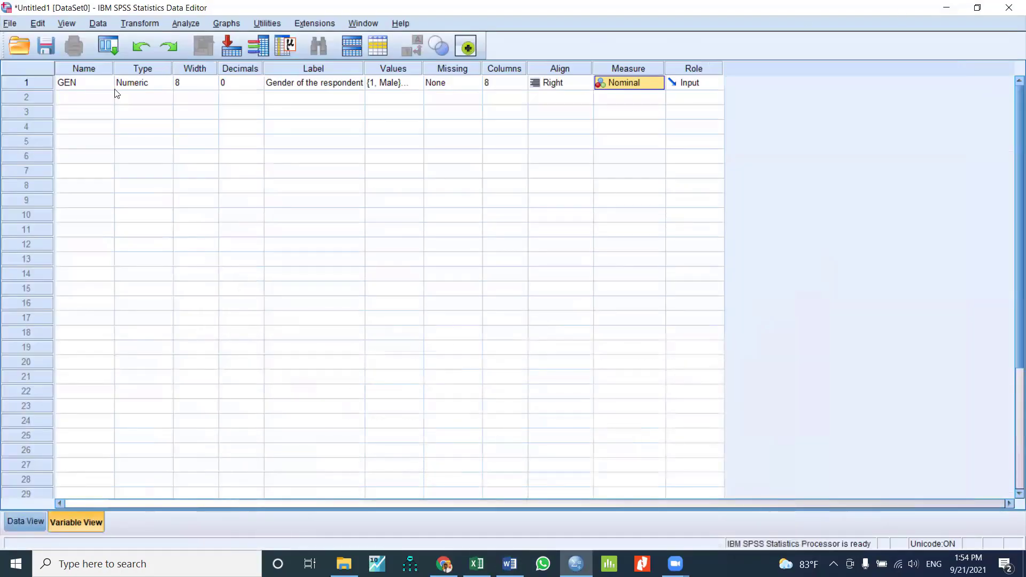
{"action": "left_click", "coordinate": [99, 101]}
{"action": "type", "text": "AGE"}
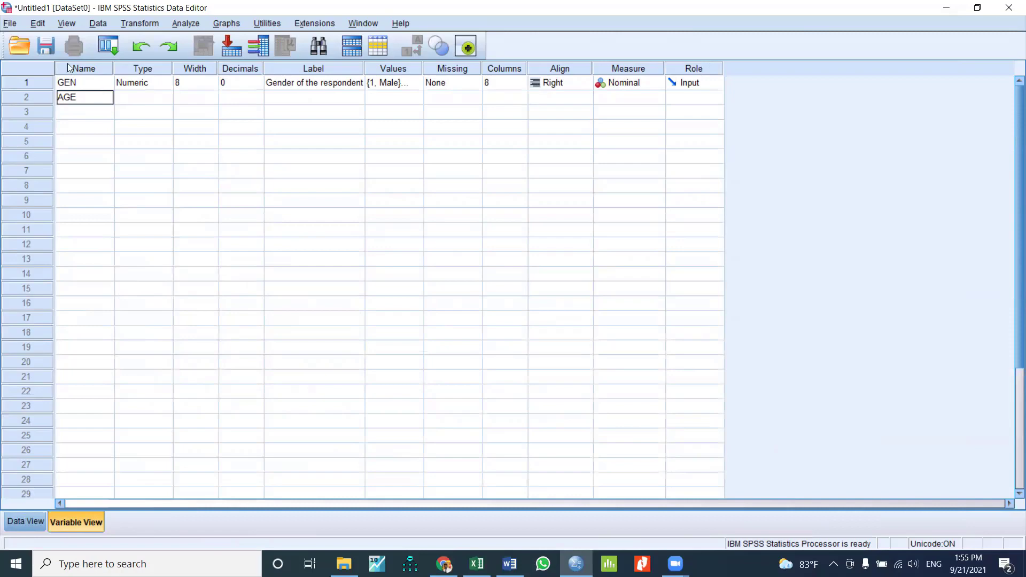
{"action": "left_click", "coordinate": [117, 115]}
Check the AGE variable's type options without changing them and set its decimals to 0
{"action": "left_click", "coordinate": [169, 98]}
{"action": "left_click", "coordinate": [167, 98]}
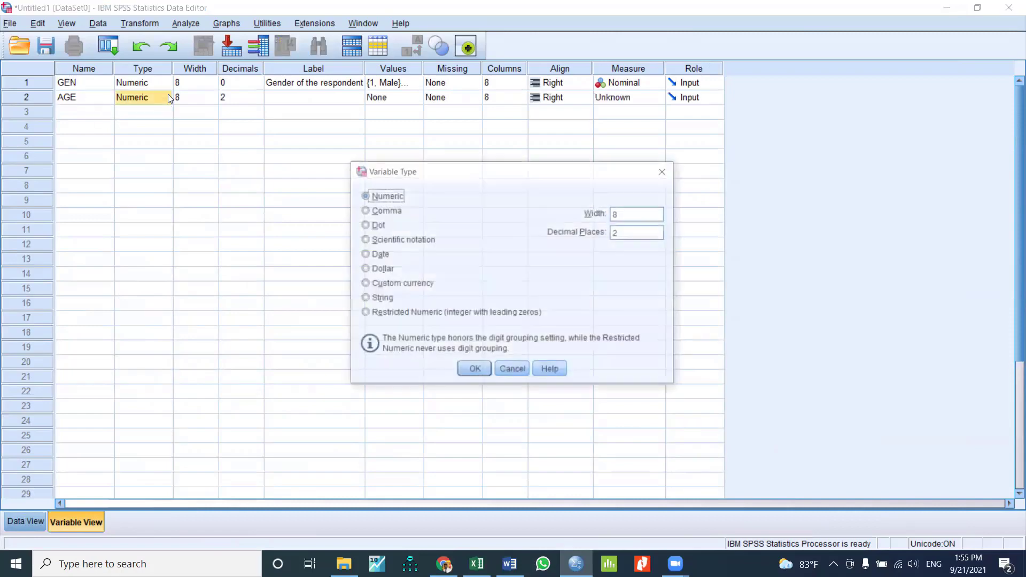
{"action": "left_click", "coordinate": [665, 172]}
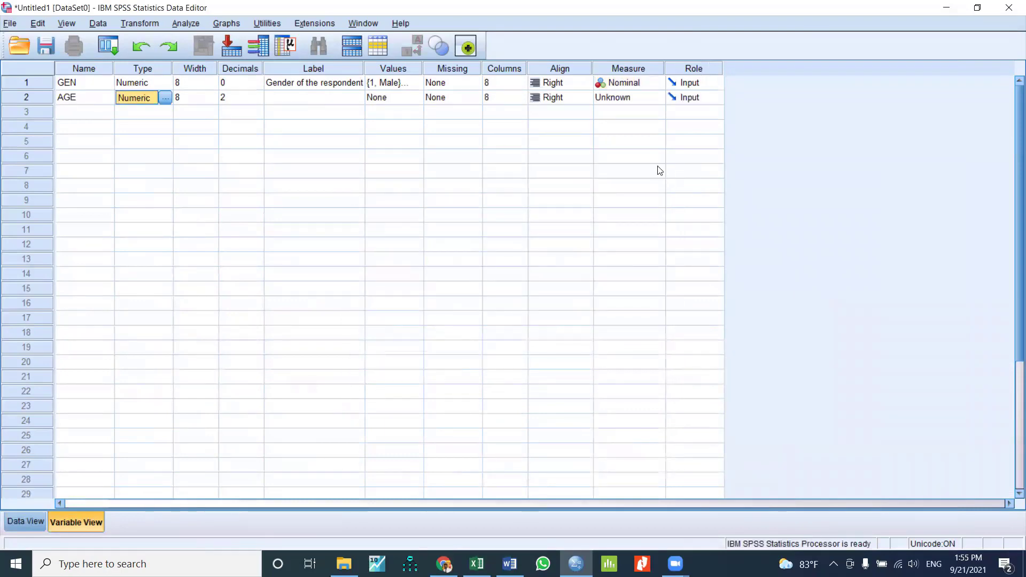
{"action": "left_click", "coordinate": [261, 106]}
{"action": "type", "text": "0"}
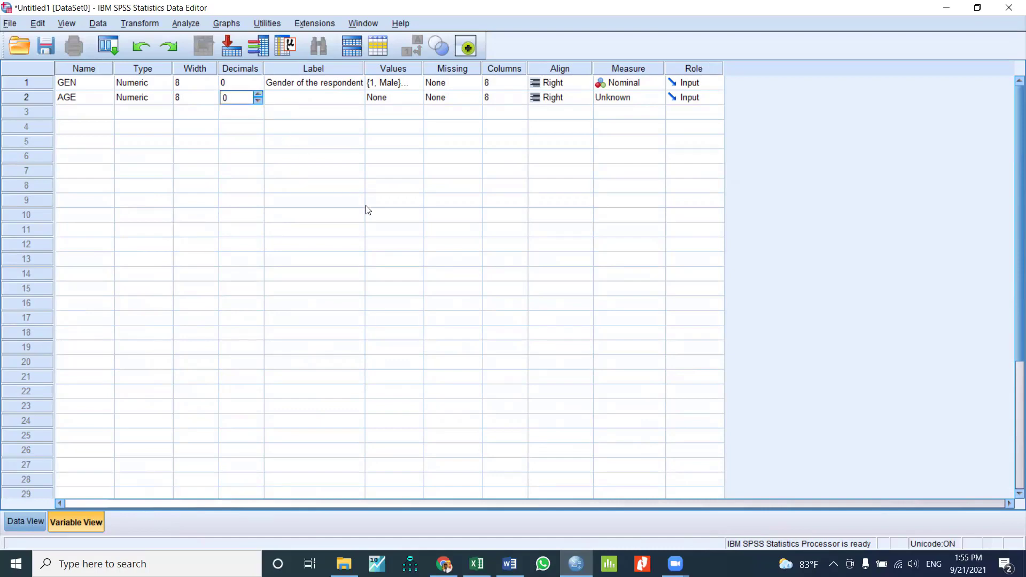
Label the AGE variable "Age of the respondent"
{"action": "left_click", "coordinate": [300, 97]}
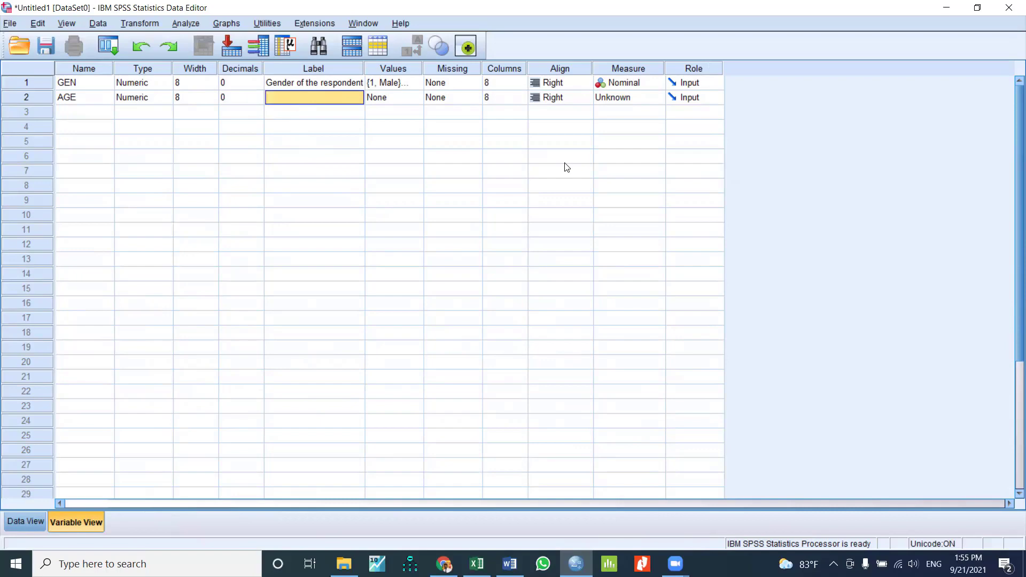
{"action": "type", "text": "Age"}
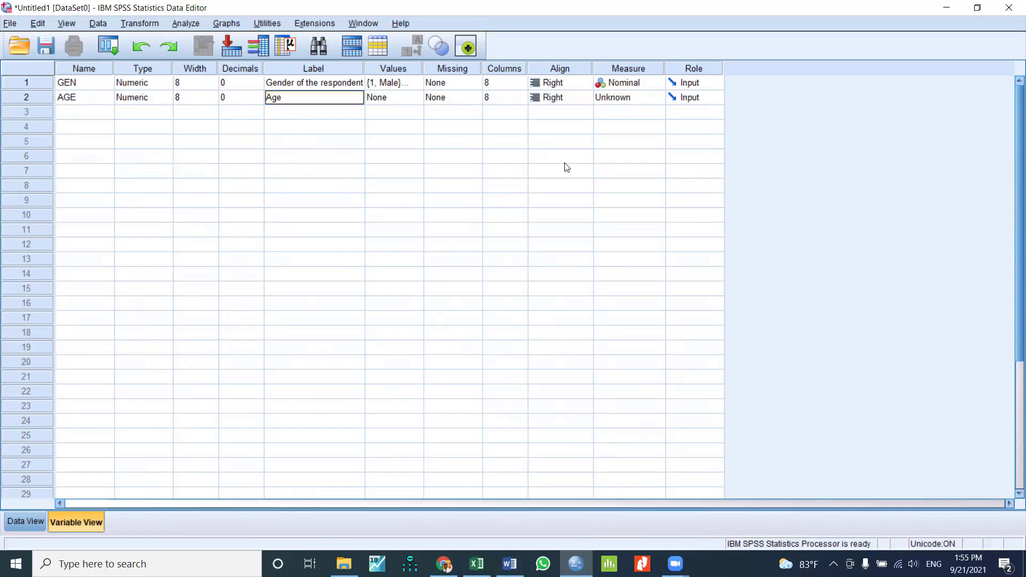
{"action": "type", "text": " of the respondent"}
{"action": "key", "text": "Return"}
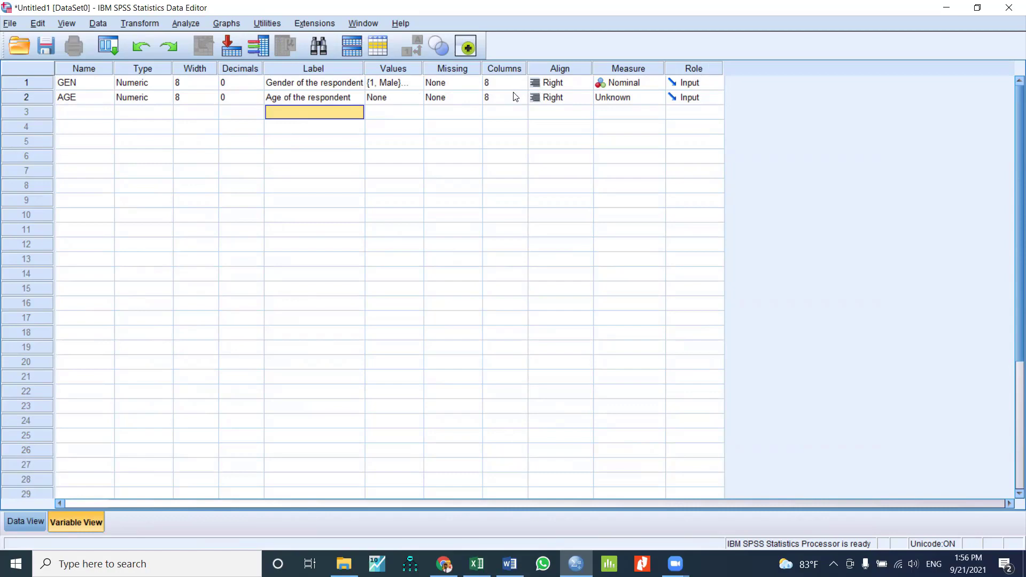
Set the AGE variable's measurement level to Scale and check its column in Data View before returning to Variable View
{"action": "left_click", "coordinate": [659, 97]}
{"action": "left_click", "coordinate": [653, 112]}
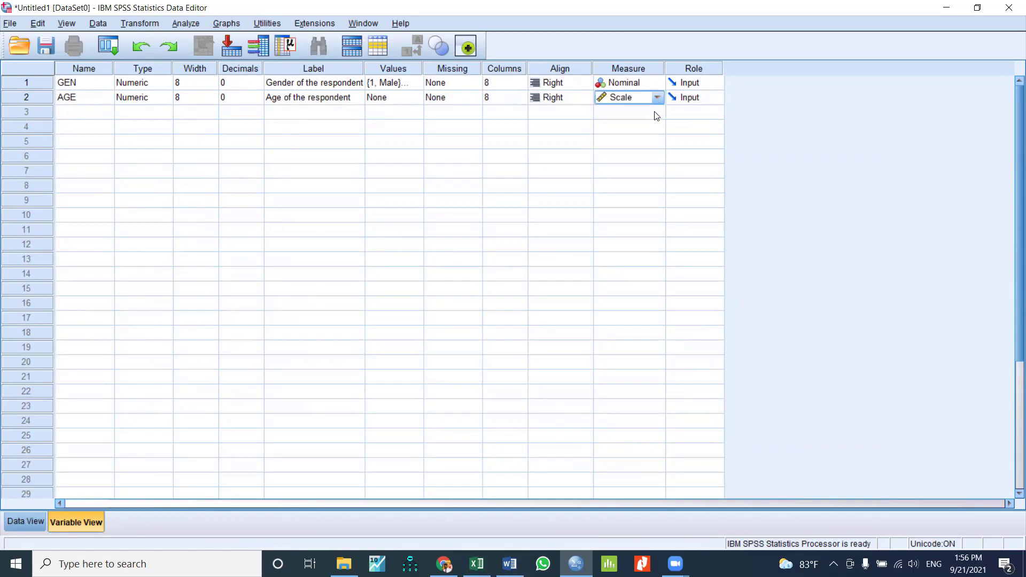
{"action": "left_click", "coordinate": [650, 127]}
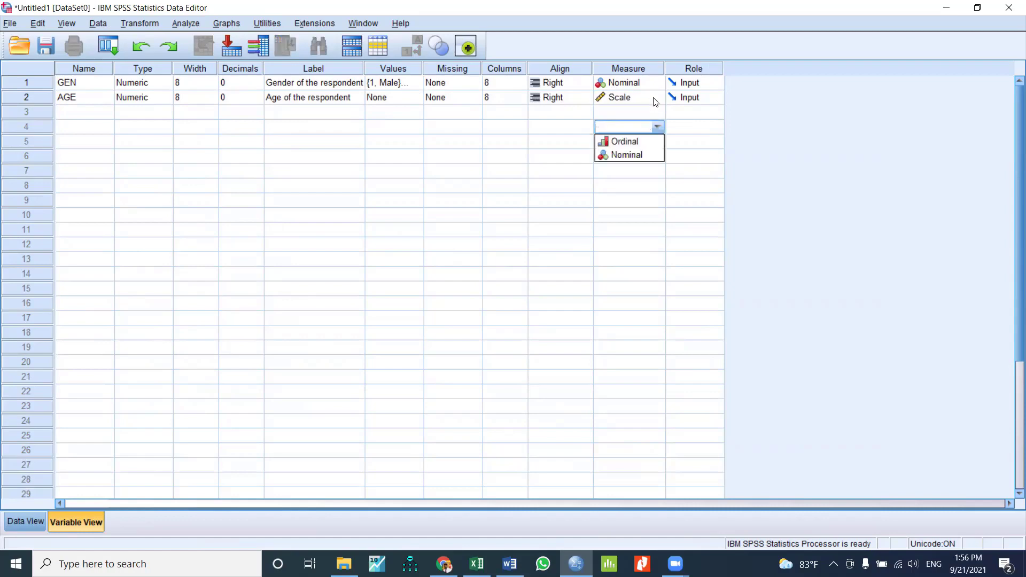
{"action": "left_click", "coordinate": [655, 98]}
{"action": "left_click", "coordinate": [658, 96]}
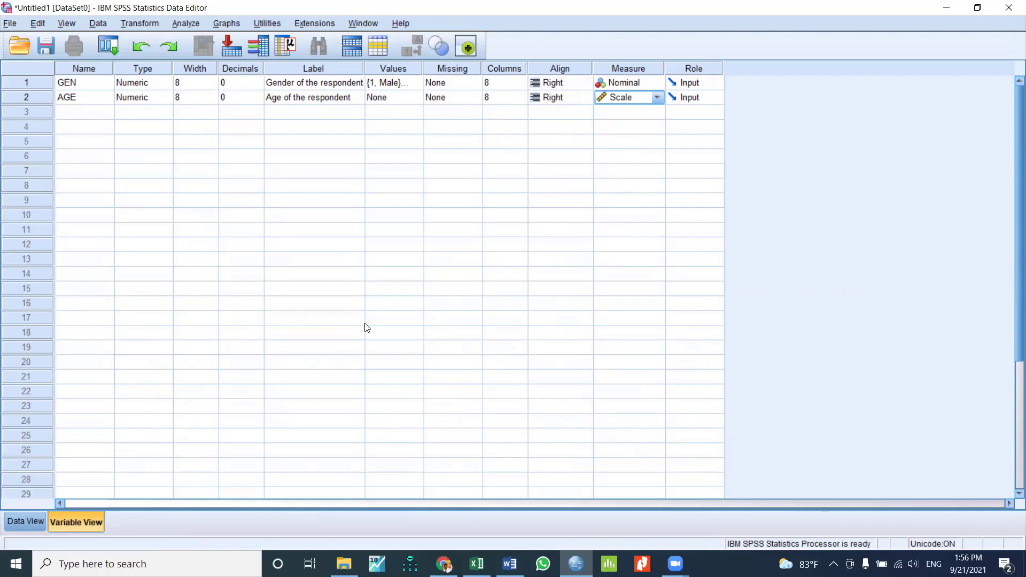
{"action": "left_click", "coordinate": [39, 522]}
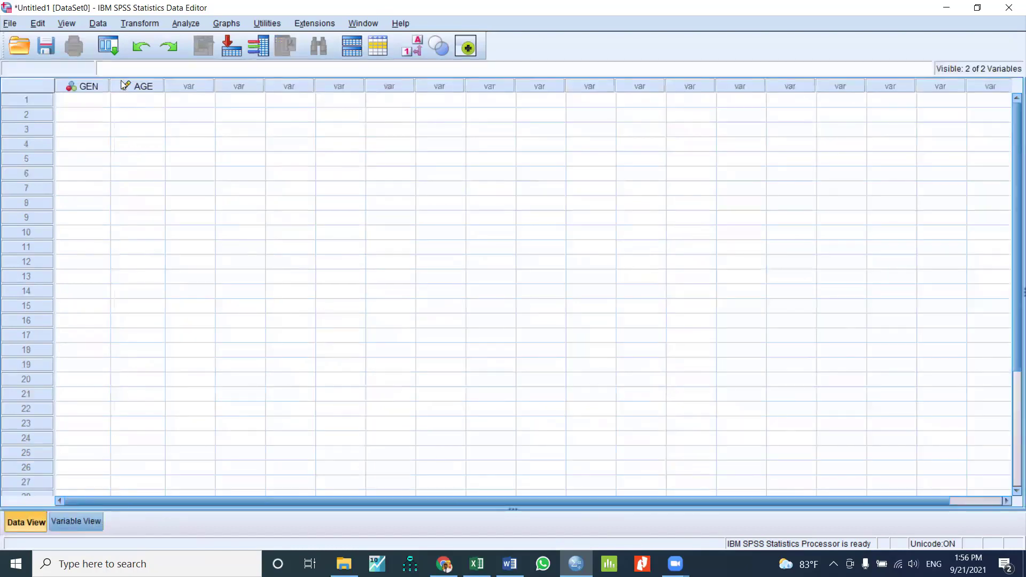
{"action": "mouse_move", "coordinate": [127, 89]}
{"action": "left_click", "coordinate": [74, 520]}
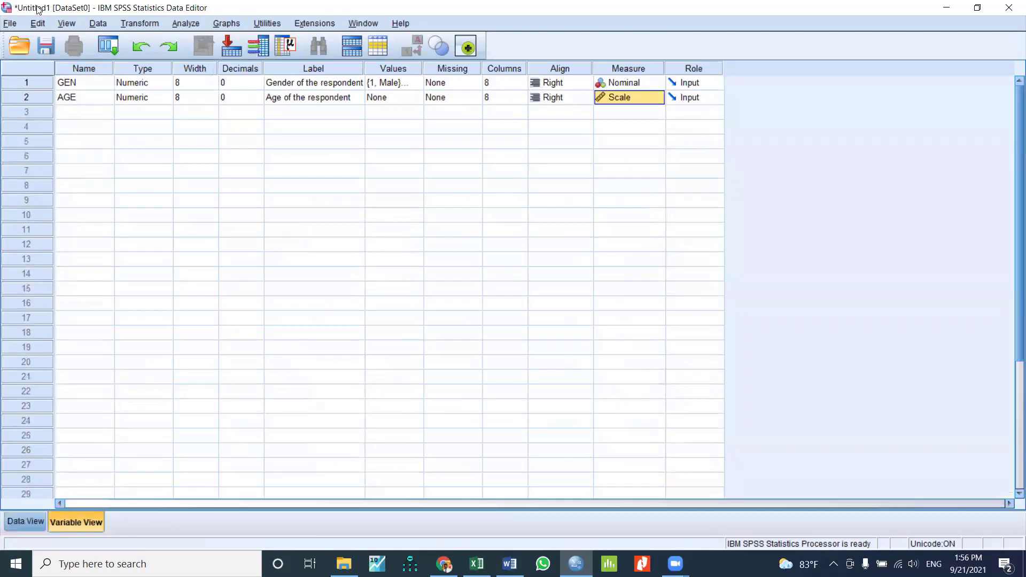
Copy "Marital Status" from the Word questionnaire into the third variable's label in SPSS and remove the pasted question number
{"action": "left_click", "coordinate": [522, 561]}
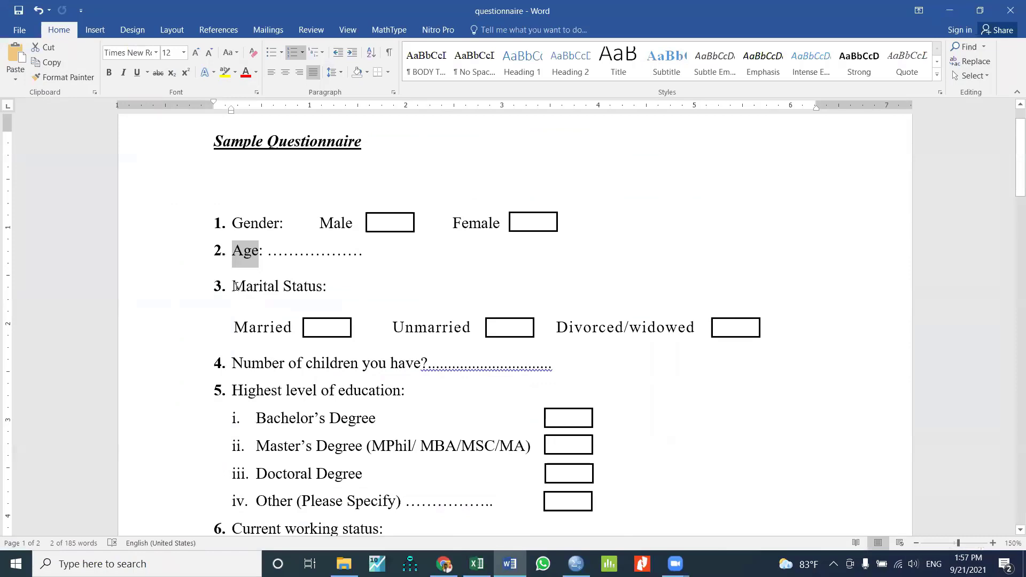
{"action": "left_click_drag", "start_coordinate": [234, 283], "coordinate": [306, 286]}
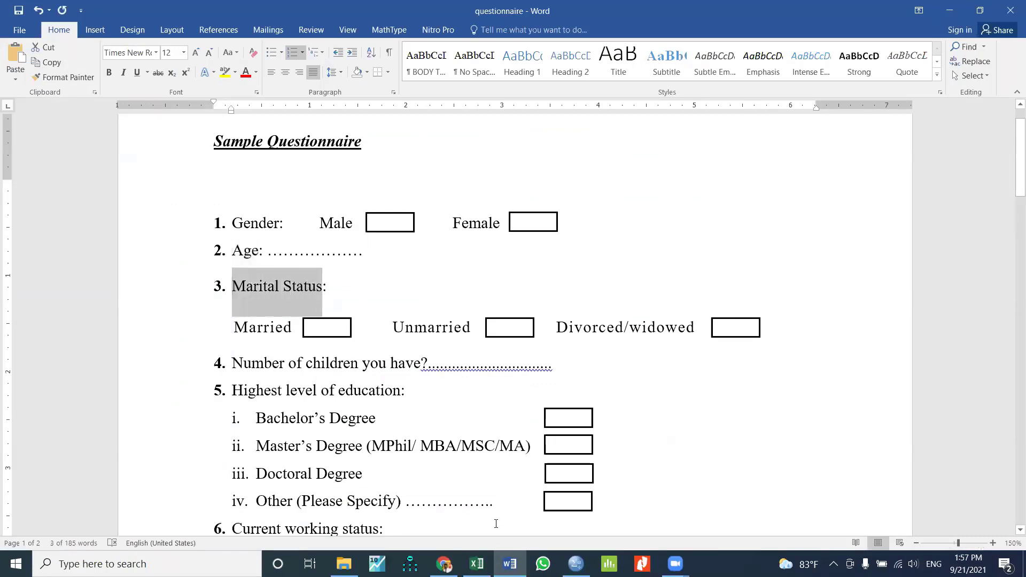
{"action": "left_click", "coordinate": [576, 563]}
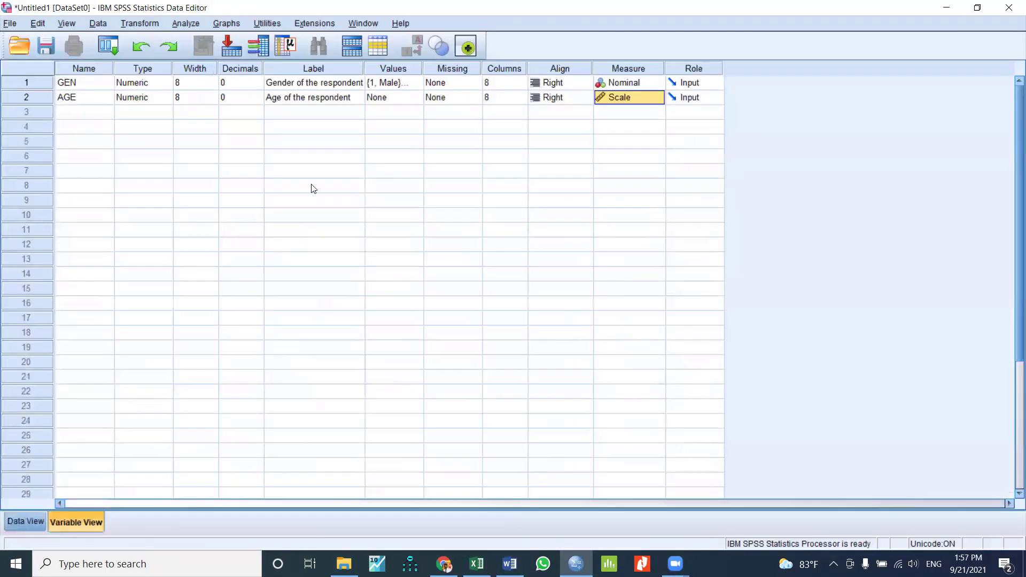
{"action": "left_click", "coordinate": [297, 113]}
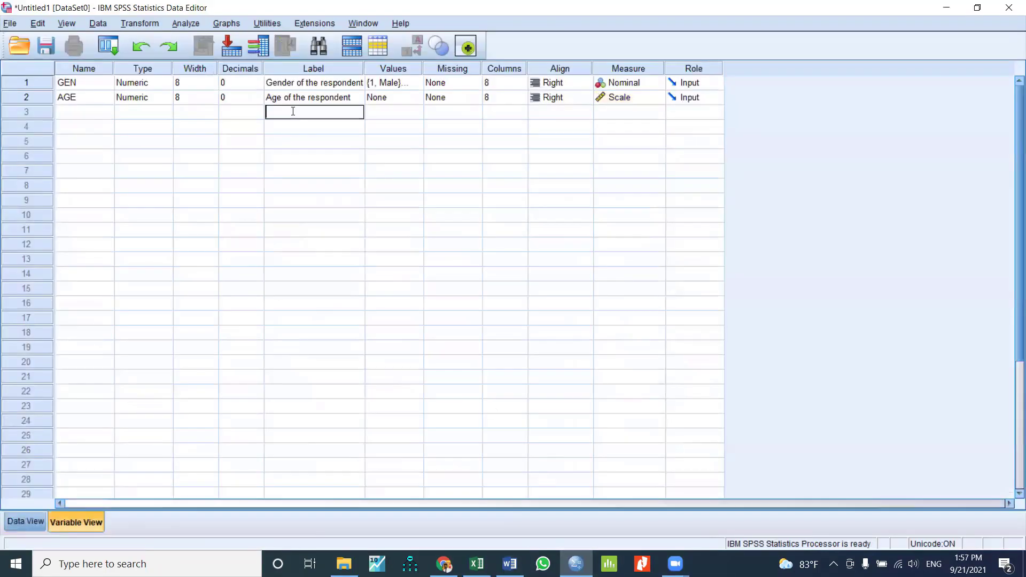
{"action": "type", "text": "3.\tMarital Status"}
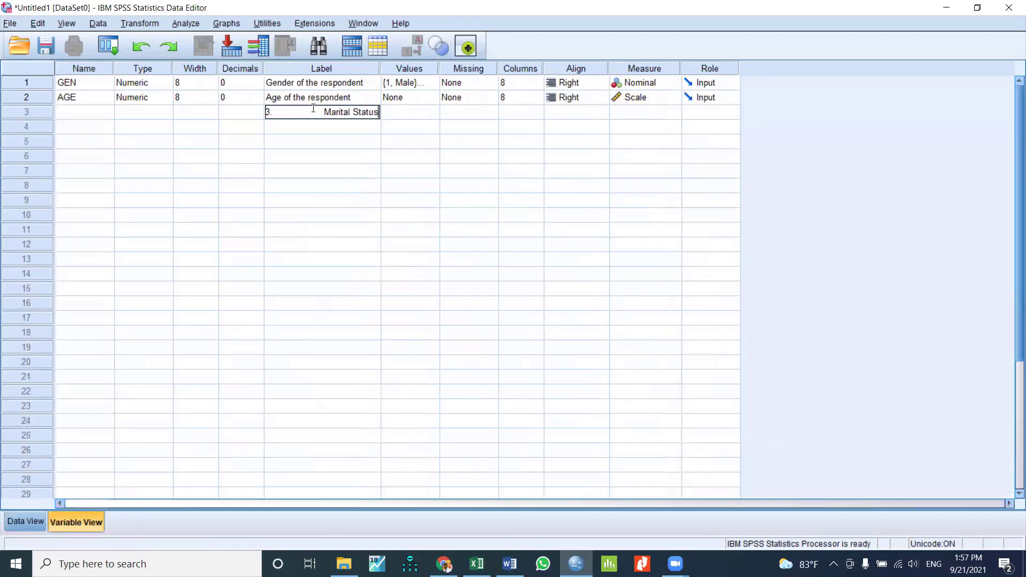
{"action": "left_click_drag", "start_coordinate": [323, 112], "coordinate": [176, 115]}
{"action": "key", "text": "BackSpace"}
Name the third variable MS
{"action": "left_click", "coordinate": [100, 116]}
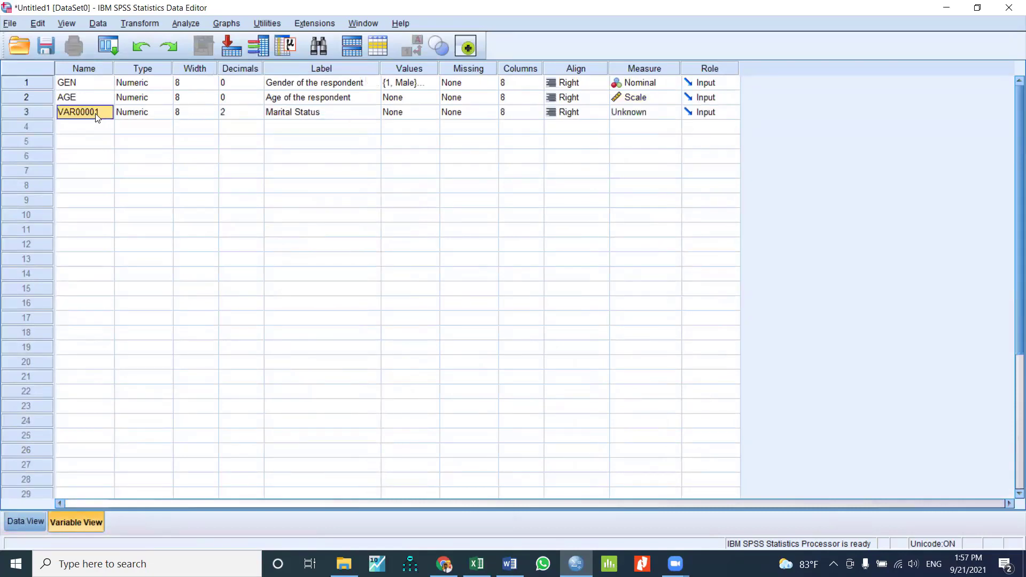
{"action": "type", "text": "MS"}
{"action": "left_click", "coordinate": [80, 142]}
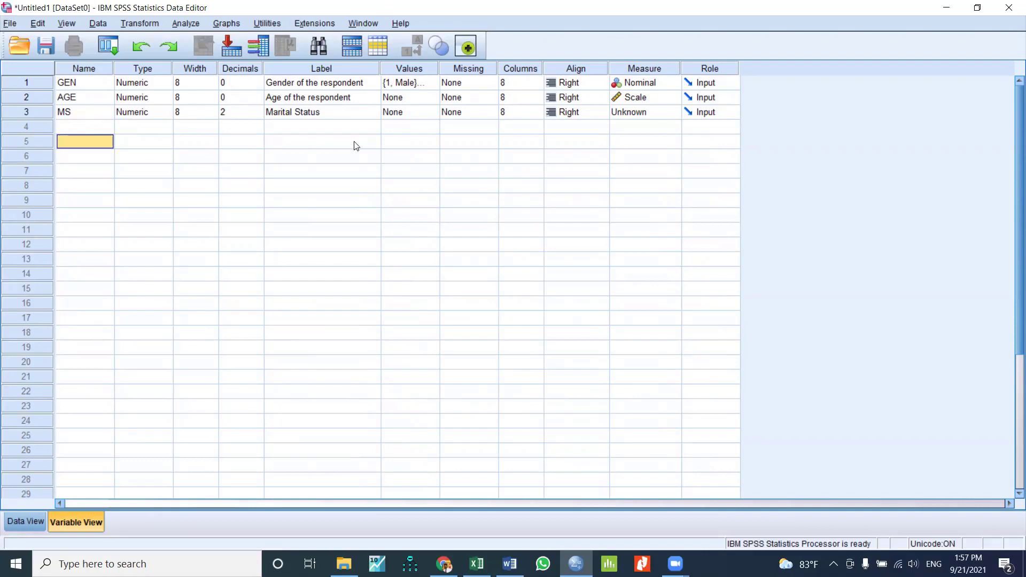
Add the value label 1 = Married for MS, taking the wording from the Word questionnaire
{"action": "double_click", "coordinate": [433, 113]}
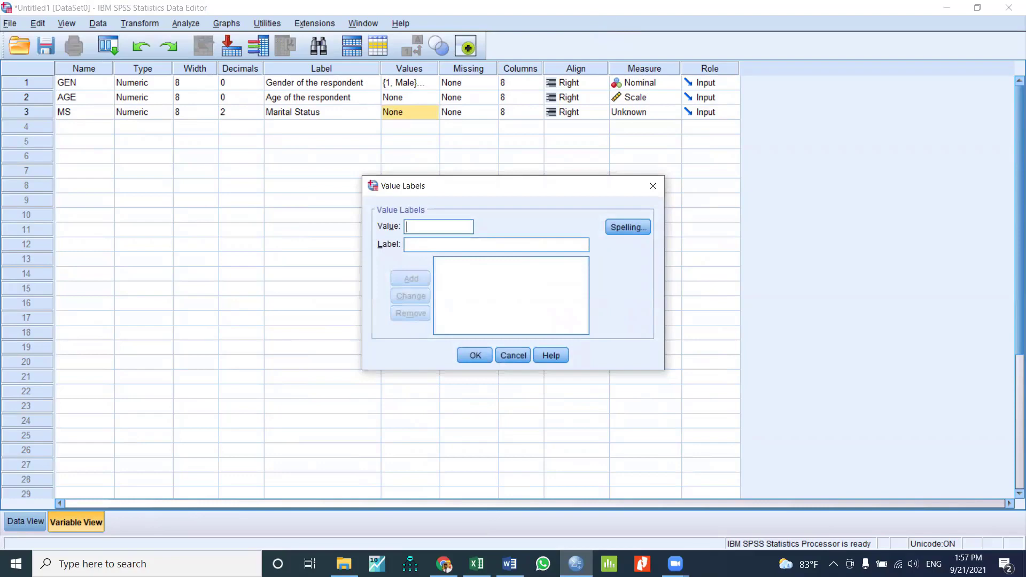
{"action": "key", "text": "alt+Tab"}
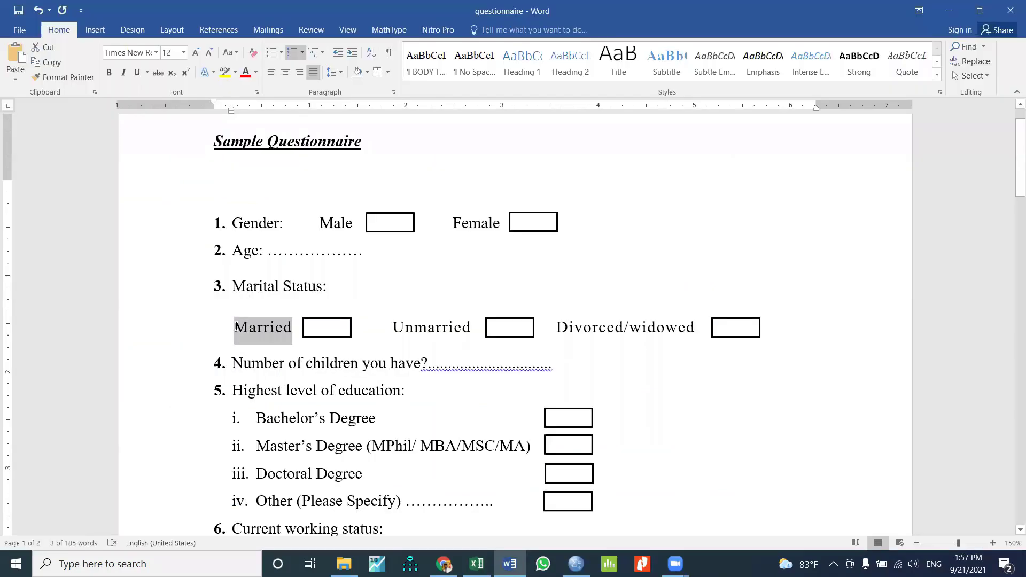
{"action": "left_click", "coordinate": [962, 11]}
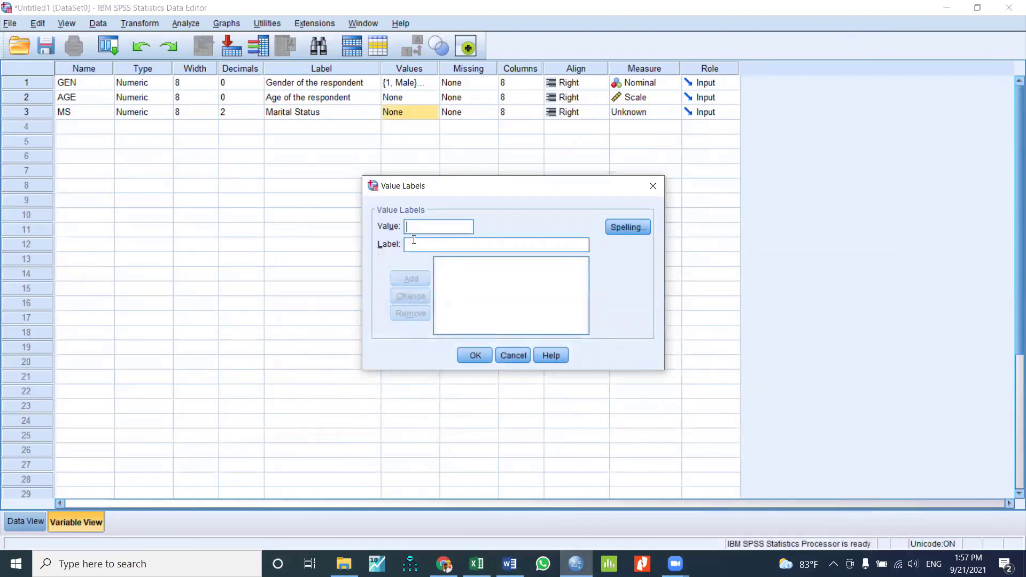
{"action": "type", "text": "Married"}
{"action": "left_click", "coordinate": [406, 274]}
Copy "Unmarried" from the Word questionnaire and add it in SPSS as the MS value label for 2
{"action": "key", "text": "alt+Tab"}
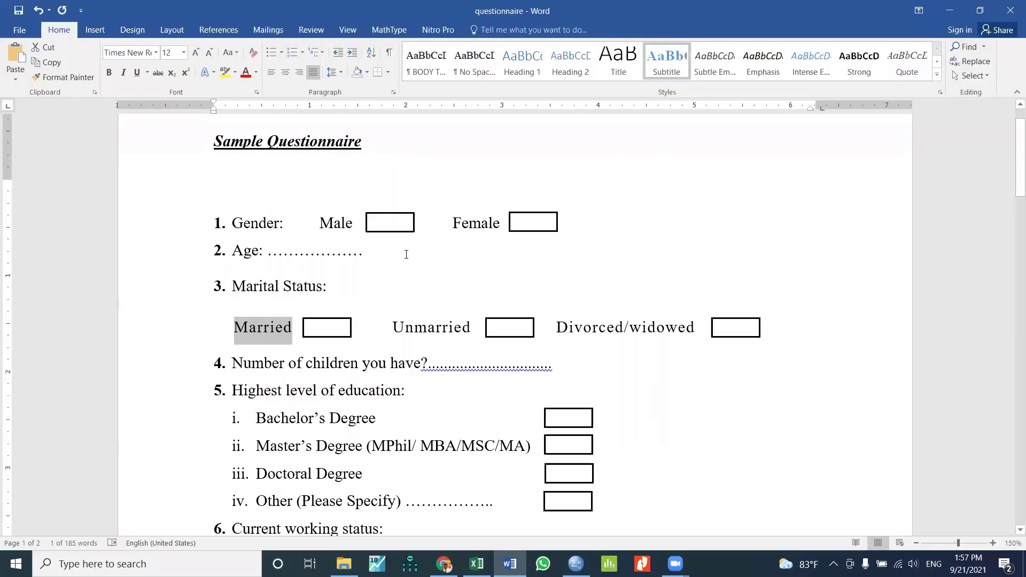
{"action": "left_click_drag", "start_coordinate": [394, 327], "coordinate": [470, 327]}
{"action": "key", "text": "ctrl+c"}
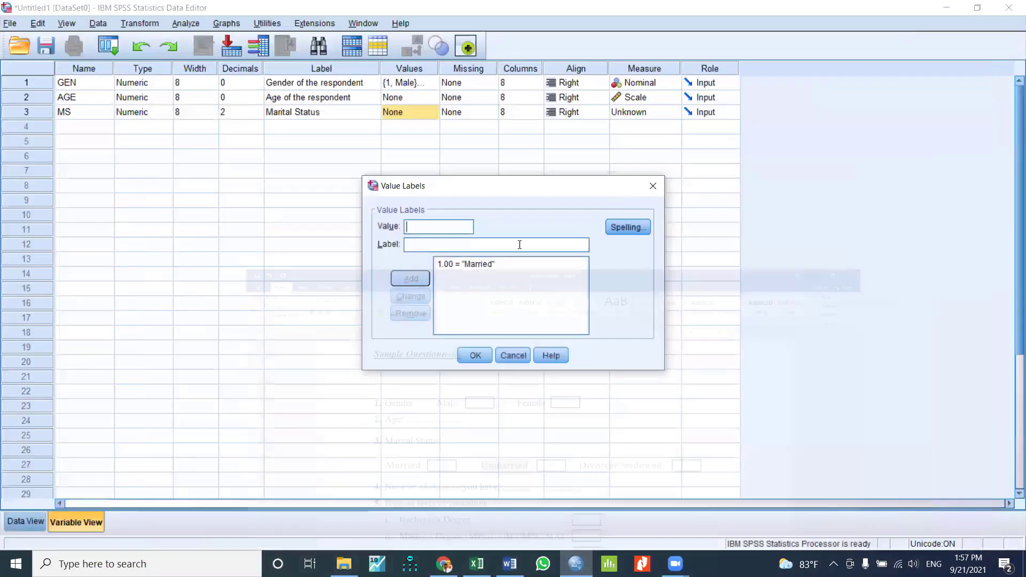
{"action": "left_click", "coordinate": [950, 11]}
{"action": "type", "text": "2"}
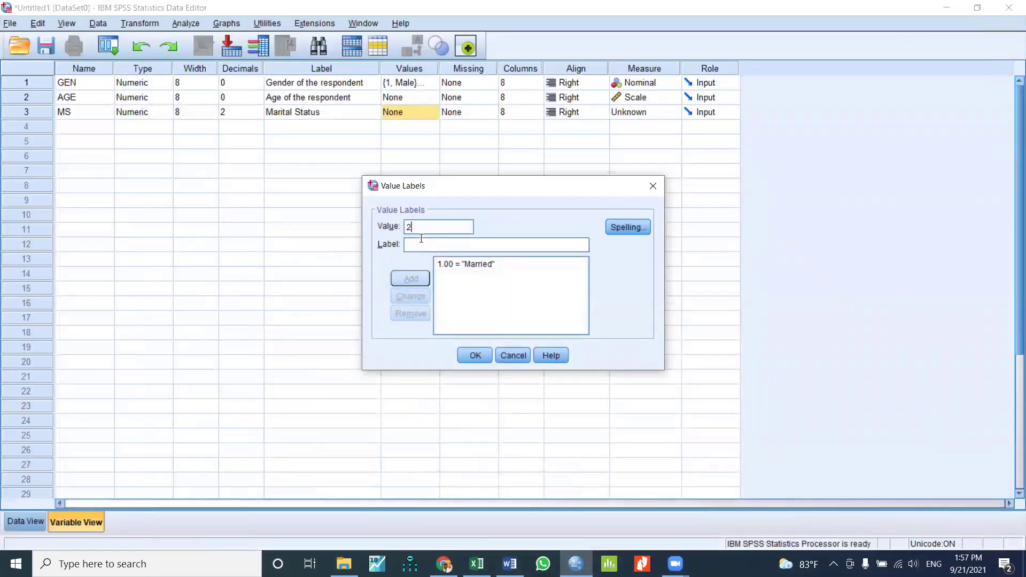
{"action": "key", "text": "ctrl+v"}
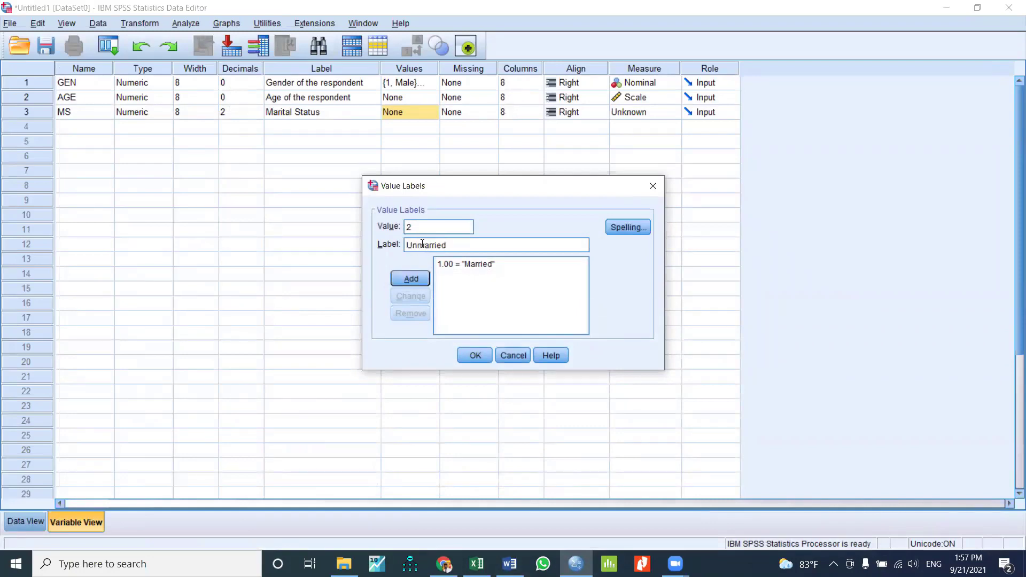
{"action": "left_click", "coordinate": [416, 277]}
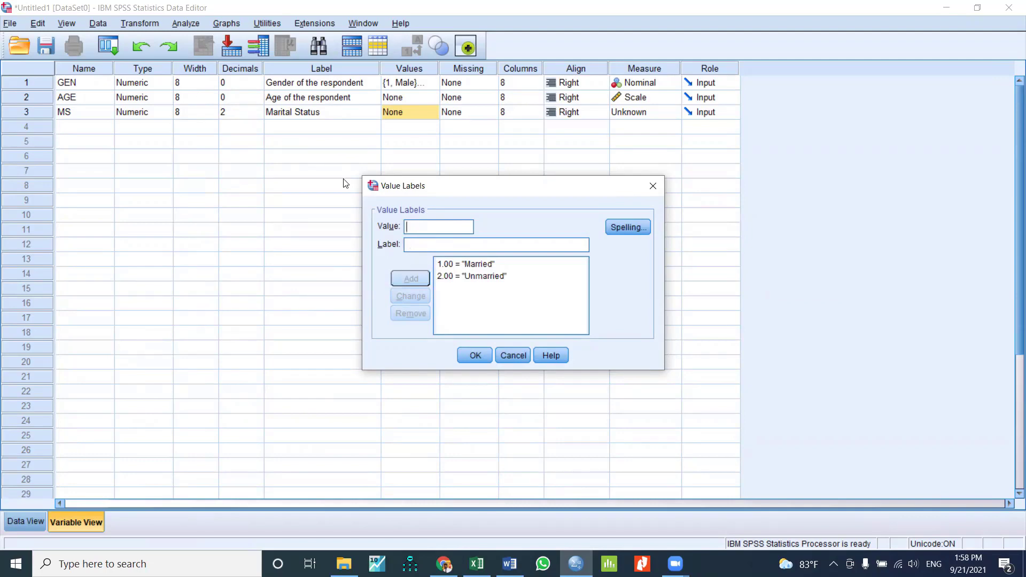
Add the MS value label 3 = Divorced/widowed, copying the text from the Word questionnaire, and apply the value labels
{"action": "type", "text": "3"}
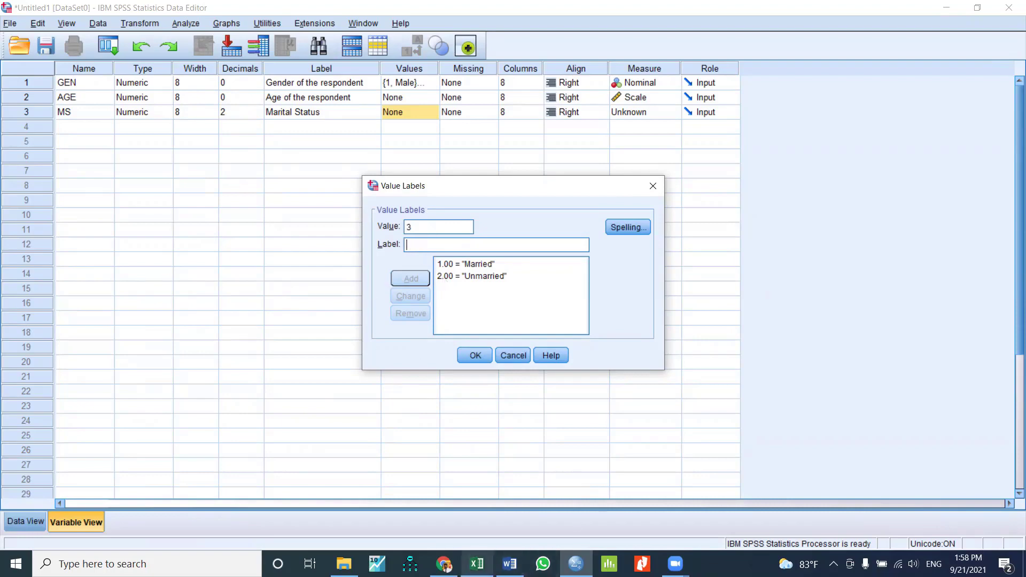
{"action": "mouse_move", "coordinate": [509, 564]}
{"action": "left_click", "coordinate": [509, 507]}
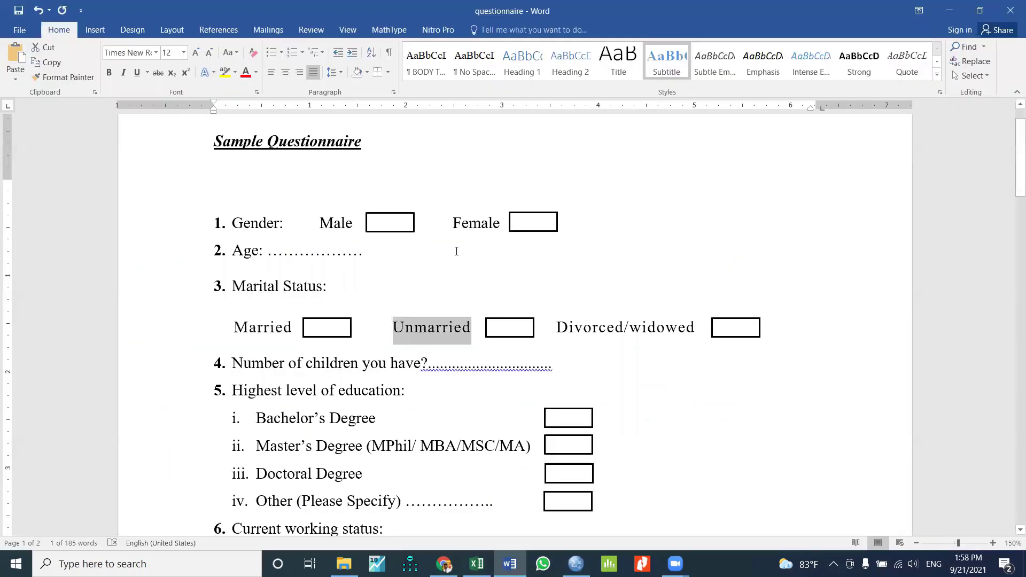
{"action": "left_click_drag", "start_coordinate": [557, 327], "coordinate": [672, 327]}
{"action": "key", "text": "ctrl+c"}
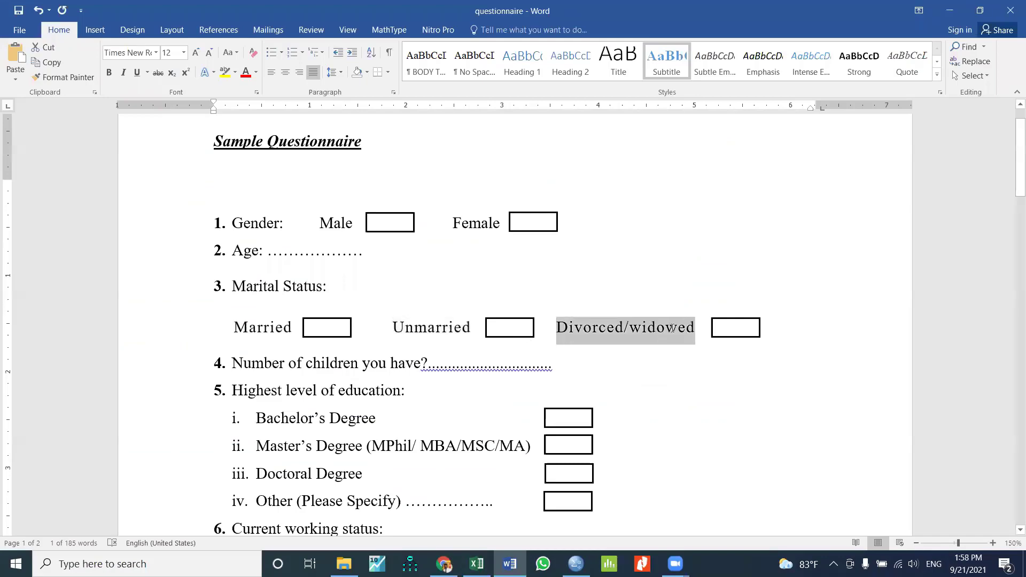
{"action": "left_click", "coordinate": [949, 10]}
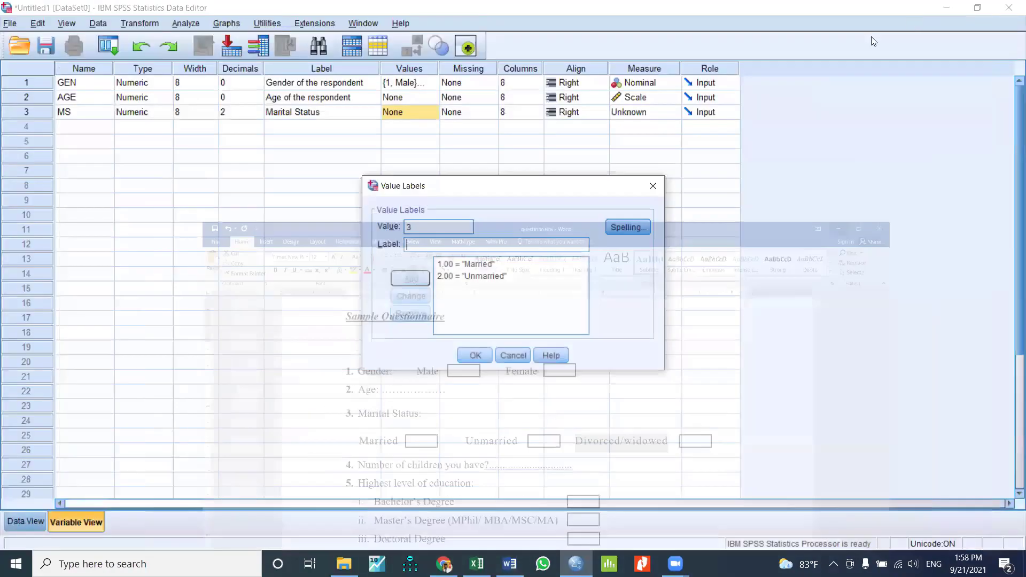
{"action": "key", "text": "ctrl+v"}
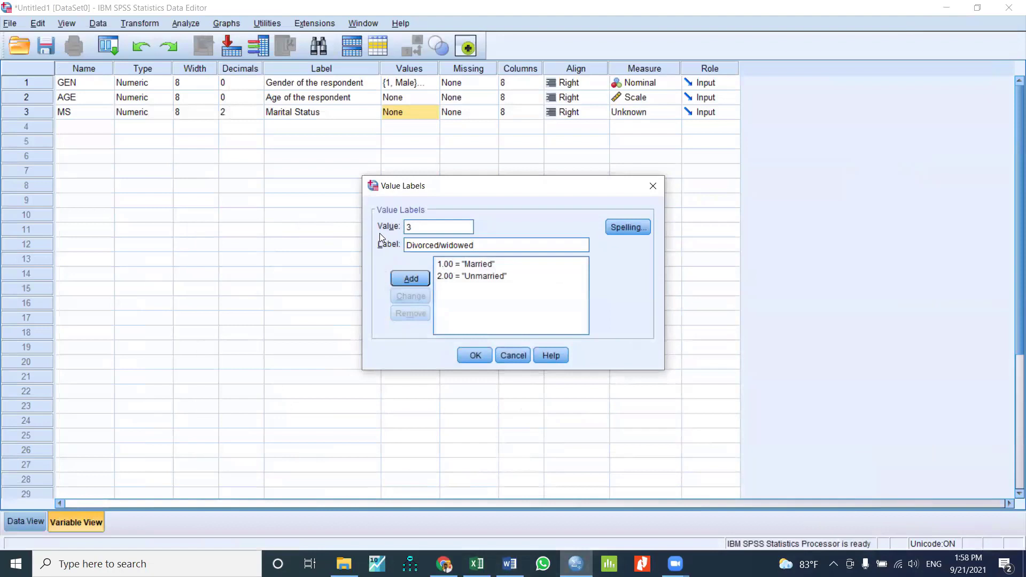
{"action": "left_click", "coordinate": [400, 271]}
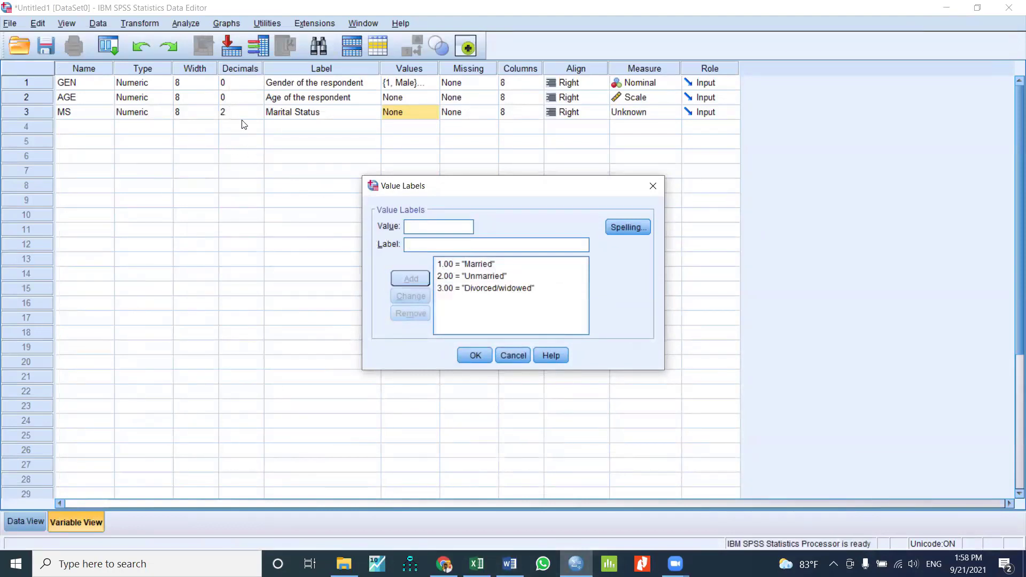
{"action": "left_click", "coordinate": [475, 356]}
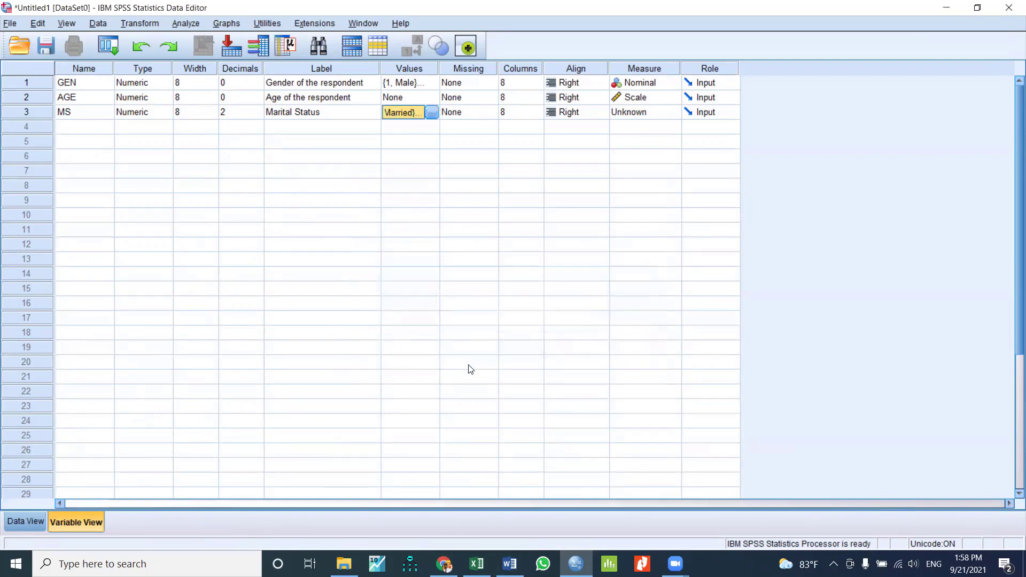
Set the MS variable's decimals to 0 and review its value labels without changing them
{"action": "left_click", "coordinate": [263, 114]}
{"action": "double_click", "coordinate": [257, 115]}
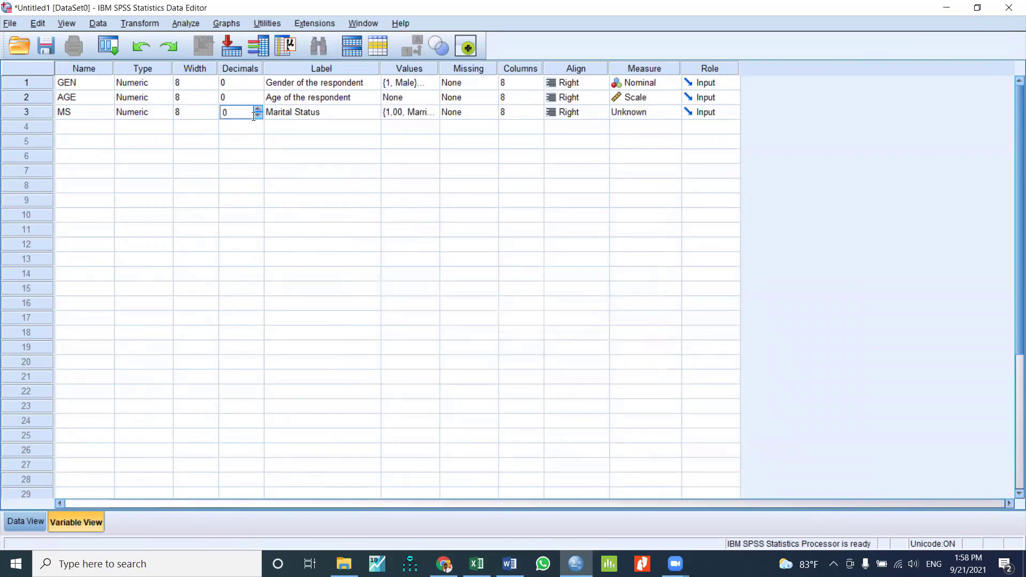
{"action": "left_click", "coordinate": [432, 112]}
{"action": "left_click", "coordinate": [432, 113]}
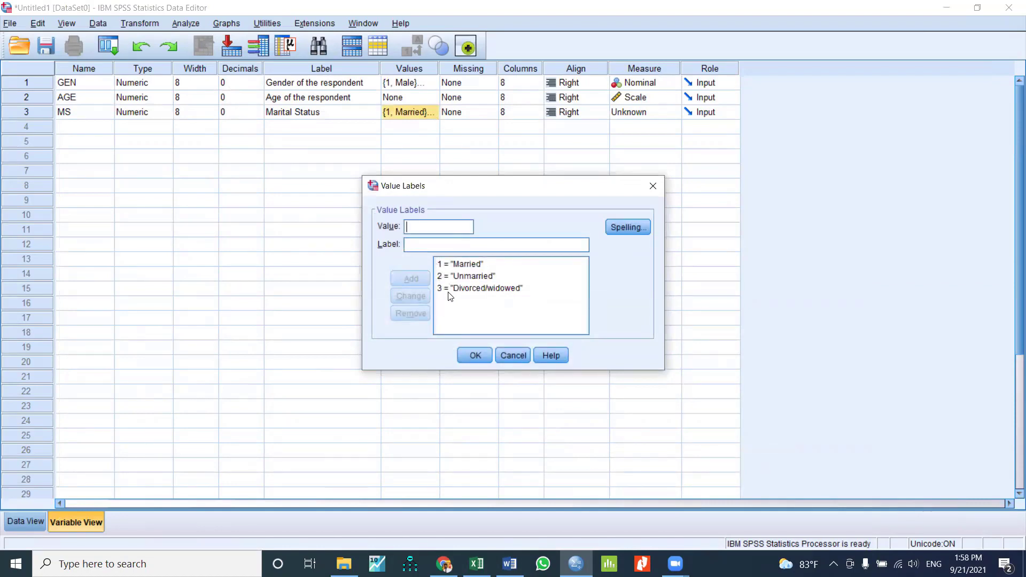
{"action": "left_click", "coordinate": [469, 354]}
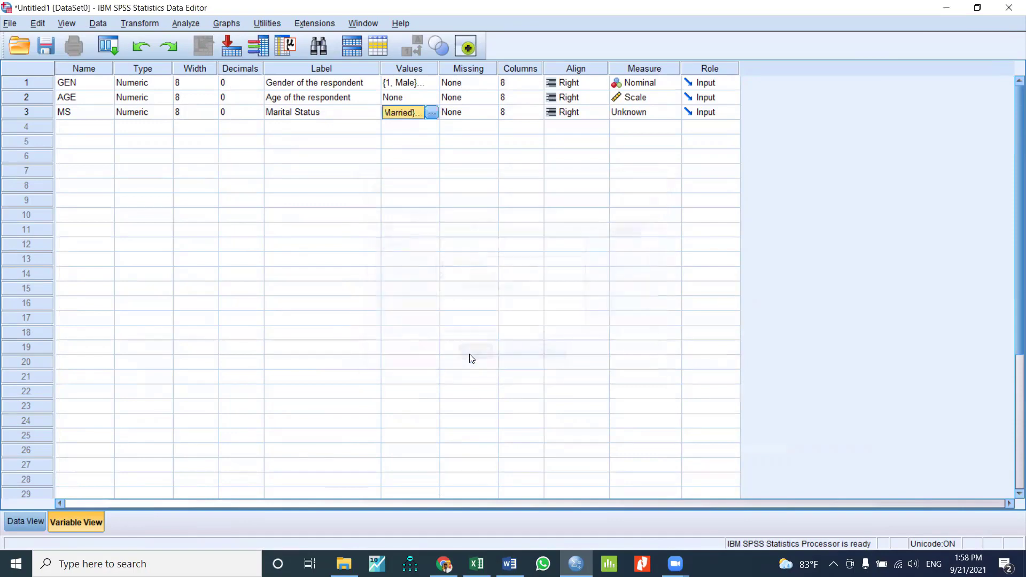
Set the MS variable's measurement level to Nominal
{"action": "left_click", "coordinate": [675, 112]}
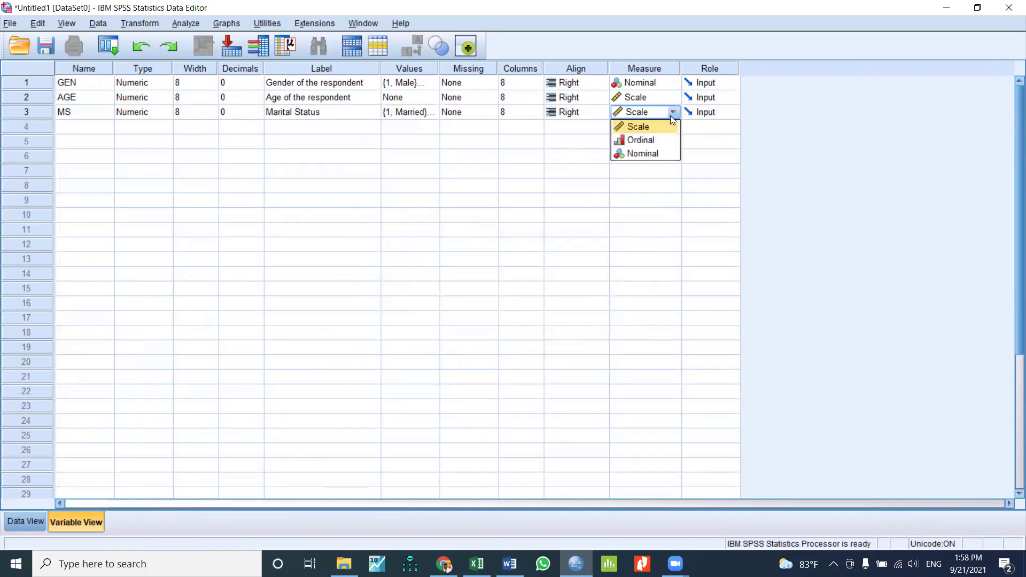
{"action": "left_click", "coordinate": [658, 156]}
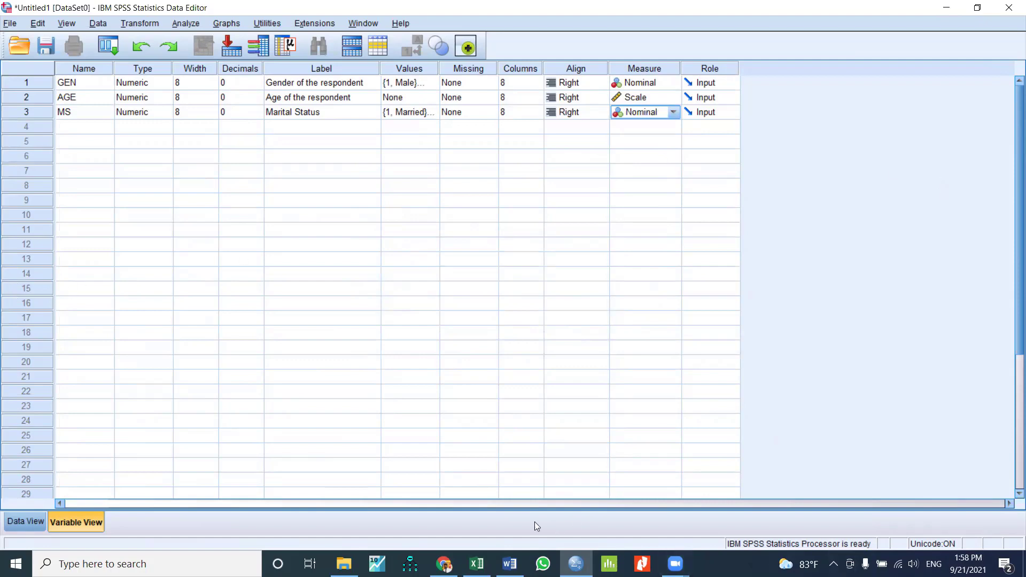
Try to copy "Number of children you have" from the Word questionnaire into the fourth SPSS variable's label, and undo the paste
{"action": "left_click", "coordinate": [509, 564]}
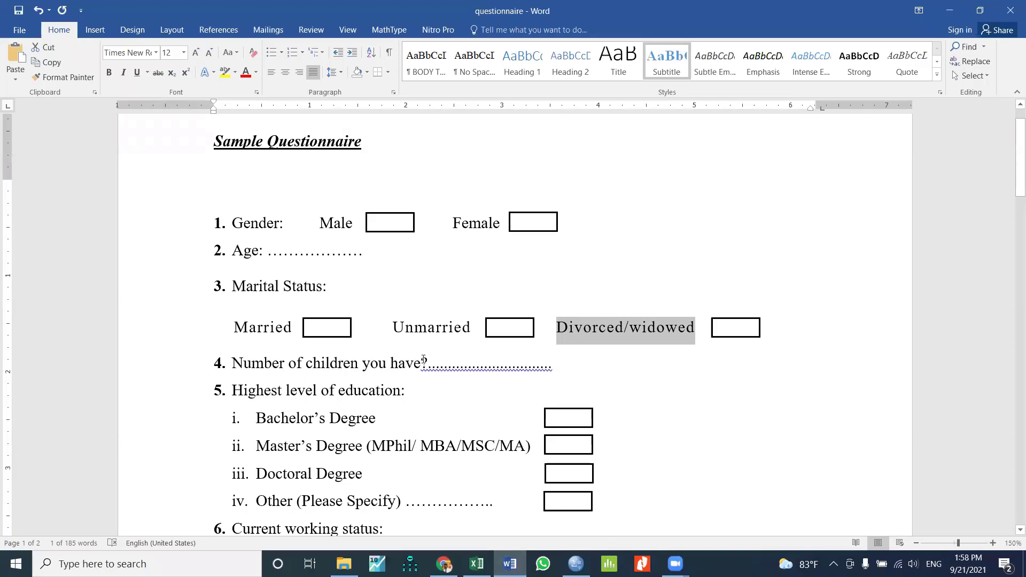
{"action": "left_click_drag", "start_coordinate": [424, 363], "coordinate": [233, 370]}
{"action": "key", "text": "ctrl+c"}
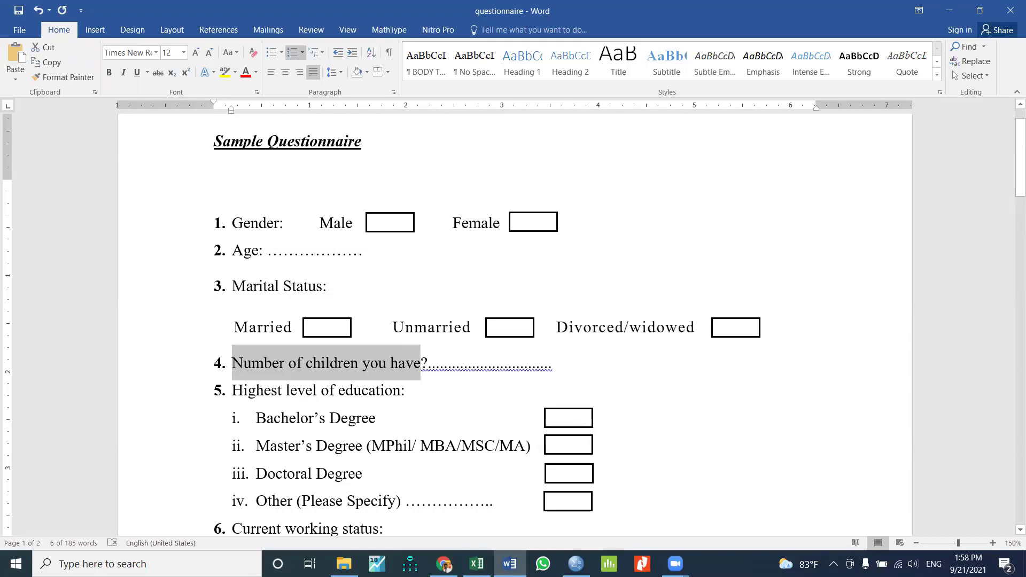
{"action": "left_click", "coordinate": [576, 564]}
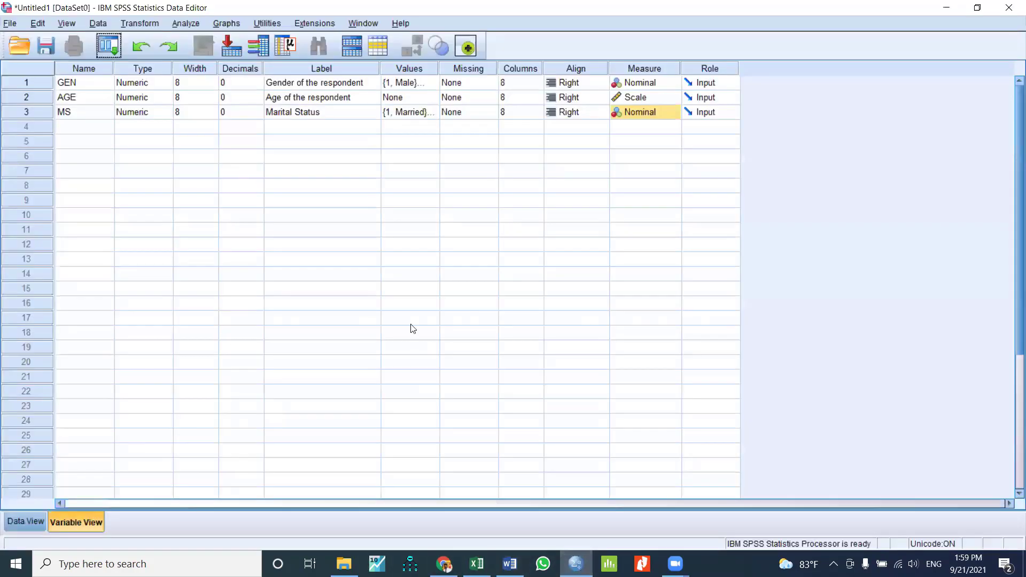
{"action": "right_click", "coordinate": [292, 127]}
{"action": "left_click", "coordinate": [308, 150]}
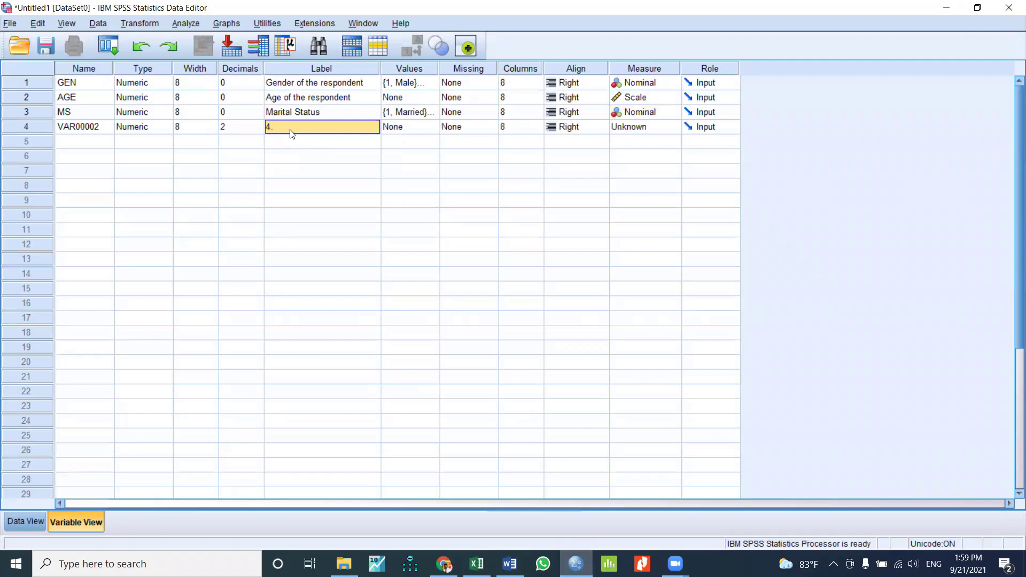
{"action": "key", "text": "ctrl+z"}
Retry pasting the copied question text into the empty fourth label cell, and undo the paste again
{"action": "left_click", "coordinate": [278, 128]}
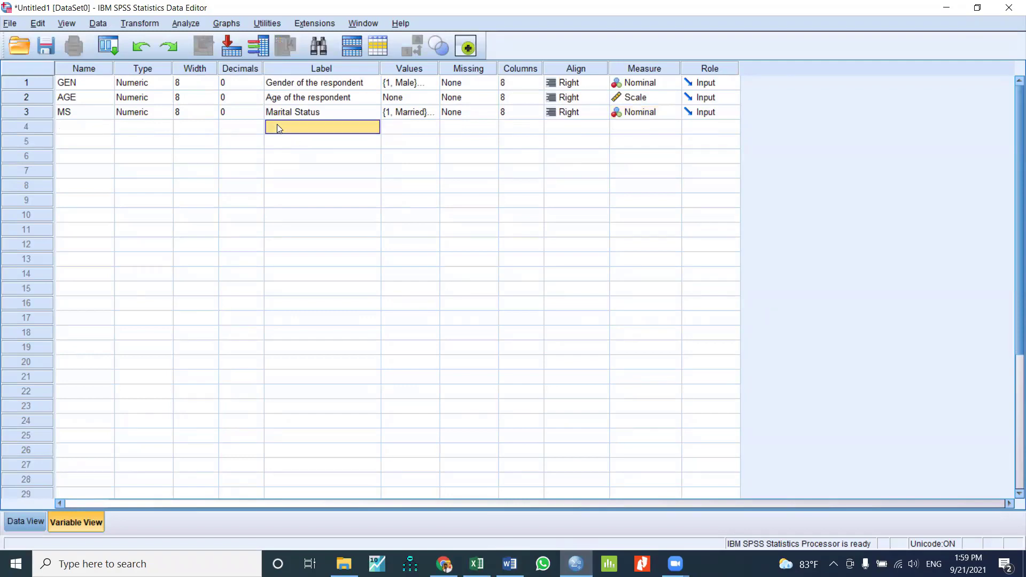
{"action": "right_click", "coordinate": [278, 128]}
{"action": "left_click", "coordinate": [300, 146]}
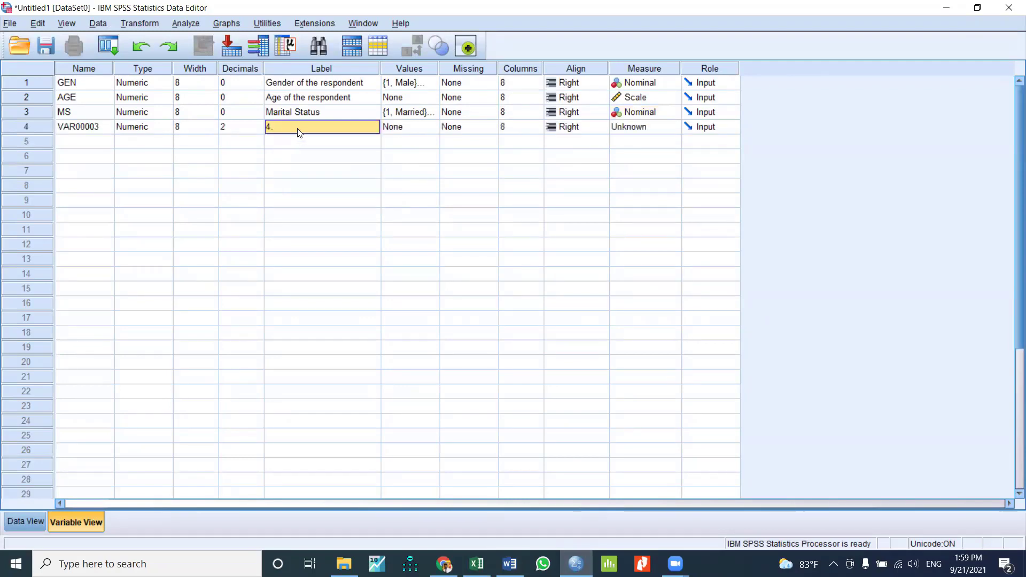
{"action": "left_click", "coordinate": [308, 129]}
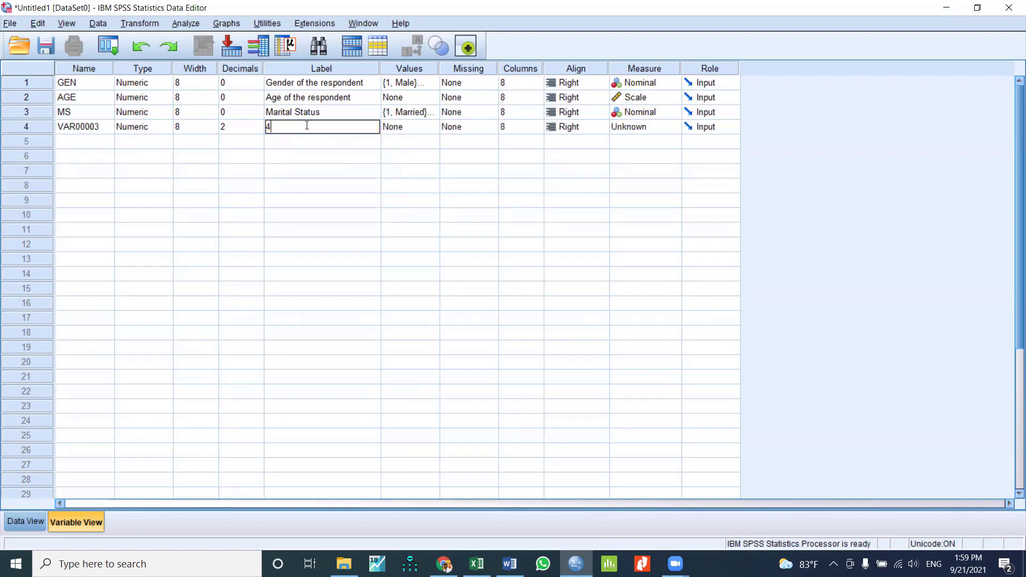
{"action": "key", "text": "ctrl+z"}
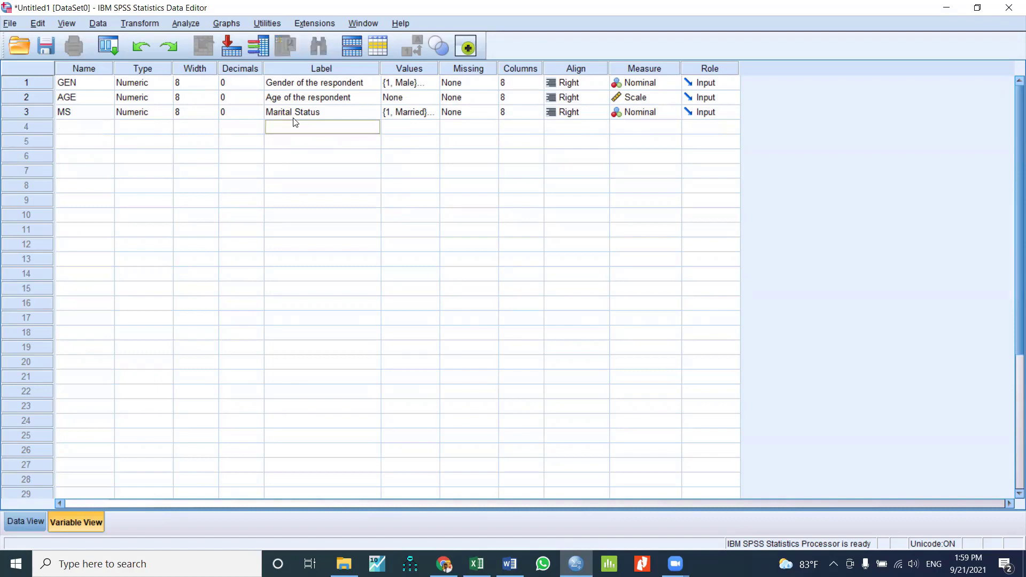
{"action": "left_click", "coordinate": [309, 143]}
In the Word questionnaire, move question 4's text onto its own unnumbered line and copy "Number of children you have"
{"action": "left_click", "coordinate": [510, 564]}
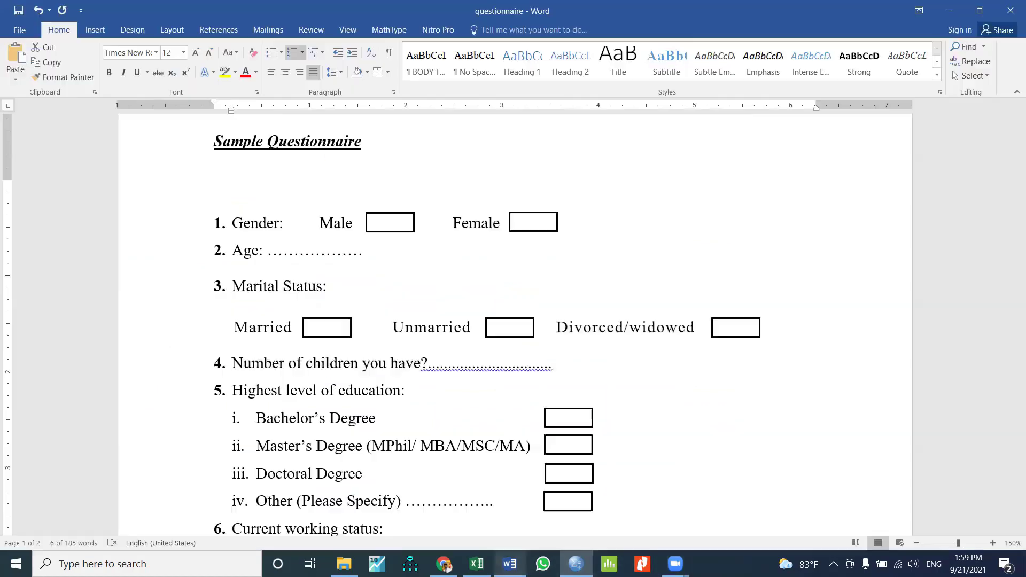
{"action": "left_click", "coordinate": [238, 366]}
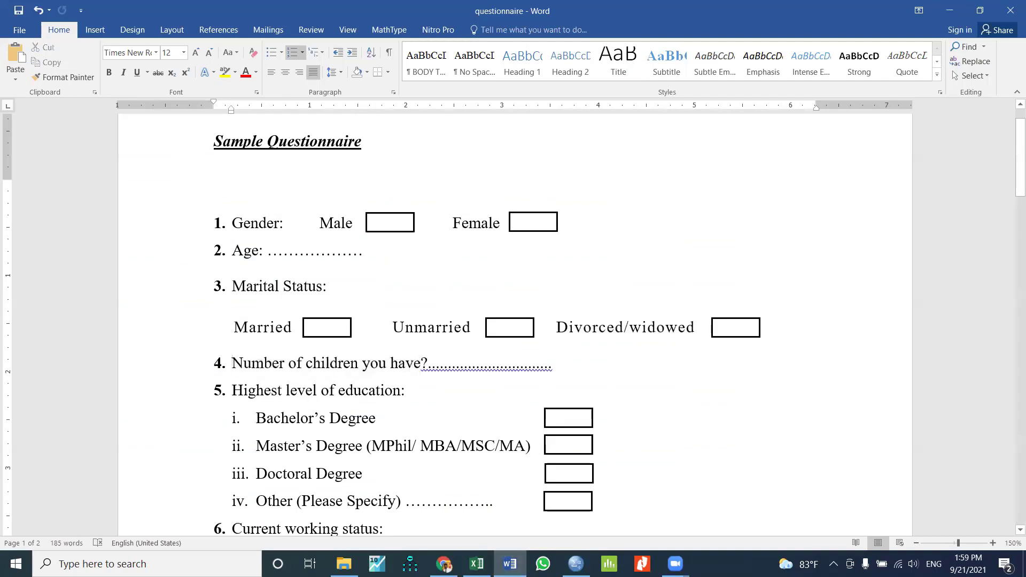
{"action": "key", "text": "Return"}
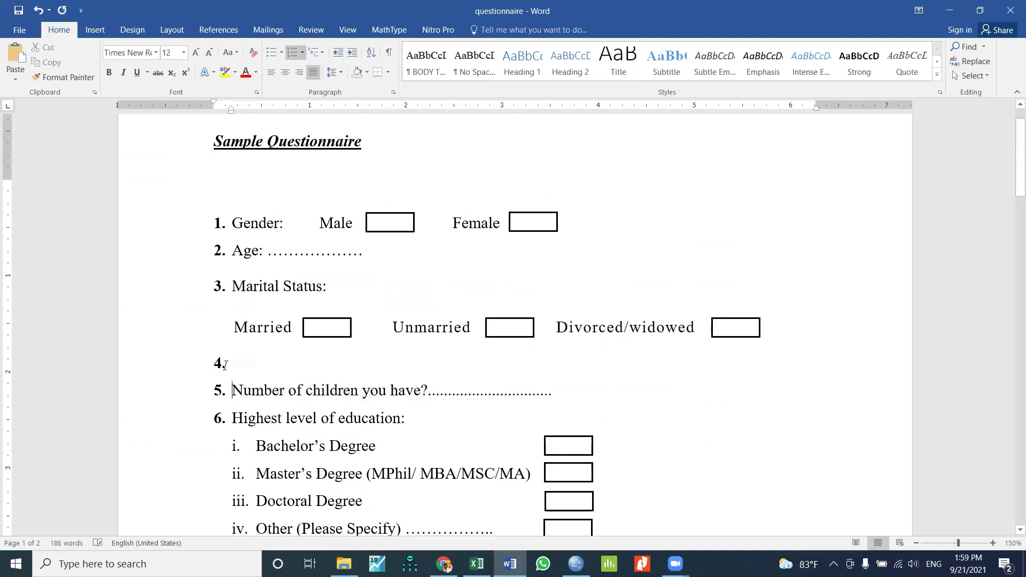
{"action": "left_click", "coordinate": [294, 51]}
{"action": "left_click_drag", "start_coordinate": [276, 408], "coordinate": [534, 409]}
Back in SPSS, paste the copied text as the fourth variable's label and shorten it to "Number of children"
{"action": "left_click", "coordinate": [949, 10]}
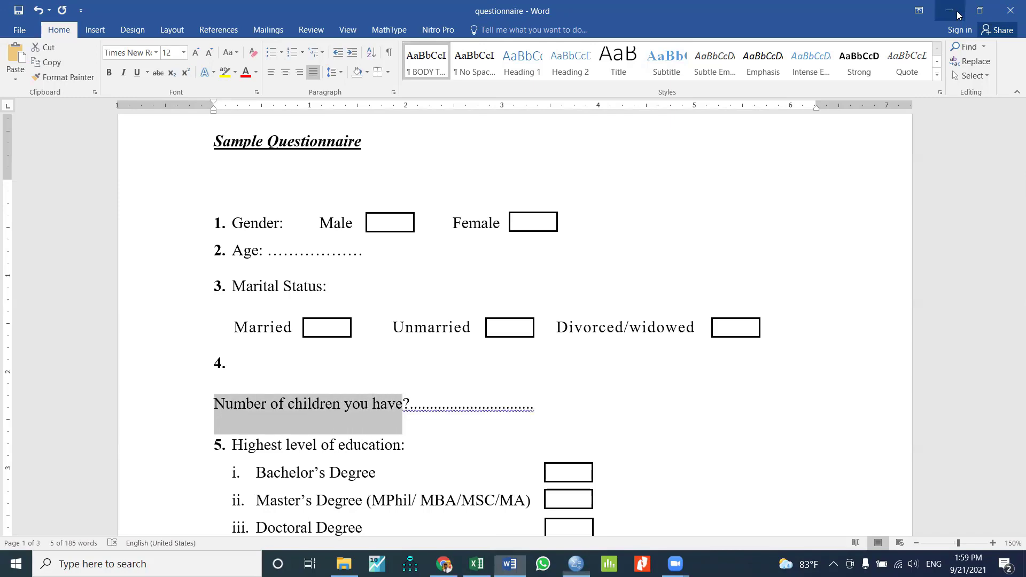
{"action": "left_click", "coordinate": [289, 127]}
{"action": "right_click", "coordinate": [287, 127]}
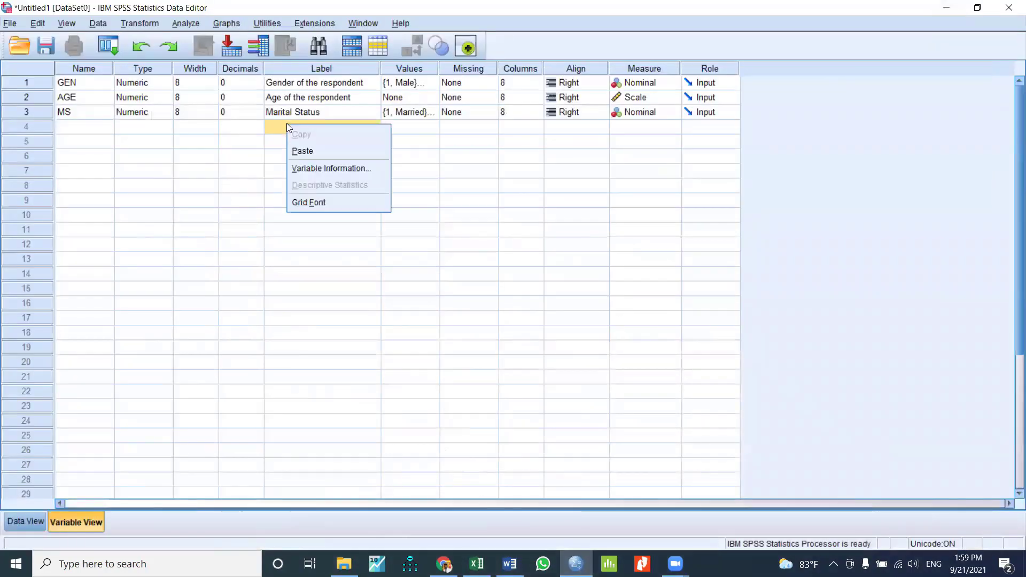
{"action": "left_click", "coordinate": [312, 148]}
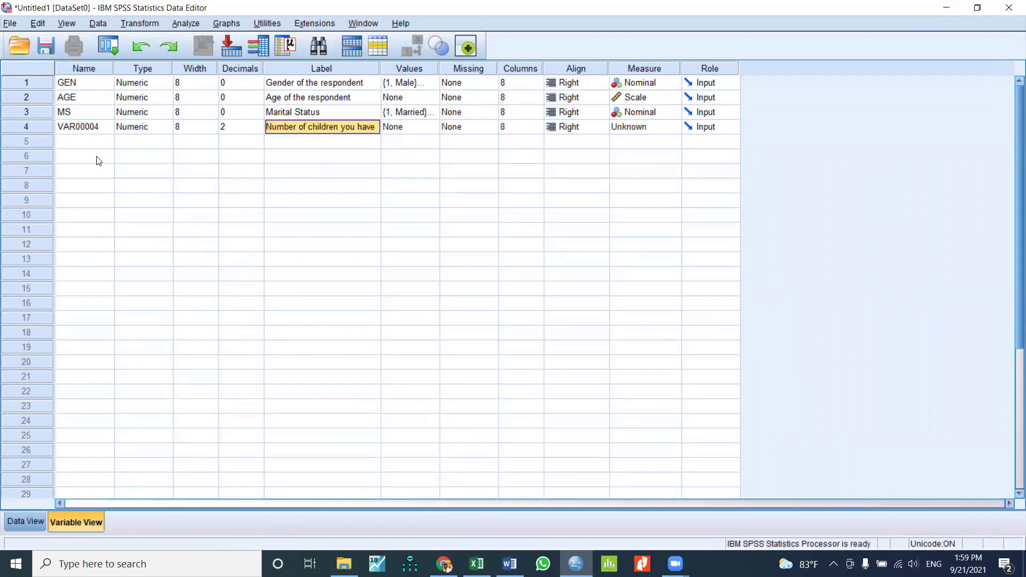
{"action": "double_click", "coordinate": [351, 127]}
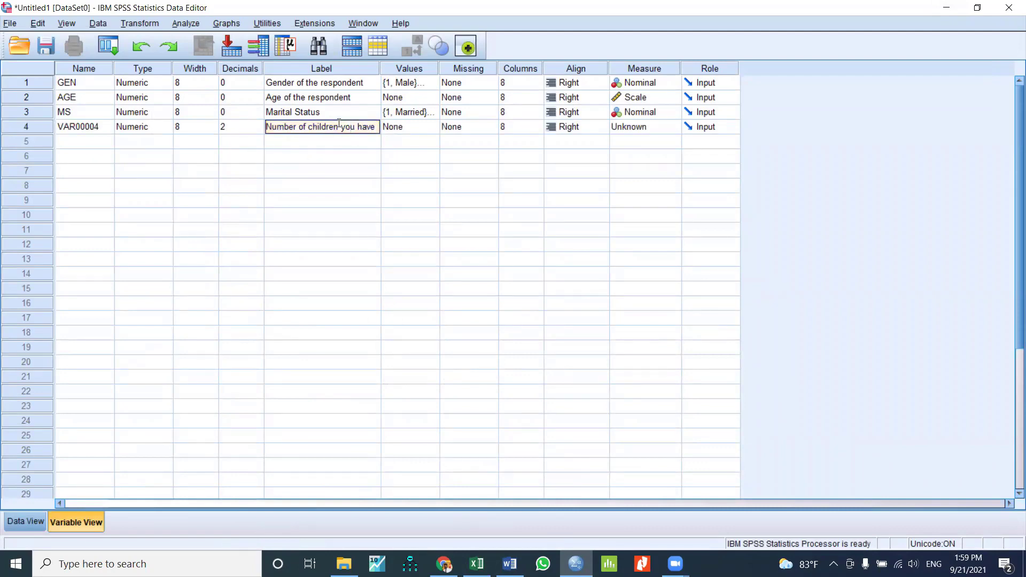
{"action": "left_click_drag", "start_coordinate": [341, 127], "coordinate": [374, 123]}
{"action": "key", "text": "BackSpace"}
Rename the fourth variable as NO_CHID
{"action": "left_click", "coordinate": [88, 132]}
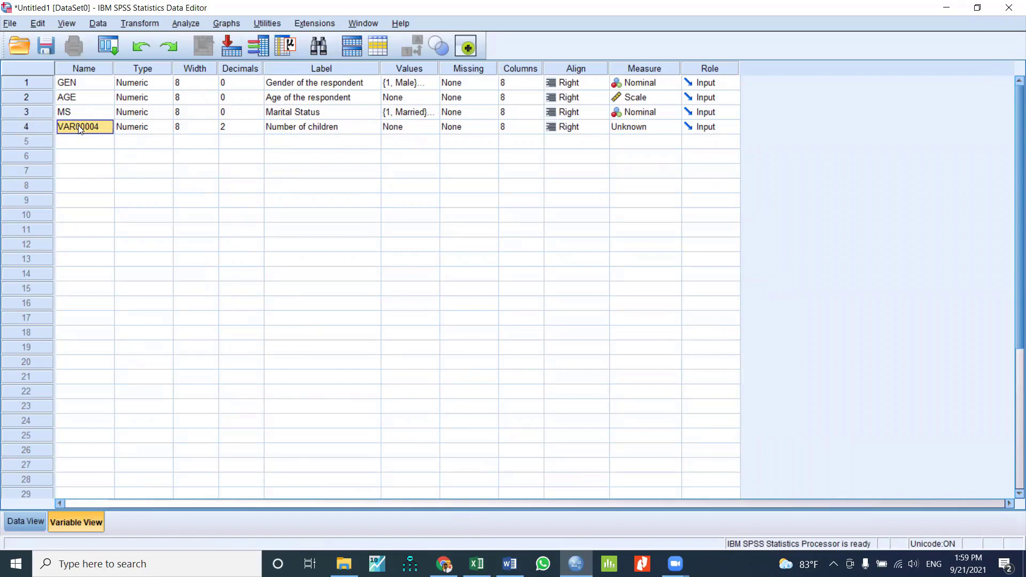
{"action": "double_click", "coordinate": [97, 128]}
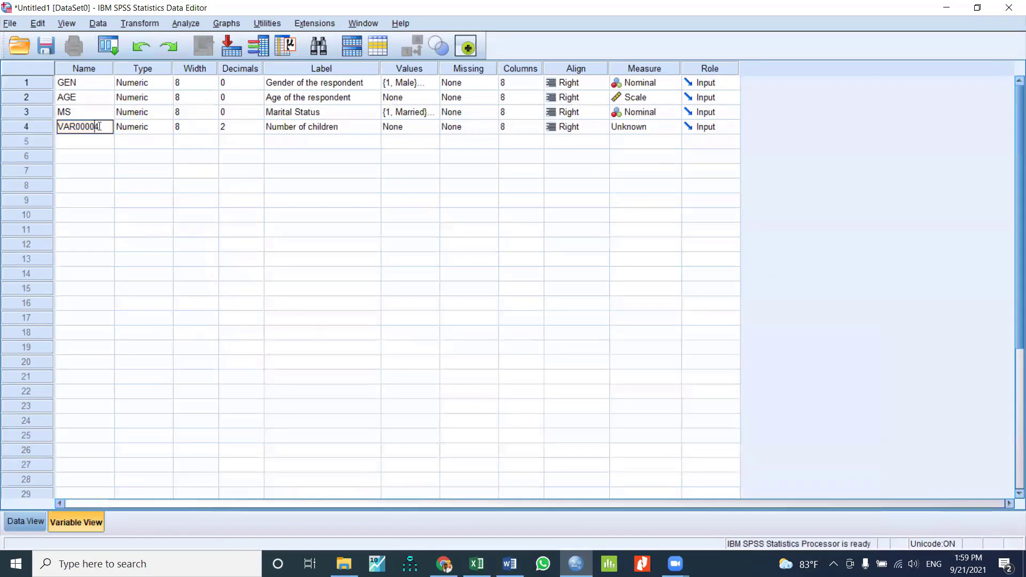
{"action": "left_click_drag", "start_coordinate": [98, 127], "coordinate": [58, 126]}
{"action": "type", "text": "NO"}
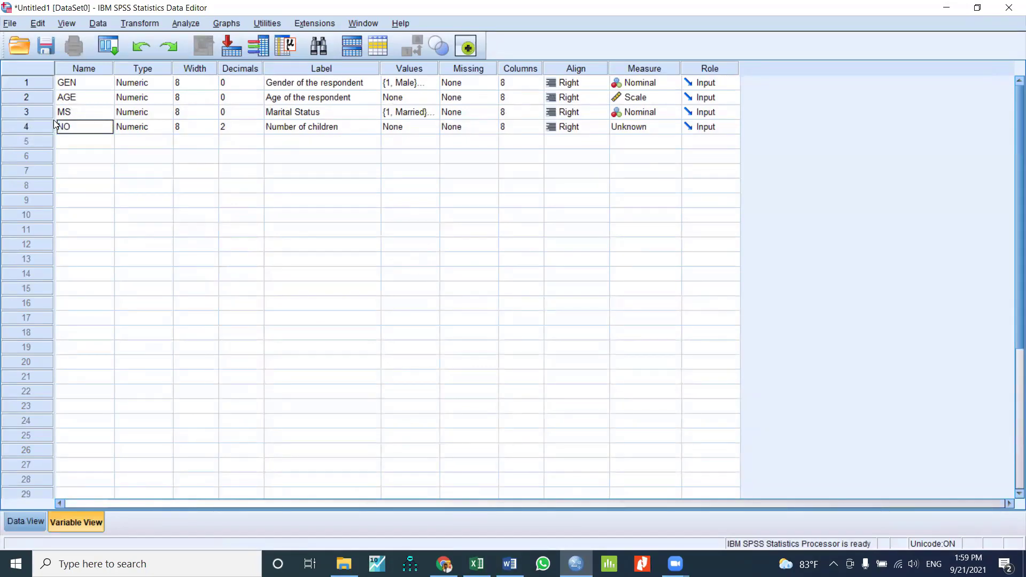
{"action": "type", "text": "_CHID"}
{"action": "left_click", "coordinate": [150, 173]}
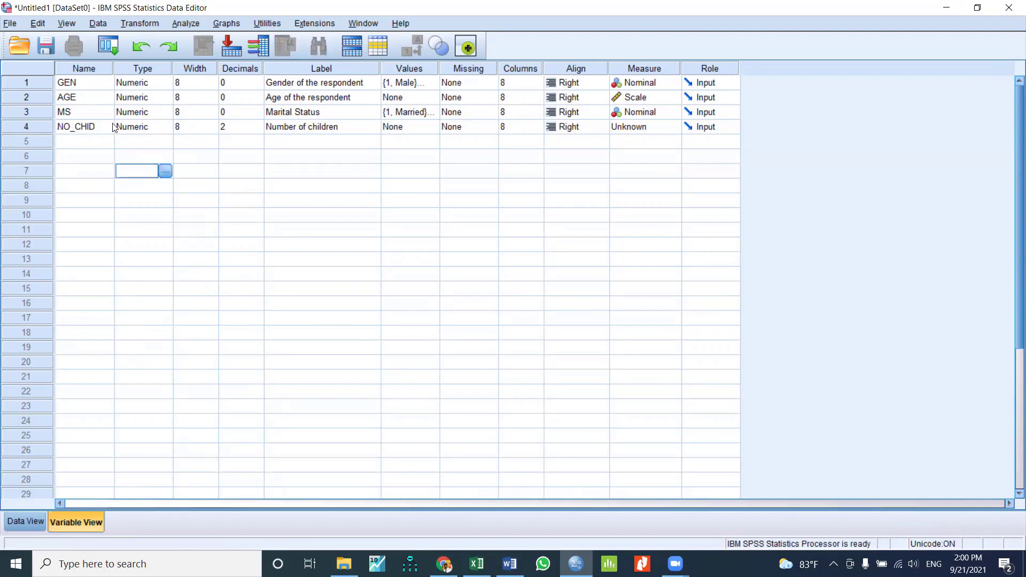
Try twice to replace the underscore in the variable name NO_CHID
{"action": "left_click", "coordinate": [69, 133]}
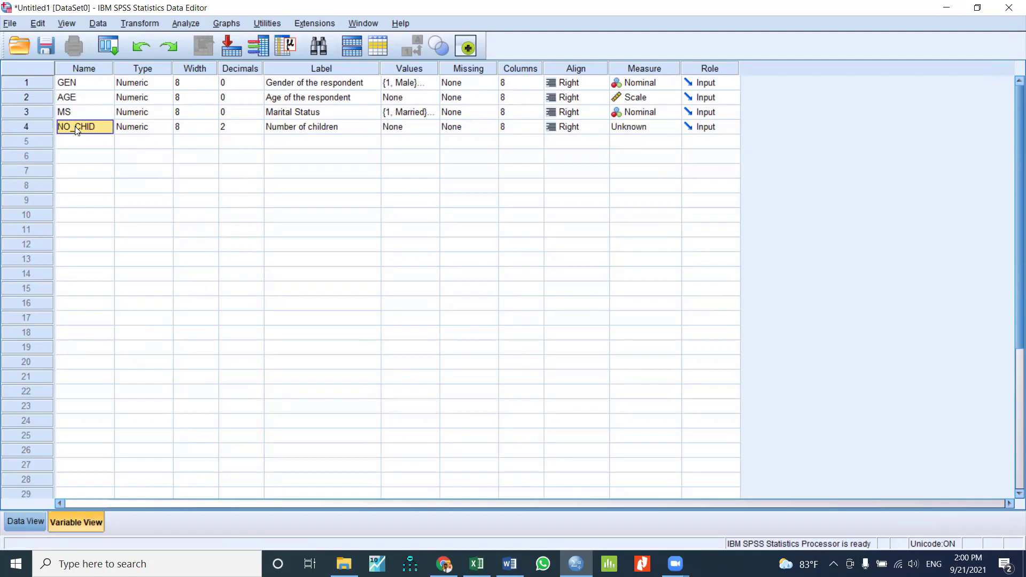
{"action": "left_click", "coordinate": [75, 131]}
{"action": "key", "text": "BackSpace"}
{"action": "left_click", "coordinate": [116, 185]}
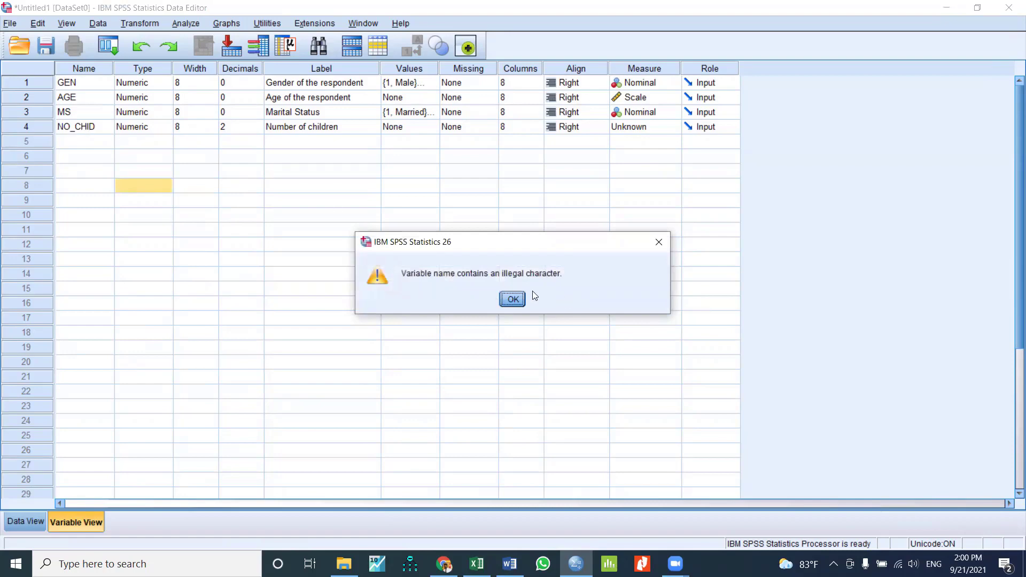
{"action": "left_click", "coordinate": [512, 298]}
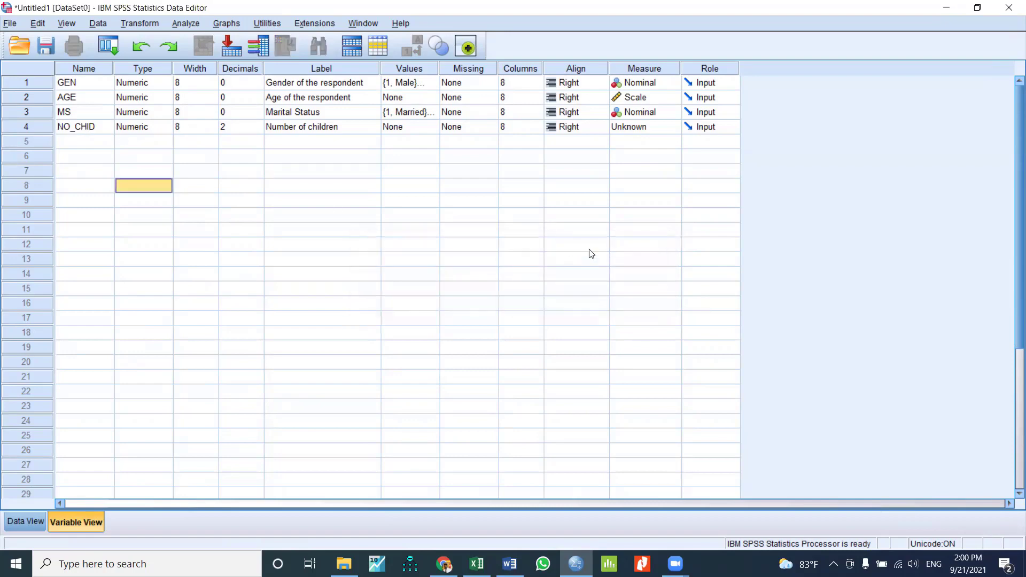
{"action": "left_click", "coordinate": [78, 127]}
{"action": "double_click", "coordinate": [74, 125]}
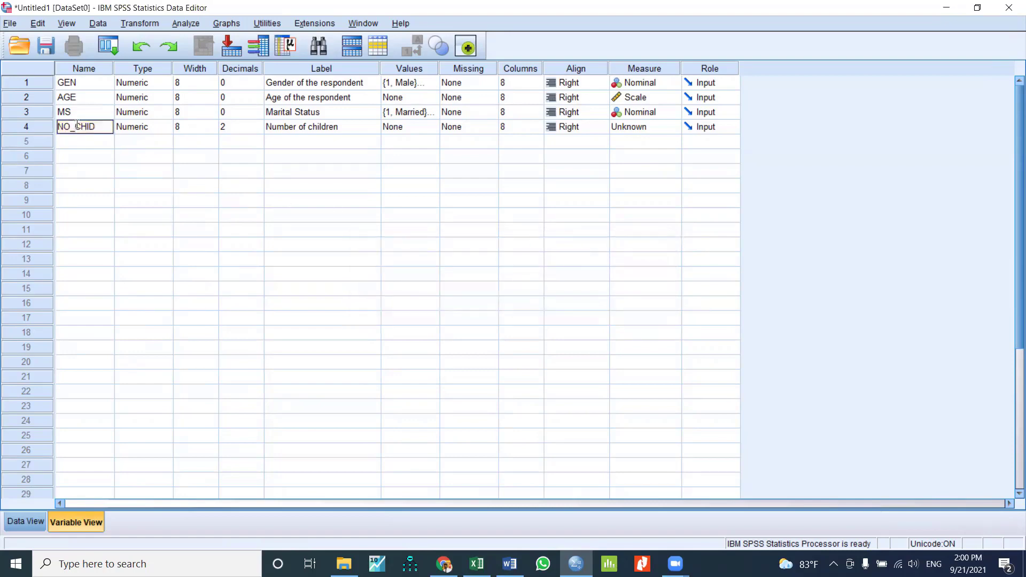
{"action": "key", "text": "BackSpace"}
{"action": "left_click", "coordinate": [111, 170]}
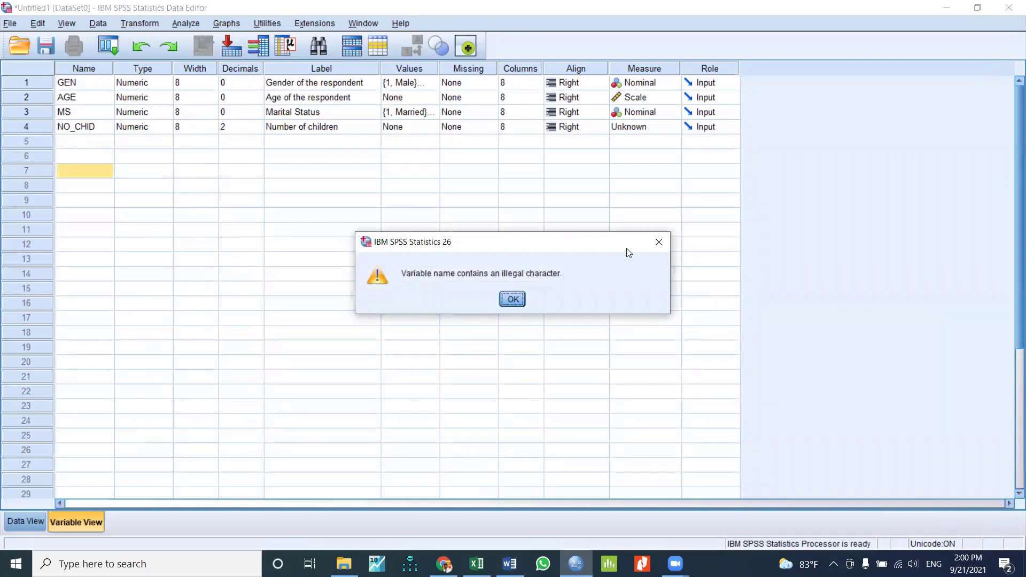
{"action": "left_click", "coordinate": [512, 299]}
{"action": "left_click", "coordinate": [75, 129]}
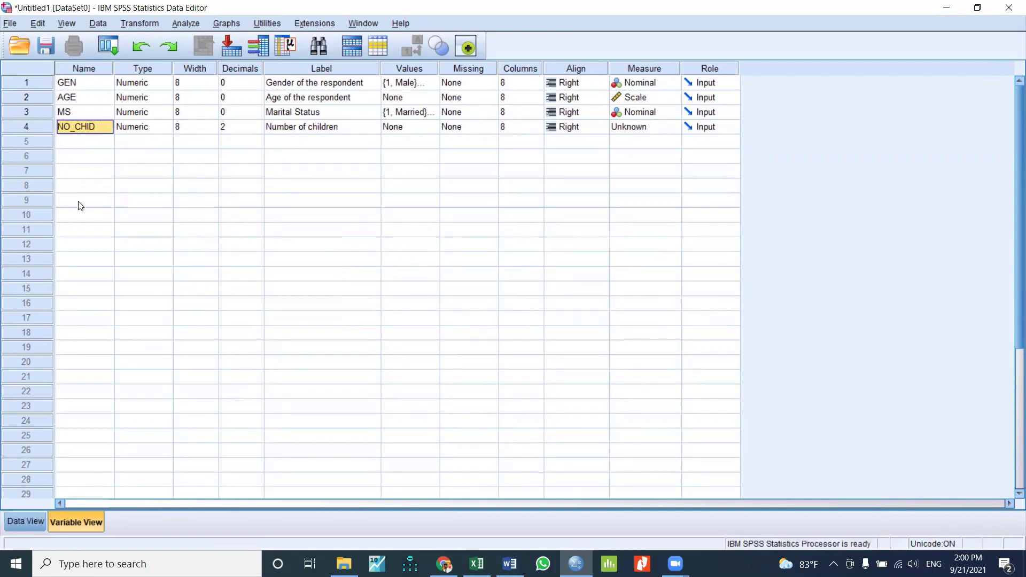
Set the NO_CHID variable's decimals to 0 and its measurement level to Scale
{"action": "left_click", "coordinate": [251, 127]}
{"action": "left_click", "coordinate": [258, 129]}
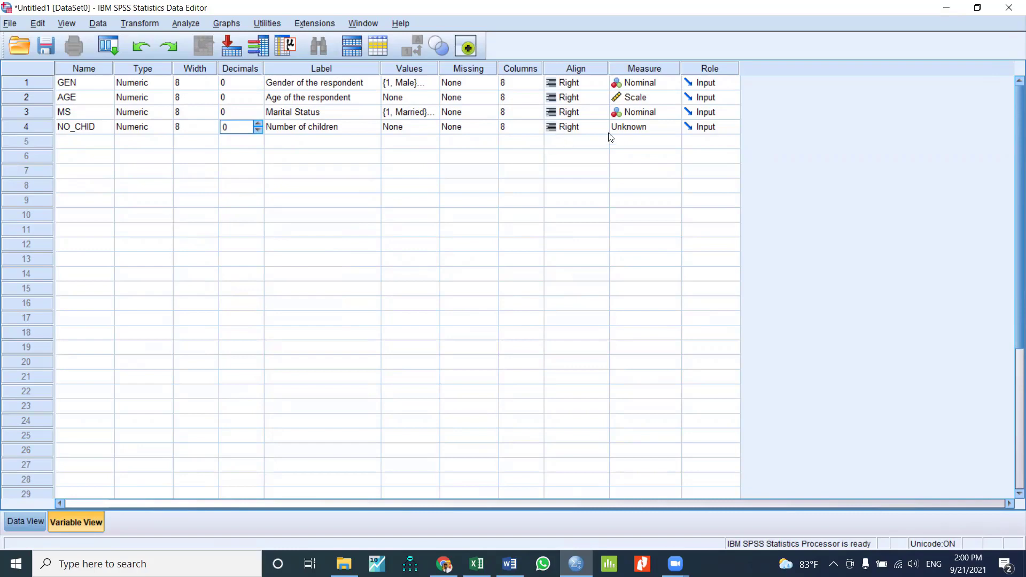
{"action": "left_click", "coordinate": [672, 131]}
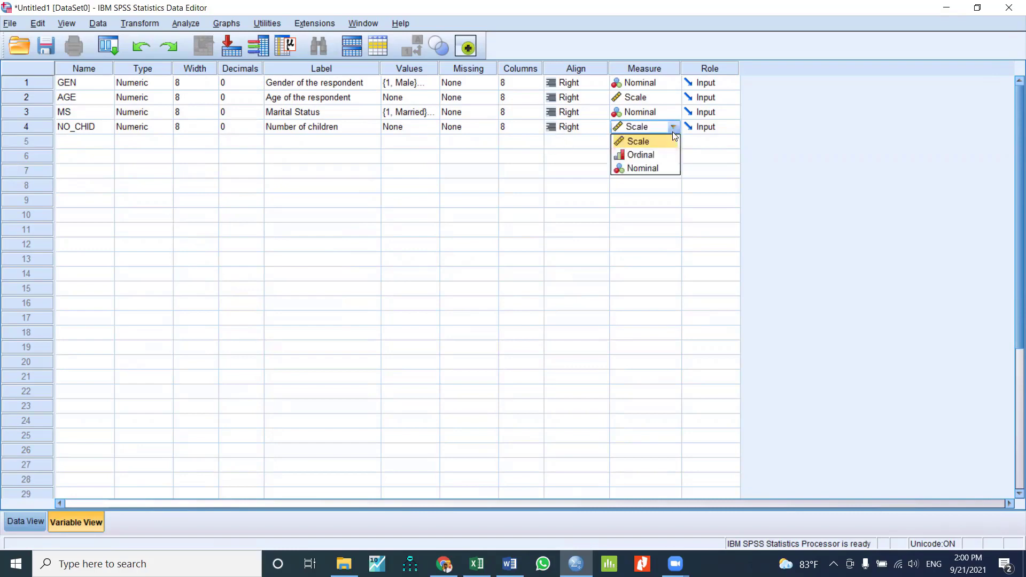
{"action": "left_click", "coordinate": [664, 142]}
{"action": "left_click", "coordinate": [672, 171]}
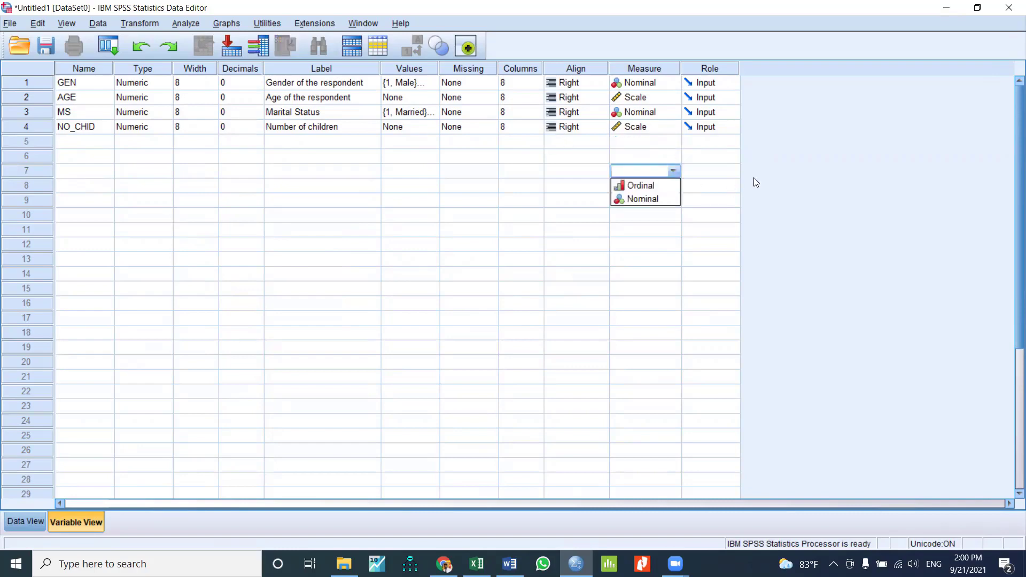
{"action": "left_click", "coordinate": [835, 178]}
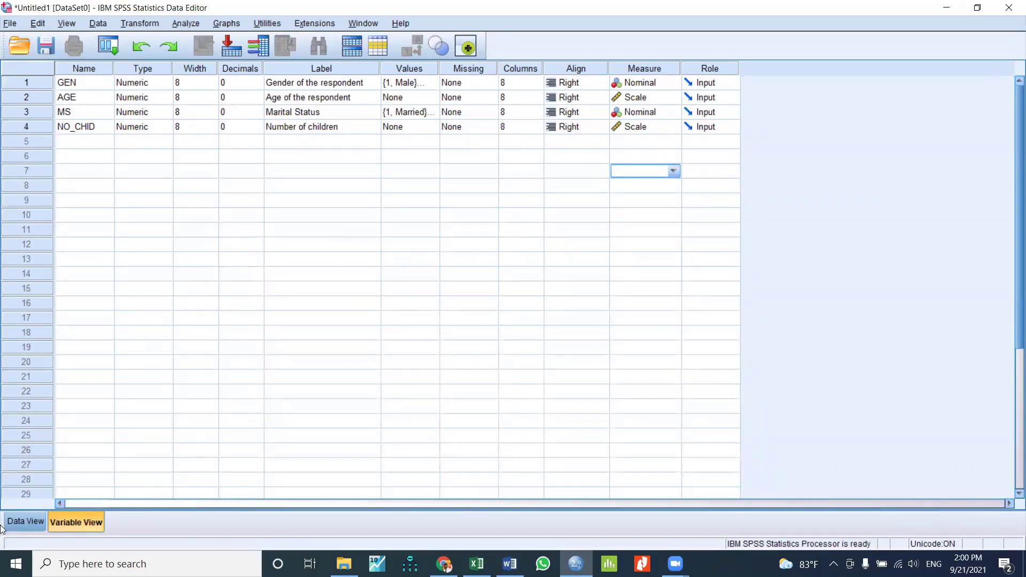
Try to copy "Highest level of education" from the Word questionnaire into the fifth SPSS variable's label, and undo the paste
{"action": "left_click", "coordinate": [509, 564]}
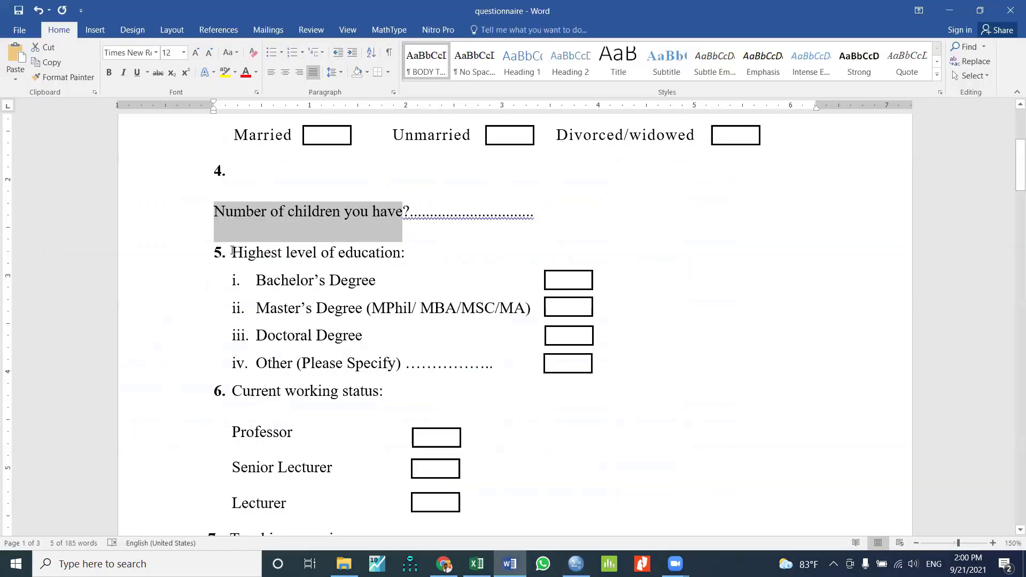
{"action": "left_click_drag", "start_coordinate": [233, 252], "coordinate": [379, 253]}
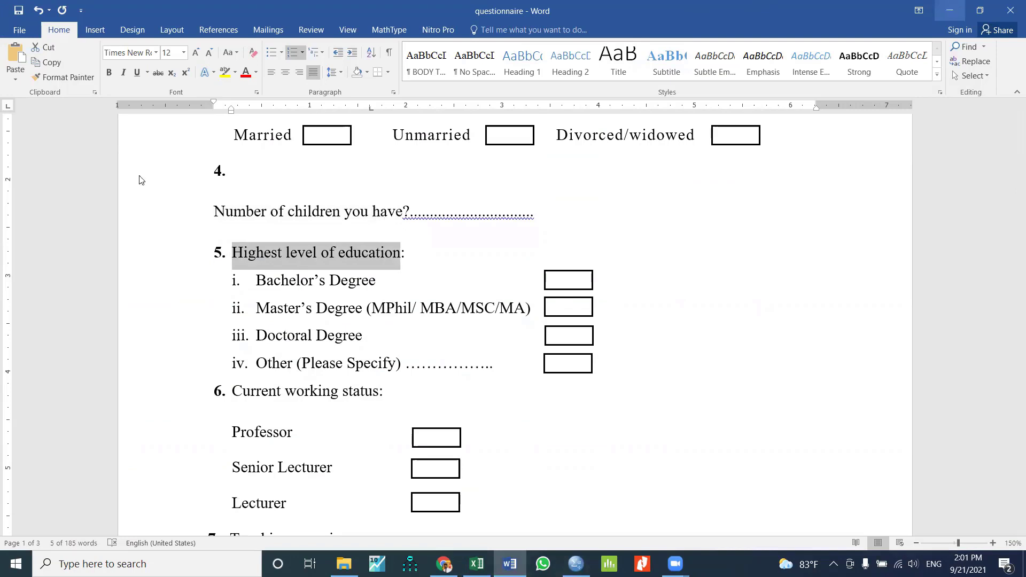
{"action": "key", "text": "alt+Tab"}
{"action": "right_click", "coordinate": [283, 143]}
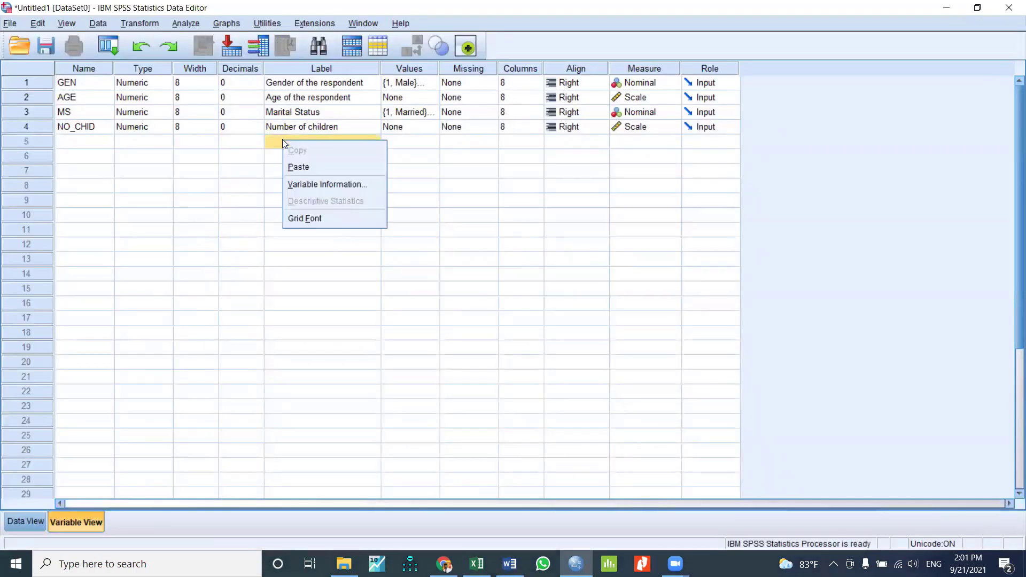
{"action": "left_click", "coordinate": [317, 164]}
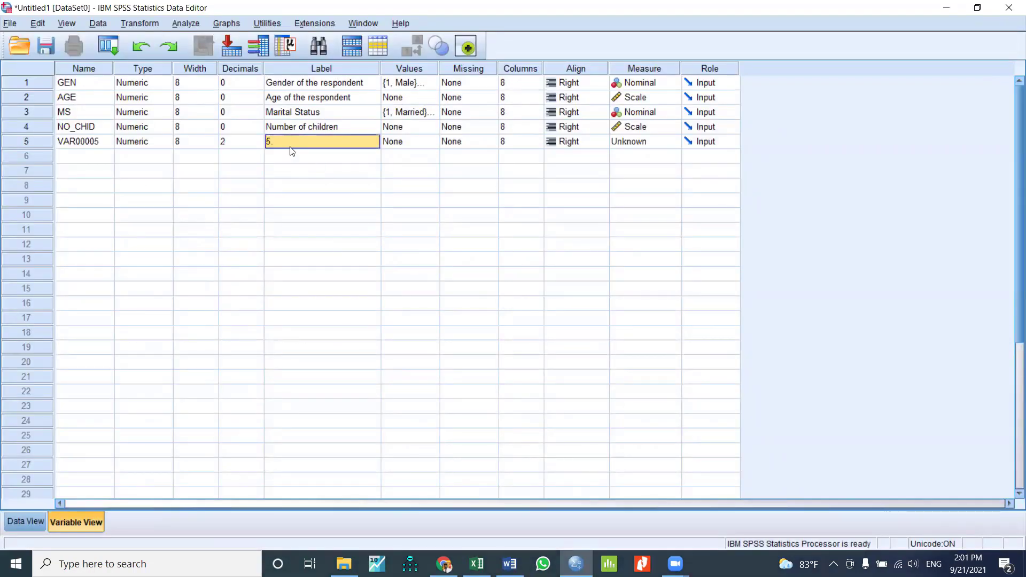
{"action": "key", "text": "ctrl+z"}
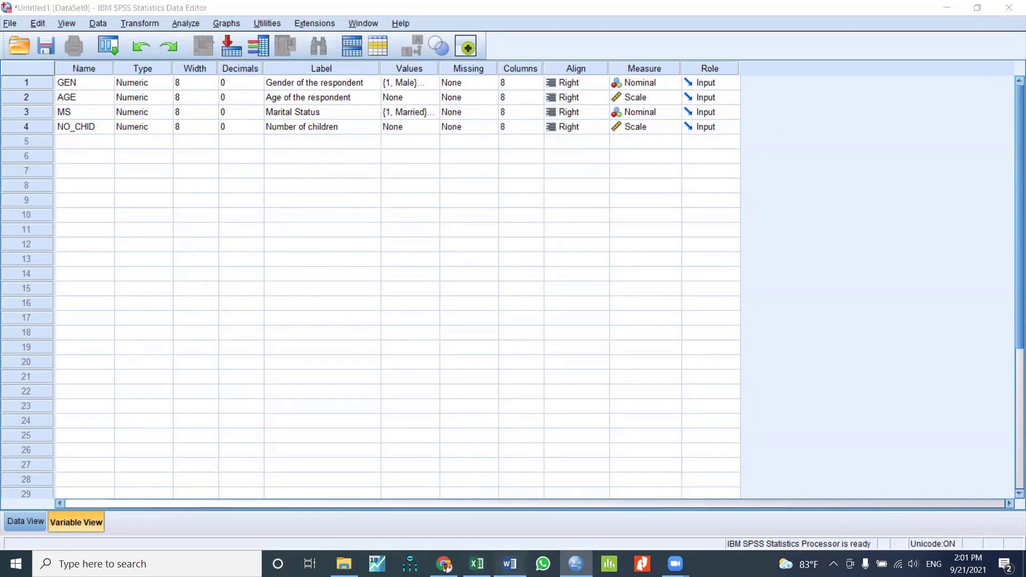
Try again to copy "Highest level of education" from the Word questionnaire into the fifth SPSS variable's label, and clear the pasted text
{"action": "left_click", "coordinate": [507, 562]}
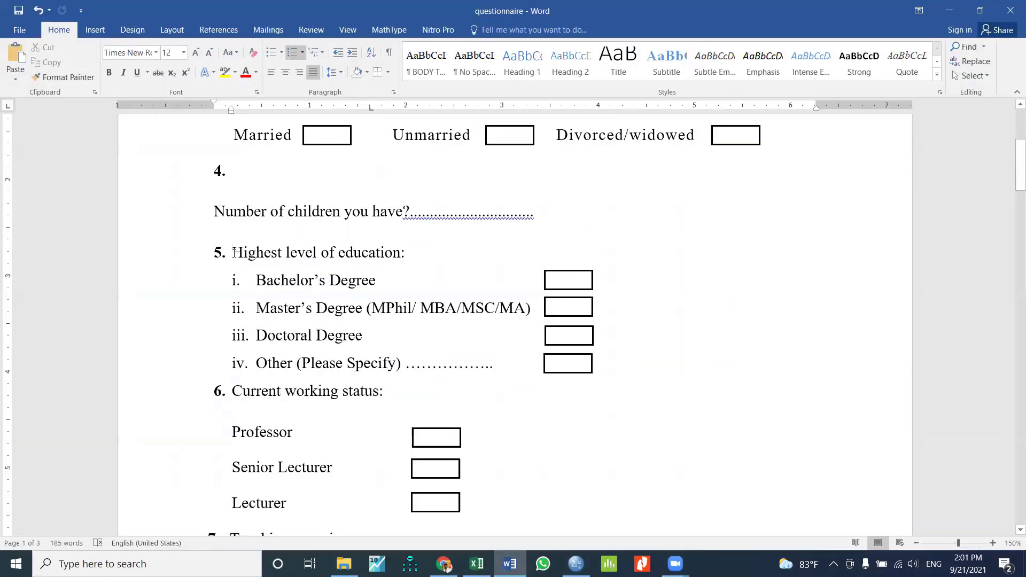
{"action": "left_click_drag", "start_coordinate": [232, 252], "coordinate": [382, 256]}
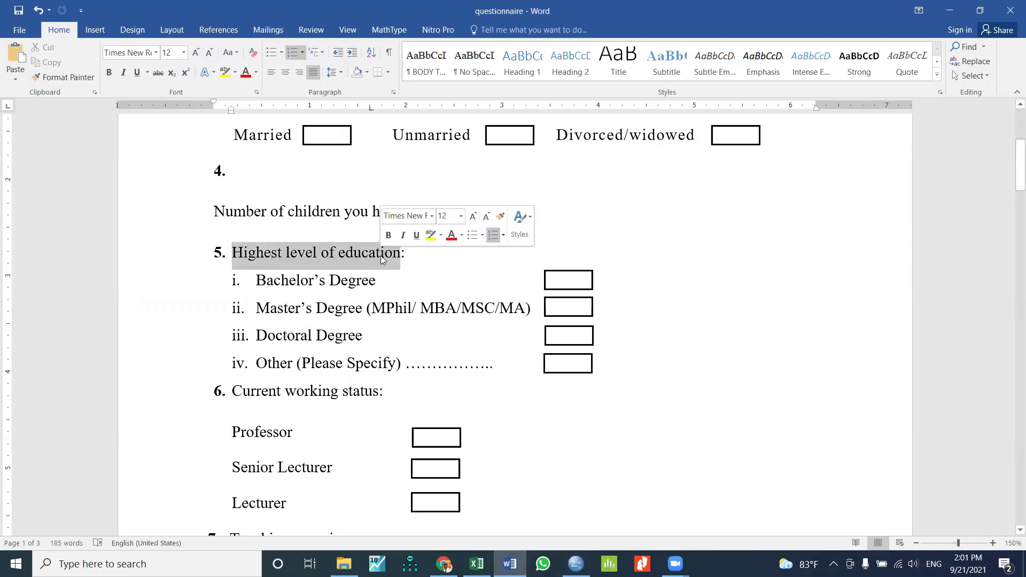
{"action": "right_click", "coordinate": [382, 255]}
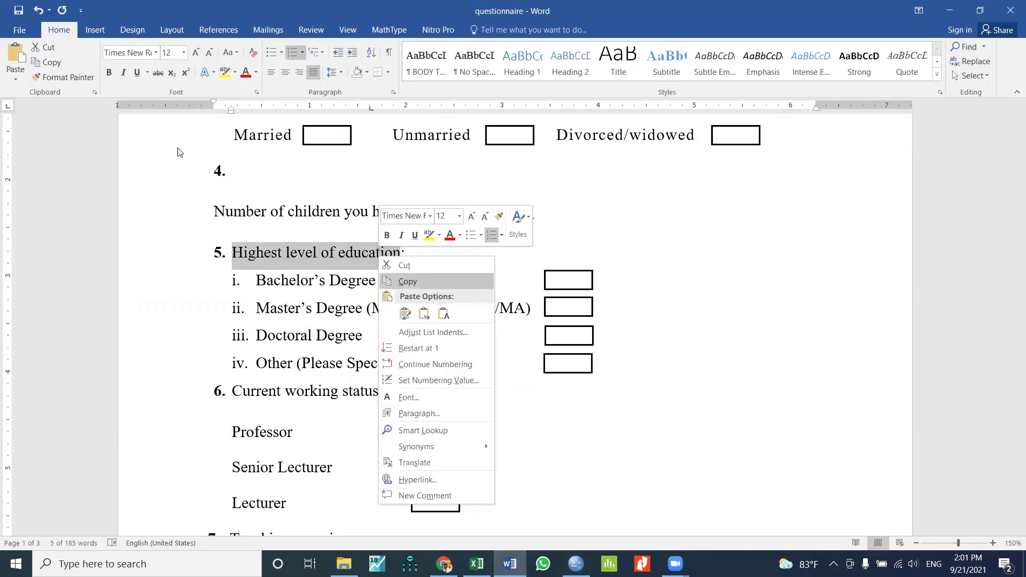
{"action": "key", "text": "alt+Tab"}
{"action": "left_click", "coordinate": [287, 141]}
{"action": "right_click", "coordinate": [287, 142]}
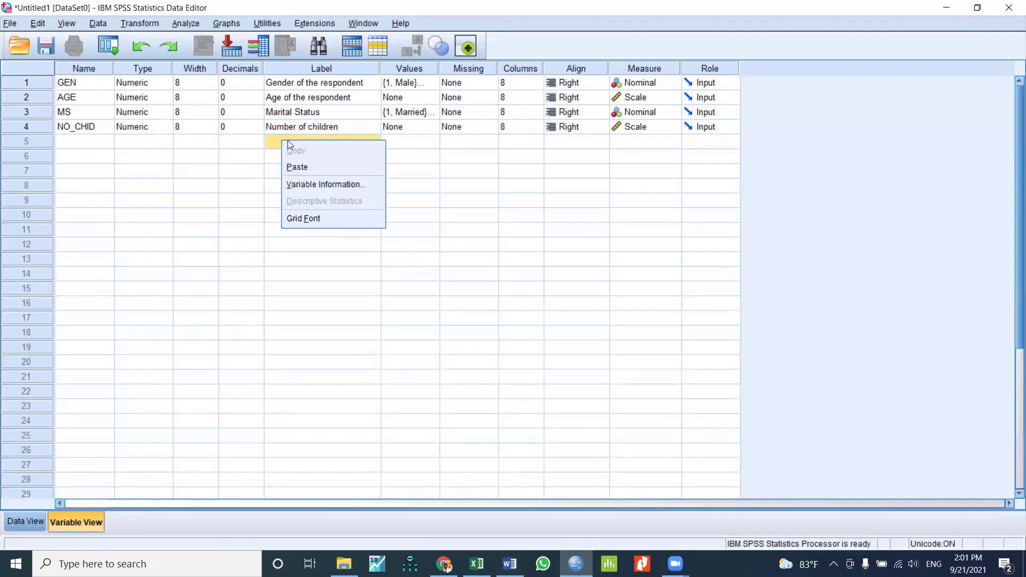
{"action": "left_click", "coordinate": [304, 168]}
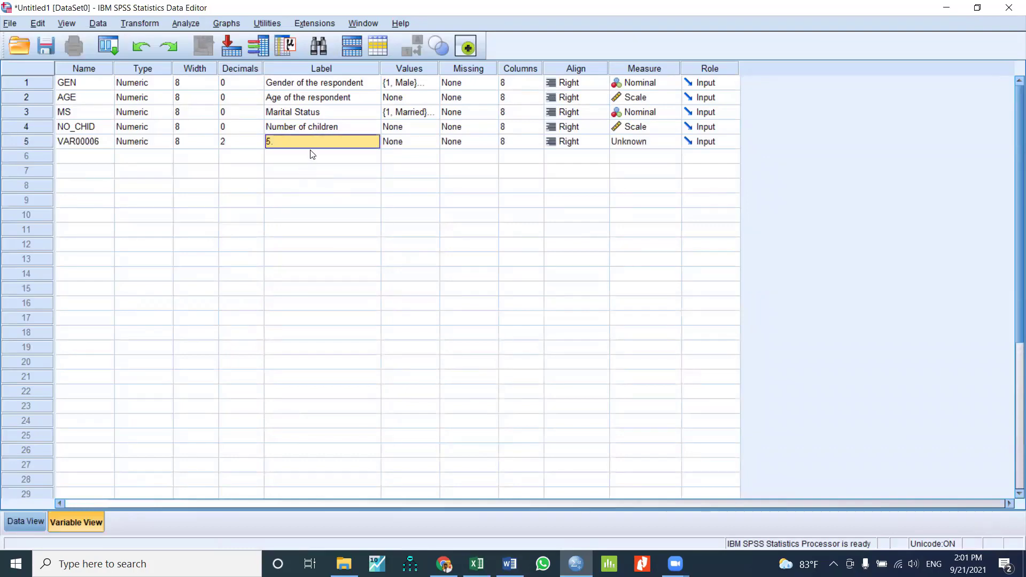
{"action": "double_click", "coordinate": [310, 142]}
{"action": "key", "text": "BackSpace"}
{"action": "key", "text": "BackSpace"}
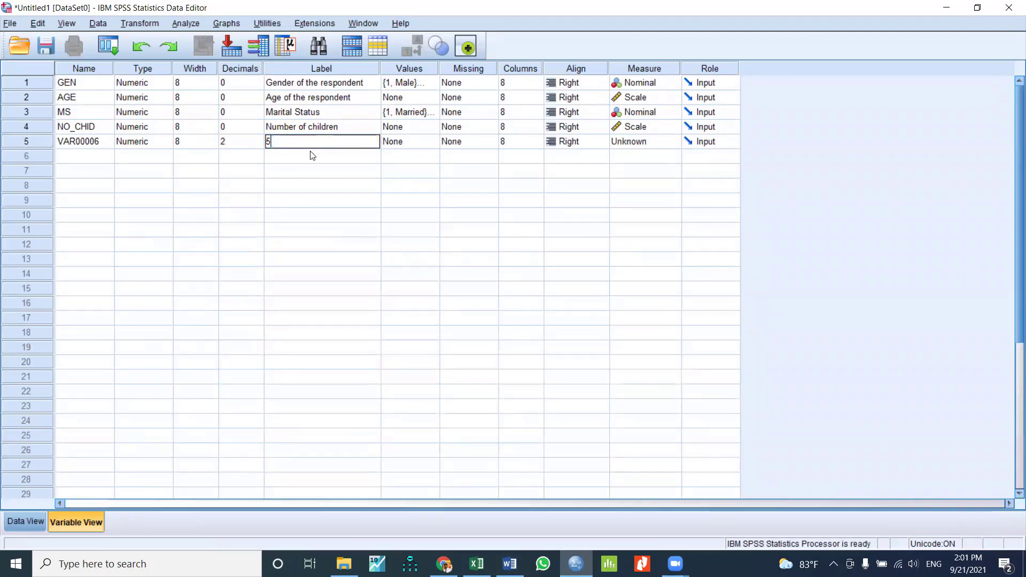
{"action": "left_click", "coordinate": [74, 143]}
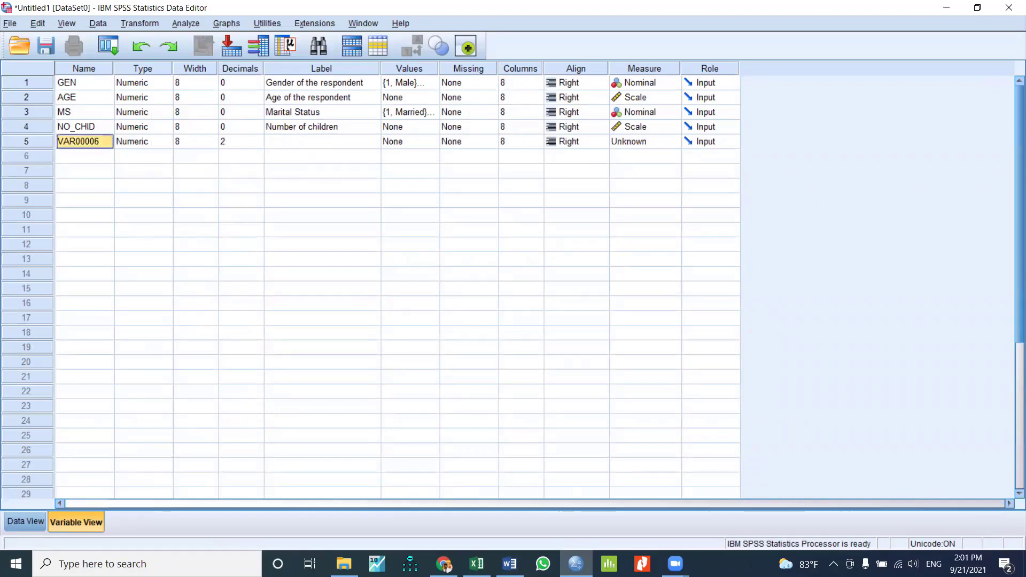
Switch to the Word questionnaire and remove the list numbering from the "Highest level of education" heading
{"action": "key", "text": "alt+Tab"}
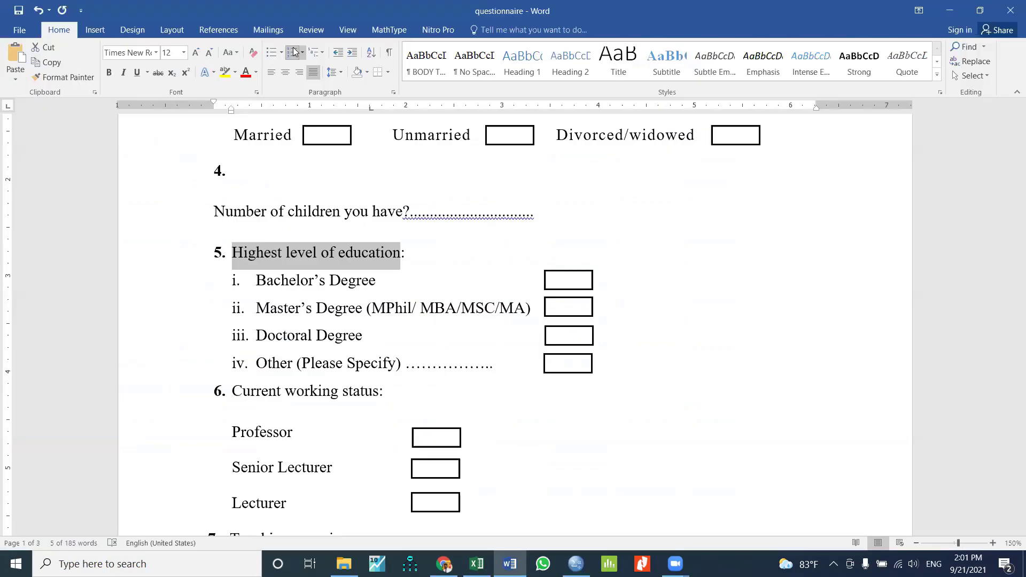
{"action": "left_click", "coordinate": [294, 52]}
{"action": "left_click", "coordinate": [214, 257]}
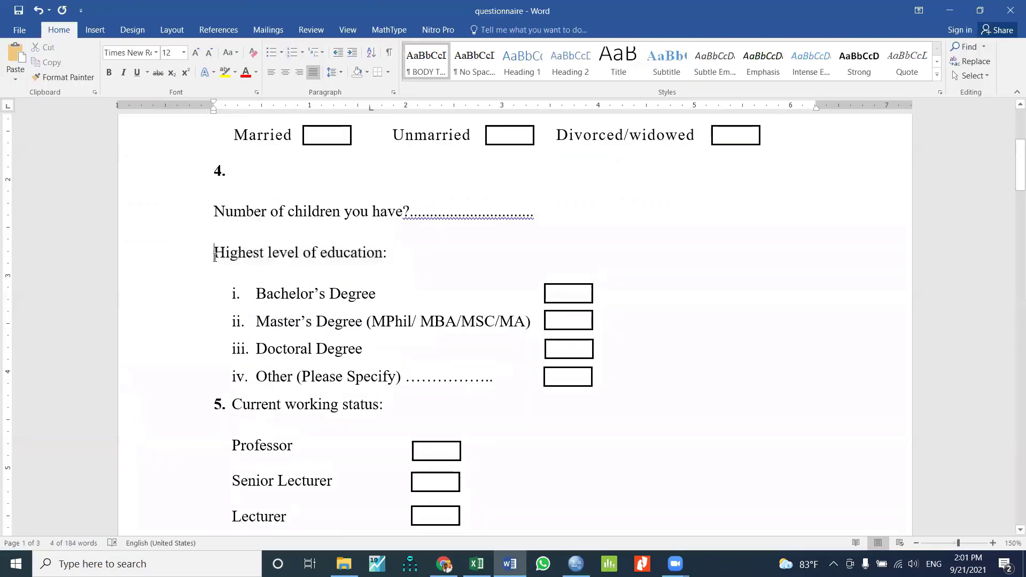
Copy "Highest level of education" from Word and paste it as the label of the fifth SPSS variable
{"action": "key", "text": "shift+Right"}
{"action": "left_click", "coordinate": [390, 255], "text": "shift"}
{"action": "left_click", "coordinate": [375, 255], "text": "shift"}
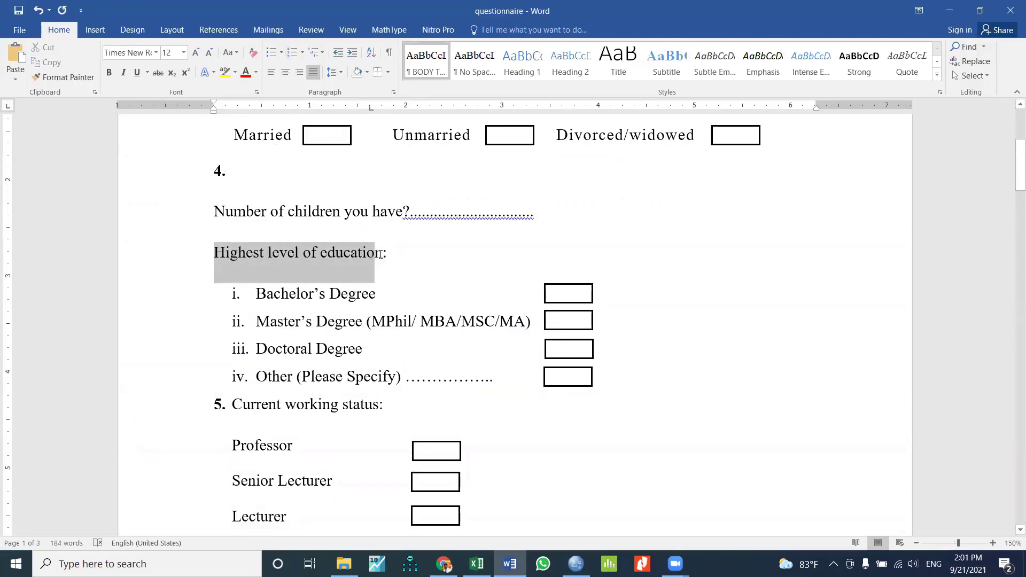
{"action": "left_click", "coordinate": [382, 255], "text": "shift"}
{"action": "key", "text": "ctrl+c"}
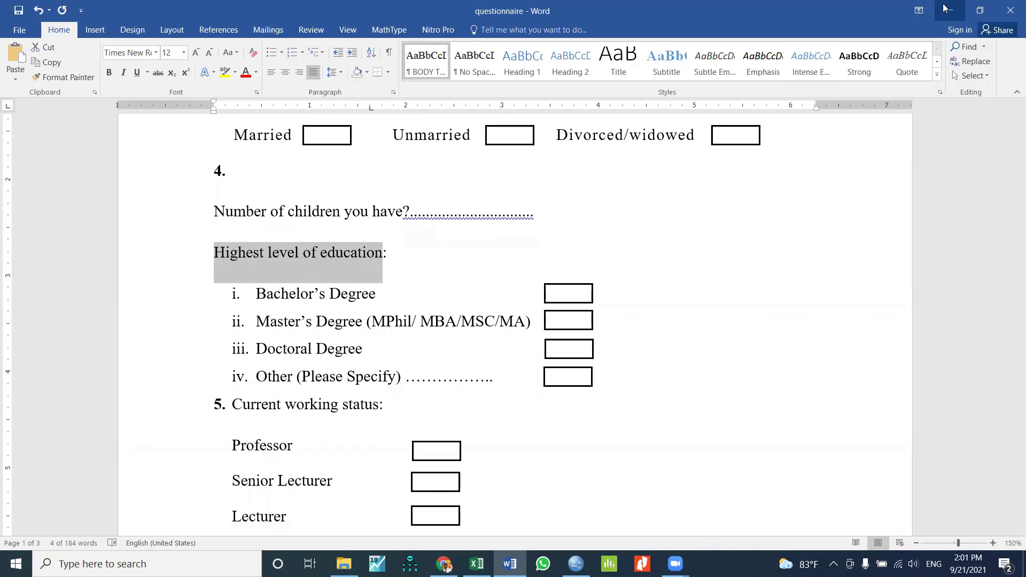
{"action": "key", "text": "alt+Tab"}
{"action": "left_click", "coordinate": [300, 140]}
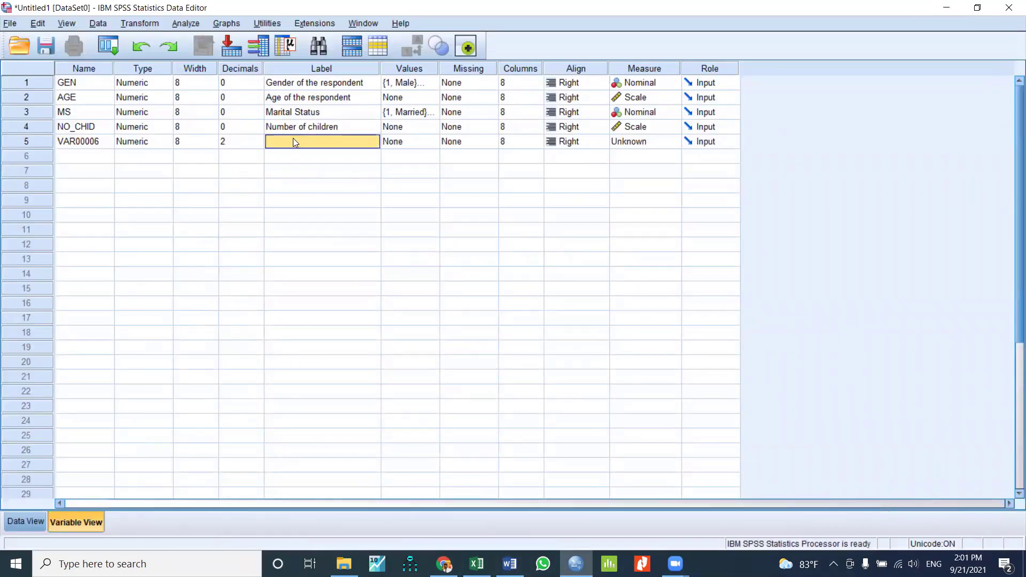
{"action": "key", "text": "ctrl+v"}
Rename the fifth variable as EDU_LE
{"action": "left_click", "coordinate": [96, 141]}
{"action": "left_click", "coordinate": [98, 141]}
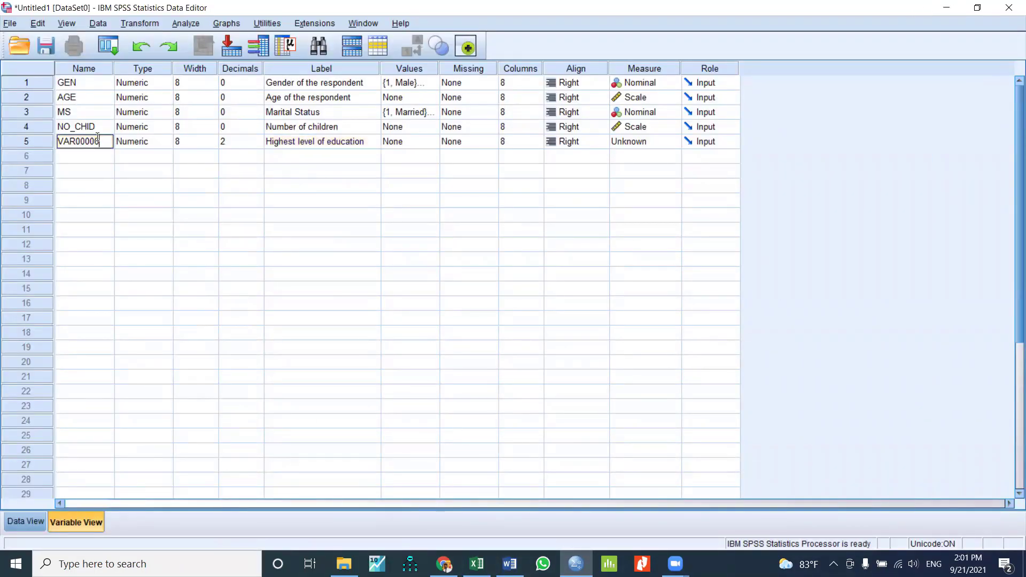
{"action": "left_click_drag", "start_coordinate": [98, 138], "coordinate": [58, 142]}
{"action": "type", "text": "EDU_LE"}
{"action": "left_click", "coordinate": [100, 191]}
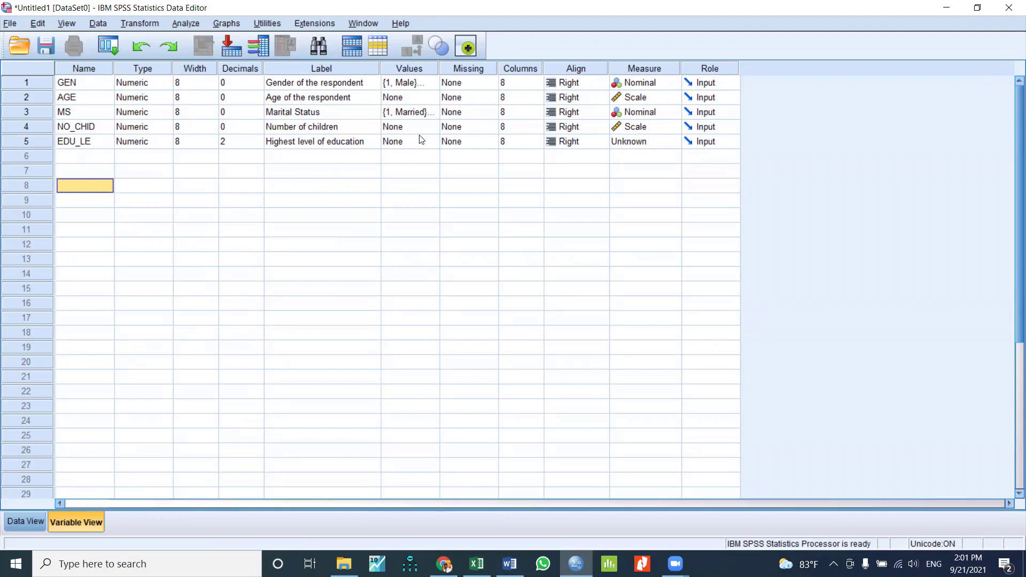
Open EDU_LE's value labels, and remove the list numbering from the Bachelor's, Master's and Doctoral Degree options in the Word questionnaire
{"action": "left_click", "coordinate": [434, 142]}
{"action": "left_click", "coordinate": [433, 142]}
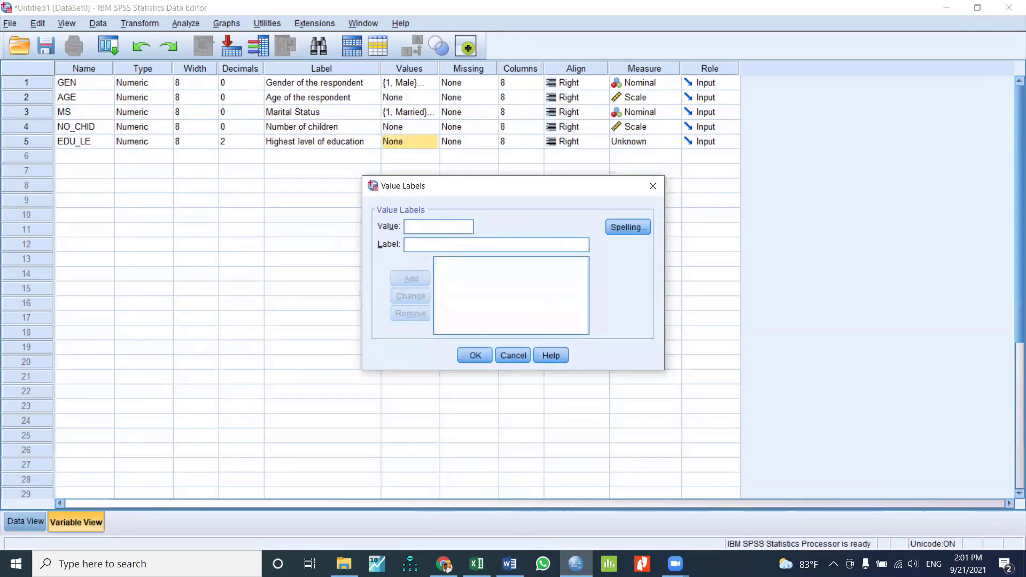
{"action": "key", "text": "alt+Tab"}
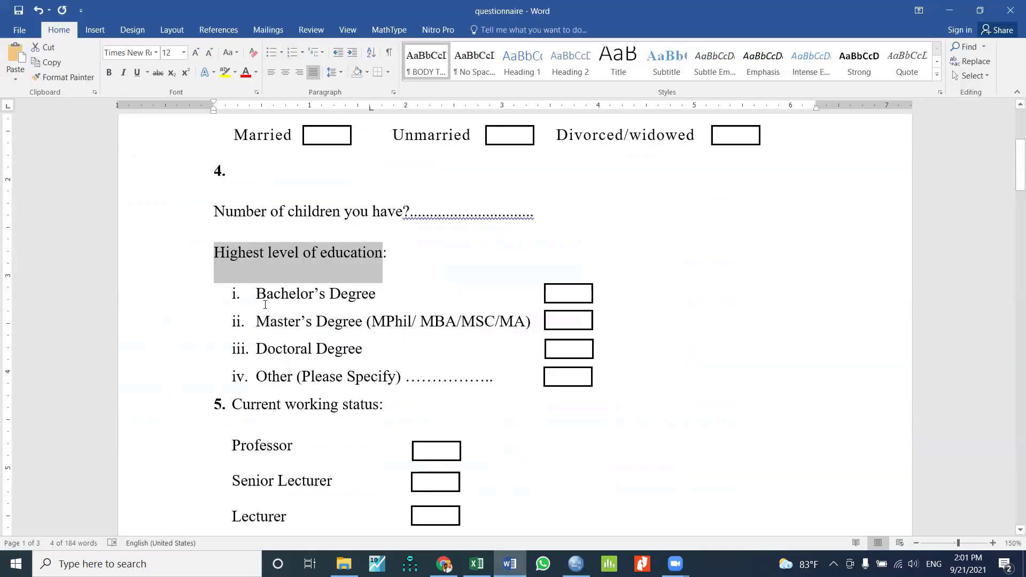
{"action": "left_click_drag", "start_coordinate": [365, 348], "coordinate": [268, 293]}
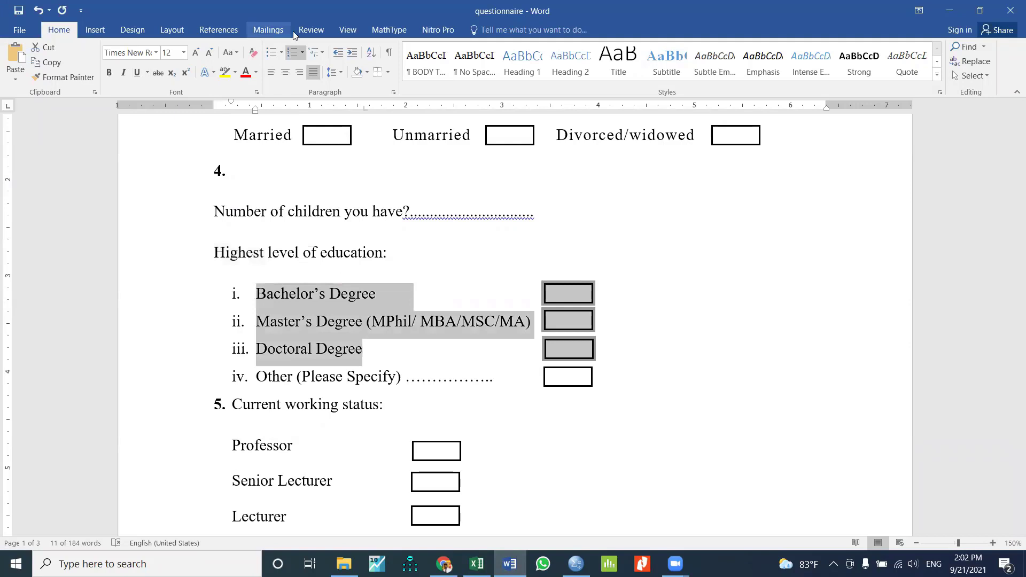
{"action": "left_click", "coordinate": [292, 52]}
{"action": "left_click", "coordinate": [407, 399]}
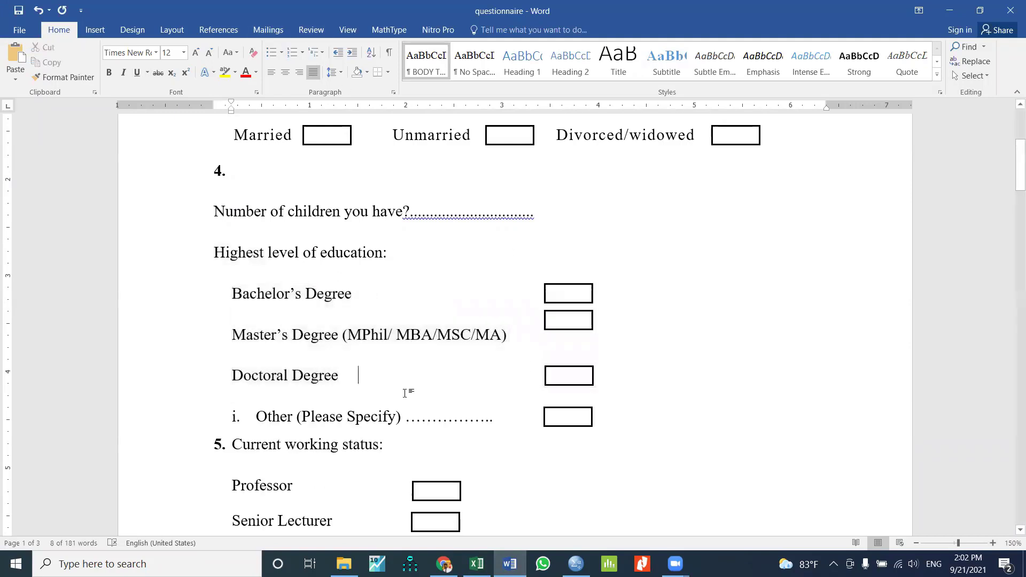
Copy "Bachelor's Degree" from Word and add it as the label of value 1 for EDU_LE in SPSS
{"action": "left_click_drag", "start_coordinate": [353, 294], "coordinate": [232, 295]}
{"action": "key", "text": "ctrl+c"}
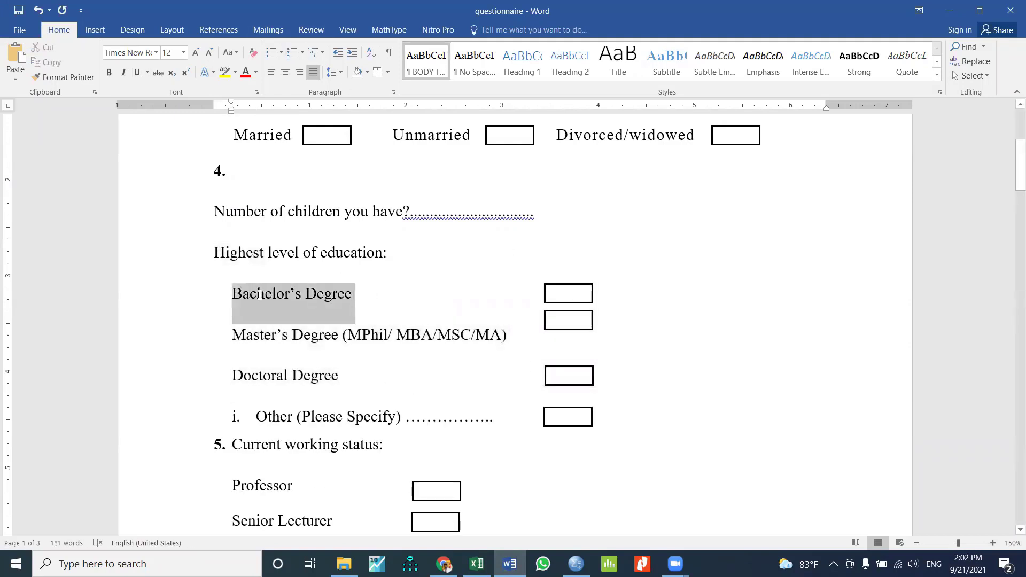
{"action": "left_click", "coordinate": [952, 6]}
{"action": "type", "text": "1"}
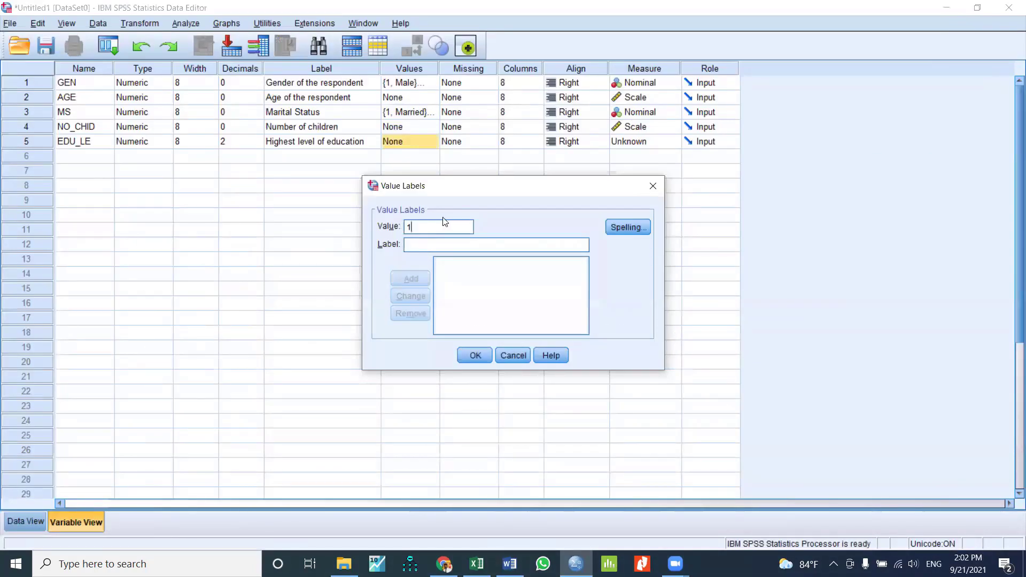
{"action": "left_click", "coordinate": [457, 247]}
{"action": "key", "text": "ctrl+v"}
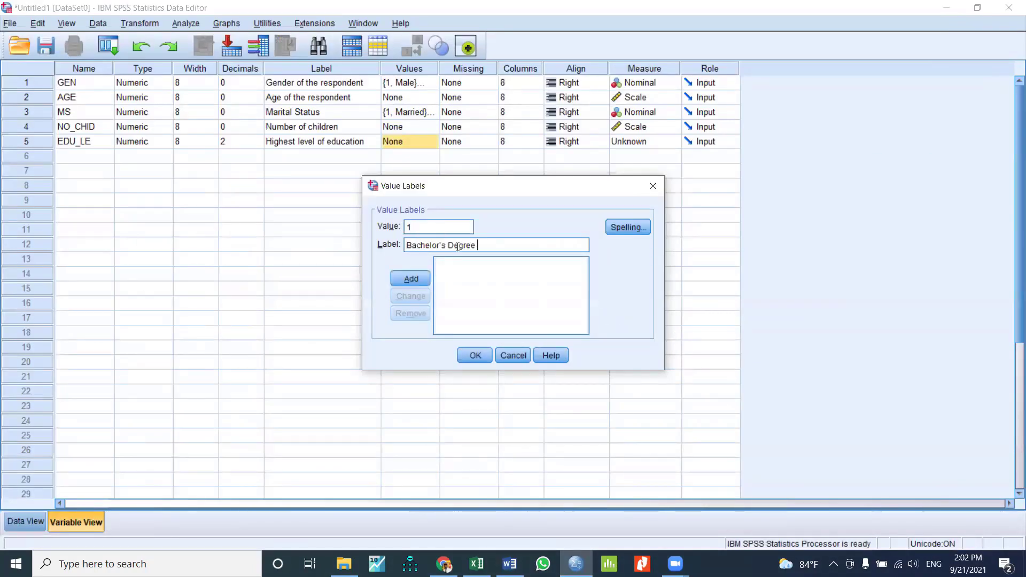
{"action": "left_click", "coordinate": [414, 277]}
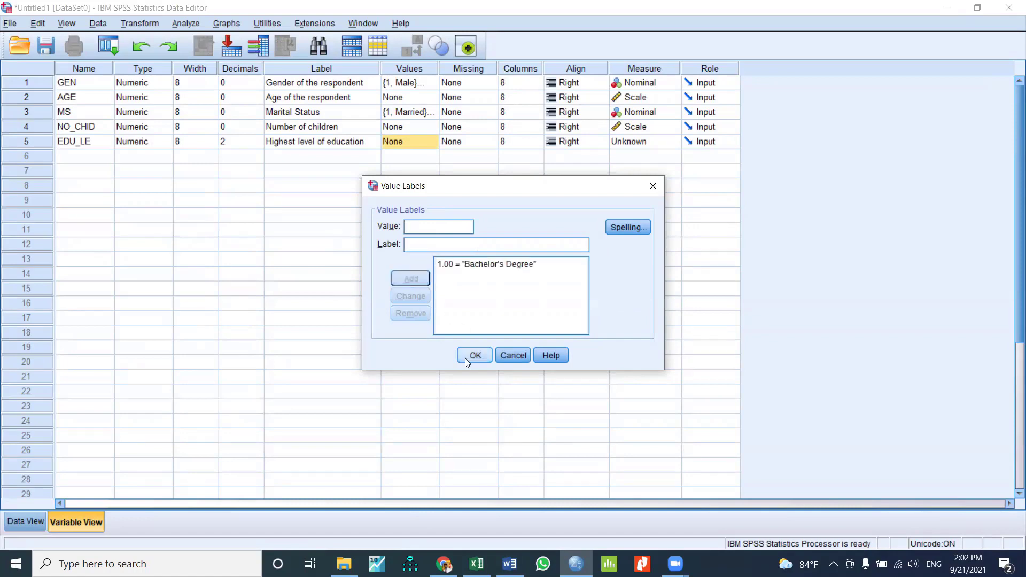
Add value 2 for EDU_LE with the label "Master's Degree (MPhil/ MBA/MSC/MA)" copied from the Word questionnaire
{"action": "type", "text": "2"}
{"action": "key", "text": "alt+Tab"}
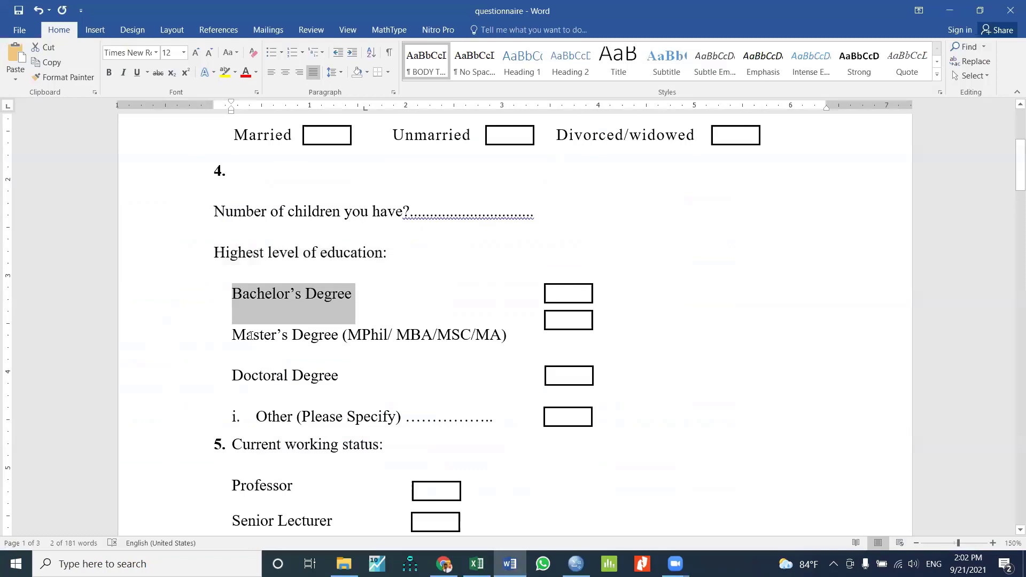
{"action": "left_click_drag", "start_coordinate": [251, 335], "coordinate": [504, 335]}
{"action": "key", "text": "ctrl+c"}
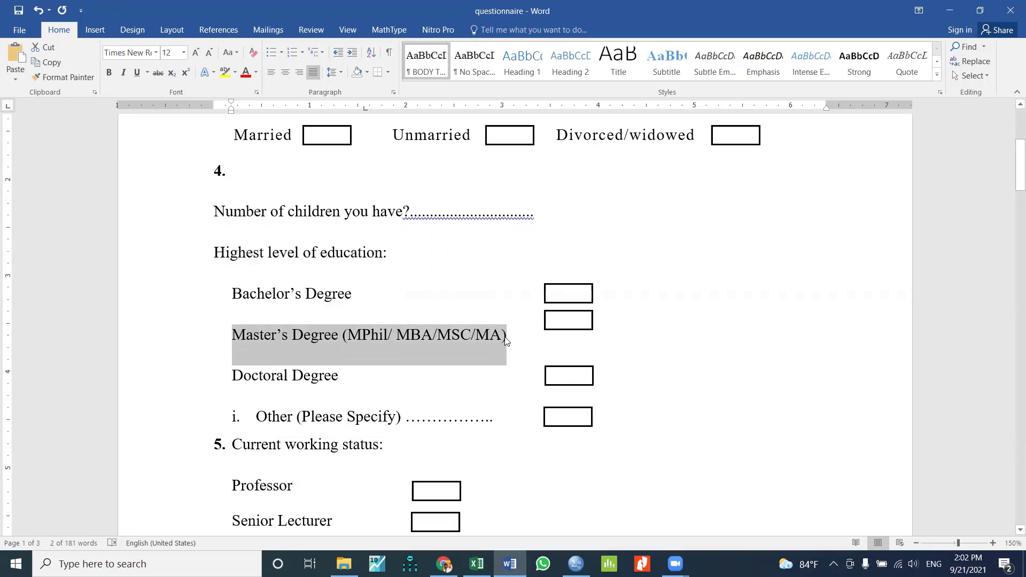
{"action": "left_click", "coordinate": [949, 10]}
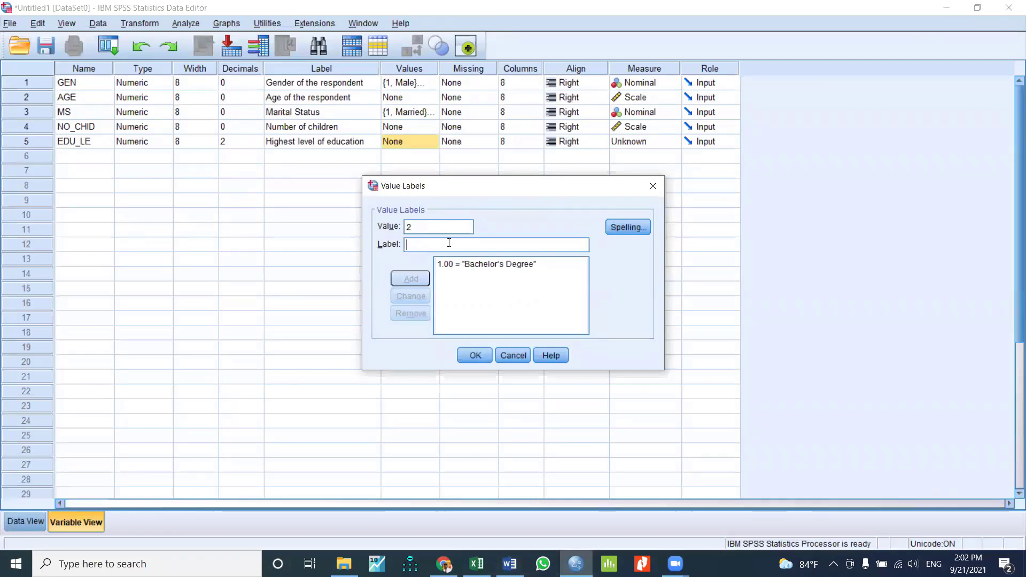
{"action": "key", "text": "ctrl+v"}
{"action": "left_click", "coordinate": [416, 276]}
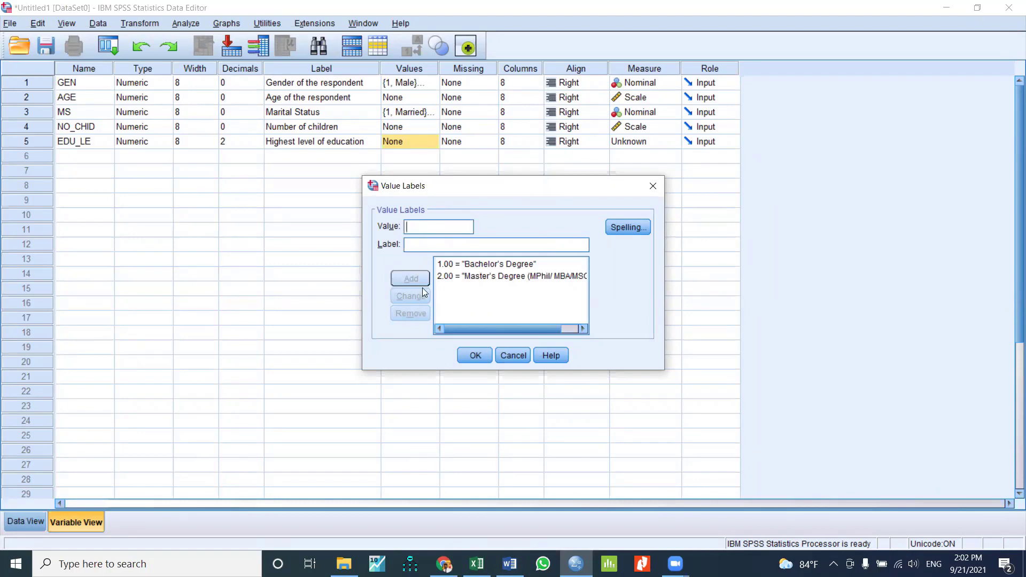
Add value 3 for EDU_LE with the label "Doctoral Degree" from the Word questionnaire, and apply the value labels
{"action": "type", "text": "3"}
{"action": "key", "text": "alt+Tab"}
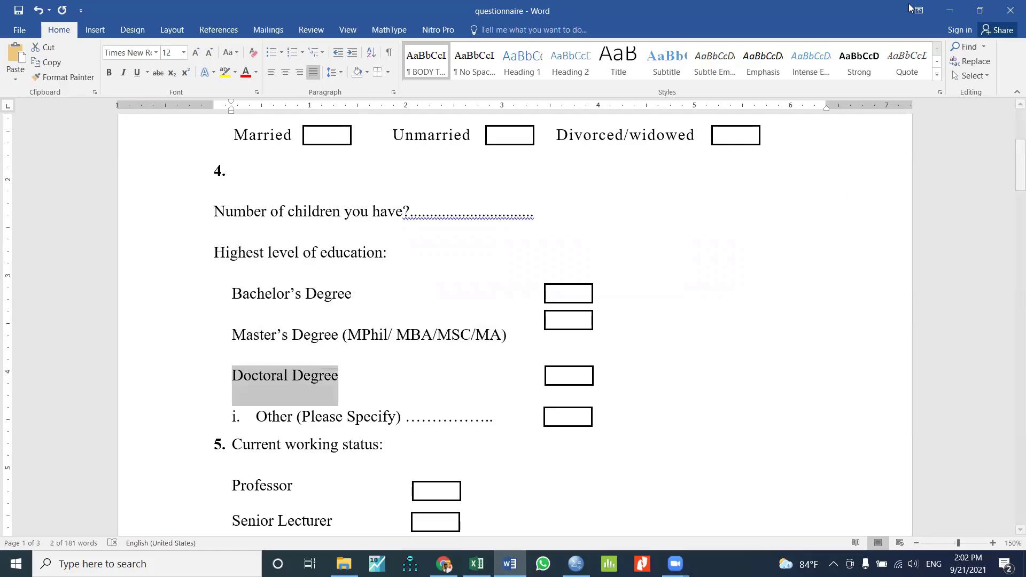
{"action": "key", "text": "alt+Tab"}
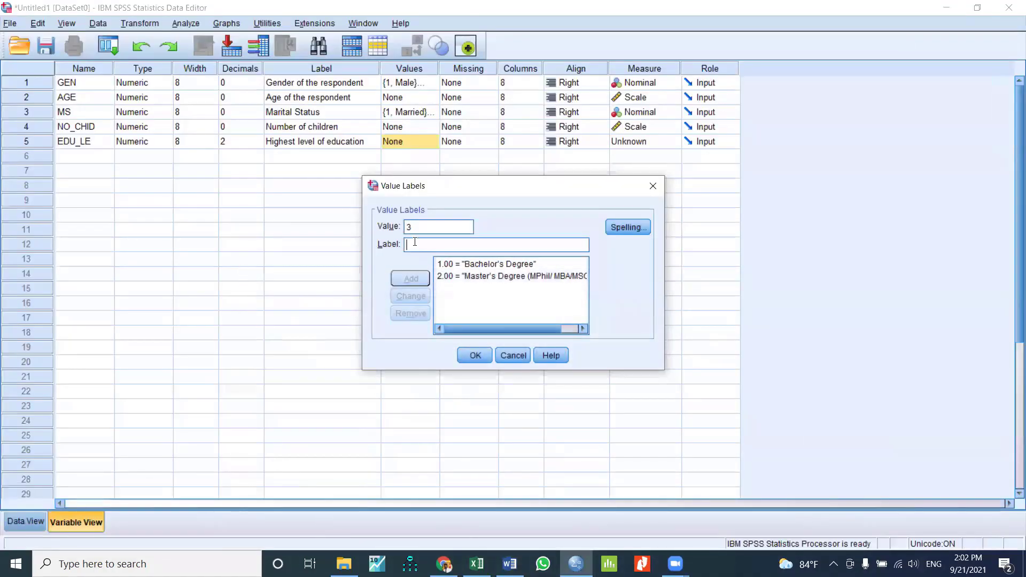
{"action": "type", "text": "Doctoral Degree"}
{"action": "left_click", "coordinate": [405, 278]}
{"action": "left_click", "coordinate": [472, 359]}
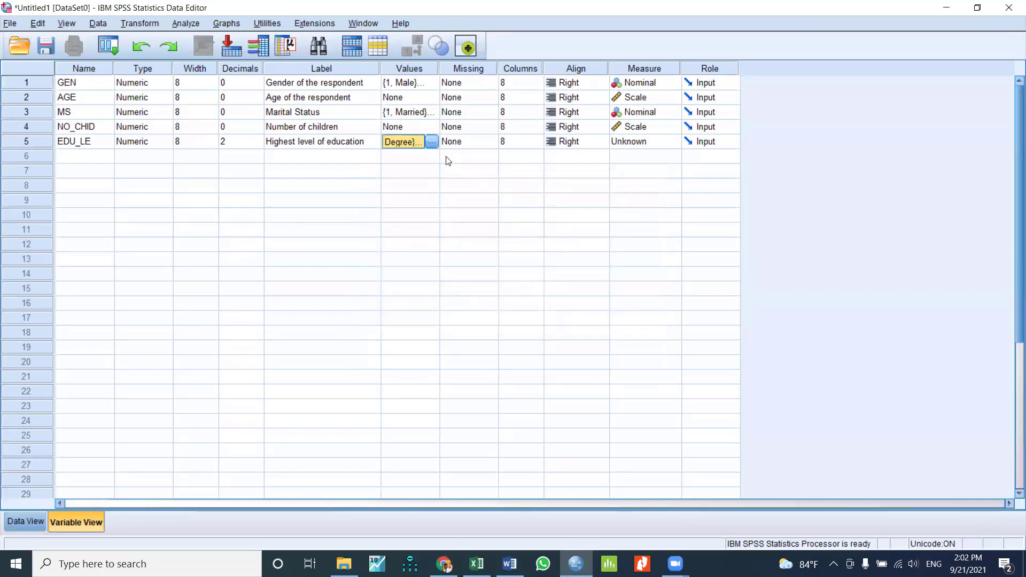
Set the EDU_LE variable's decimals to 0
{"action": "left_click", "coordinate": [255, 142]}
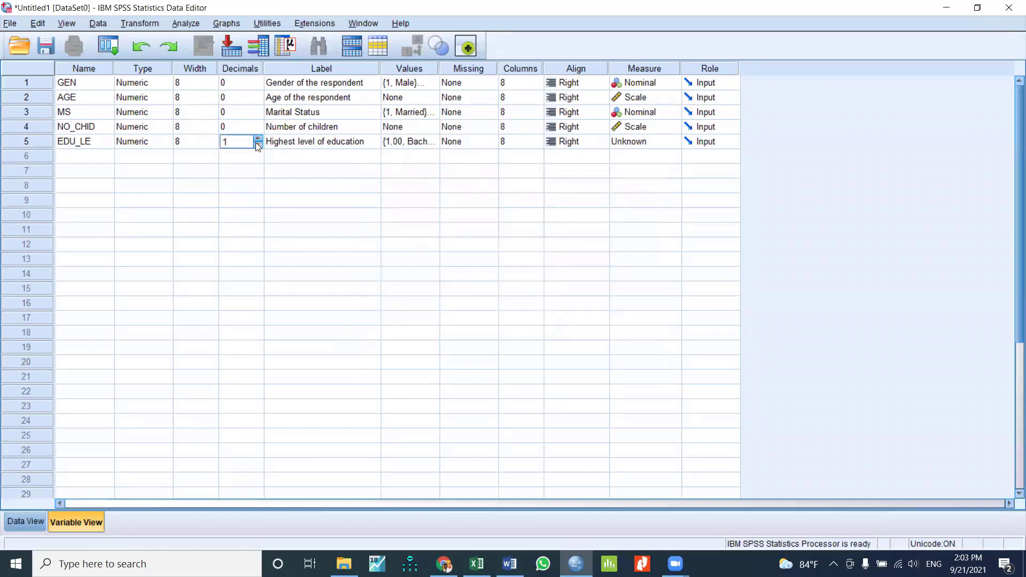
{"action": "left_click", "coordinate": [255, 143]}
{"action": "left_click", "coordinate": [303, 187]}
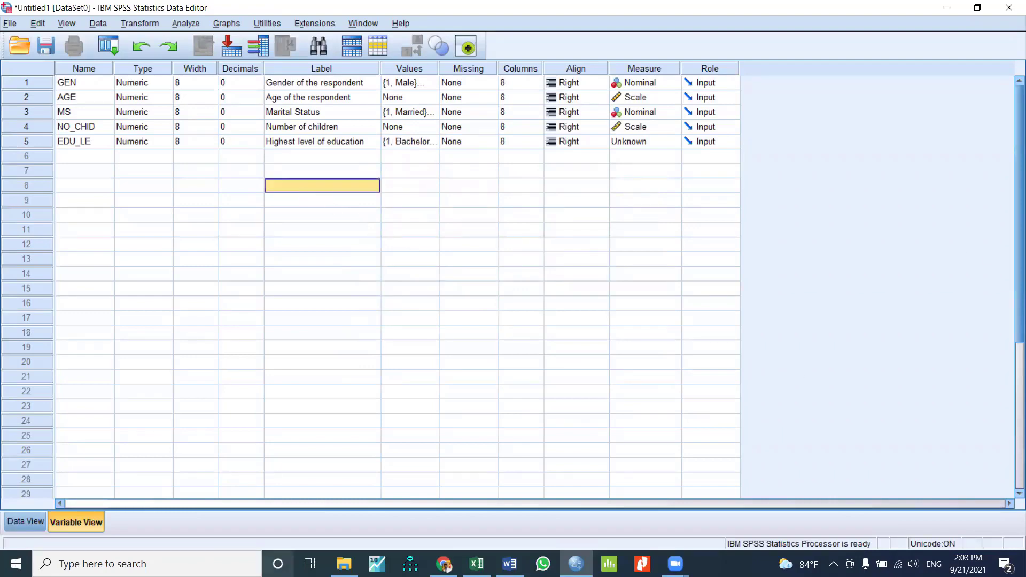
Switch to the Word questionnaire, remove the list numbering from the "Current working status" heading and select its text
{"action": "left_click", "coordinate": [509, 564]}
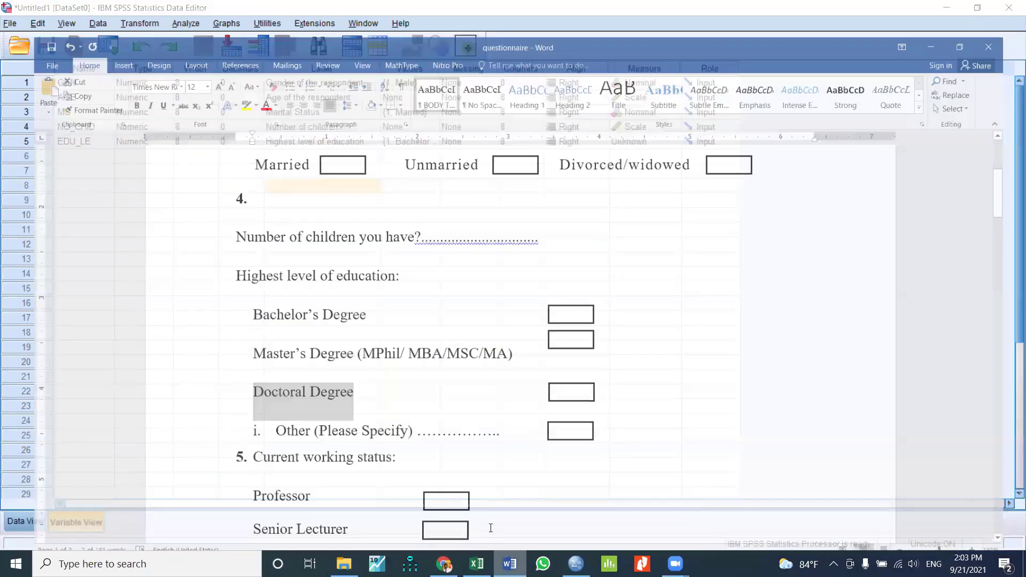
{"action": "scroll", "coordinate": [295, 201], "scroll_direction": "down", "scroll_amount": 3}
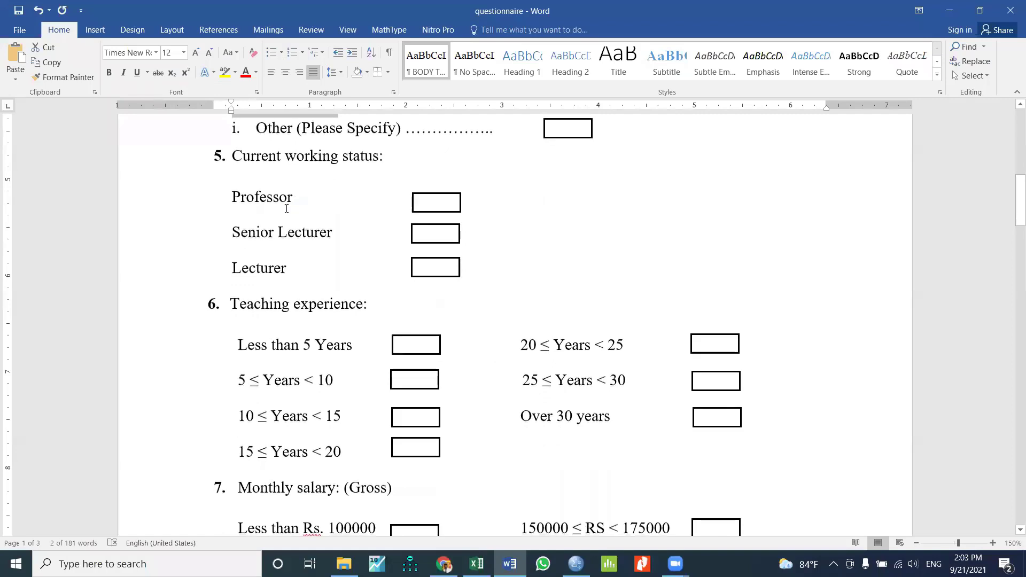
{"action": "left_click", "coordinate": [232, 158]}
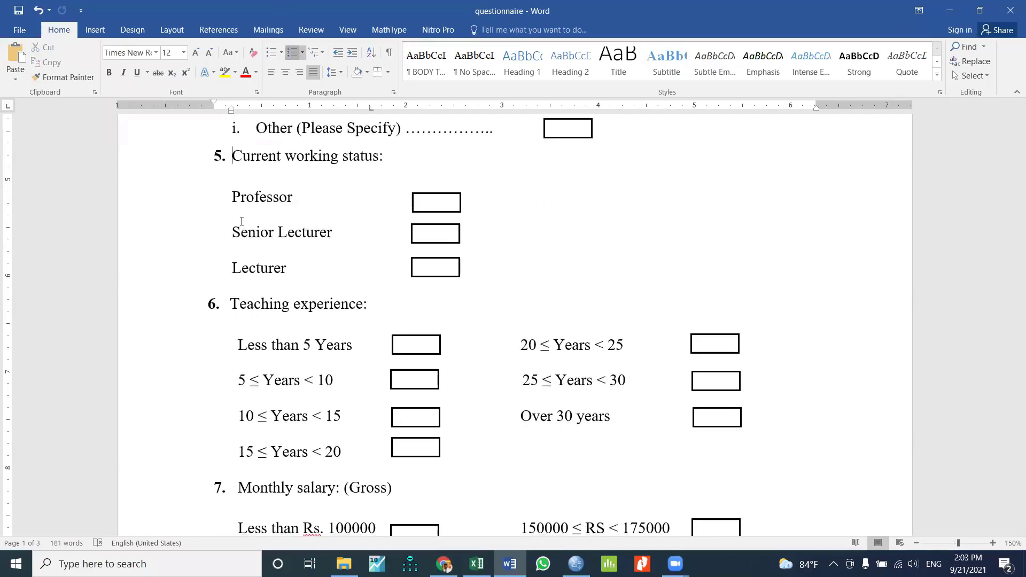
{"action": "key", "text": "ctrl+z"}
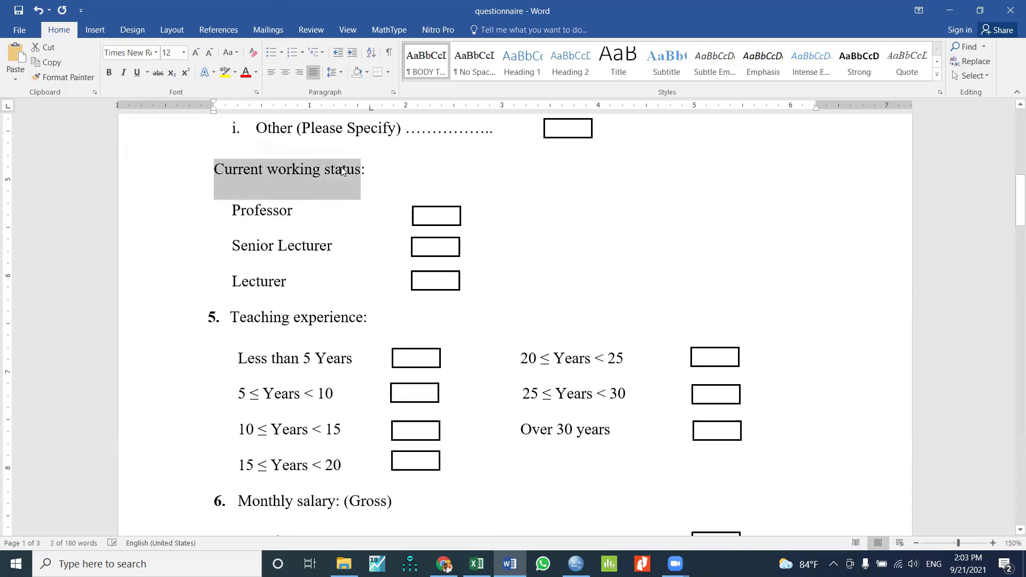
Switch back to SPSS and add a sixth variable with the label "Current working status"
{"action": "left_click", "coordinate": [949, 10]}
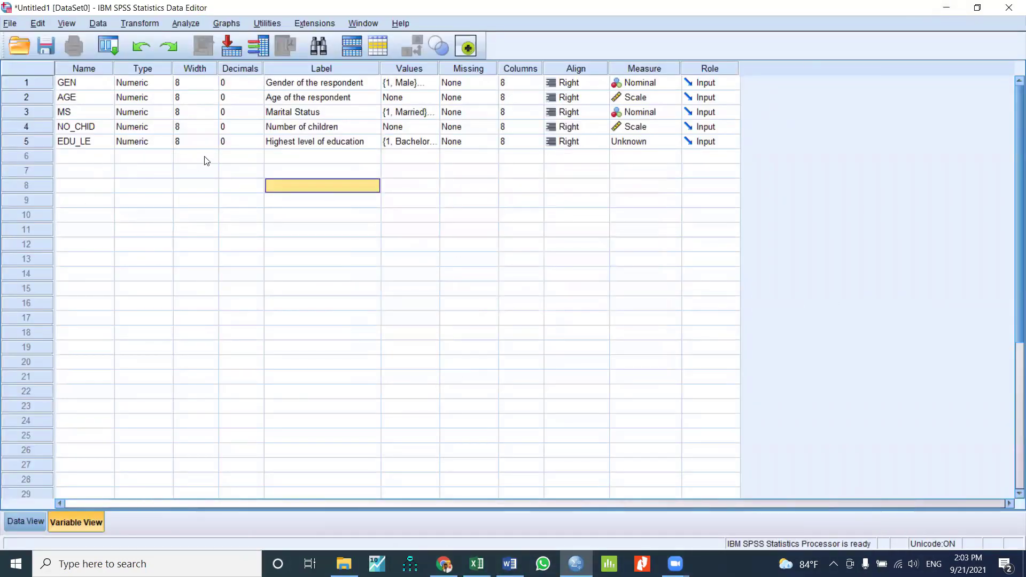
{"action": "double_click", "coordinate": [288, 156]}
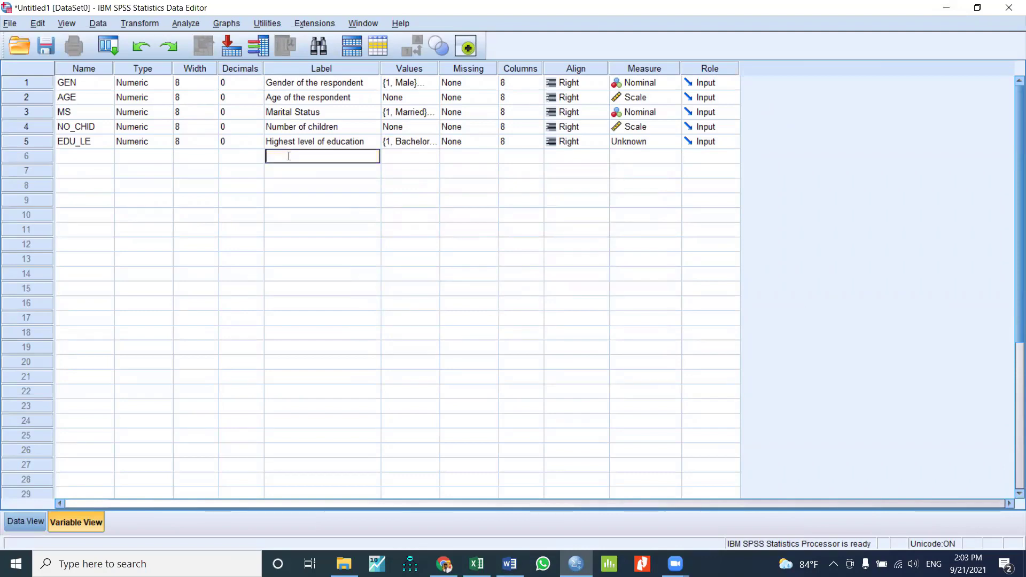
{"action": "type", "text": "Current working status"}
{"action": "key", "text": "Return"}
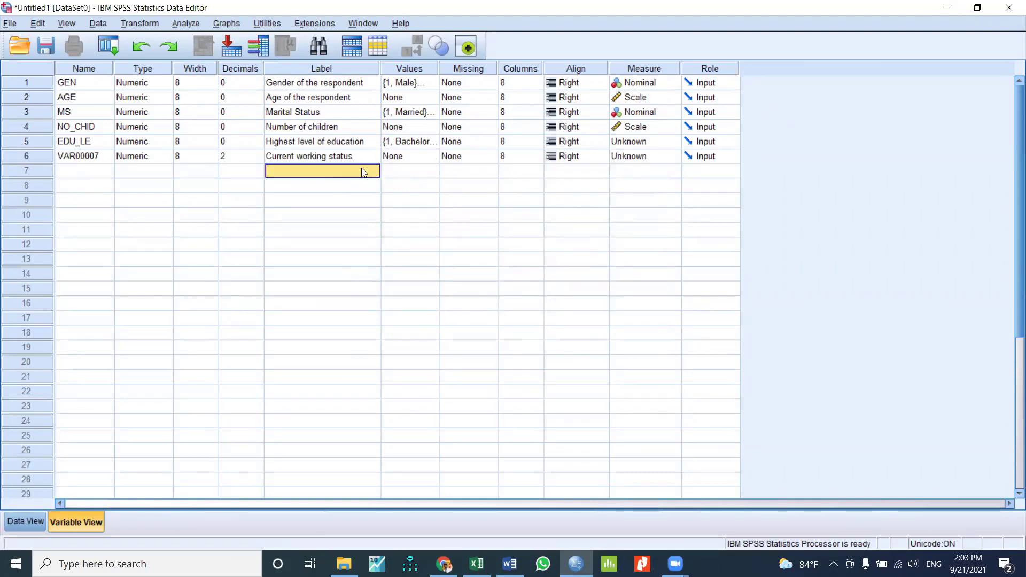
Set the measurement level of the EDU_LE variable to Ordinal
{"action": "left_click", "coordinate": [672, 143]}
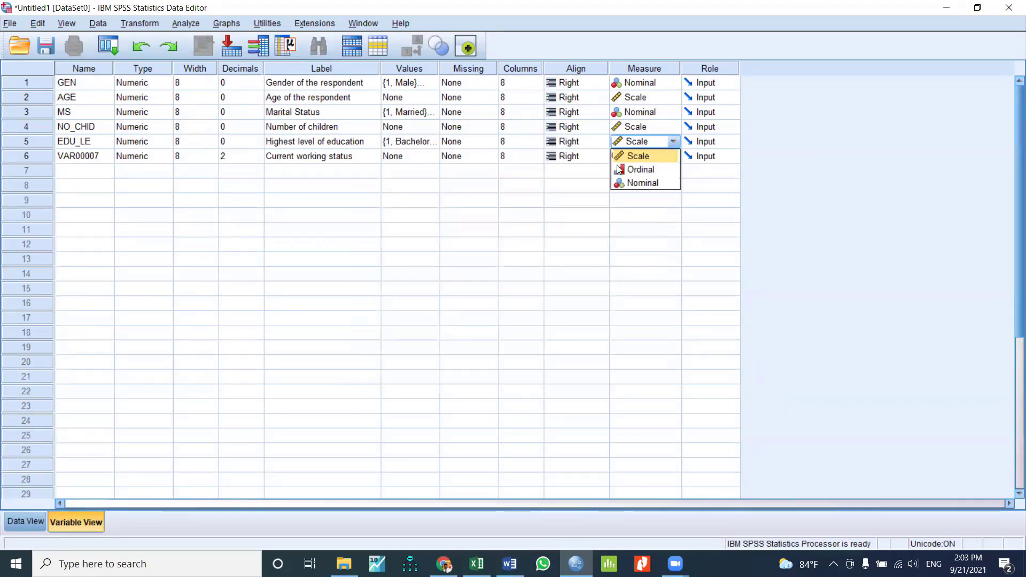
{"action": "left_click", "coordinate": [68, 161]}
{"action": "left_click", "coordinate": [671, 141]}
{"action": "left_click", "coordinate": [641, 169]}
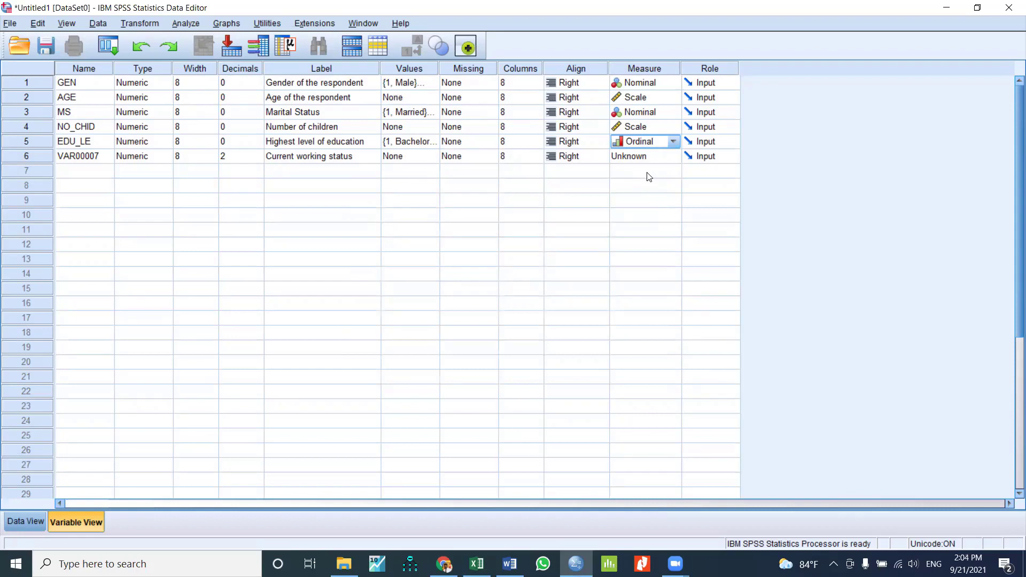
Rename the "Current working status" variable as WOR_STA
{"action": "left_click", "coordinate": [103, 160]}
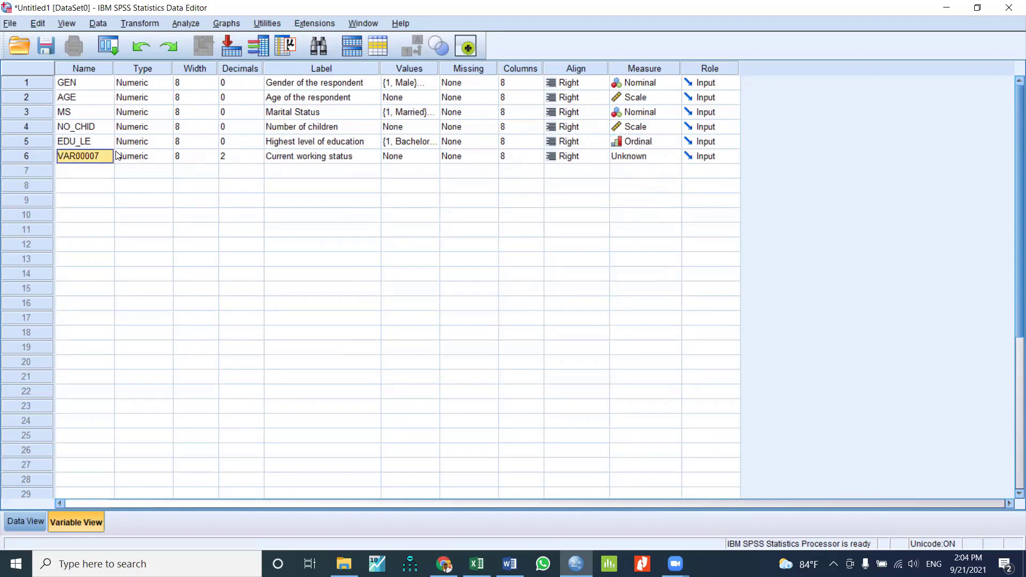
{"action": "left_click_drag", "start_coordinate": [97, 155], "coordinate": [51, 153]}
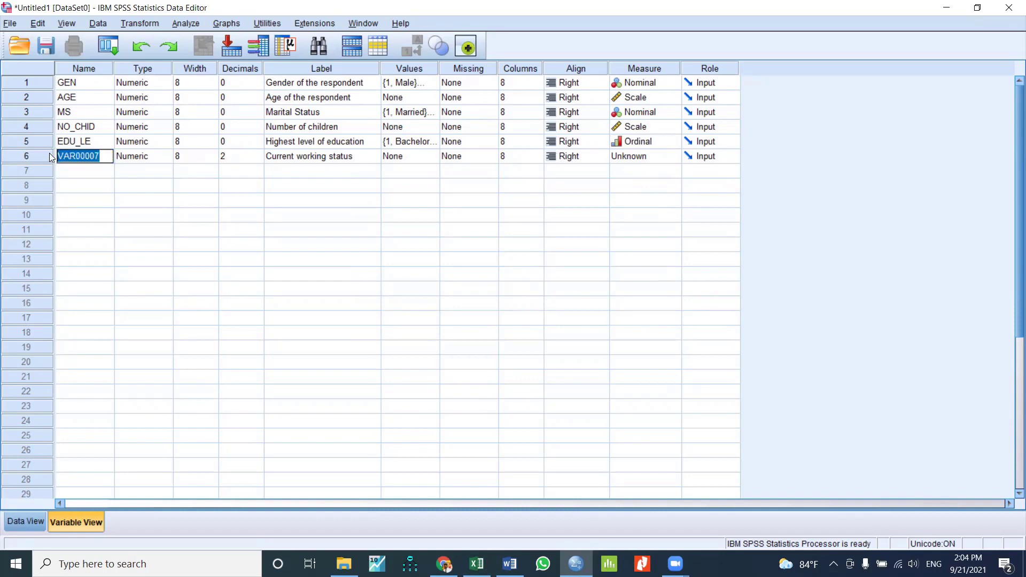
{"action": "type", "text": "WOR_STA"}
{"action": "left_click", "coordinate": [118, 187]}
Add value 1 for WOR_STA with the label "Lecturer" copied from the Word questionnaire
{"action": "double_click", "coordinate": [436, 160]}
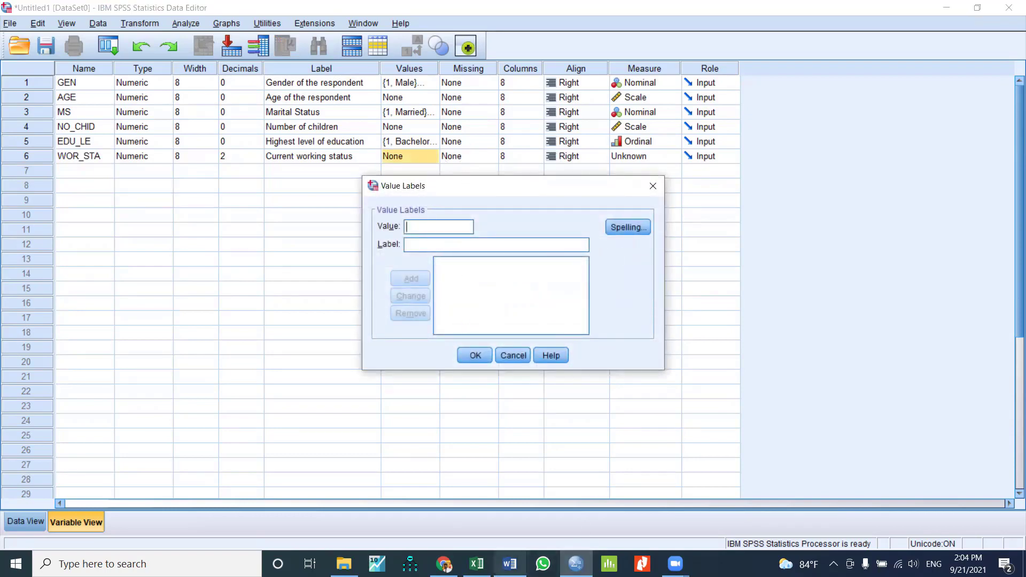
{"action": "left_click", "coordinate": [510, 564]}
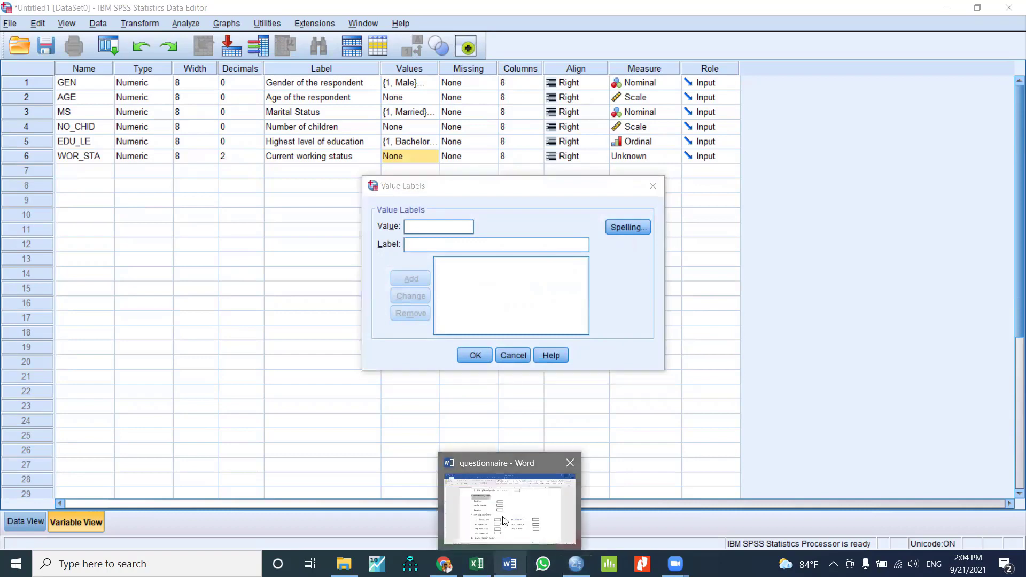
{"action": "left_click_drag", "start_coordinate": [229, 214], "coordinate": [278, 213]}
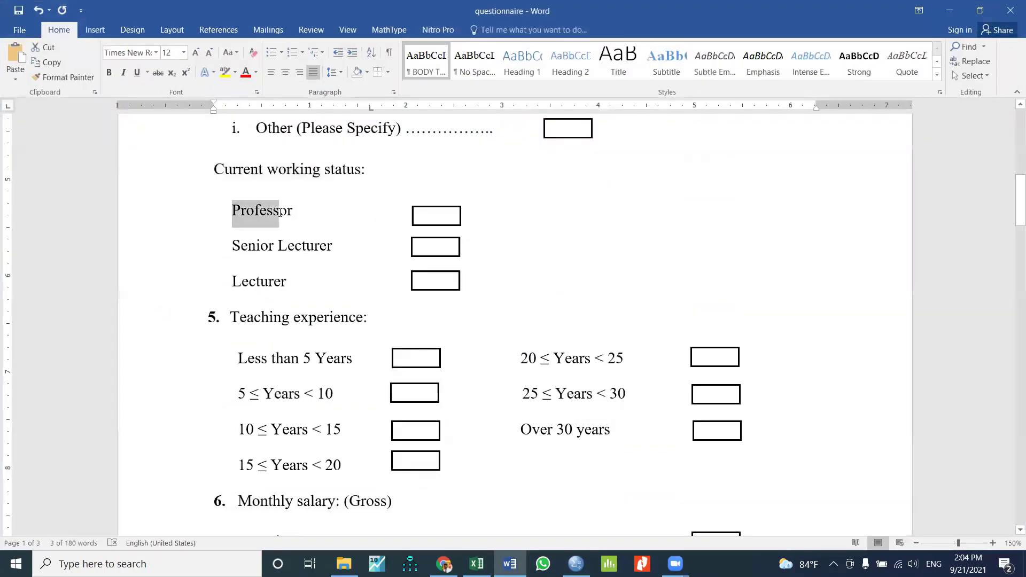
{"action": "left_click_drag", "start_coordinate": [291, 283], "coordinate": [227, 283]}
{"action": "key", "text": "ctrl+c"}
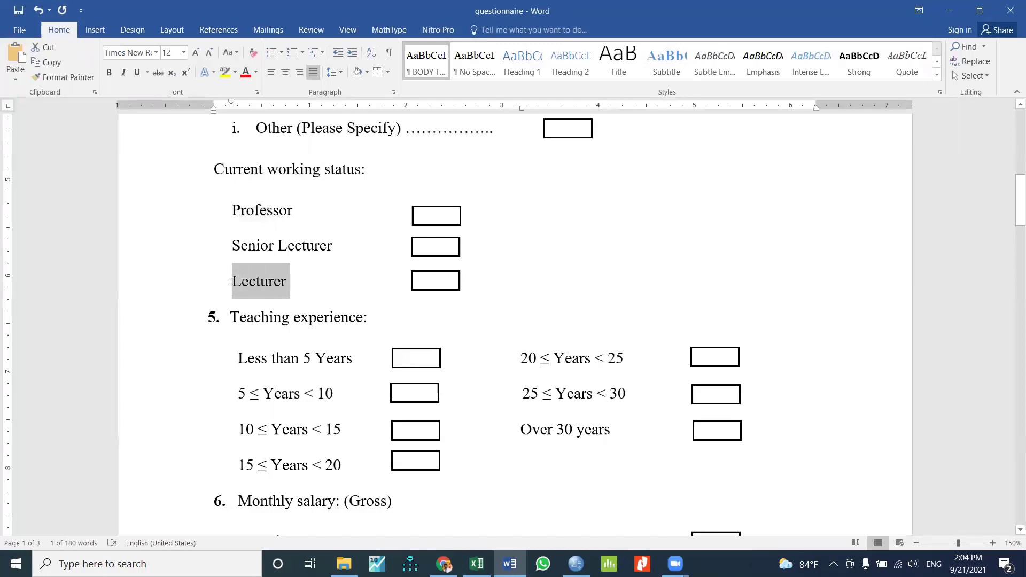
{"action": "left_click", "coordinate": [947, 14]}
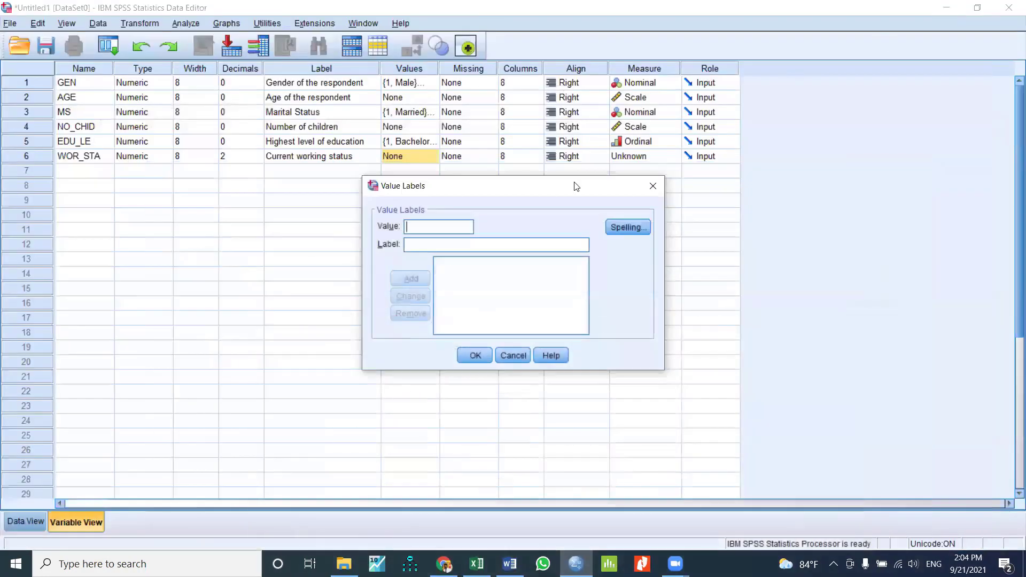
{"action": "left_click", "coordinate": [411, 228]}
{"action": "type", "text": "1"}
{"action": "key", "text": "ctrl+v"}
{"action": "left_click", "coordinate": [415, 279]}
Add value 2 for WOR_STA with the label "Senior Lecturer" copied from the Word questionnaire
{"action": "type", "text": "2"}
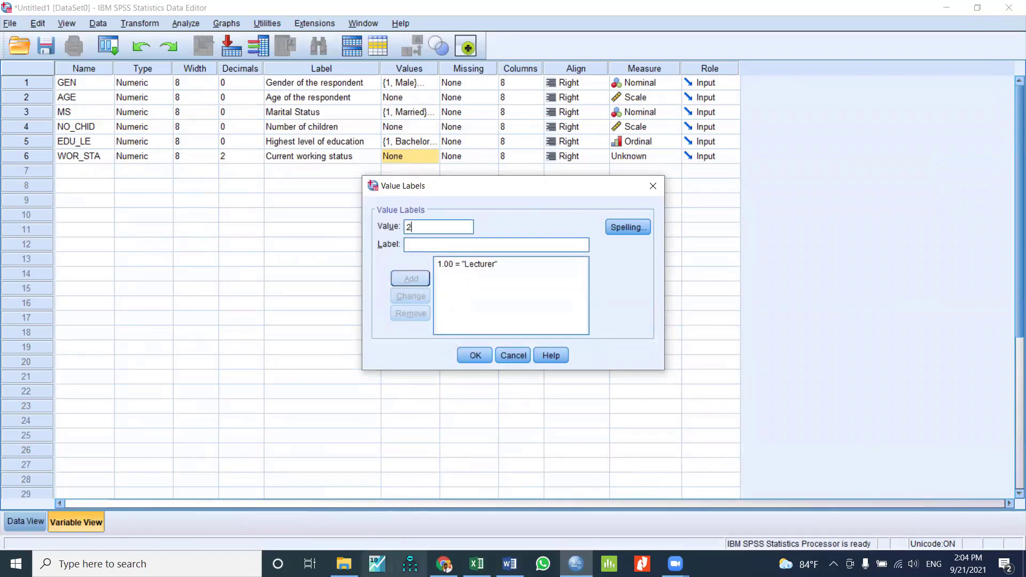
{"action": "left_click", "coordinate": [509, 563]}
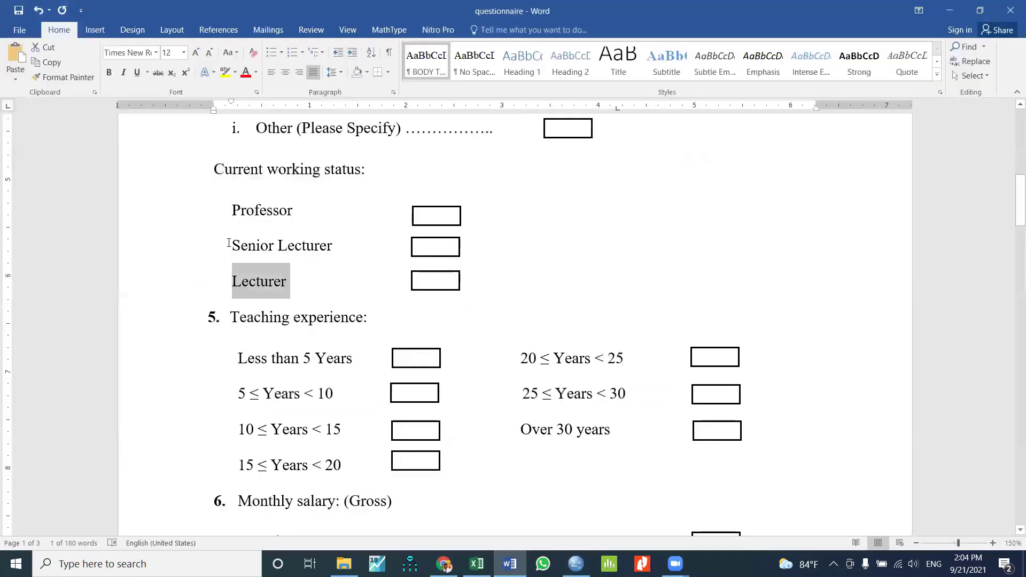
{"action": "mouse_move", "coordinate": [236, 244]}
{"action": "left_mouse_down"}
{"action": "mouse_move", "coordinate": [337, 253]}
{"action": "mouse_move", "coordinate": [277, 245]}
{"action": "mouse_move", "coordinate": [226, 254]}
{"action": "left_mouse_up"}
{"action": "key", "text": "ctrl+c"}
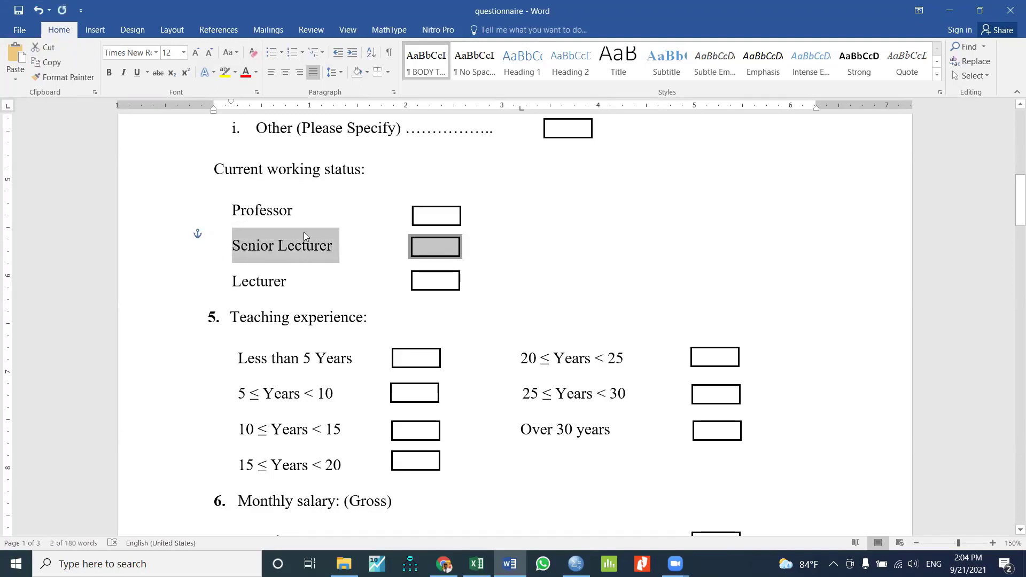
{"action": "key", "text": "alt+Tab"}
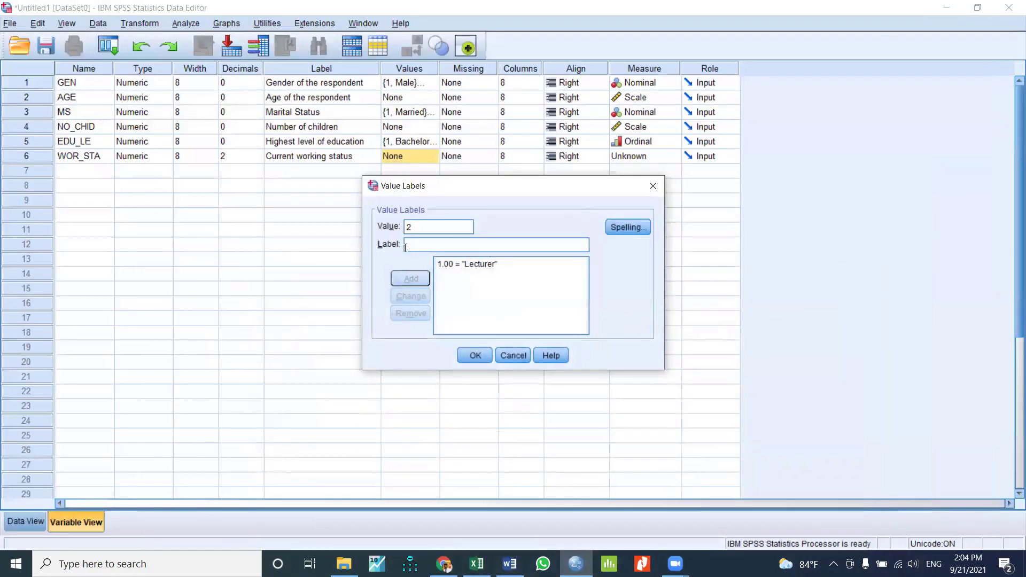
{"action": "key", "text": "ctrl+v"}
{"action": "left_click", "coordinate": [411, 278]}
Add value 3 for WOR_STA with the label "Professor" from the Word questionnaire, and apply the value labels
{"action": "type", "text": "3"}
{"action": "key", "text": "alt+Tab"}
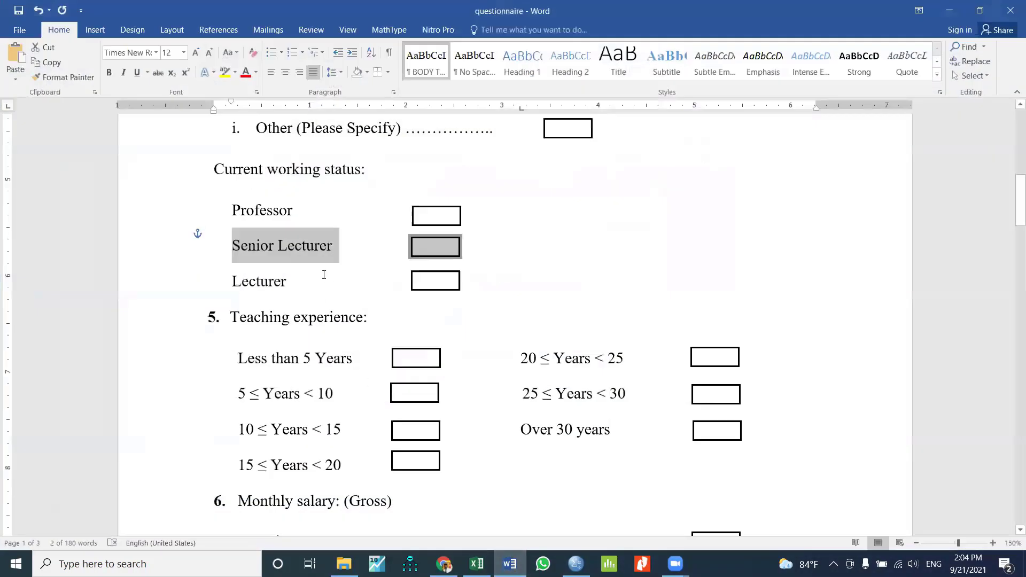
{"action": "double_click", "coordinate": [272, 210]}
{"action": "key", "text": "ctrl+c"}
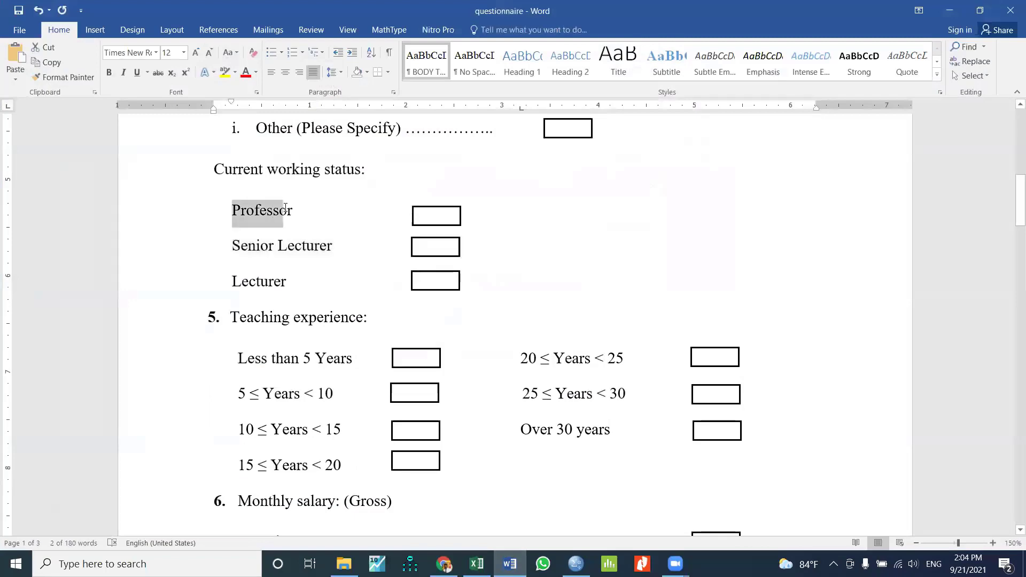
{"action": "left_click", "coordinate": [949, 10]}
{"action": "left_click", "coordinate": [425, 242]}
{"action": "key", "text": "ctrl+v"}
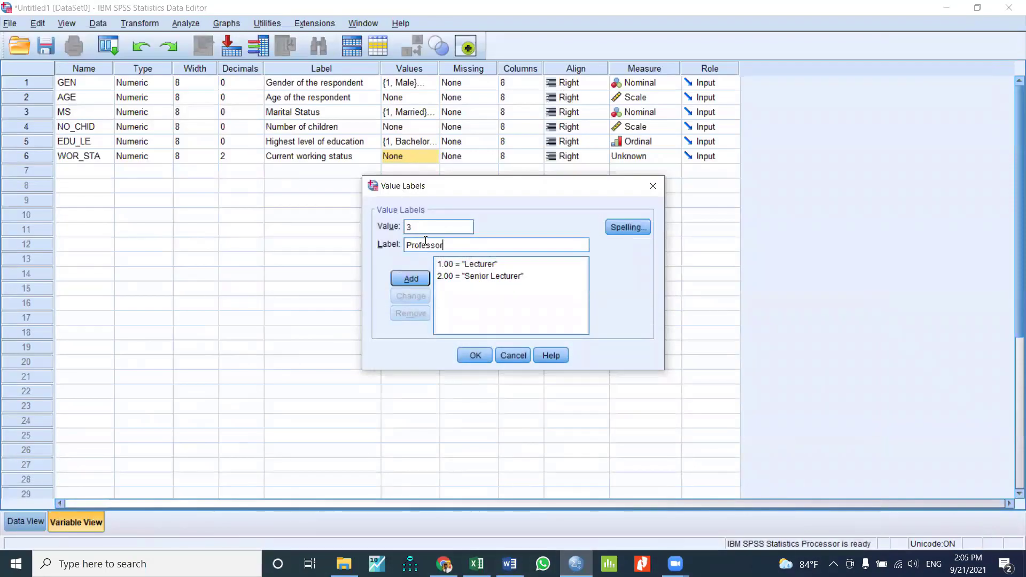
{"action": "left_click", "coordinate": [411, 280]}
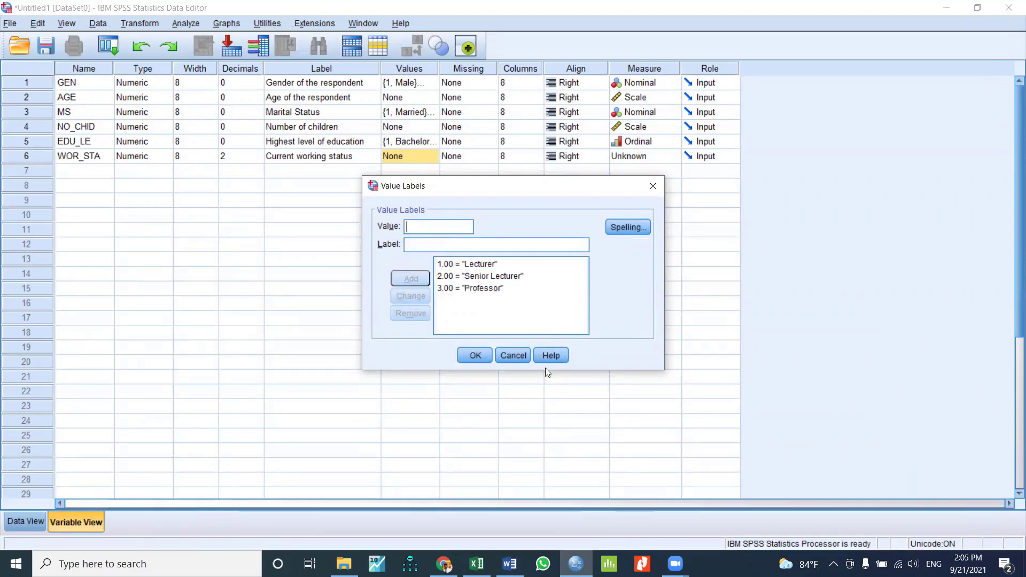
{"action": "left_click", "coordinate": [473, 356]}
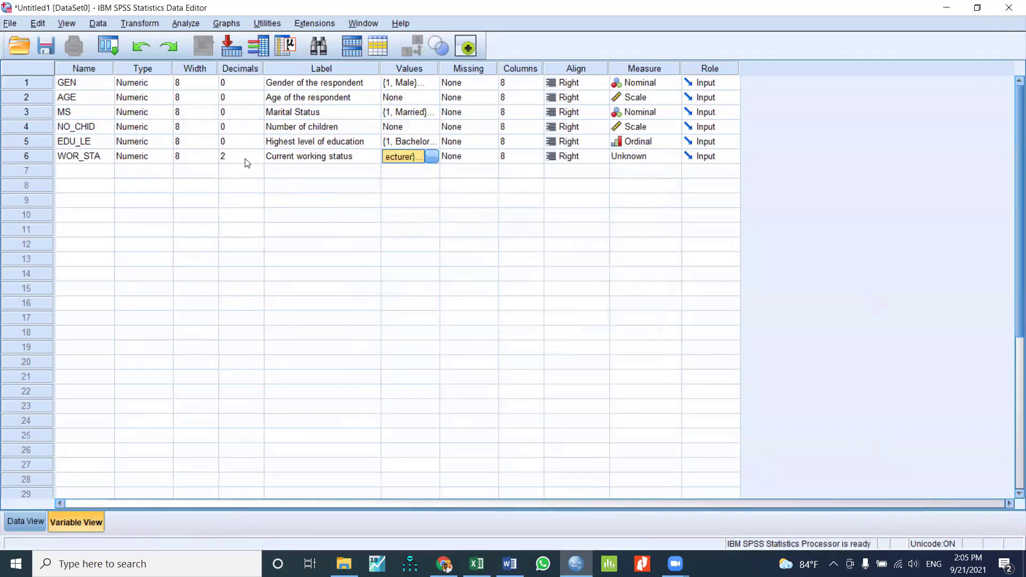
Set the WOR_STA variable's decimals to 0 and its measurement level to Nominal
{"action": "left_click", "coordinate": [261, 158]}
{"action": "left_click", "coordinate": [259, 160]}
{"action": "left_click", "coordinate": [259, 160]}
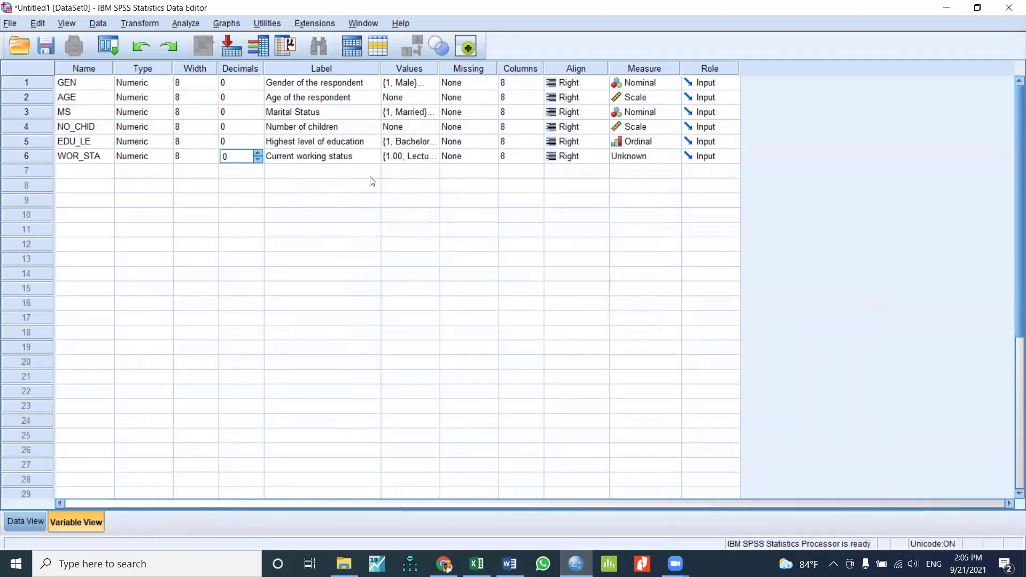
{"action": "left_click", "coordinate": [669, 158]}
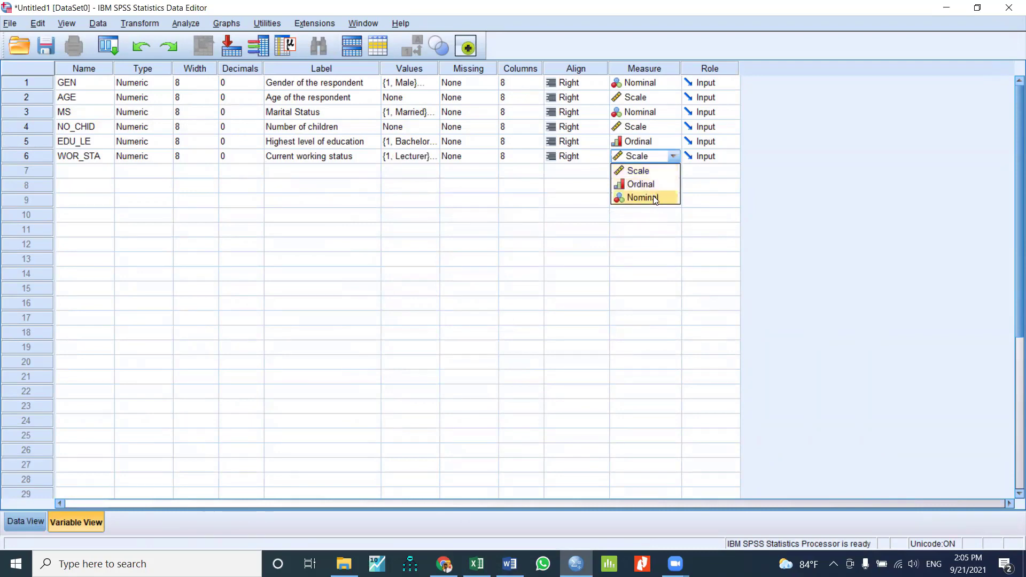
{"action": "left_click", "coordinate": [655, 197]}
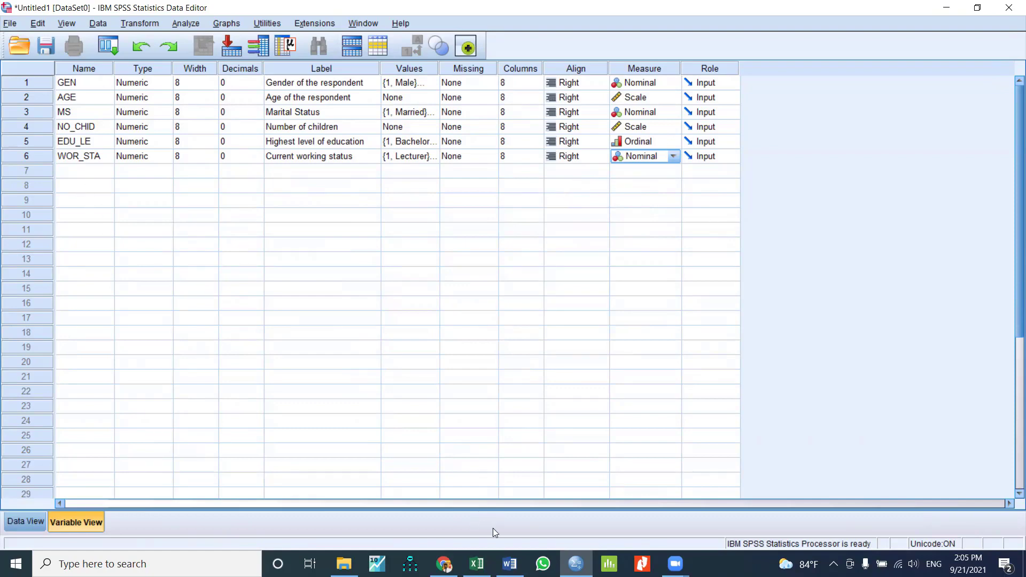
Switch to the Word questionnaire and examine the teaching experience and monthly salary questions and the Work-life Balance statements with their agreement scale
{"action": "mouse_move", "coordinate": [510, 564]}
{"action": "left_click", "coordinate": [494, 470]}
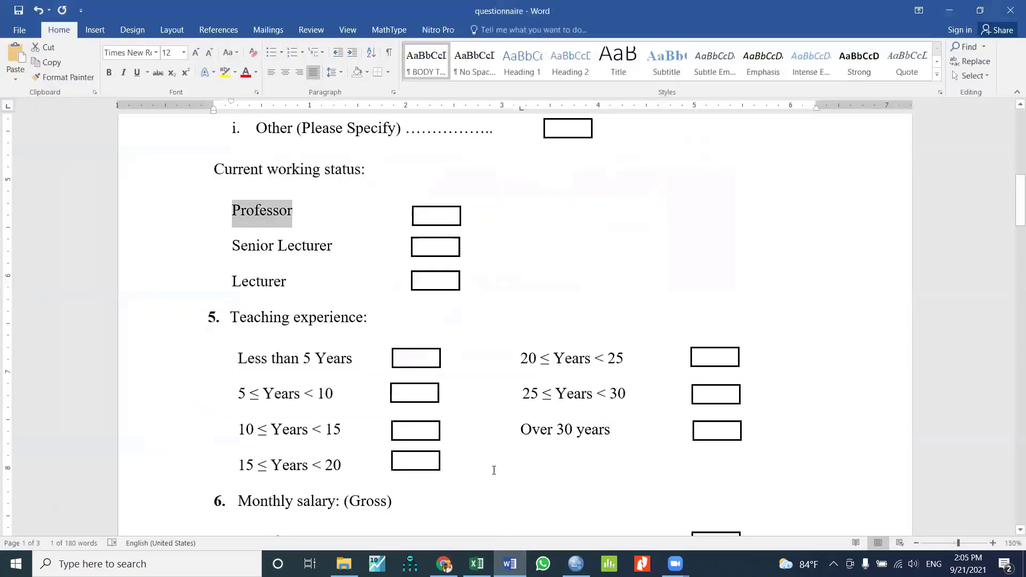
{"action": "scroll", "coordinate": [444, 395], "scroll_direction": "down", "scroll_amount": 5}
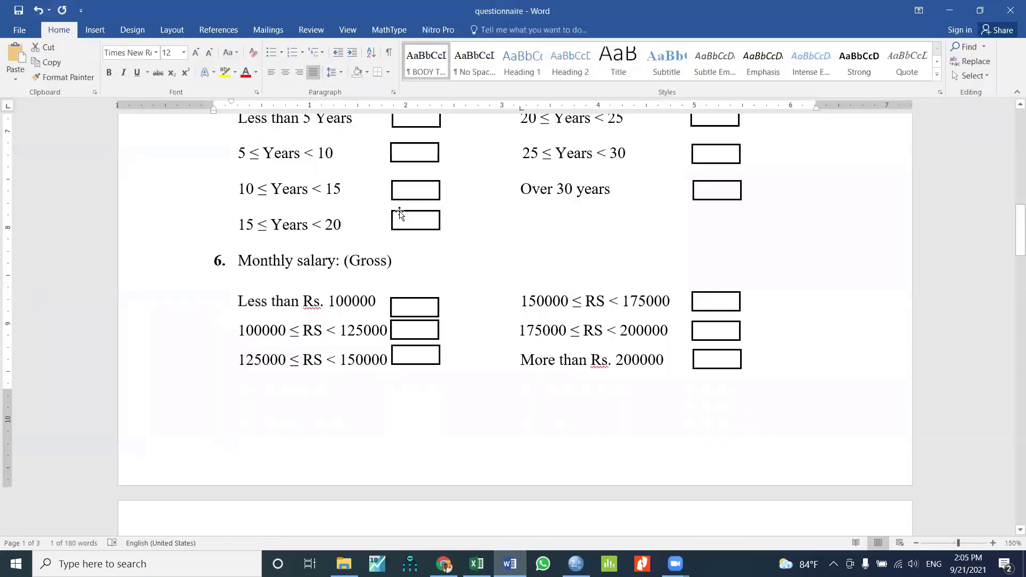
{"action": "scroll", "coordinate": [280, 274], "scroll_direction": "up", "scroll_amount": 3}
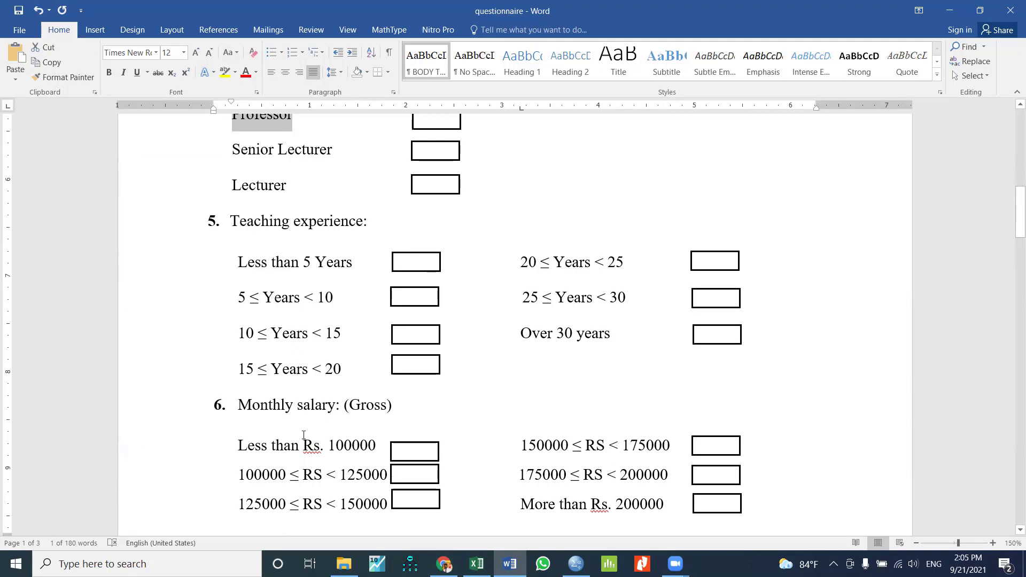
{"action": "scroll", "coordinate": [292, 469], "scroll_direction": "down", "scroll_amount": 4}
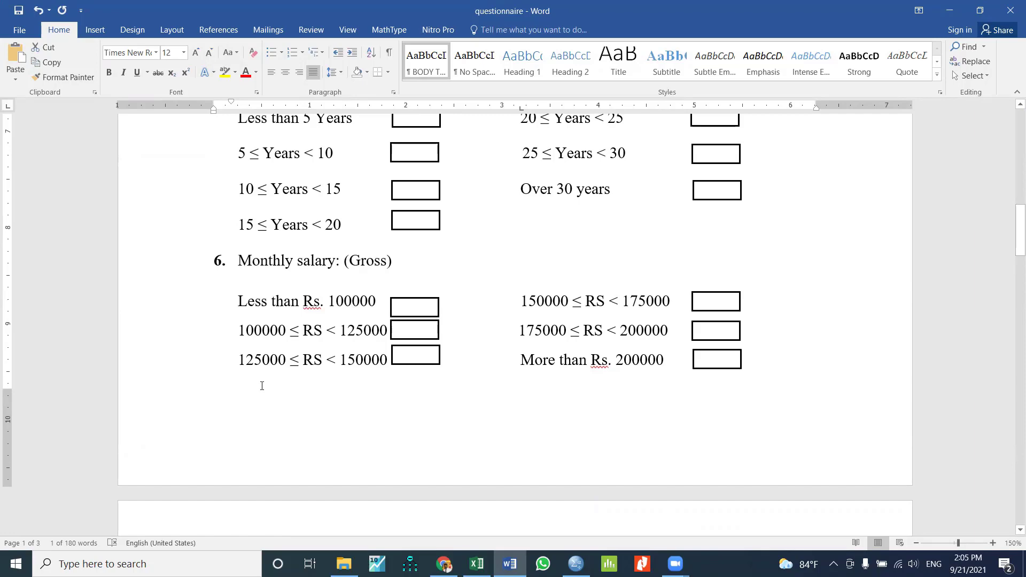
{"action": "scroll", "coordinate": [307, 358], "scroll_direction": "down", "scroll_amount": 15}
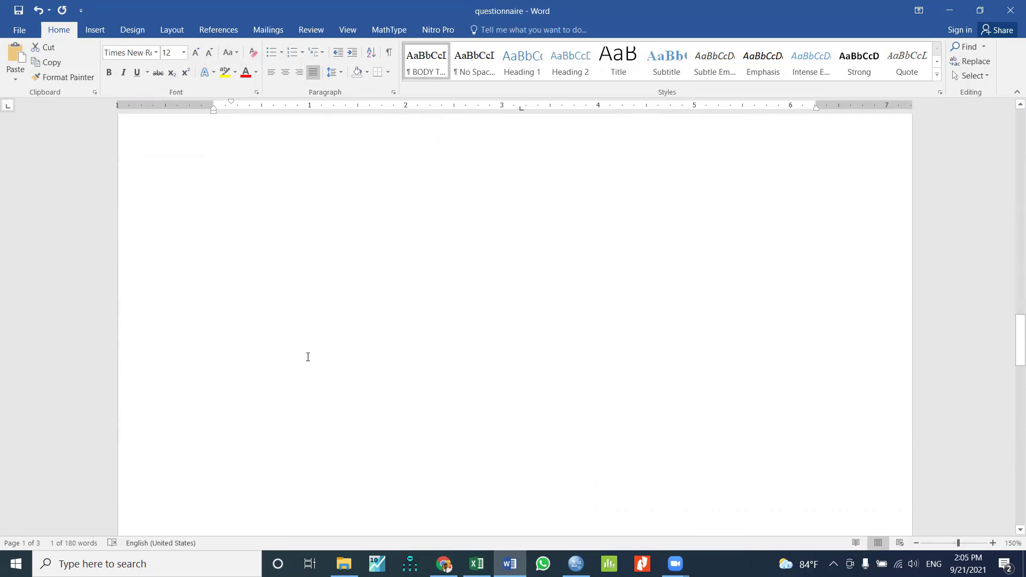
{"action": "scroll", "coordinate": [308, 357], "scroll_direction": "down", "scroll_amount": 10}
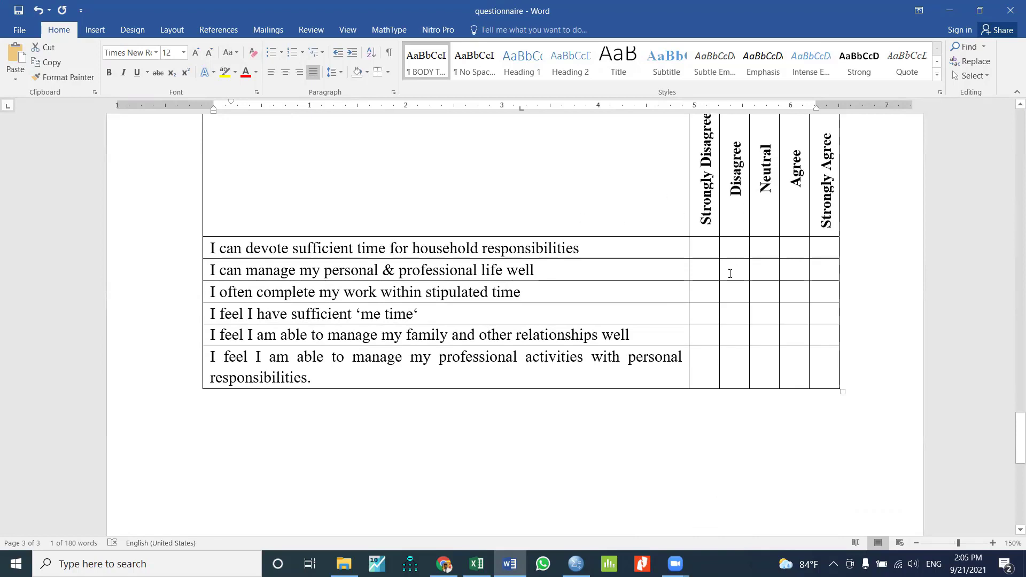
{"action": "scroll", "coordinate": [730, 273], "scroll_direction": "up", "scroll_amount": 2}
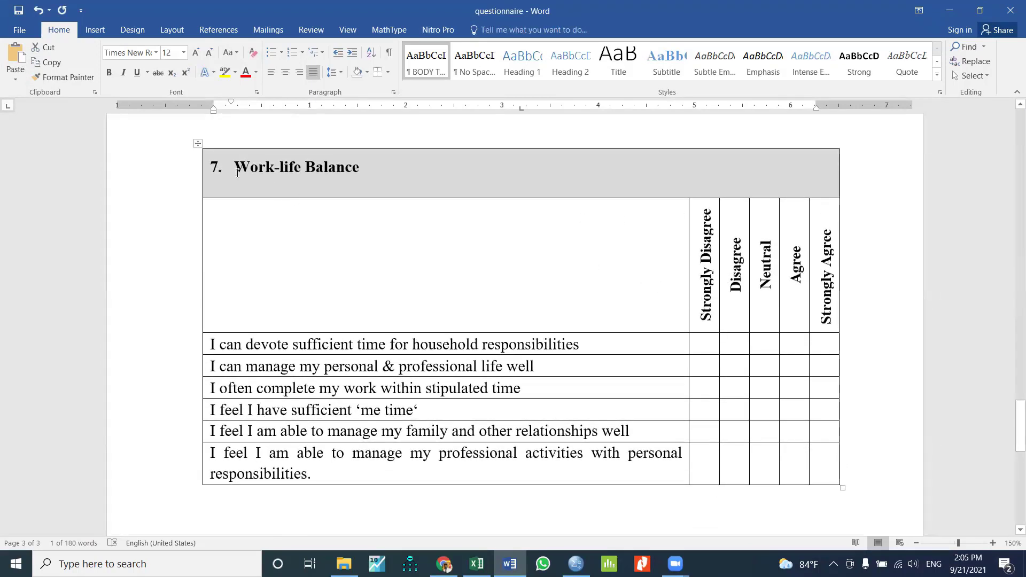
{"action": "left_click_drag", "start_coordinate": [238, 172], "coordinate": [337, 178]}
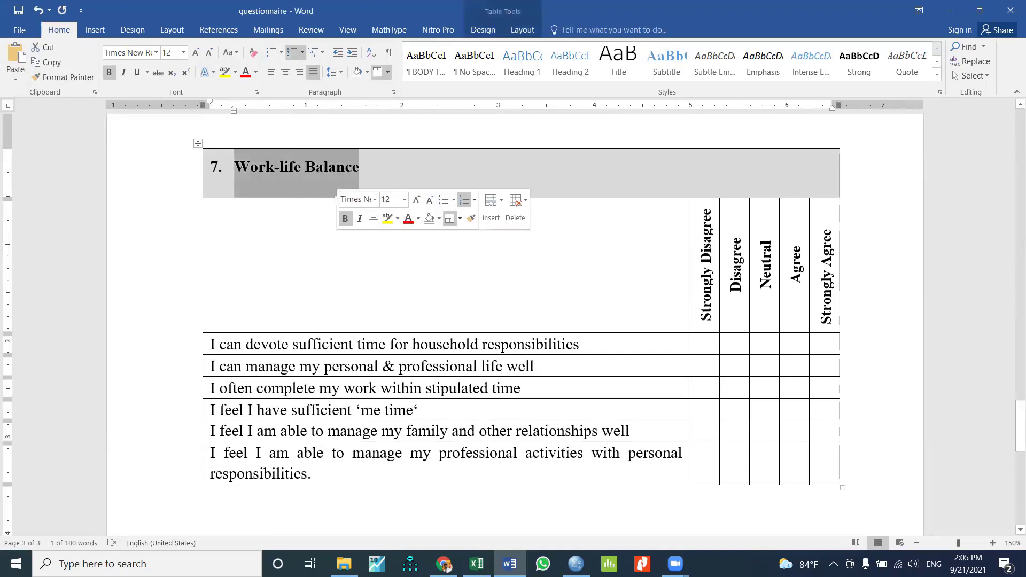
{"action": "scroll", "coordinate": [695, 299], "scroll_direction": "up", "scroll_amount": 3}
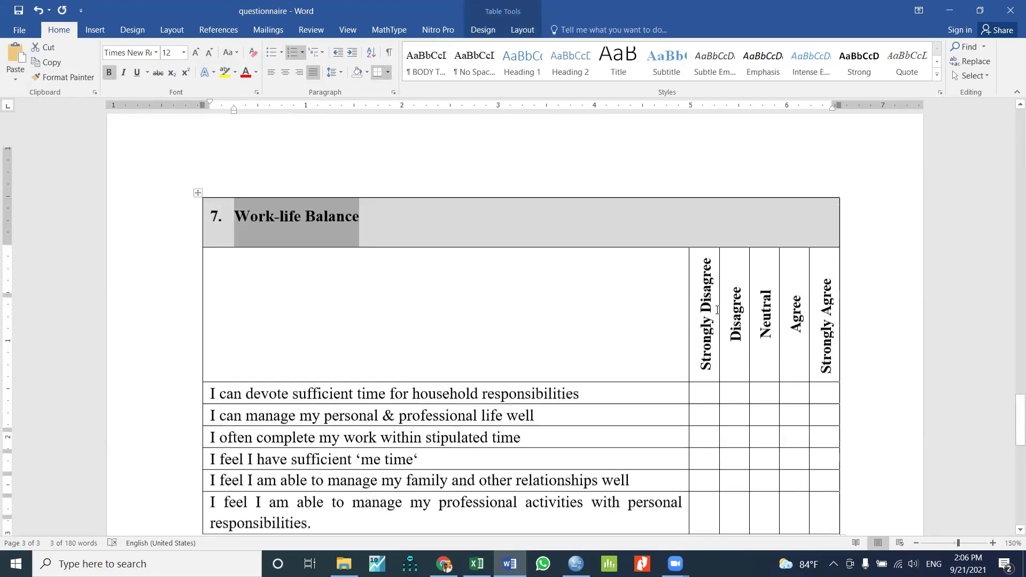
{"action": "scroll", "coordinate": [701, 303], "scroll_direction": "down", "scroll_amount": 5}
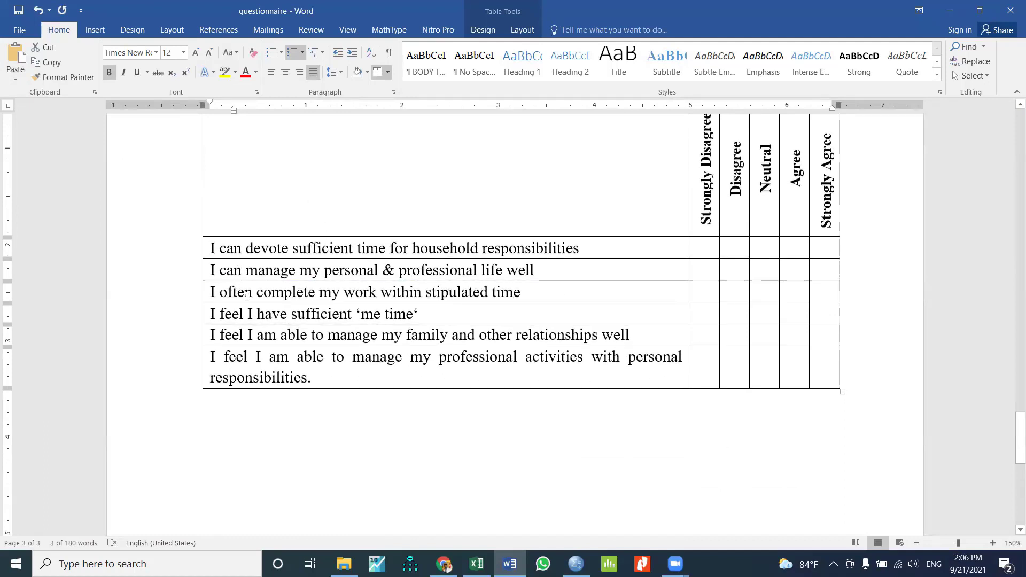
{"action": "left_click", "coordinate": [230, 252]}
{"action": "left_click_drag", "start_coordinate": [229, 253], "coordinate": [508, 359]}
{"action": "scroll", "coordinate": [481, 460], "scroll_direction": "up", "scroll_amount": 4}
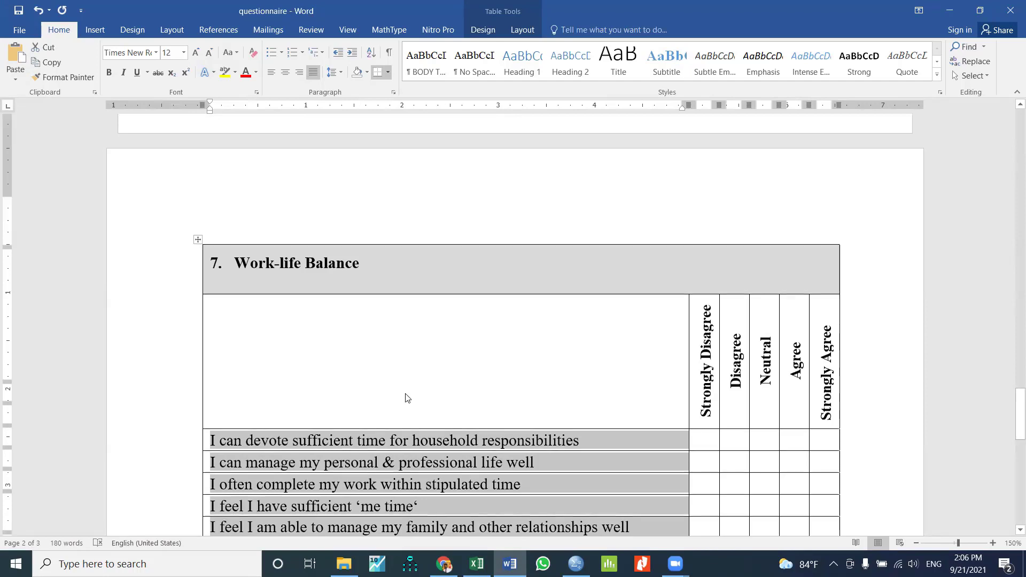
Copy the statement "I can devote sufficient time for household responsibilities" from the Word questionnaire into SPSS as the label of variable 7
{"action": "scroll", "coordinate": [406, 394], "scroll_direction": "down", "scroll_amount": 2}
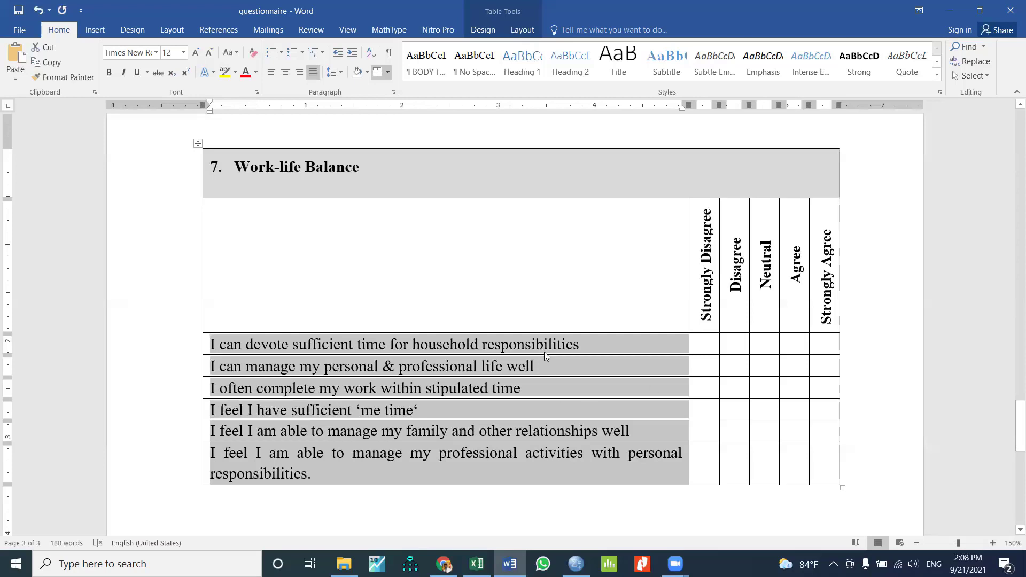
{"action": "scroll", "coordinate": [592, 396], "scroll_direction": "up", "scroll_amount": 3}
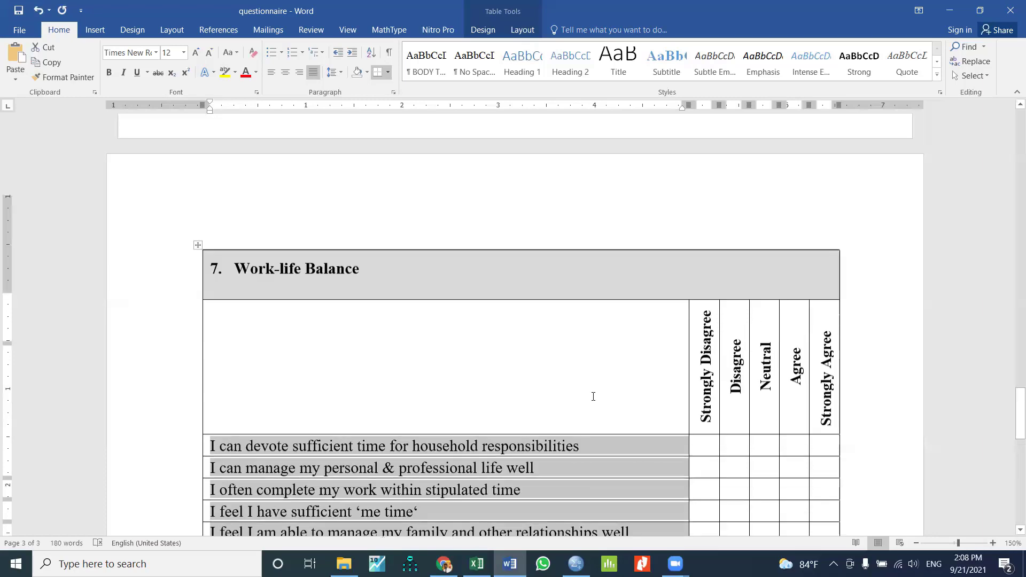
{"action": "scroll", "coordinate": [592, 396], "scroll_direction": "down", "scroll_amount": 2}
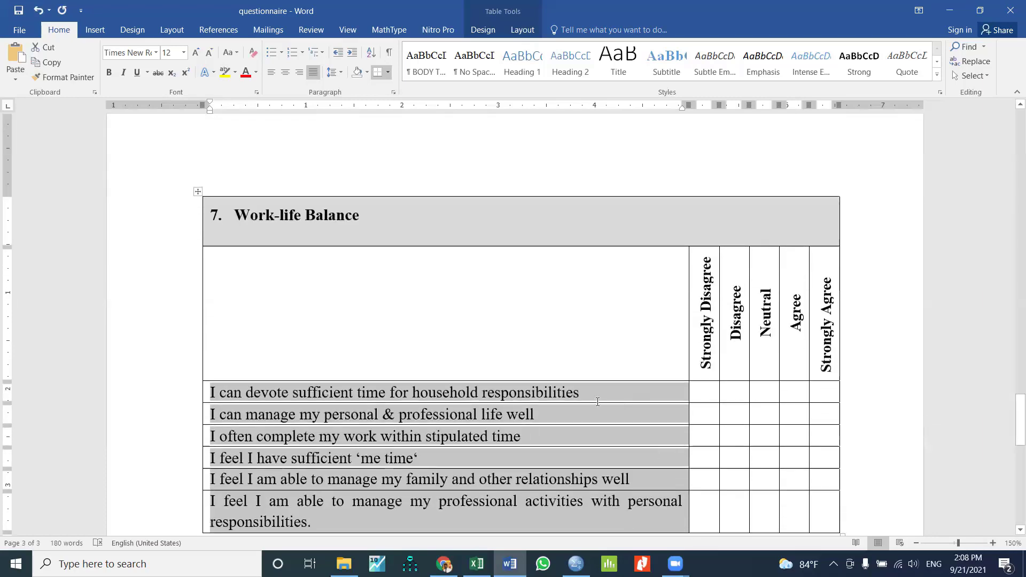
{"action": "left_click_drag", "start_coordinate": [587, 392], "coordinate": [183, 402]}
{"action": "key", "text": "ctrl+c"}
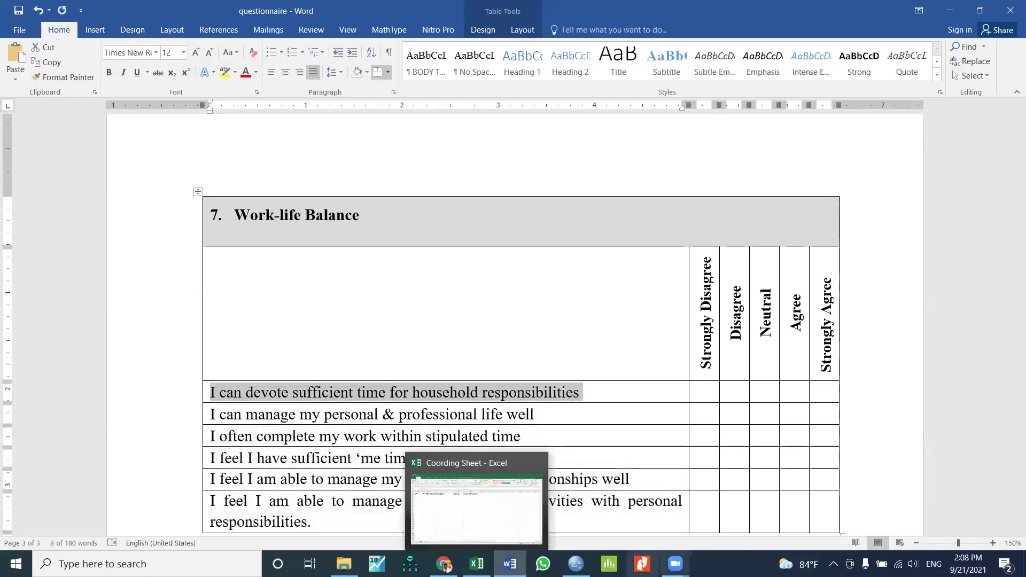
{"action": "left_click", "coordinate": [575, 563]}
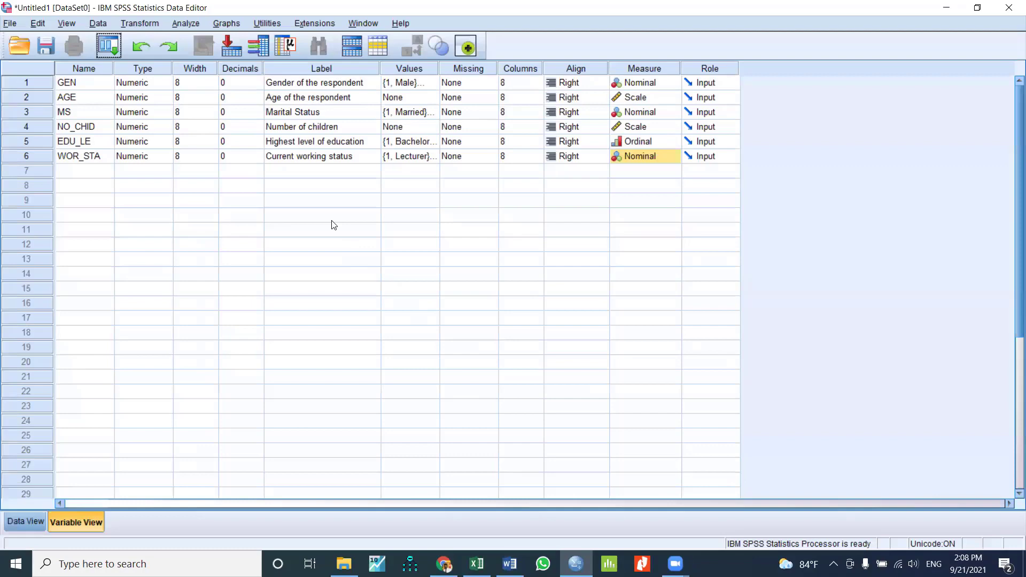
{"action": "left_click", "coordinate": [303, 175]}
{"action": "key", "text": "ctrl+v"}
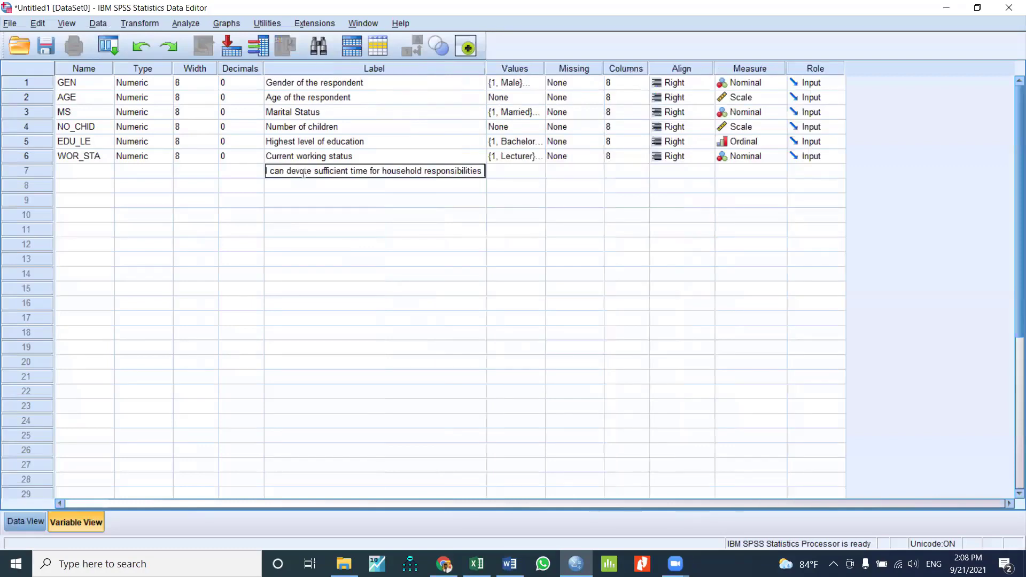
{"action": "left_click", "coordinate": [270, 214]}
Name the household responsibilities variable WLB_1 and set its decimals to 0
{"action": "left_click", "coordinate": [87, 170]}
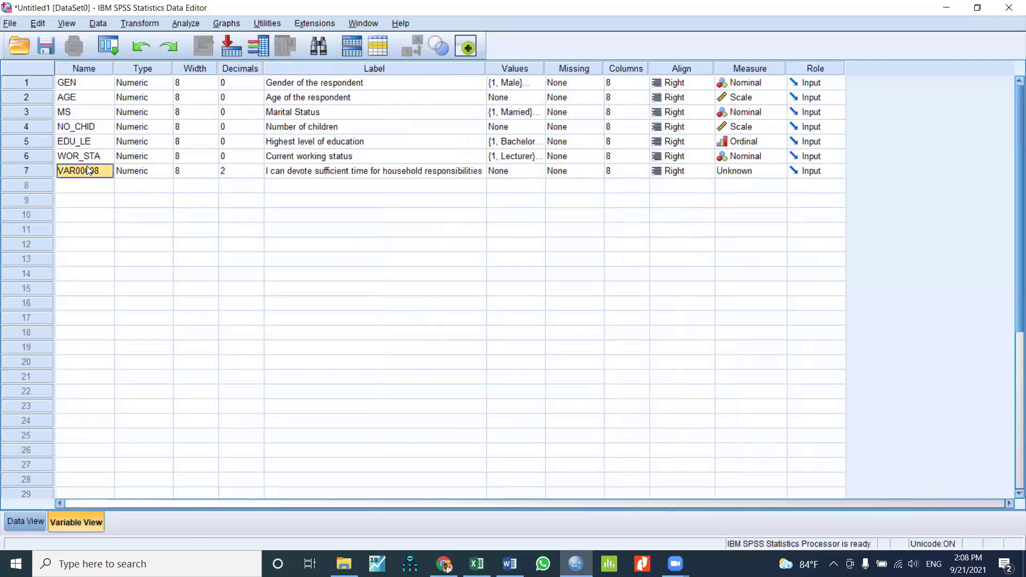
{"action": "left_click", "coordinate": [86, 170]}
{"action": "left_click_drag", "start_coordinate": [101, 170], "coordinate": [58, 170]}
{"action": "type", "text": "W"}
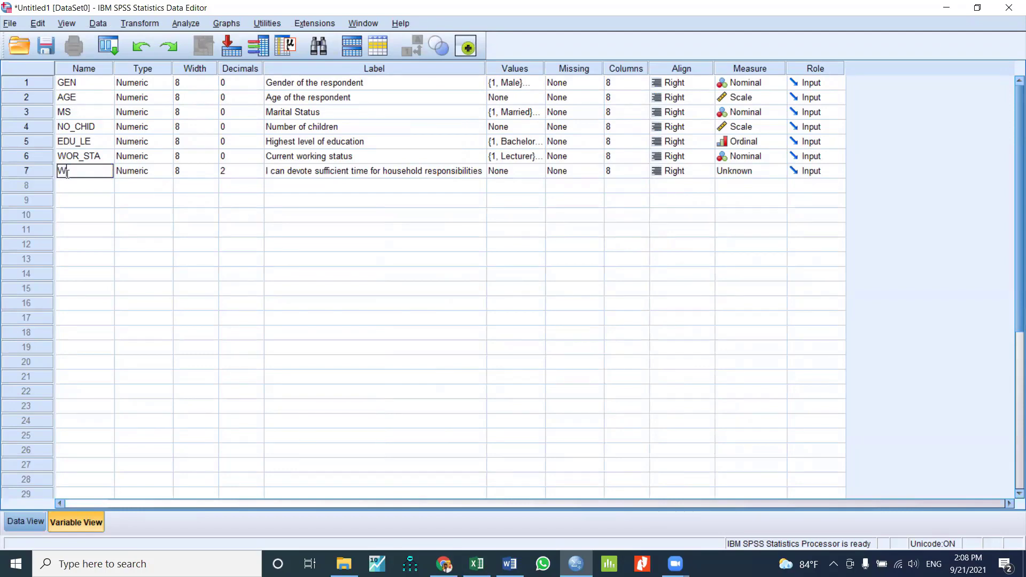
{"action": "type", "text": "LB_1"}
{"action": "left_click", "coordinate": [87, 234]}
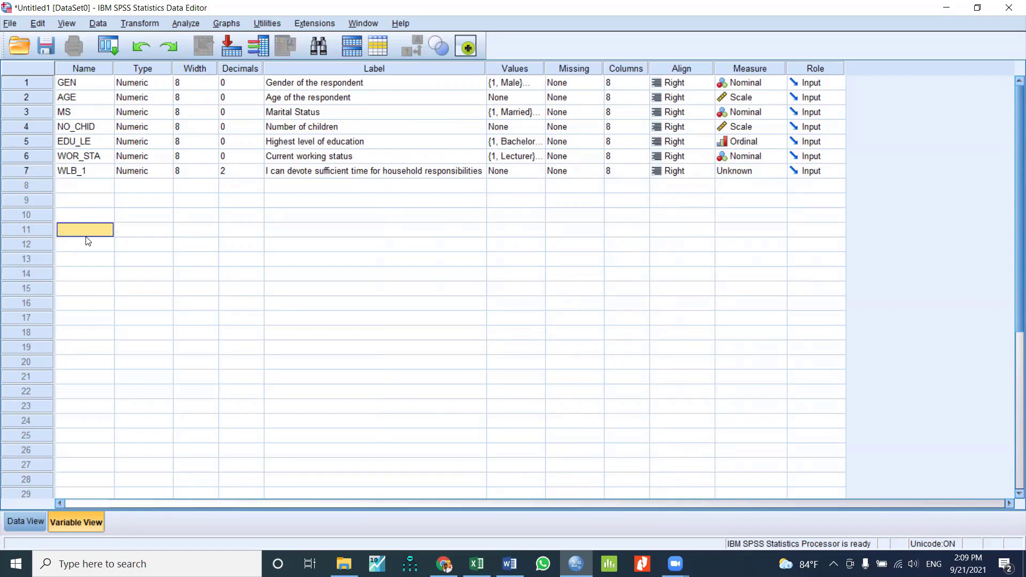
{"action": "left_click", "coordinate": [258, 171]}
{"action": "double_click", "coordinate": [257, 174]}
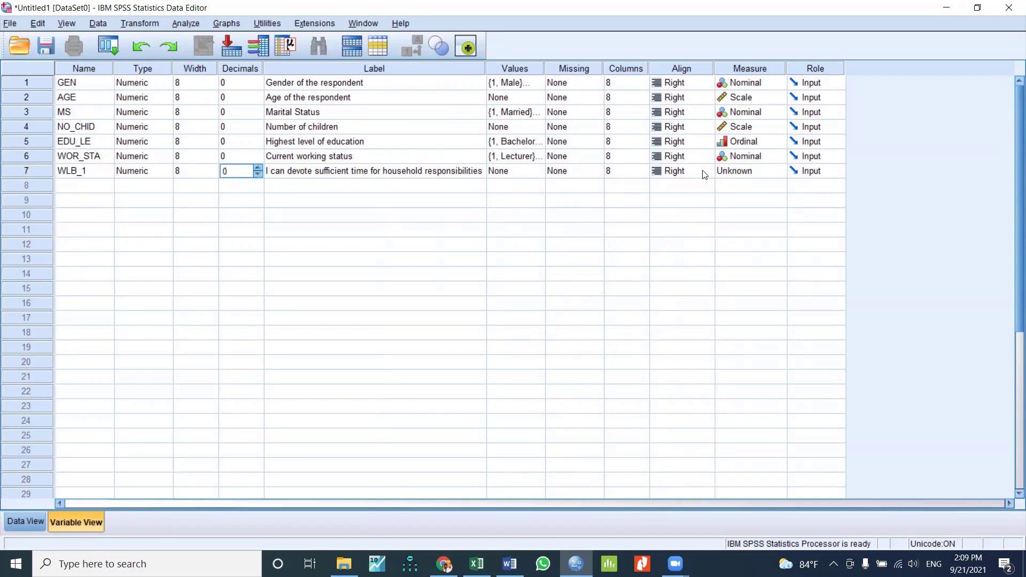
Start value labels for WLB_1 by adding value 1 with the label "Strongly Disagree" copied from the Word questionnaire
{"action": "left_click", "coordinate": [540, 173]}
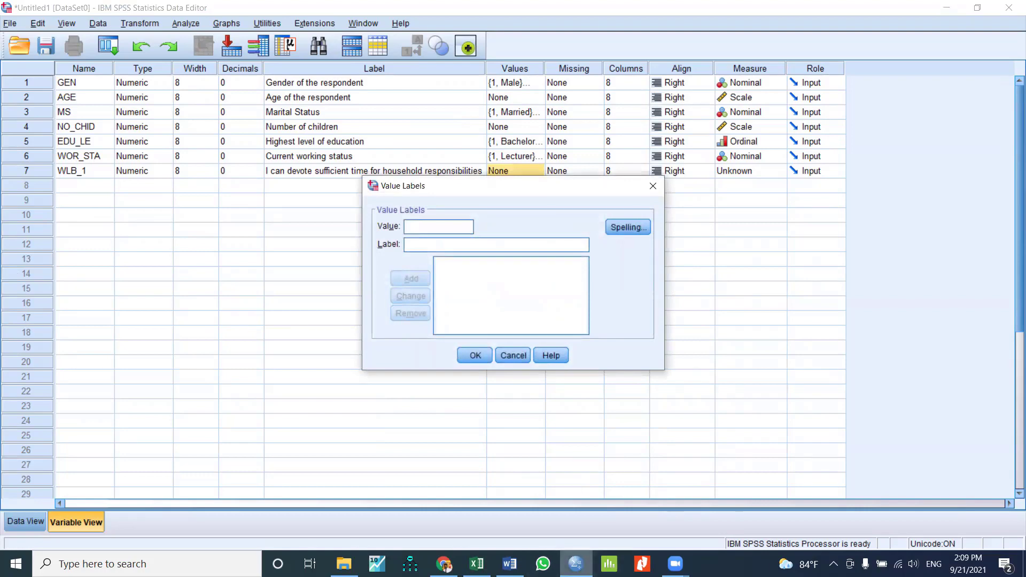
{"action": "type", "text": "1"}
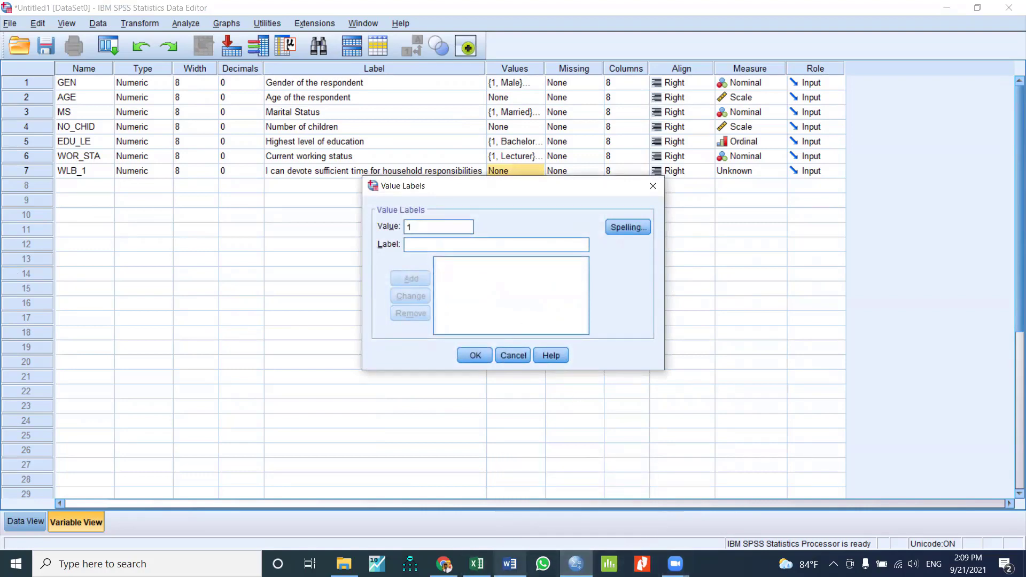
{"action": "left_click", "coordinate": [509, 563]}
{"action": "left_click_drag", "start_coordinate": [707, 381], "coordinate": [702, 256]}
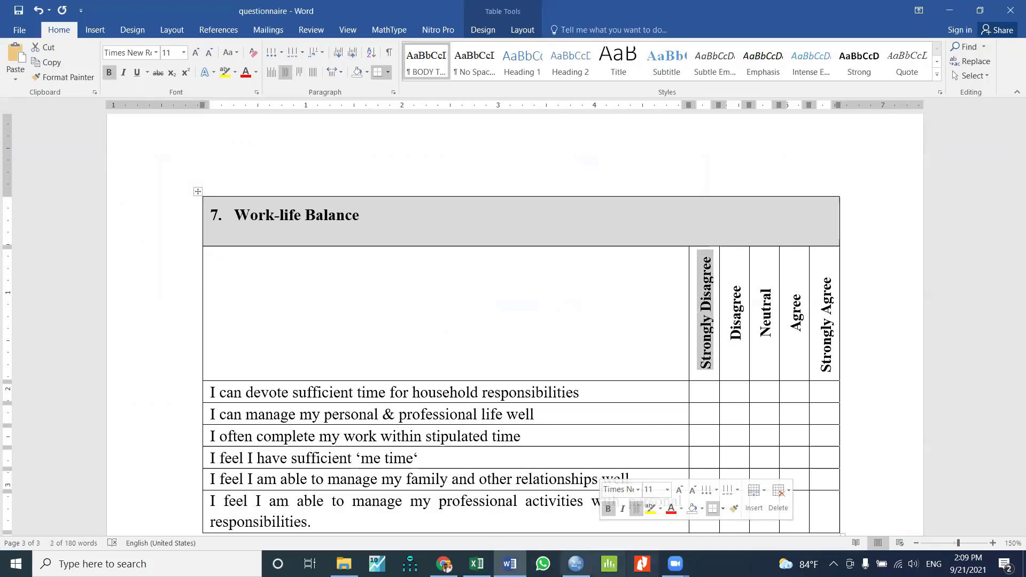
{"action": "key", "text": "ctrl+c"}
{"action": "key", "text": "alt+Tab"}
{"action": "key", "text": "ctrl+v"}
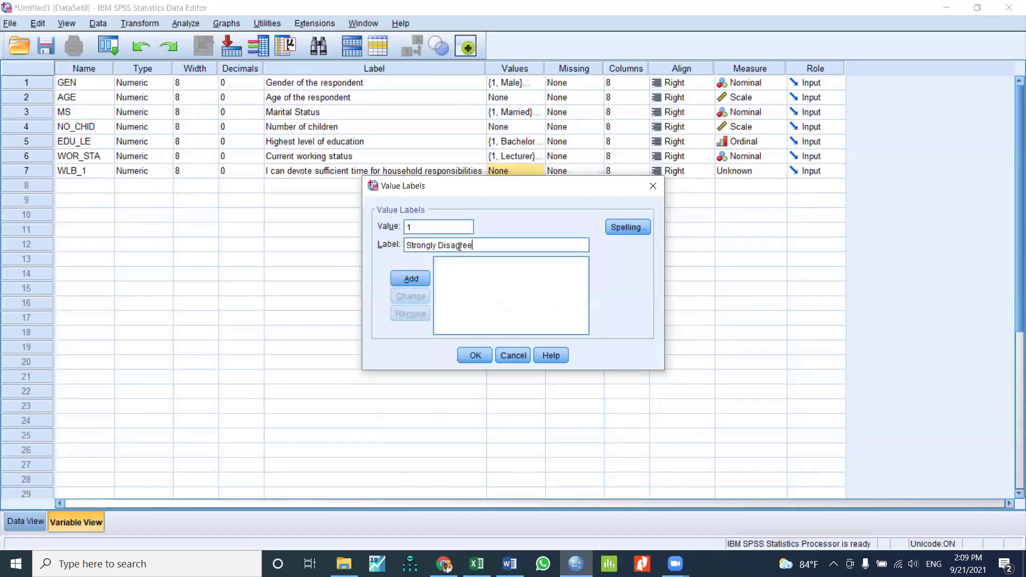
{"action": "left_click", "coordinate": [416, 277]}
Add value 2 for WLB_1 with the label "Disagree", reusing the copied text without the word "Strongly"
{"action": "type", "text": "2"}
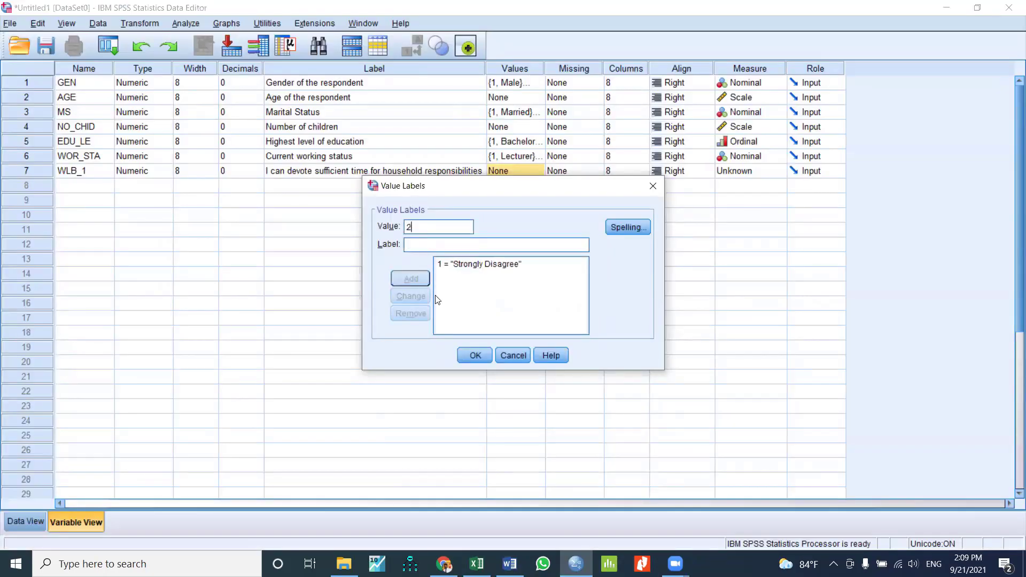
{"action": "left_click", "coordinate": [443, 245]}
{"action": "key", "text": "ctrl+v"}
{"action": "left_click_drag", "start_coordinate": [439, 244], "coordinate": [401, 239]}
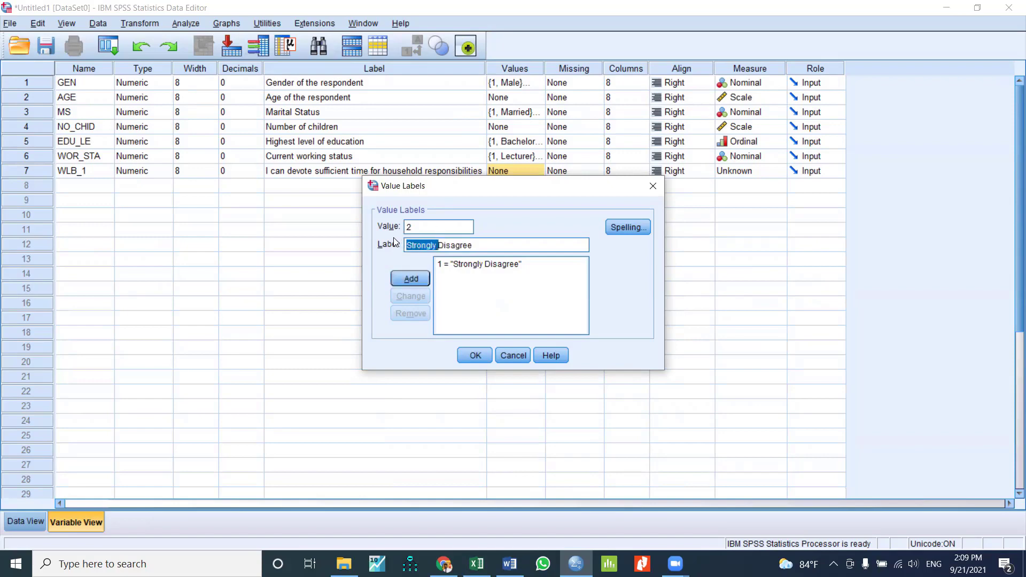
{"action": "key", "text": "BackSpace"}
{"action": "left_click", "coordinate": [410, 278]}
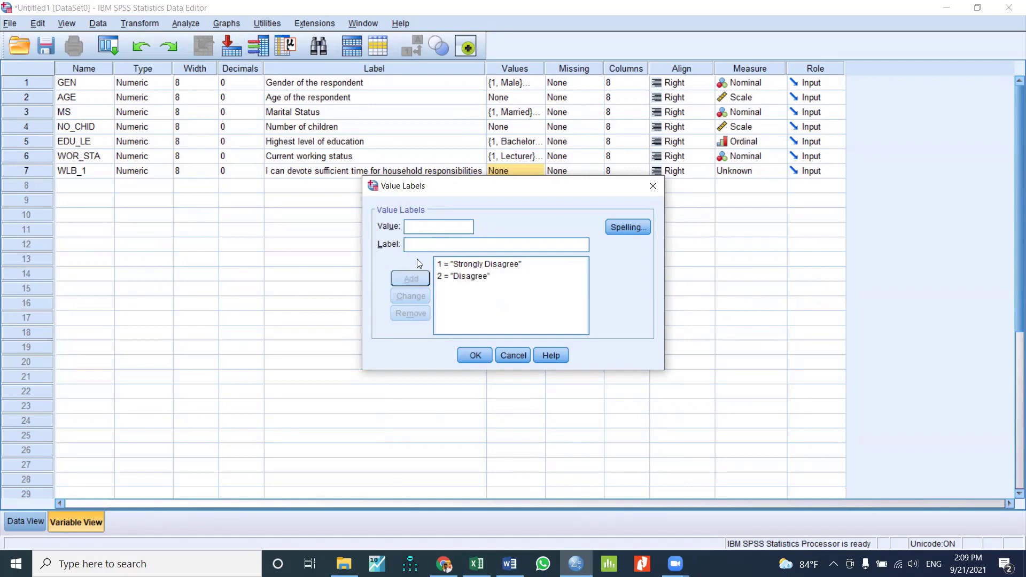
Add value 3 for WLB_1 with the label "Neutral" copied from the Word questionnaire's agreement scale
{"action": "type", "text": "3"}
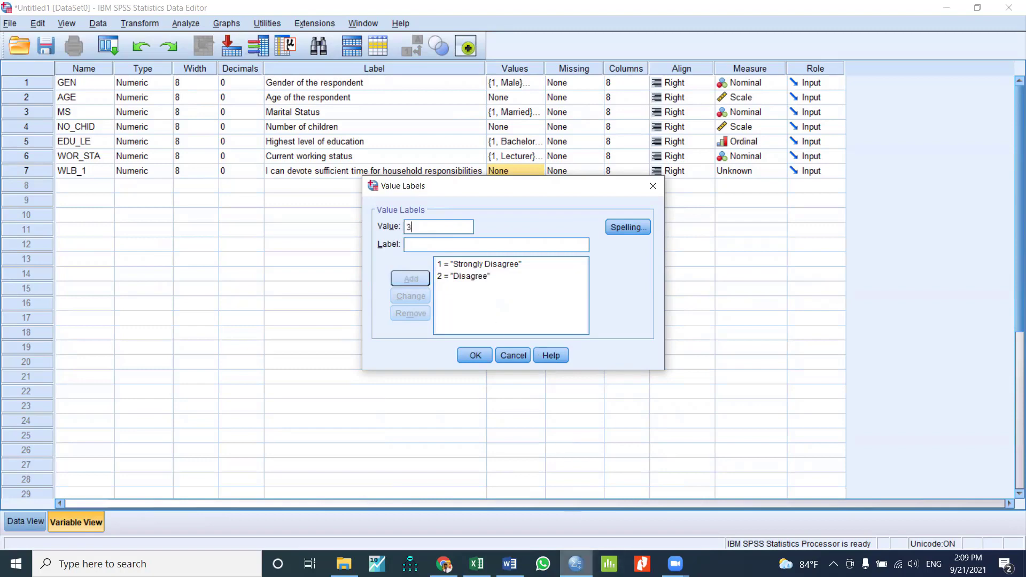
{"action": "left_click", "coordinate": [510, 564]}
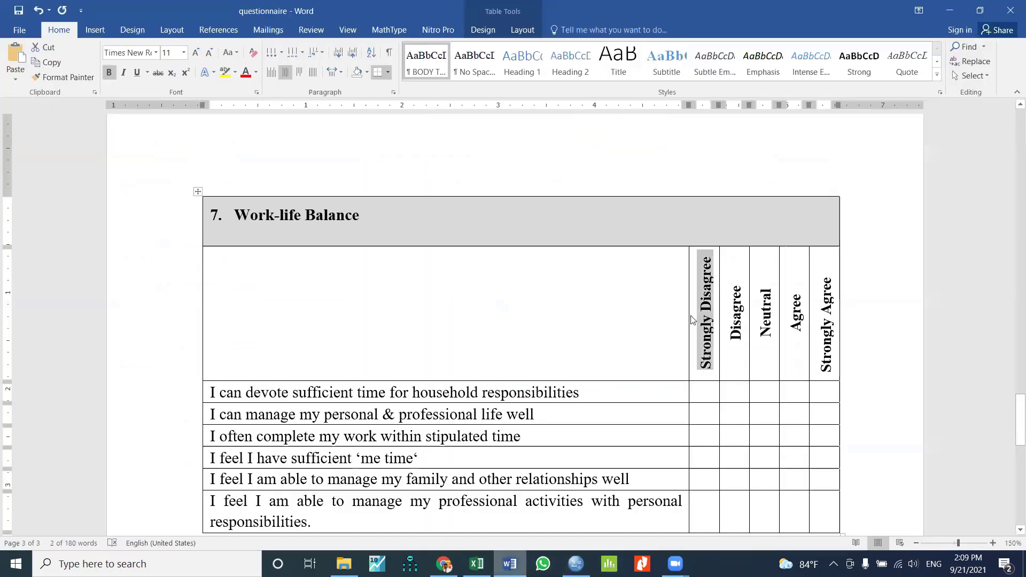
{"action": "double_click", "coordinate": [766, 293]}
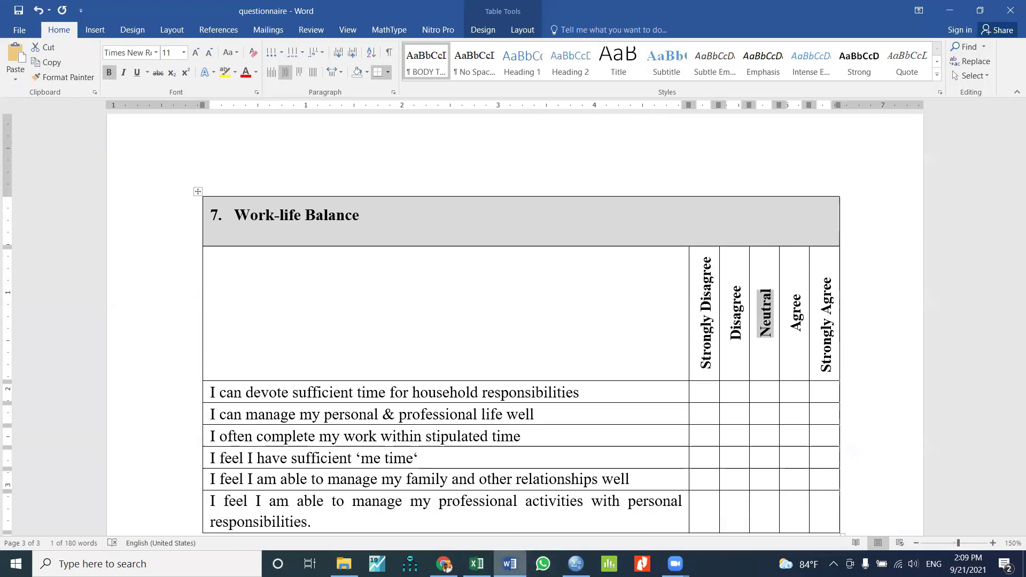
{"action": "left_click", "coordinate": [575, 564]}
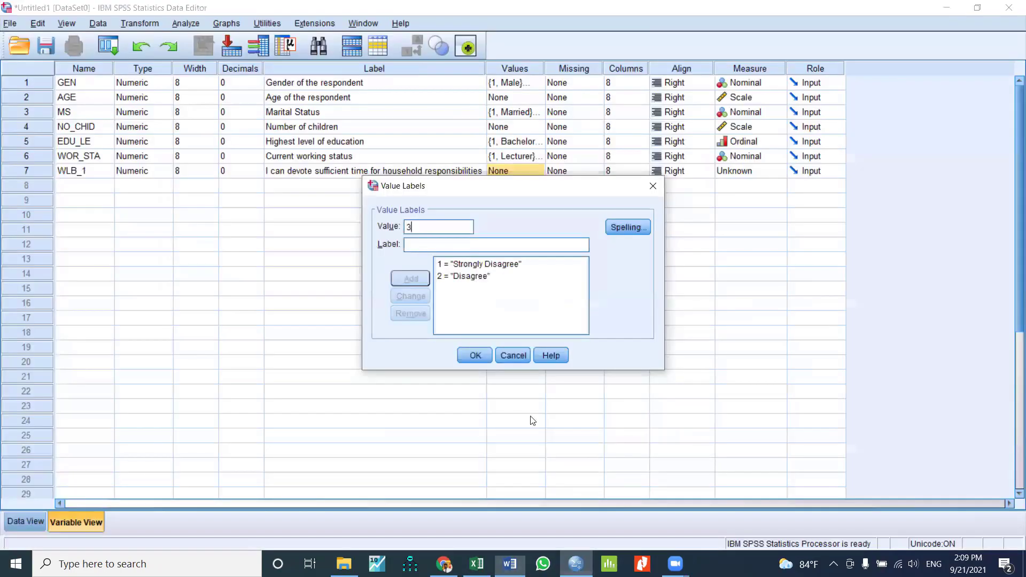
{"action": "left_click", "coordinate": [426, 248]}
{"action": "key", "text": "ctrl+v"}
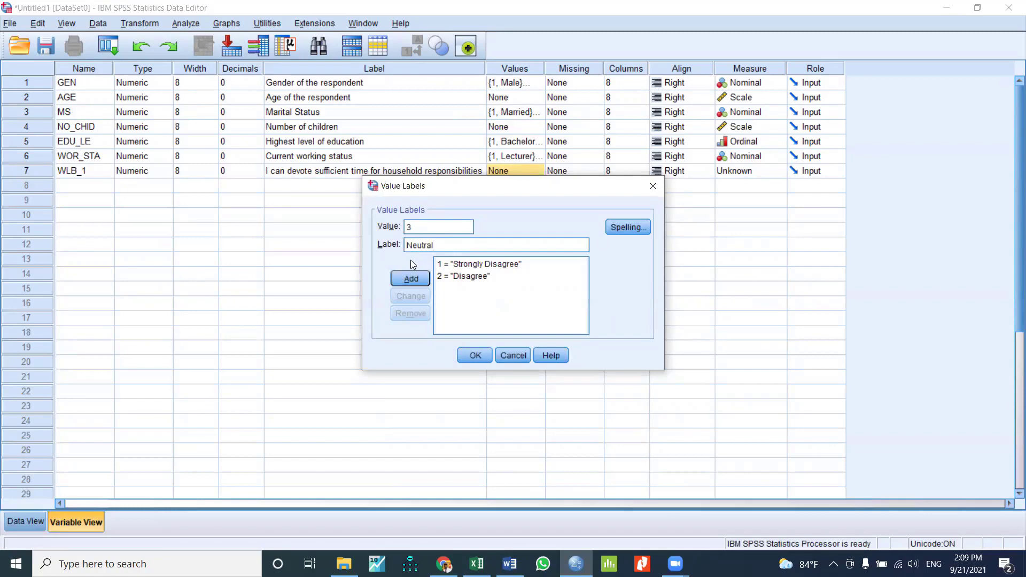
{"action": "left_click", "coordinate": [409, 277]}
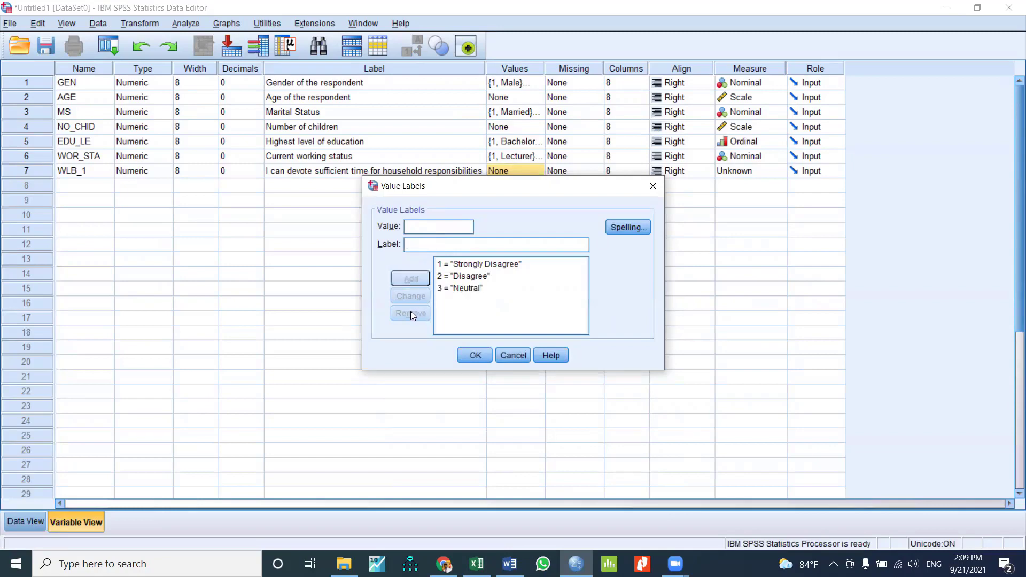
Add value 4 for WLB_1 with the label "Agree" from the Word questionnaire's agreement scale
{"action": "left_click", "coordinate": [585, 561]}
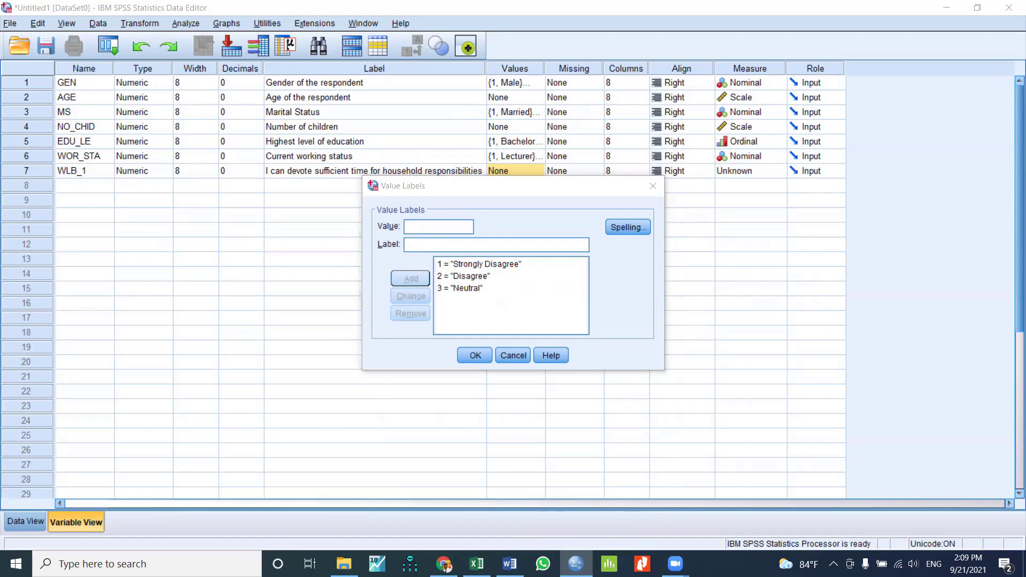
{"action": "key", "text": "alt+Tab"}
{"action": "double_click", "coordinate": [797, 324]}
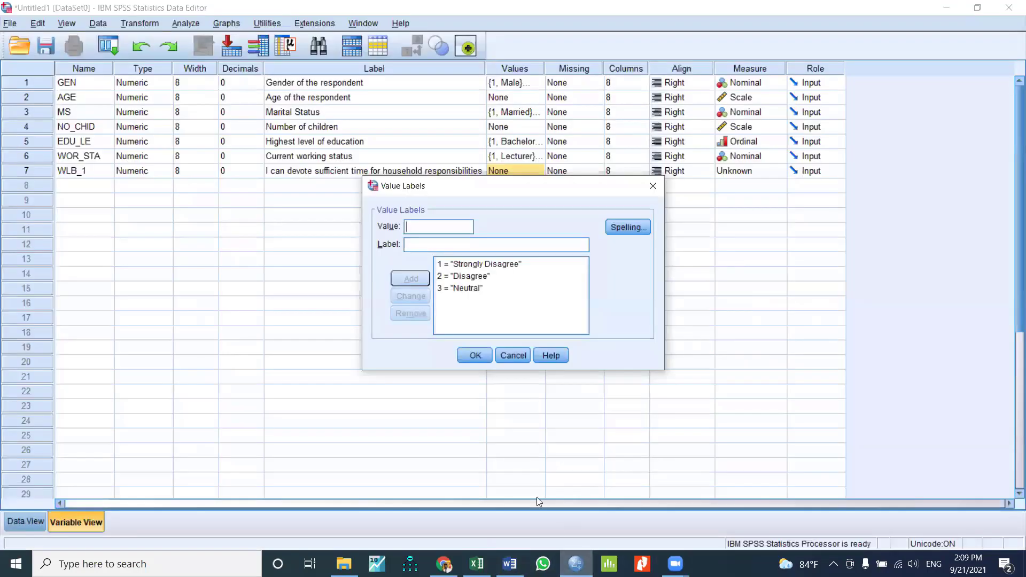
{"action": "left_click", "coordinate": [575, 564]}
{"action": "left_click", "coordinate": [427, 226]}
{"action": "type", "text": "4"}
{"action": "left_click", "coordinate": [426, 240]}
{"action": "type", "text": "Agree"}
{"action": "left_click", "coordinate": [407, 273]}
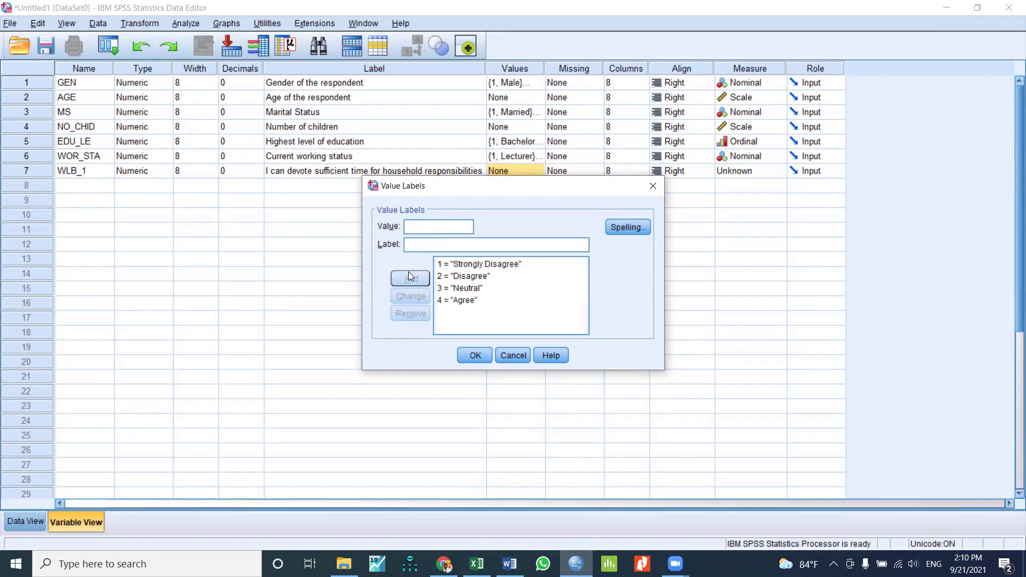
Add value 5 for WLB_1 with the label "Strongly Agree" copied from the Word questionnaire, and apply the value labels
{"action": "type", "text": "5"}
{"action": "key", "text": "Tab"}
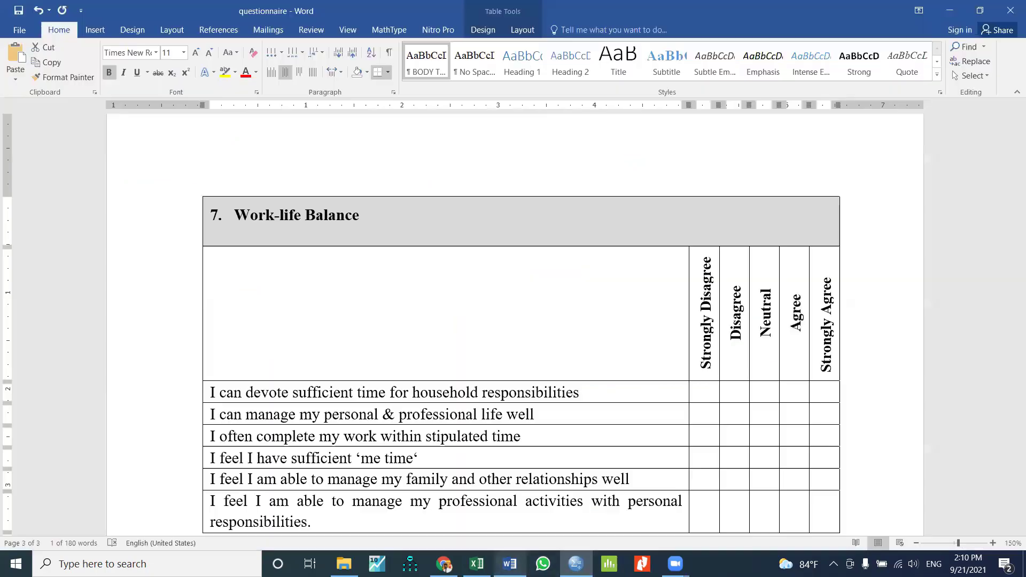
{"action": "left_click", "coordinate": [510, 564]}
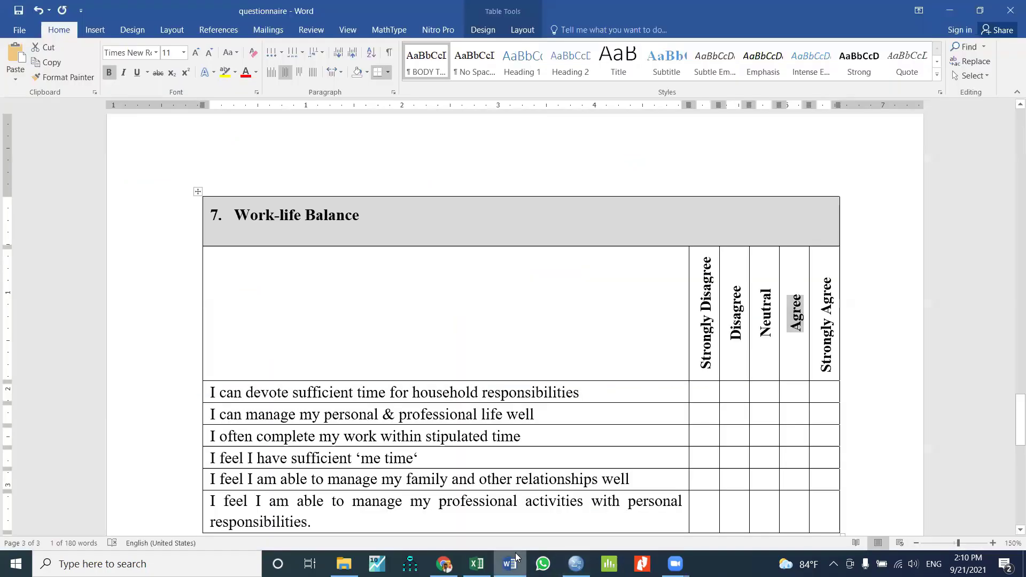
{"action": "left_click_drag", "start_coordinate": [826, 368], "coordinate": [826, 278]}
{"action": "key", "text": "ctrl+c"}
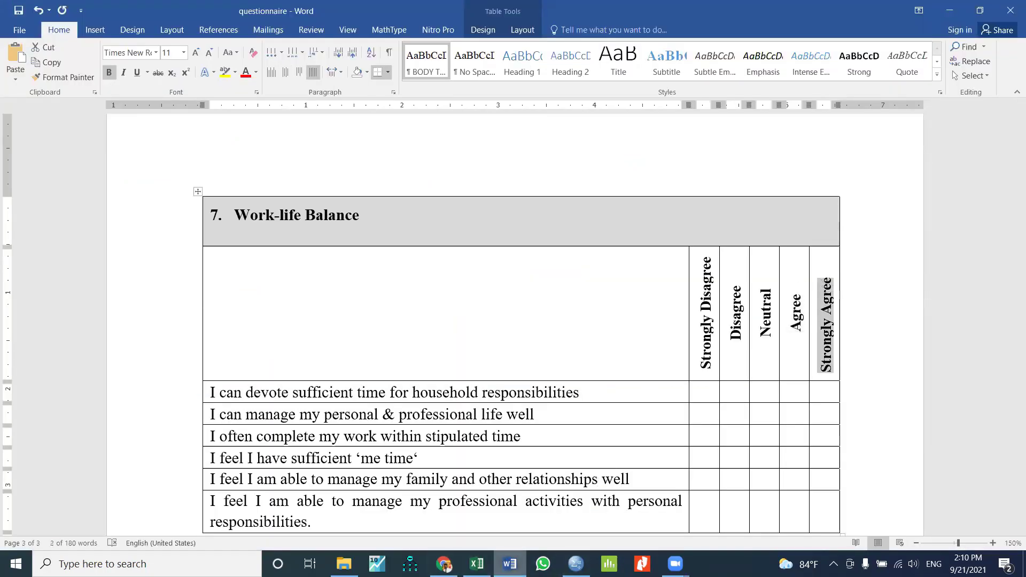
{"action": "left_click", "coordinate": [576, 561]}
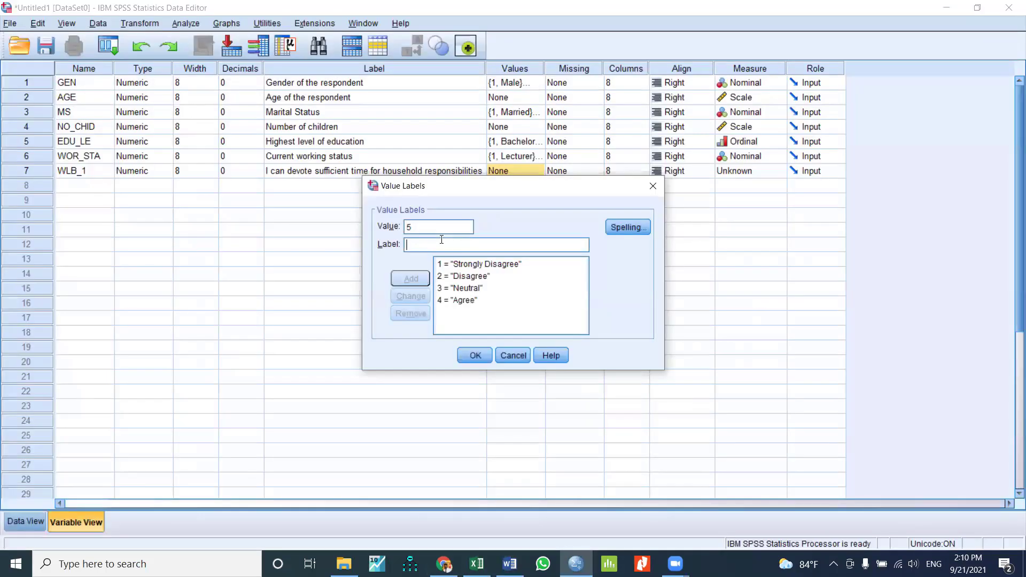
{"action": "key", "text": "ctrl+v"}
{"action": "left_click", "coordinate": [415, 279]}
{"action": "left_click", "coordinate": [476, 356]}
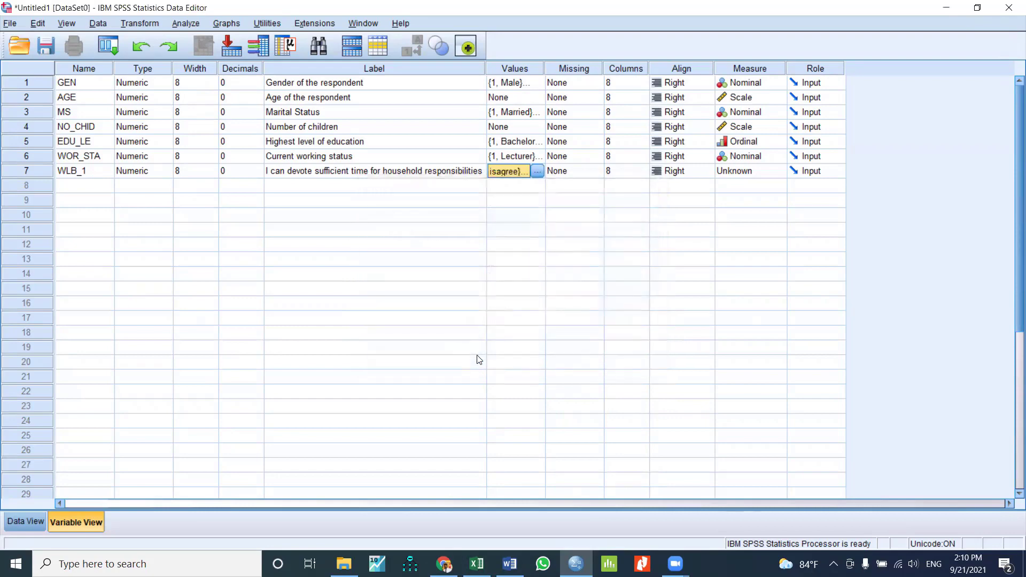
Set the measurement level of the WLB_1 variable to Ordinal
{"action": "left_click", "coordinate": [575, 263]}
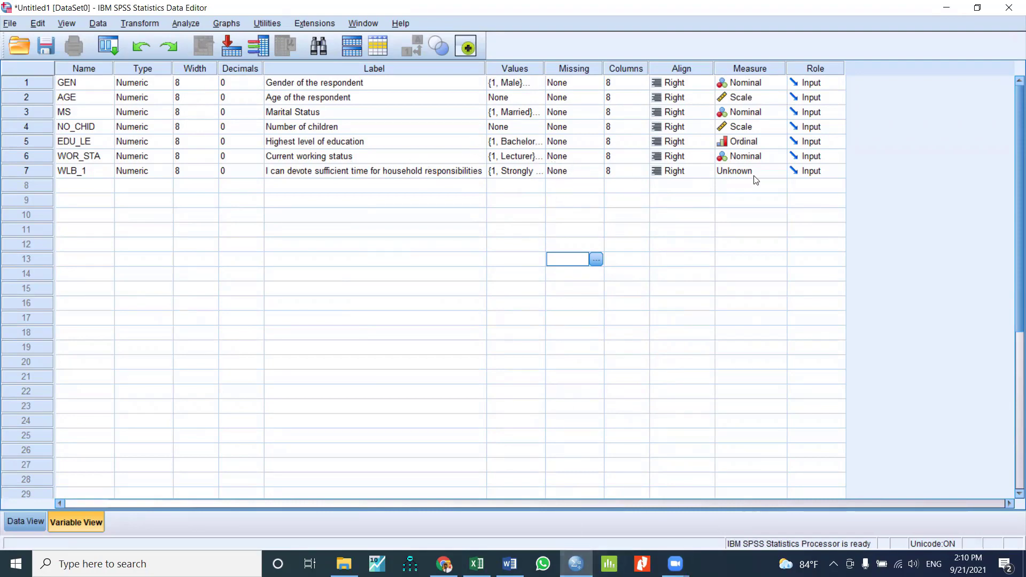
{"action": "left_click", "coordinate": [770, 172]}
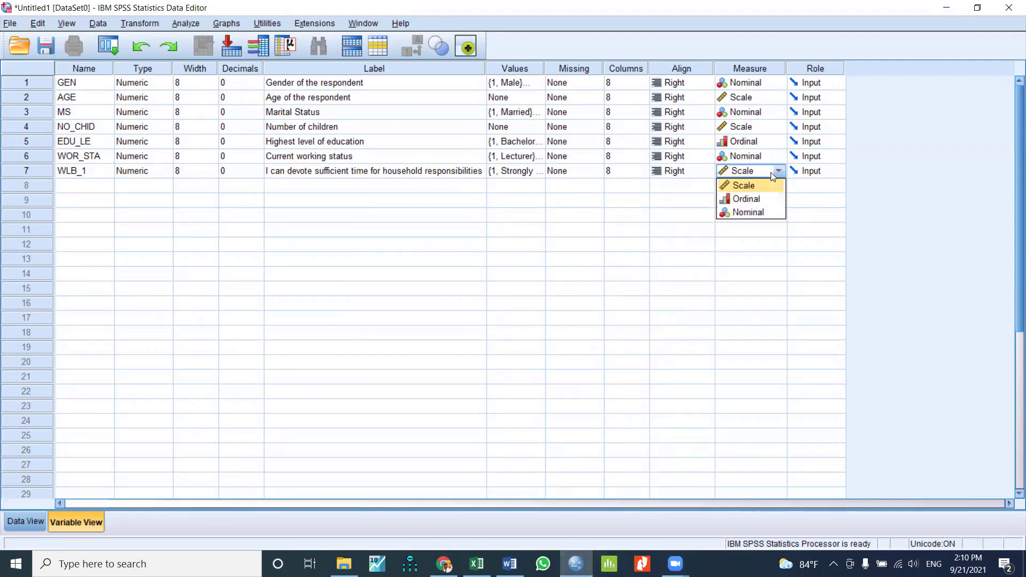
{"action": "left_click", "coordinate": [758, 200]}
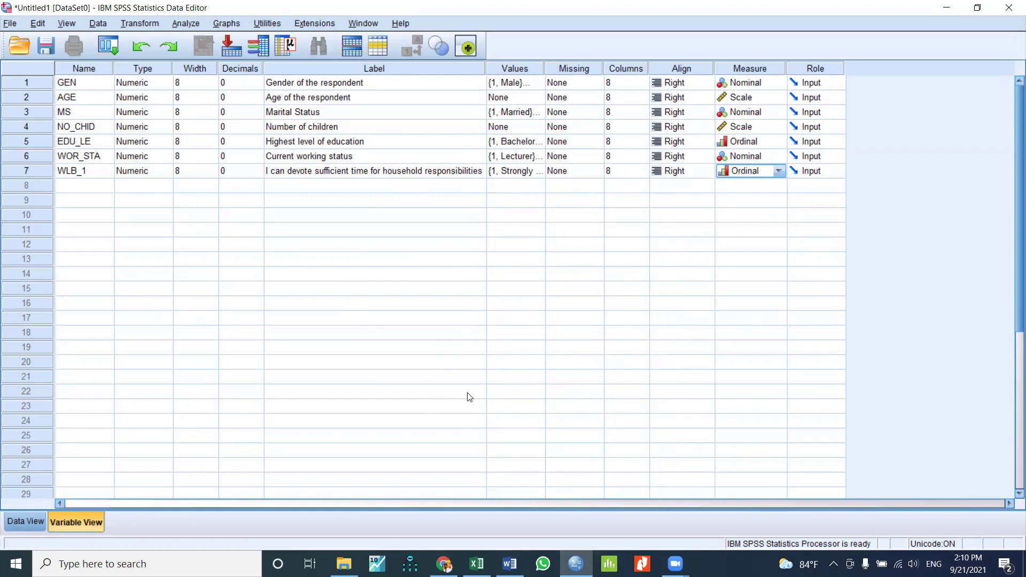
Copy the remaining five Work-life Balance statements from the Word questionnaire and paste them as variable labels starting at row 8 in SPSS
{"action": "left_click", "coordinate": [516, 561]}
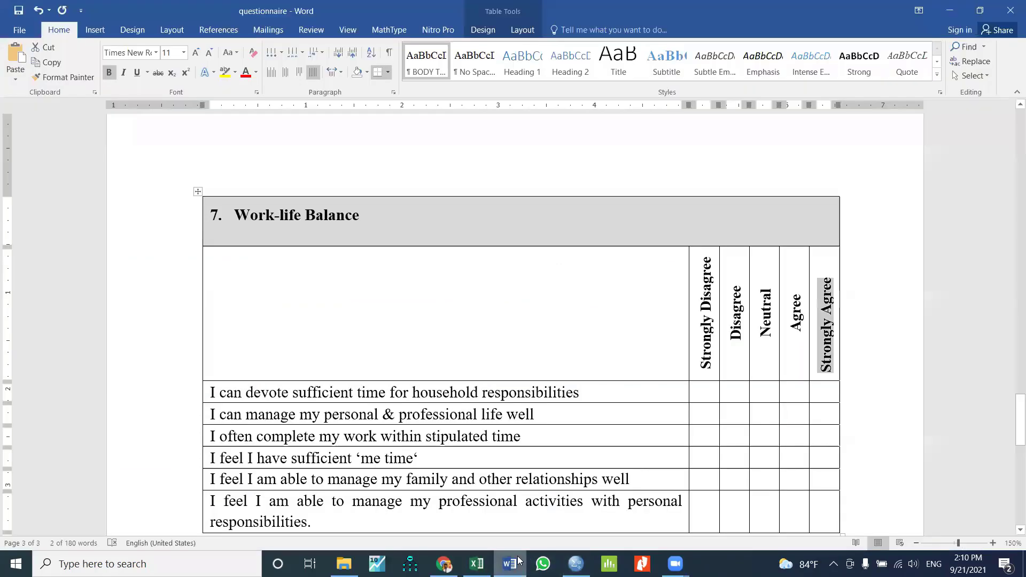
{"action": "scroll", "coordinate": [263, 280], "scroll_direction": "down", "scroll_amount": 3}
{"action": "left_click_drag", "start_coordinate": [263, 278], "coordinate": [275, 359]}
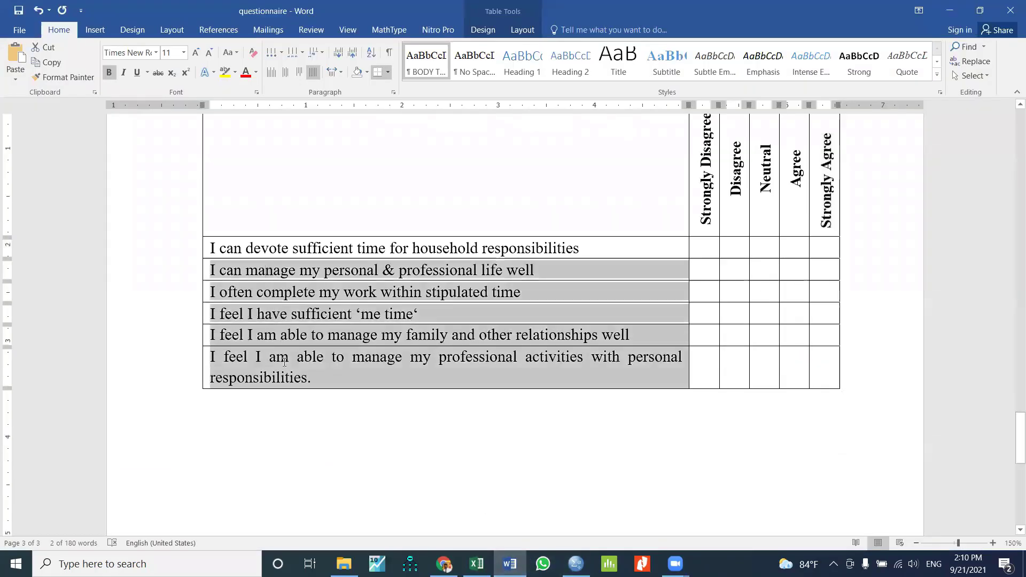
{"action": "left_click", "coordinate": [947, 9]}
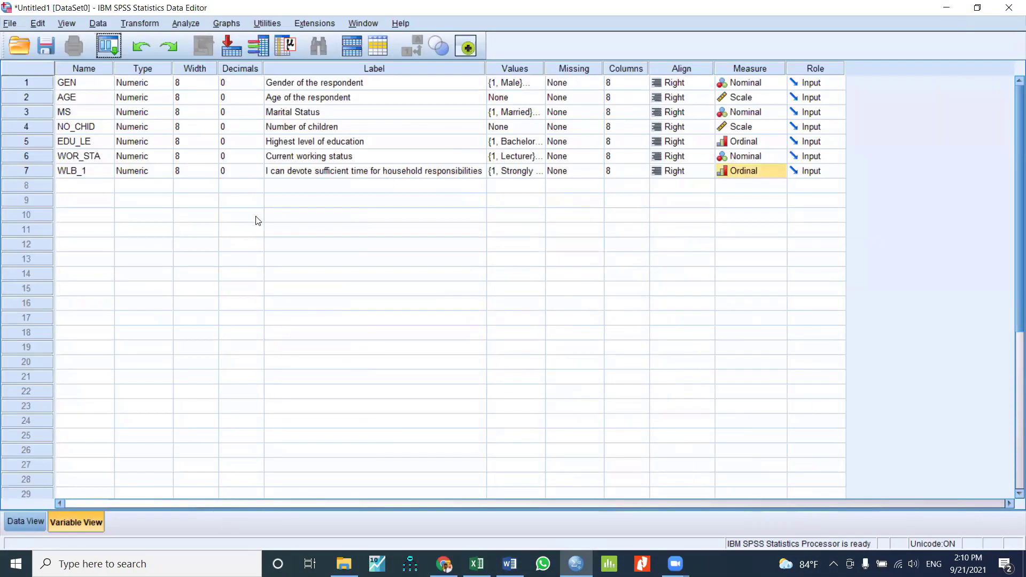
{"action": "left_click", "coordinate": [298, 188]}
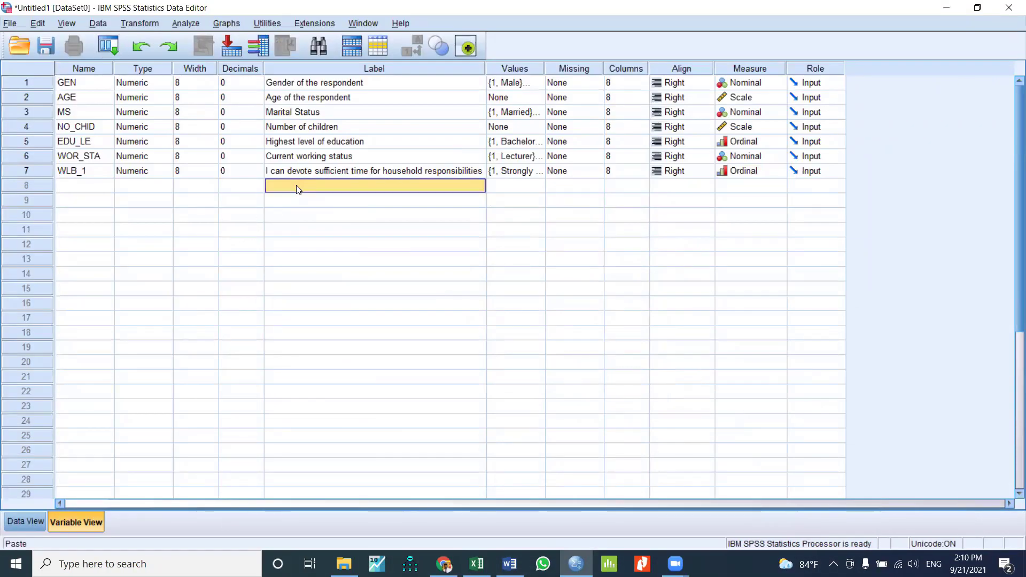
{"action": "right_click", "coordinate": [296, 185]}
{"action": "left_click", "coordinate": [308, 213]}
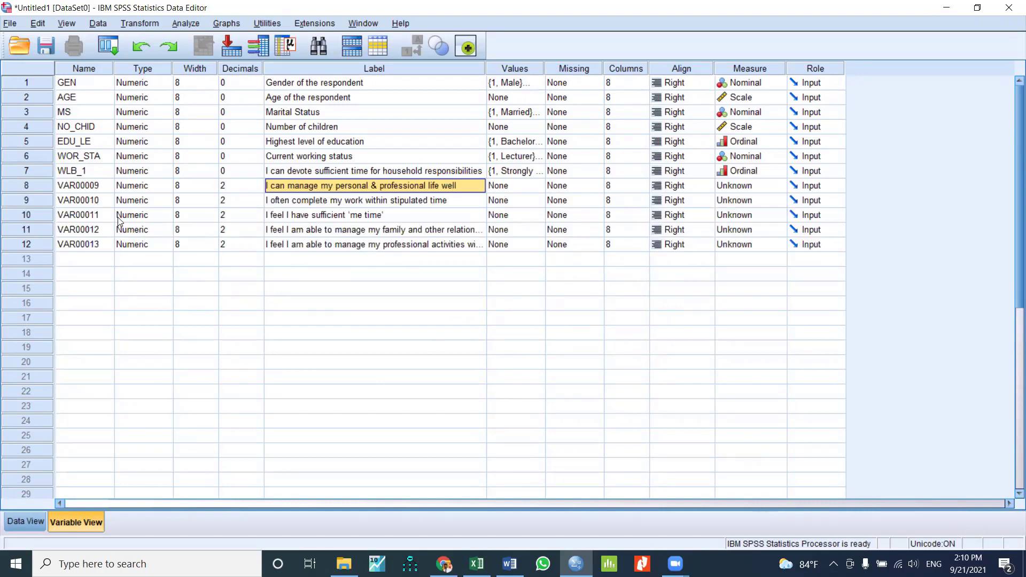
Rename the variables in rows 8 to 10 as WLB_2, WLB_3 and WLB_4
{"action": "left_click", "coordinate": [88, 186]}
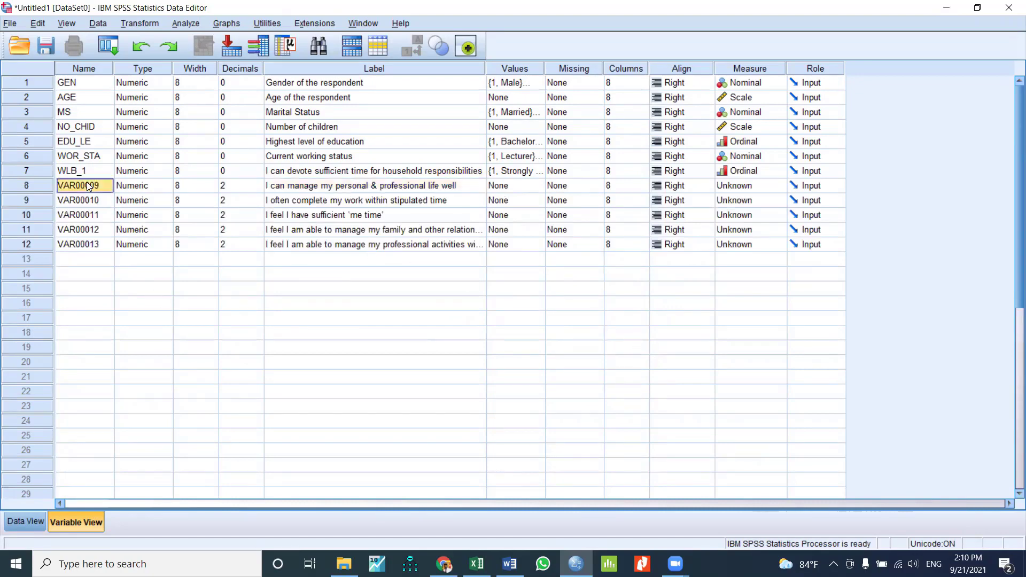
{"action": "type", "text": "WLB"}
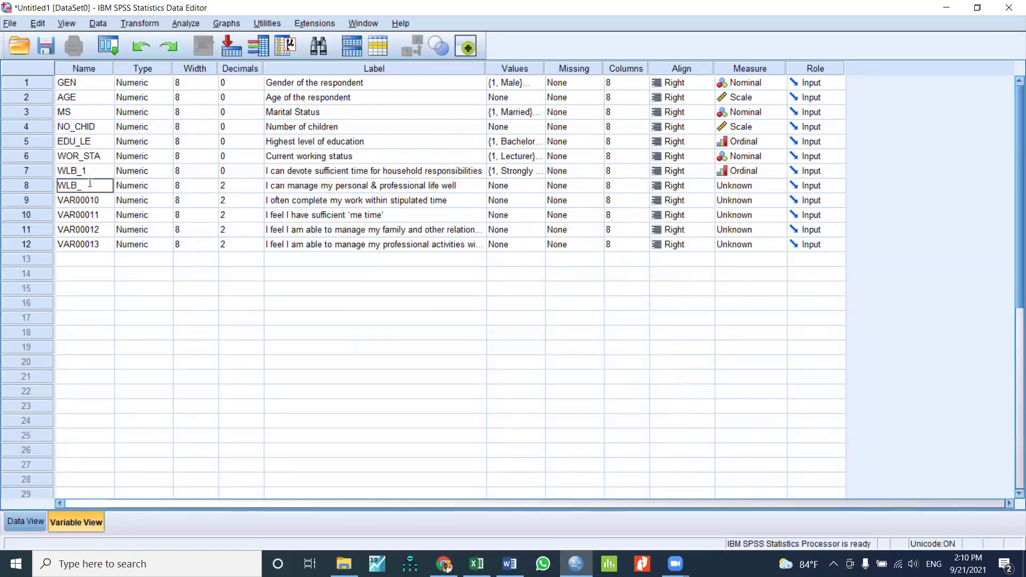
{"action": "type", "text": "_2"}
{"action": "left_click", "coordinate": [93, 201]}
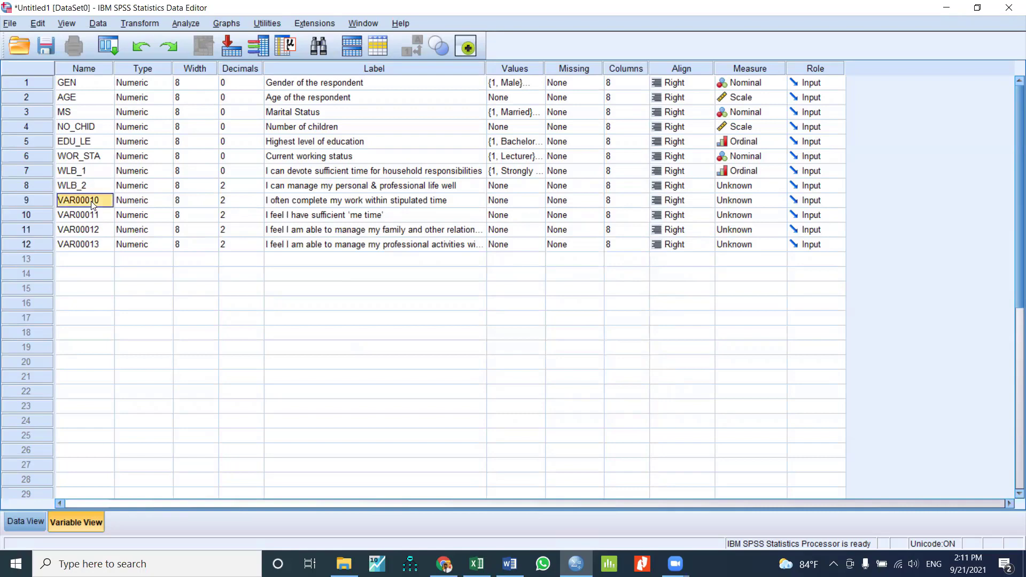
{"action": "type", "text": "WLB_3"}
{"action": "left_click", "coordinate": [93, 219]}
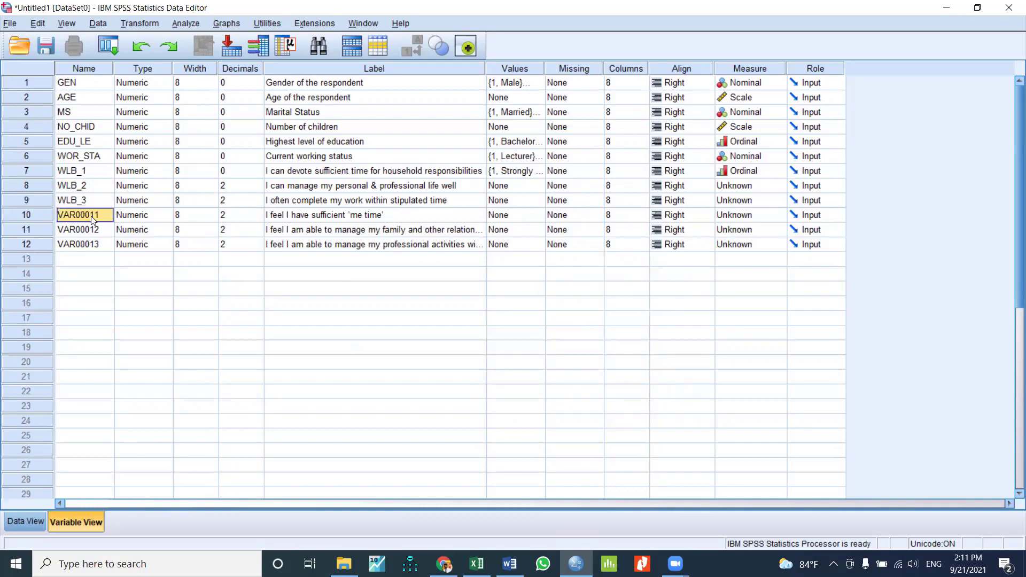
{"action": "type", "text": "WLB_4"}
{"action": "key", "text": "Return"}
Rename the variables in rows 11 and 12 as WLB_5 and WLB_6
{"action": "type", "text": "WLB"}
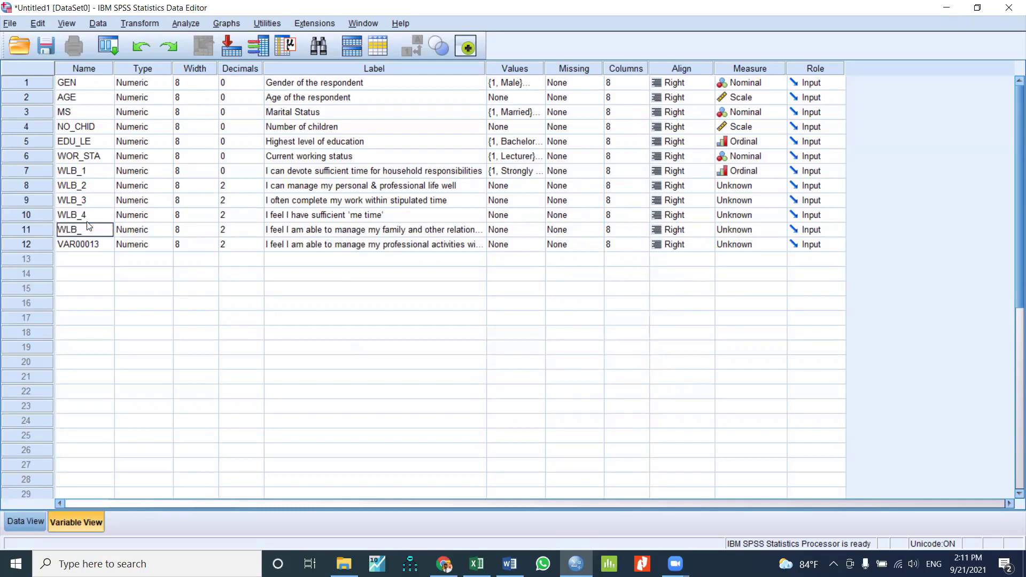
{"action": "type", "text": "_5"}
{"action": "key", "text": "Return"}
{"action": "type", "text": "WLB_6"}
{"action": "left_click", "coordinate": [154, 299]}
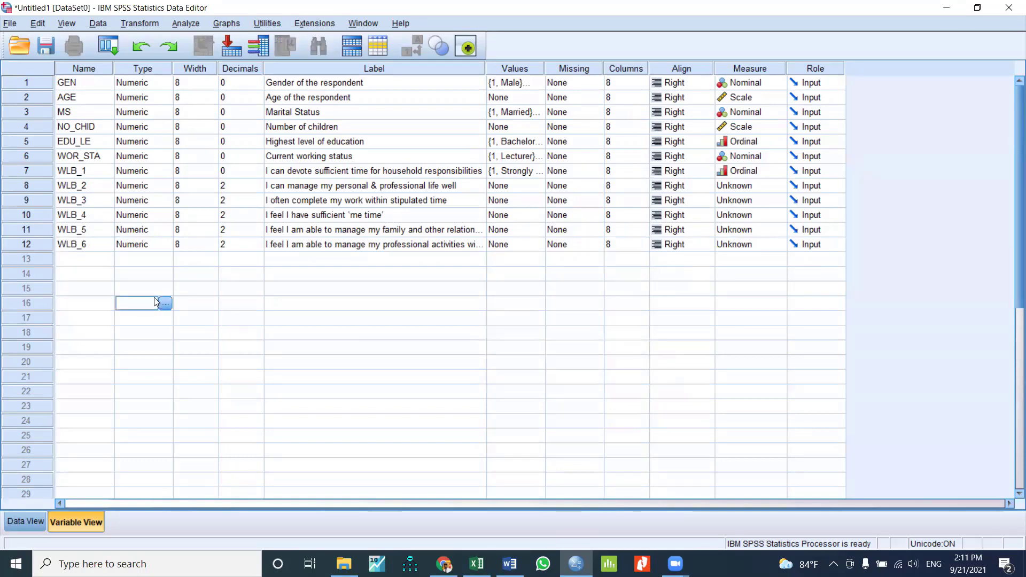
Set the decimals of the variables WLB_2 through WLB_6 to 0
{"action": "left_click", "coordinate": [258, 190]}
{"action": "double_click", "coordinate": [258, 188]}
{"action": "left_click", "coordinate": [258, 203]}
{"action": "double_click", "coordinate": [258, 204]}
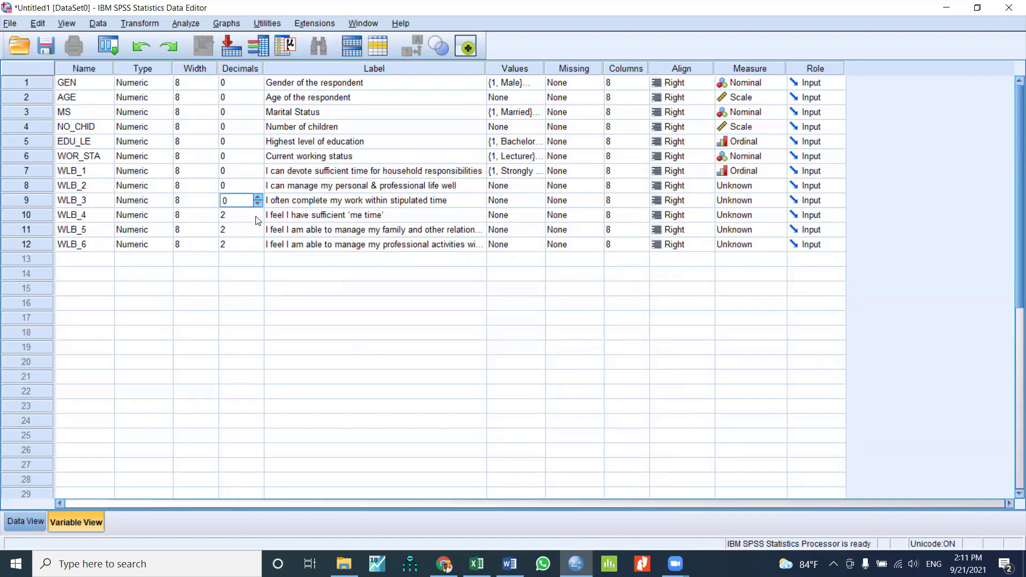
{"action": "left_click", "coordinate": [258, 217]}
{"action": "double_click", "coordinate": [258, 218]}
{"action": "left_click", "coordinate": [256, 231]}
{"action": "double_click", "coordinate": [257, 233]}
{"action": "left_click", "coordinate": [258, 246]}
{"action": "double_click", "coordinate": [258, 247]}
{"action": "left_click", "coordinate": [245, 264]}
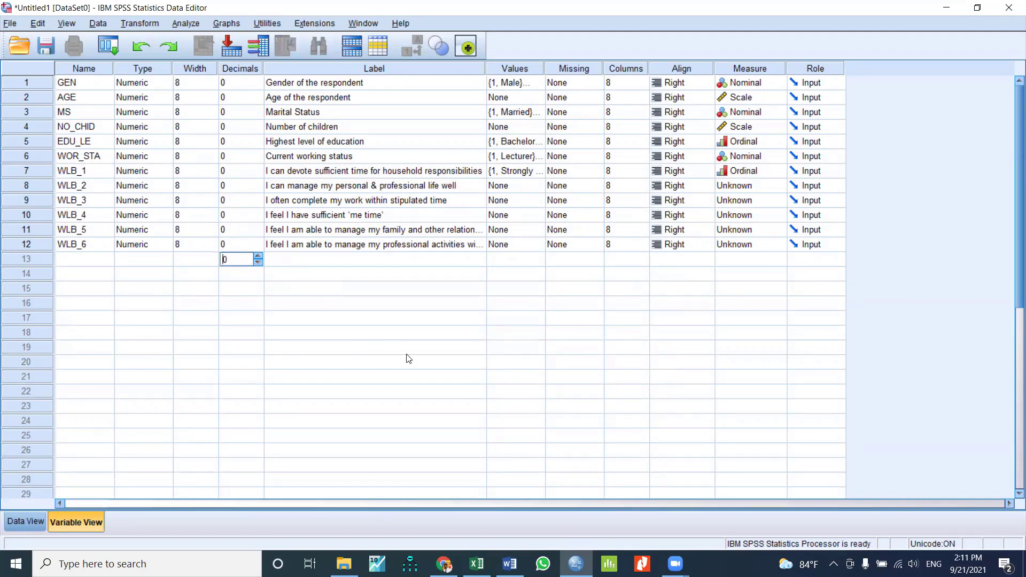
{"action": "left_click", "coordinate": [257, 246]}
{"action": "left_click", "coordinate": [258, 241]}
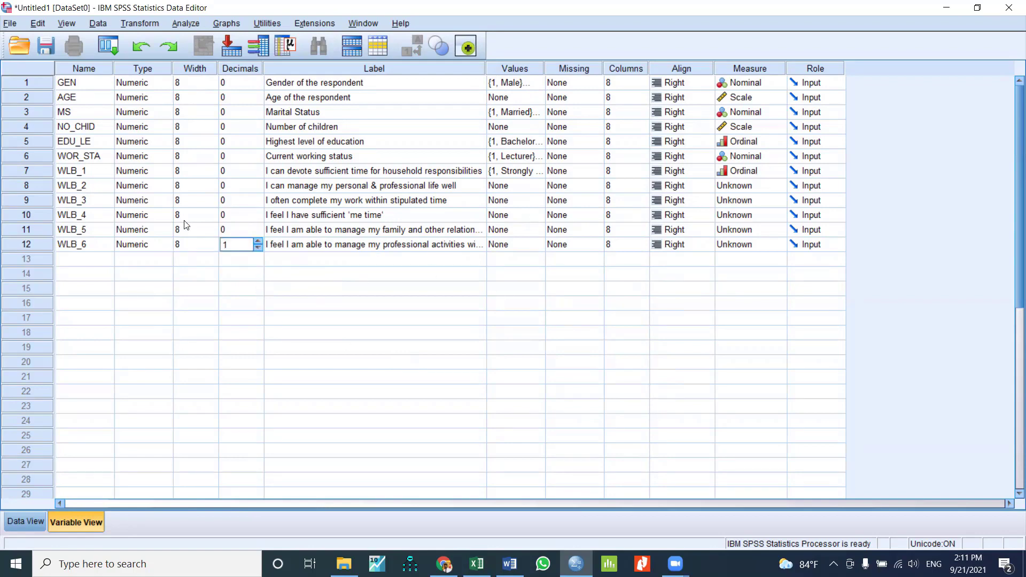
{"action": "left_click", "coordinate": [259, 247]}
Copy the Ordinal measurement level of WLB_1 and paste it to WLB_2 through WLB_6
{"action": "left_click", "coordinate": [782, 170]}
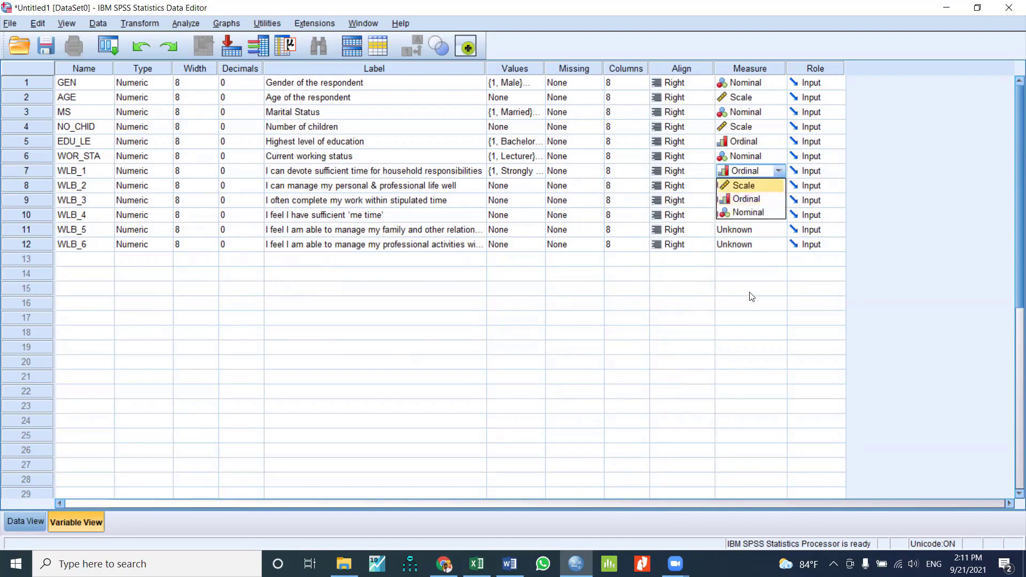
{"action": "left_click", "coordinate": [751, 294]}
{"action": "left_click", "coordinate": [761, 173]}
{"action": "left_click", "coordinate": [696, 171]}
{"action": "left_click", "coordinate": [735, 174]}
{"action": "right_click", "coordinate": [744, 170]}
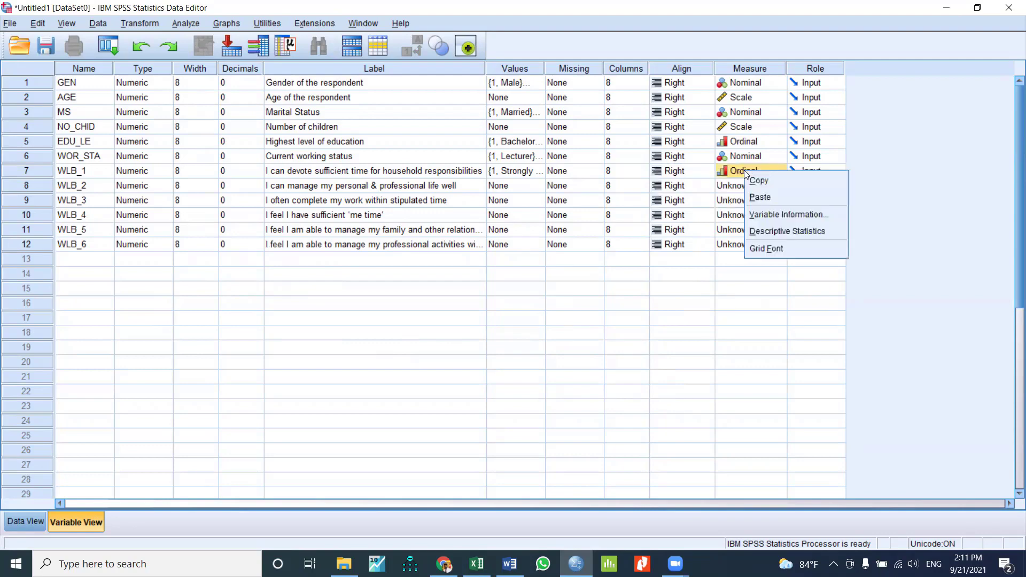
{"action": "left_click", "coordinate": [734, 190]}
{"action": "left_click_drag", "start_coordinate": [733, 190], "coordinate": [727, 244]}
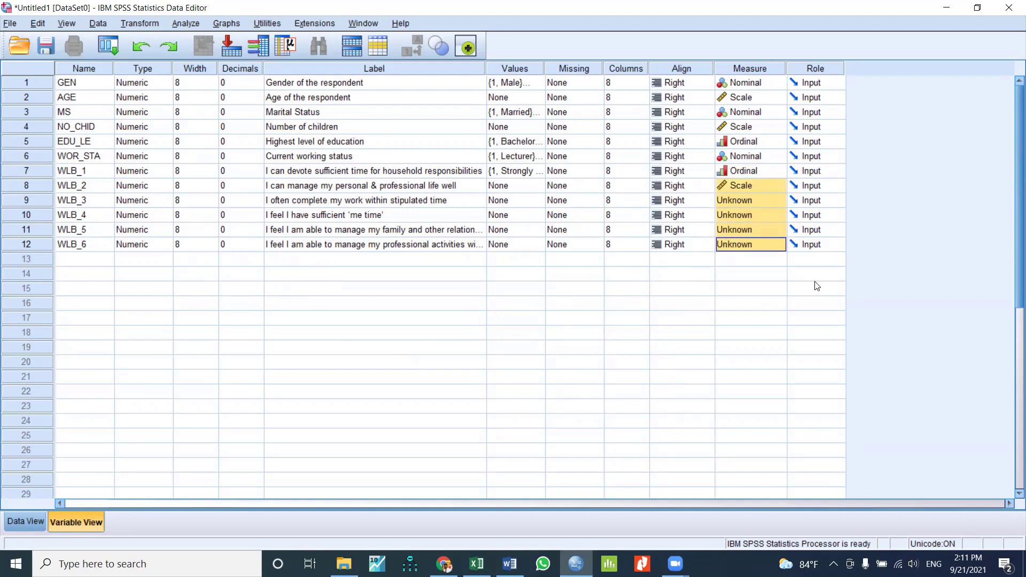
{"action": "key", "text": "ctrl+v"}
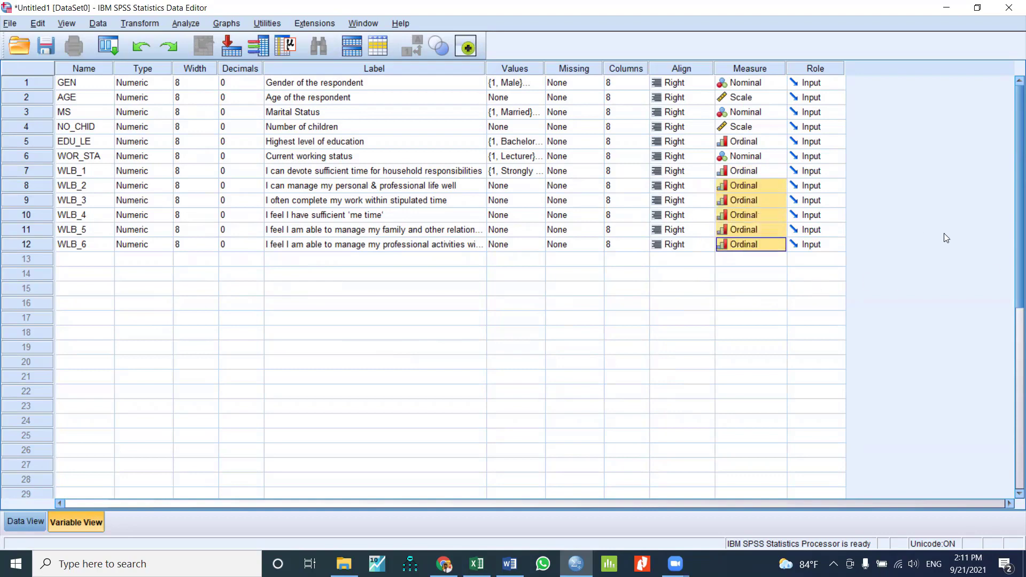
{"action": "left_click", "coordinate": [712, 319]}
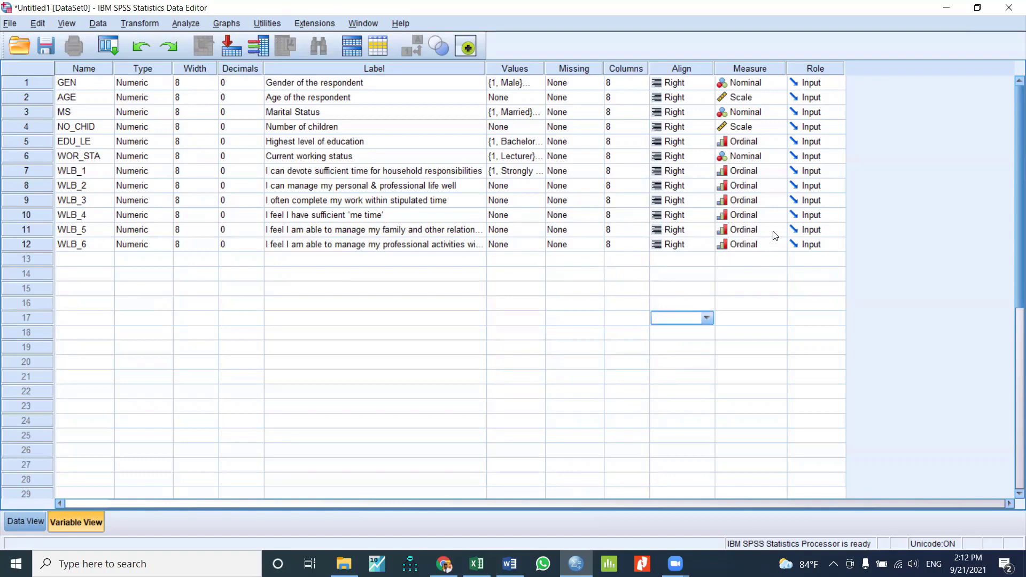
Copy the five-point agreement value labels of the WLB_1 variable
{"action": "right_click", "coordinate": [535, 174]}
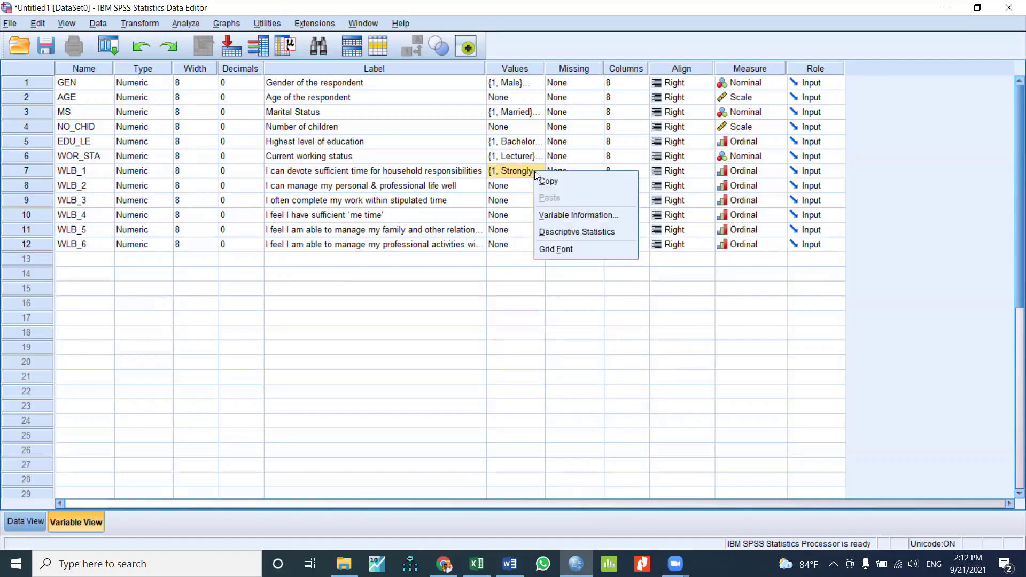
{"action": "left_click", "coordinate": [540, 185]}
{"action": "left_click", "coordinate": [541, 184]}
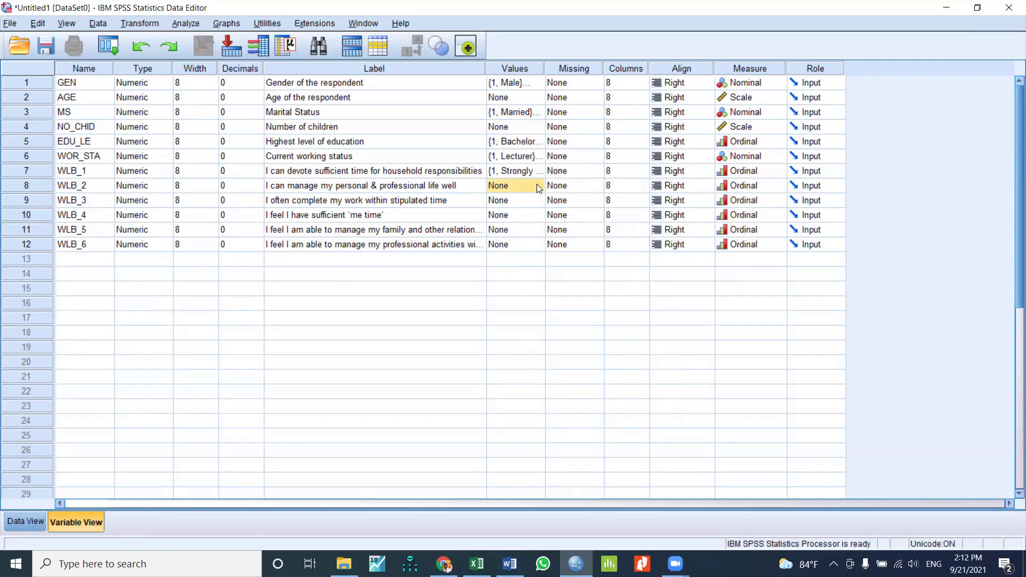
{"action": "left_click", "coordinate": [541, 186]}
{"action": "left_click", "coordinate": [652, 186]}
{"action": "left_click", "coordinate": [541, 229]}
{"action": "left_click", "coordinate": [541, 229]}
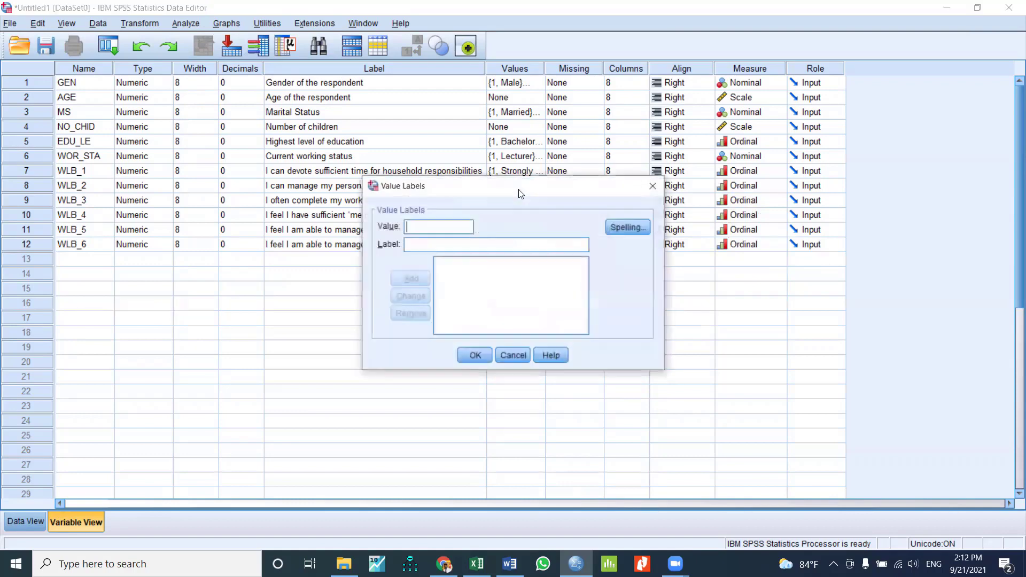
{"action": "left_click", "coordinate": [652, 186]}
{"action": "left_click", "coordinate": [541, 229]}
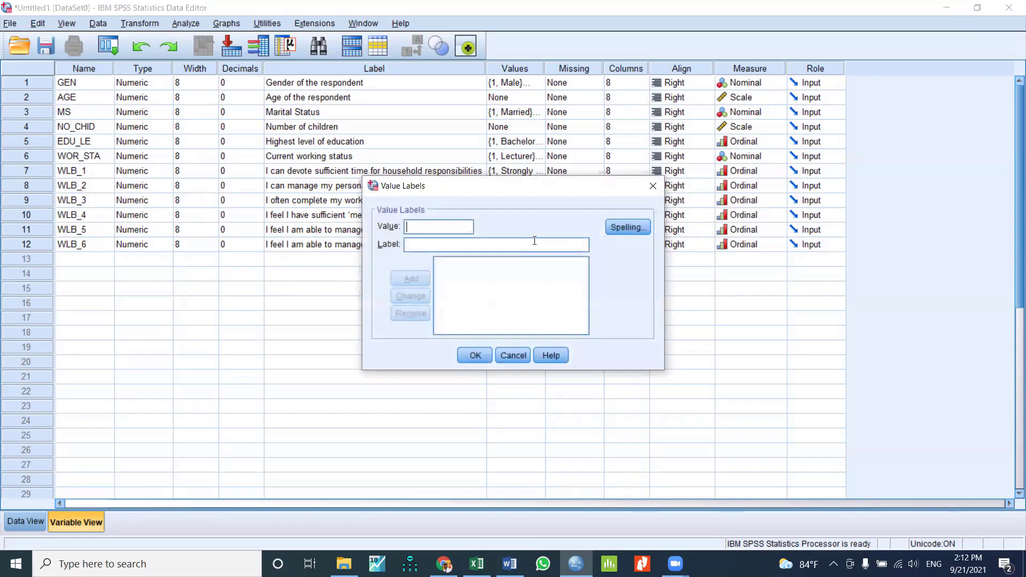
{"action": "left_click", "coordinate": [653, 186]}
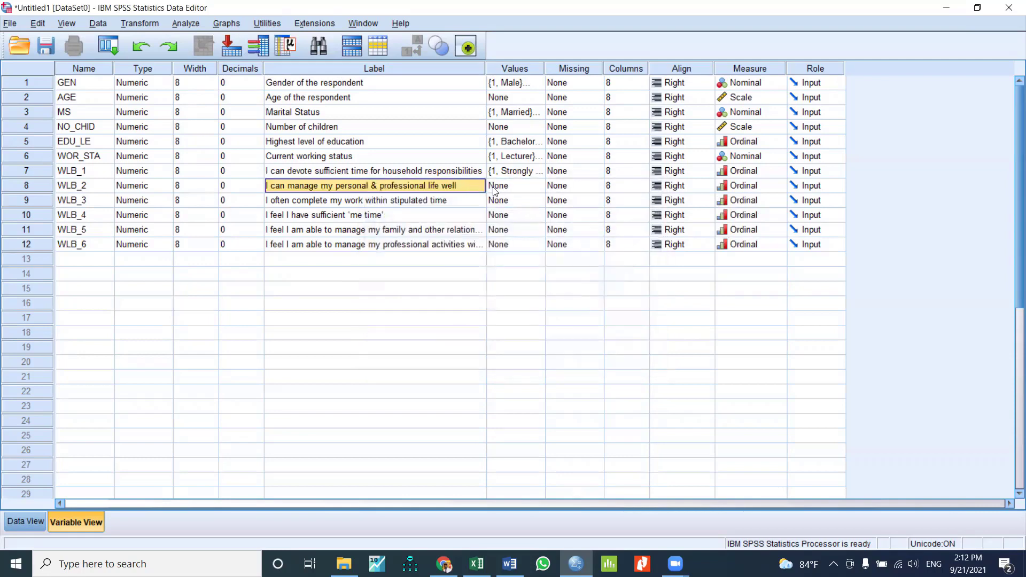
Paste the copied value labels to the variables WLB_2 through WLB_6
{"action": "left_click_drag", "start_coordinate": [496, 190], "coordinate": [496, 245]}
{"action": "right_click", "coordinate": [519, 198]}
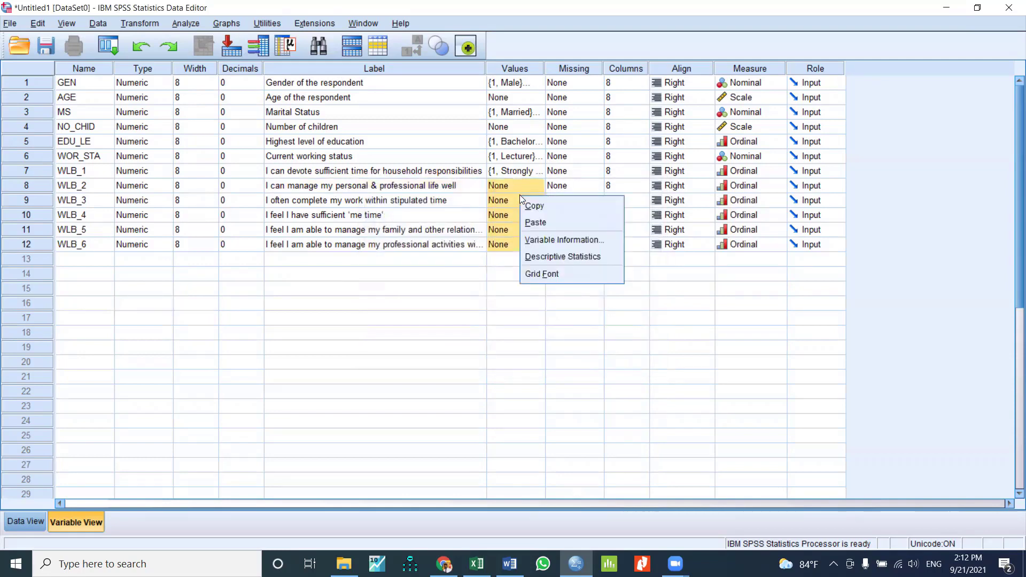
{"action": "left_click", "coordinate": [534, 220]}
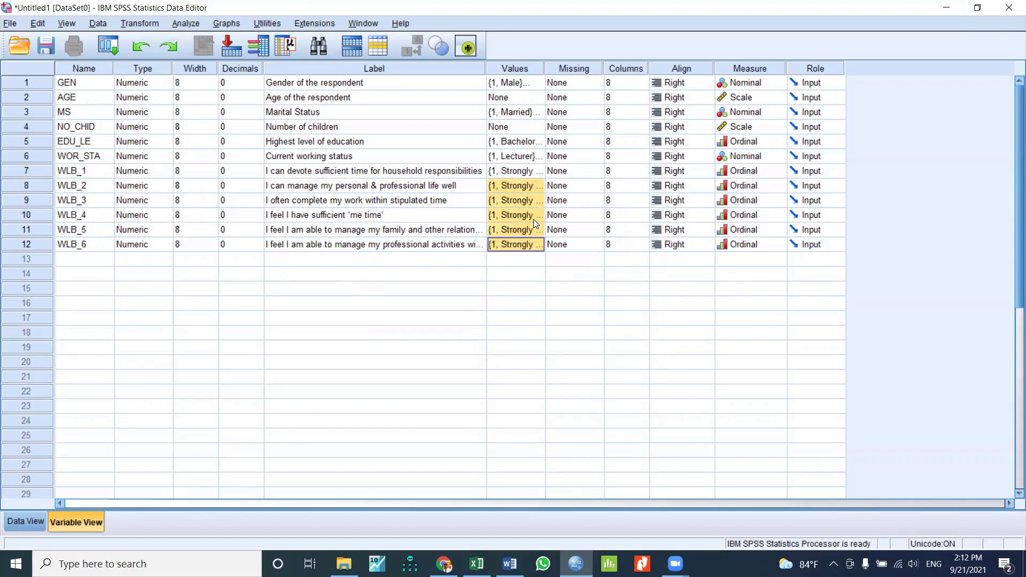
Check the pasted value labels of the WLB_2 and WLB_6 variables
{"action": "left_click", "coordinate": [539, 186]}
{"action": "left_click", "coordinate": [539, 186]}
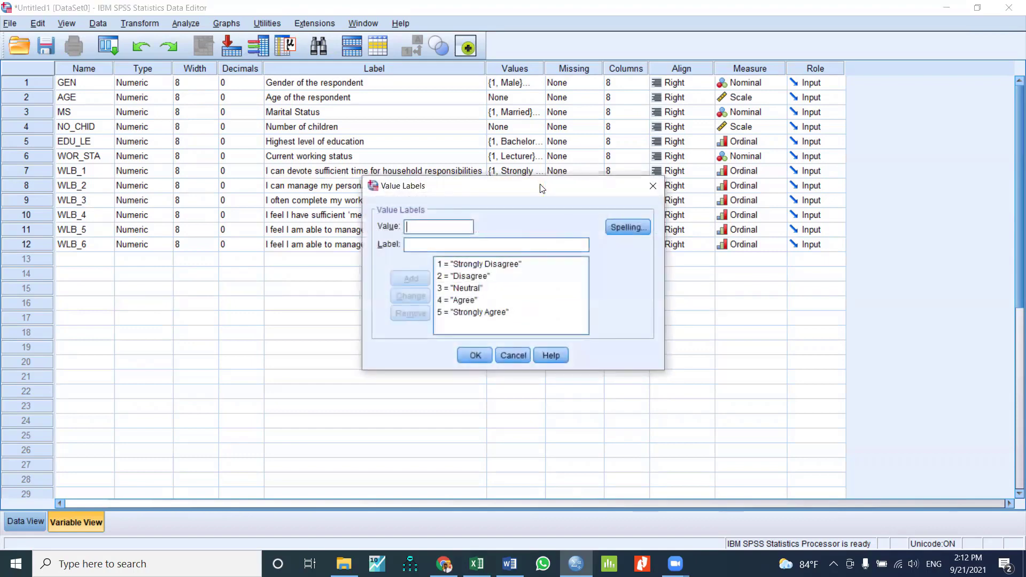
{"action": "left_click", "coordinate": [476, 355]}
{"action": "left_click", "coordinate": [541, 235]}
{"action": "left_click", "coordinate": [541, 235]}
{"action": "left_click", "coordinate": [481, 354]}
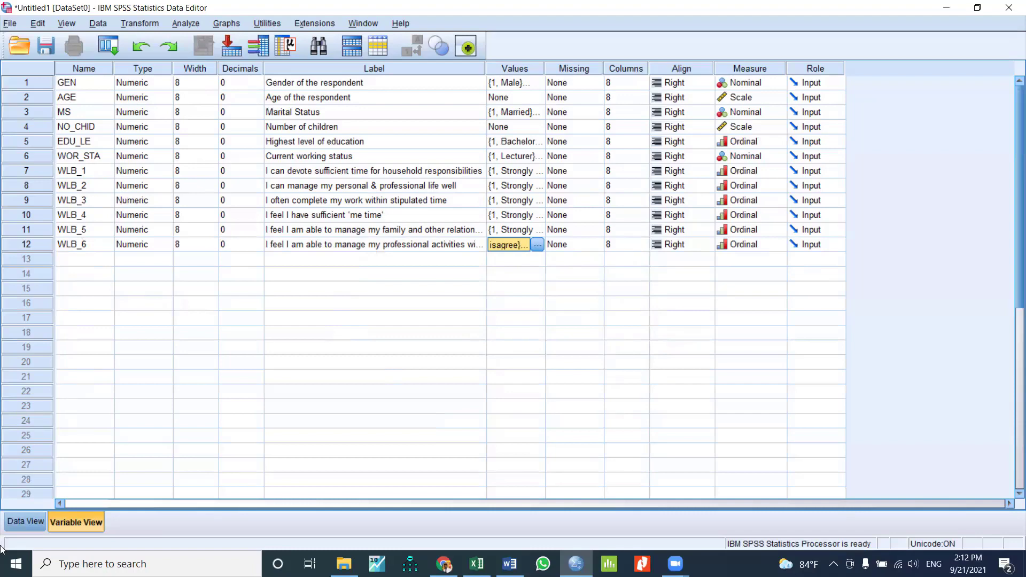
Show the data sheet and widen the WOR_STA column so its name fits on one line
{"action": "left_click", "coordinate": [31, 525]}
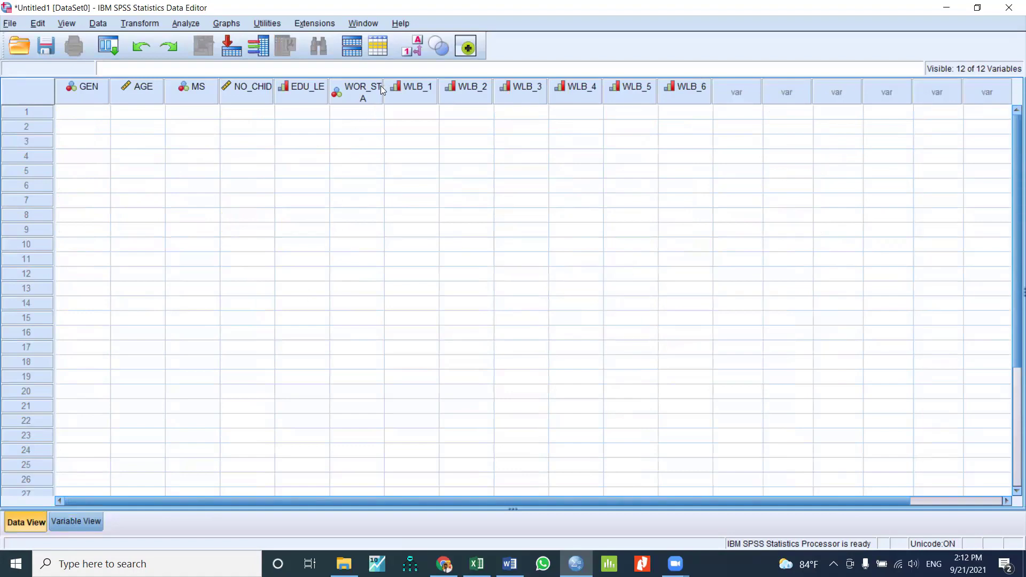
{"action": "left_click_drag", "start_coordinate": [384, 86], "coordinate": [402, 86]}
{"action": "left_click", "coordinate": [399, 143]}
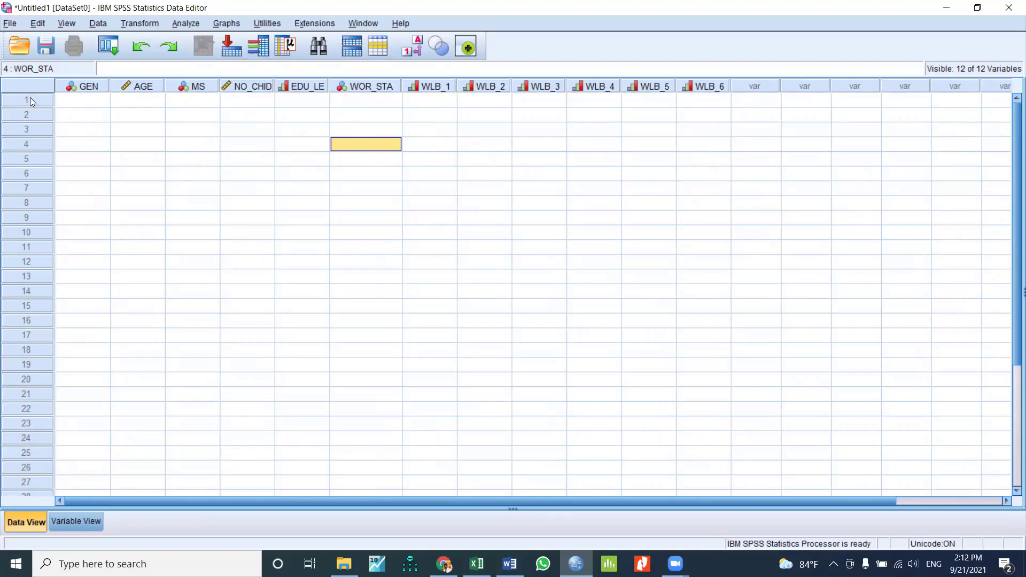
For the first respondent in row 1, enter GEN 1, AGE 32 and MS 1
{"action": "left_click", "coordinate": [77, 100]}
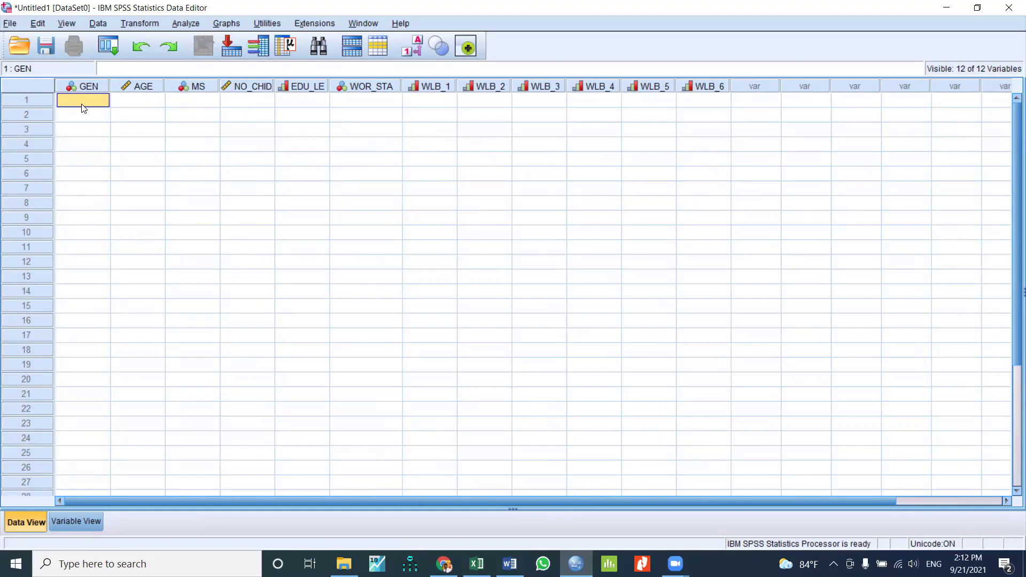
{"action": "type", "text": "1"}
{"action": "key", "text": "Tab"}
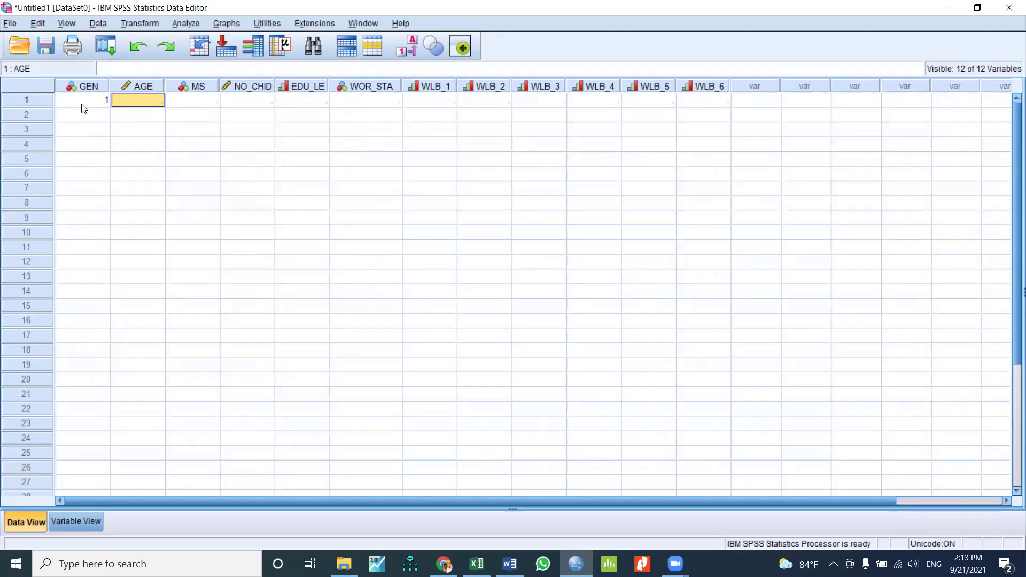
{"action": "type", "text": "32"}
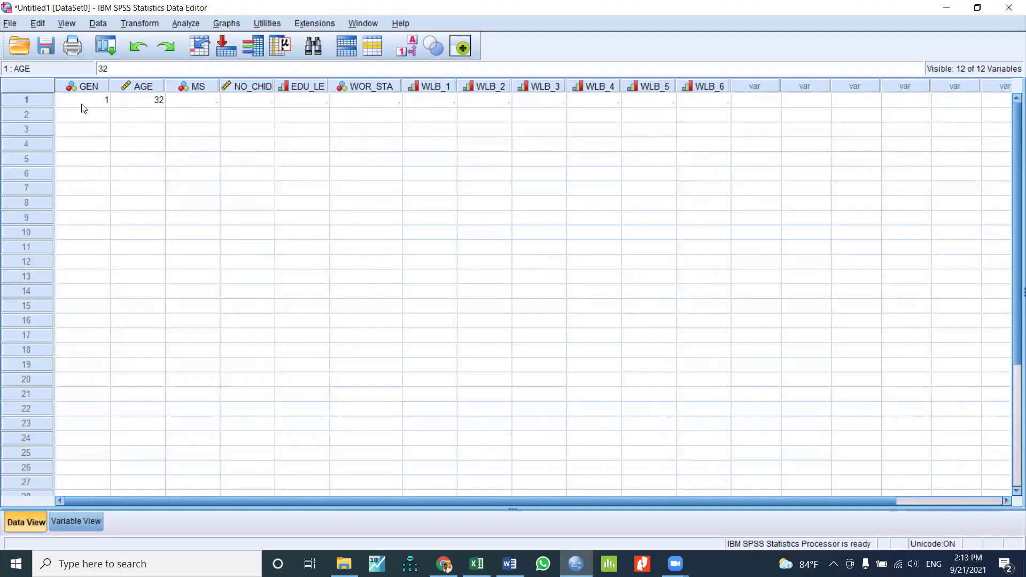
{"action": "key", "text": "Tab"}
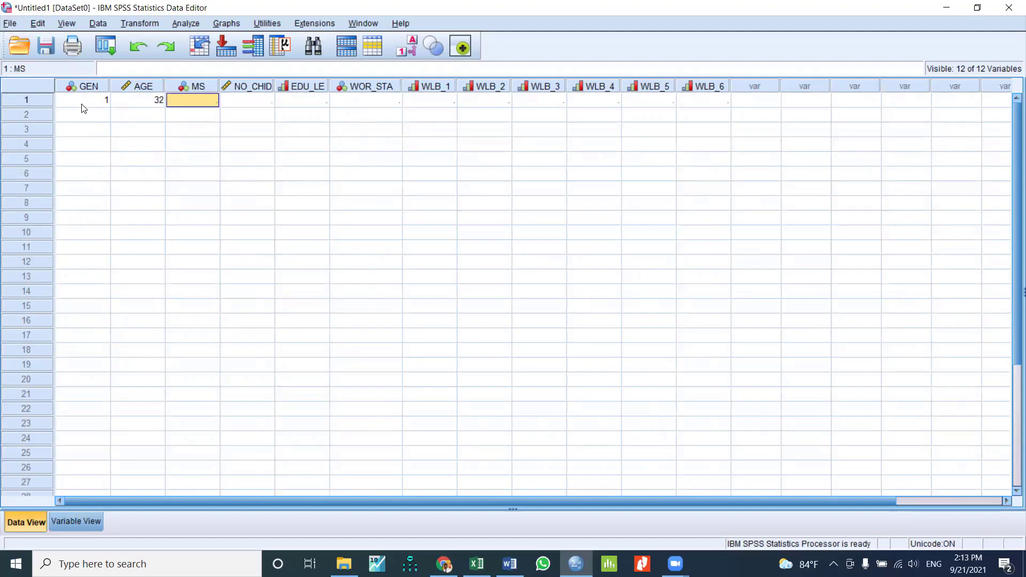
{"action": "type", "text": "1"}
{"action": "key", "text": "Tab"}
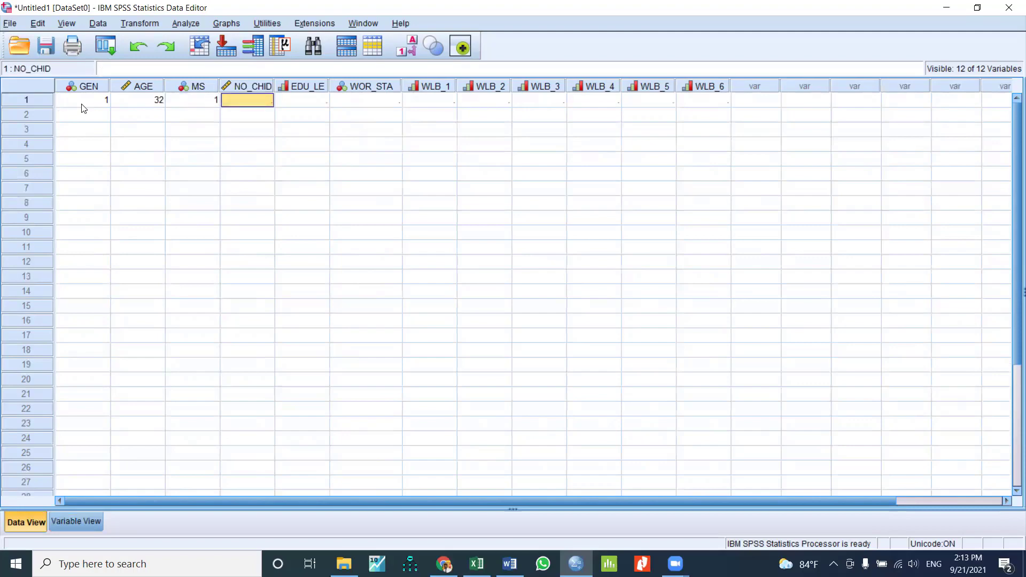
Continue the first respondent's record in row 1 with NO_CHID 1, EDU_LE 2 and WOR_STA 2
{"action": "type", "text": "1"}
{"action": "key", "text": "Tab"}
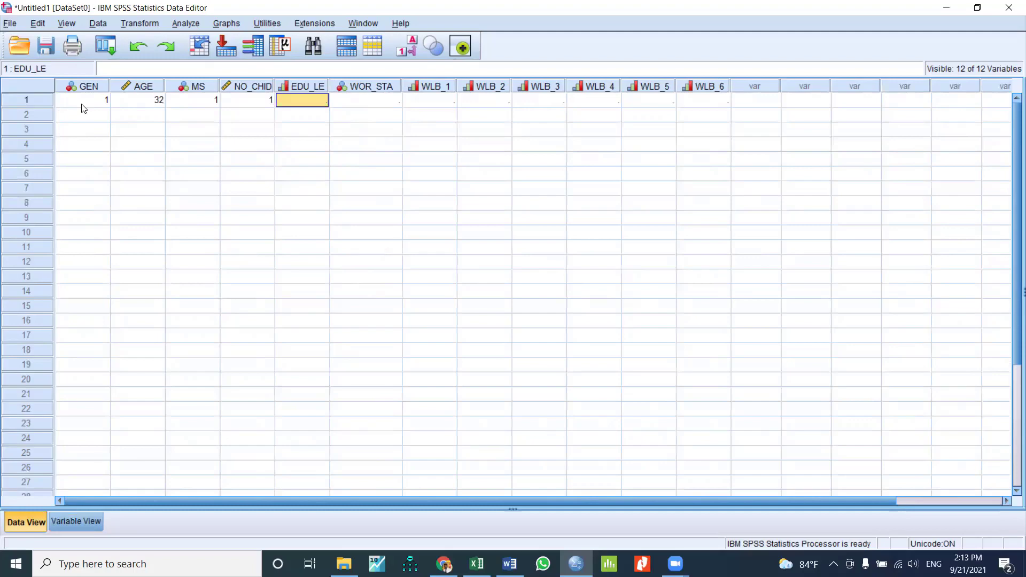
{"action": "type", "text": "2"}
{"action": "key", "text": "Tab"}
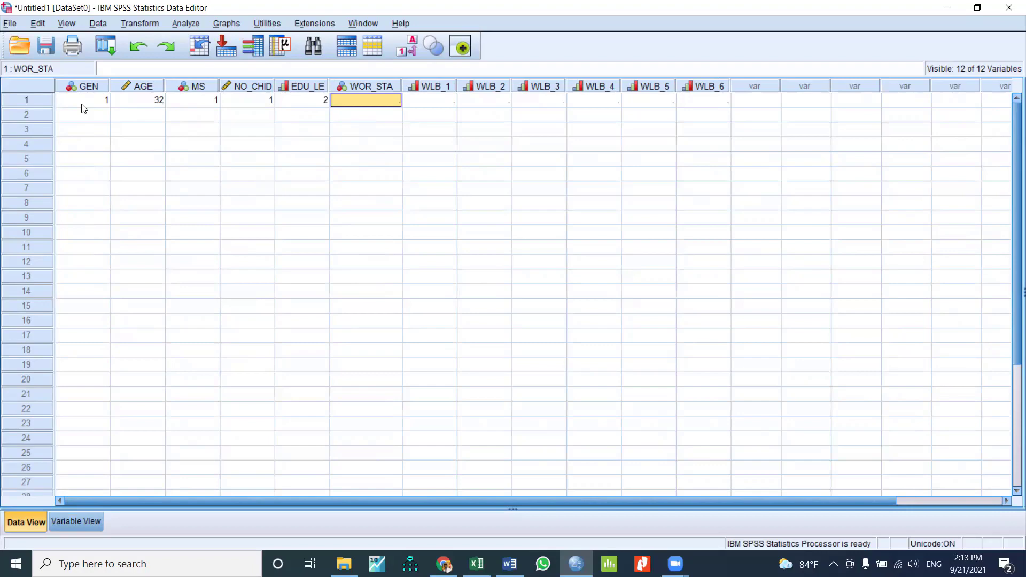
{"action": "type", "text": "2"}
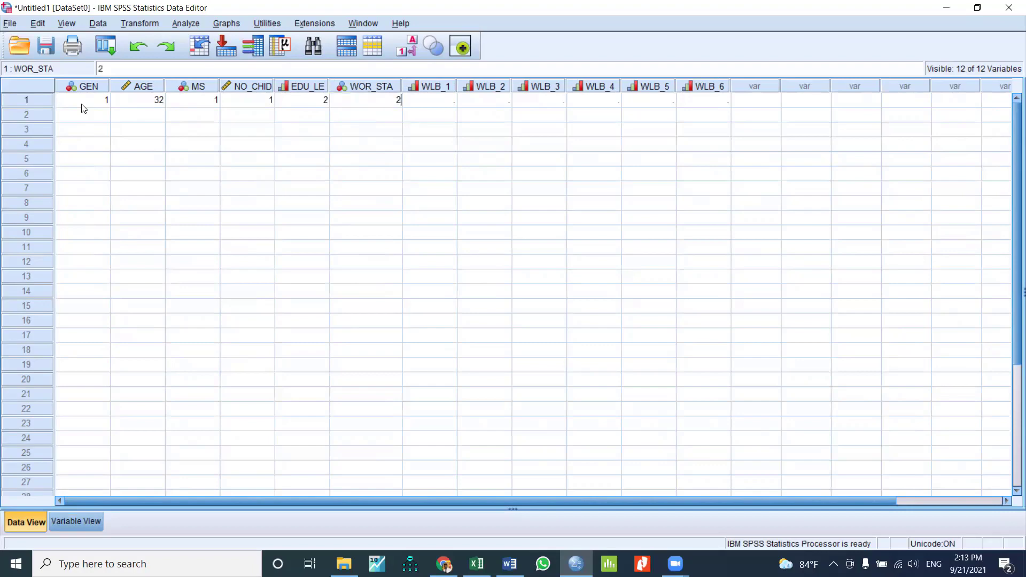
{"action": "key", "text": "Tab"}
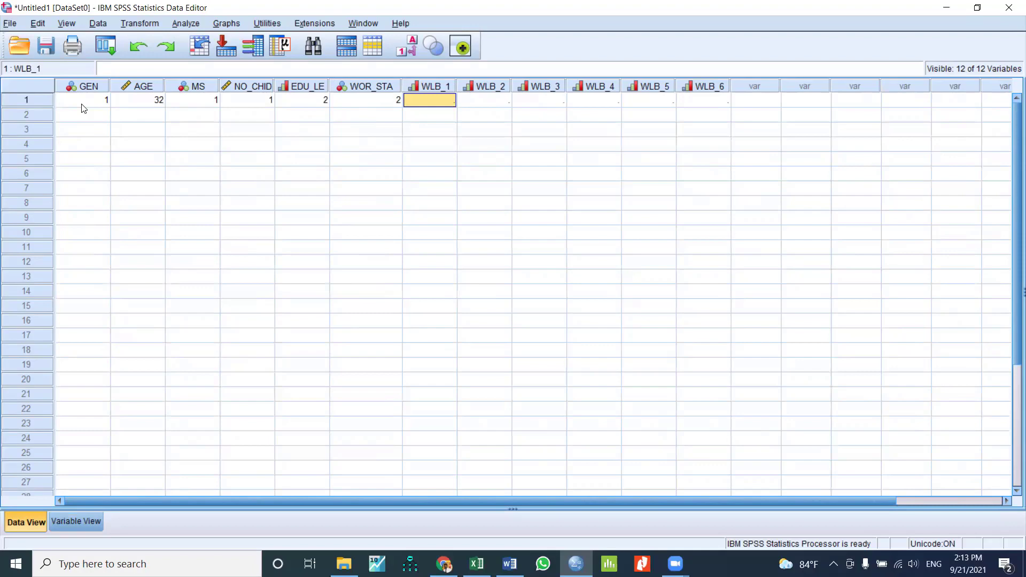
Enter the first respondent's Work-life Balance answers in WLB_1 through WLB_6 as 5, 4, 4, 3, 4 and 4
{"action": "type", "text": "5"}
{"action": "key", "text": "Tab"}
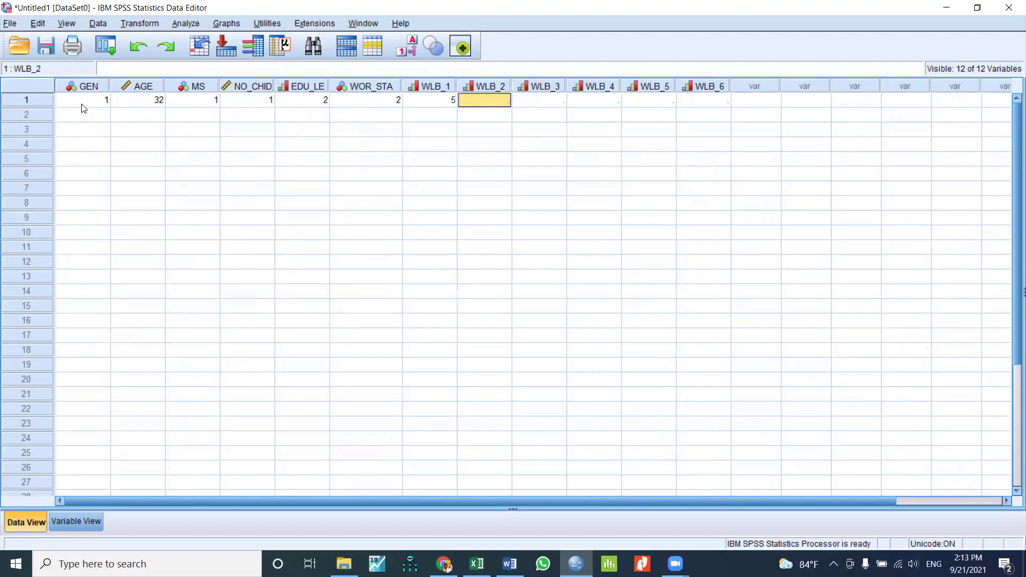
{"action": "type", "text": "4"}
{"action": "key", "text": "Tab"}
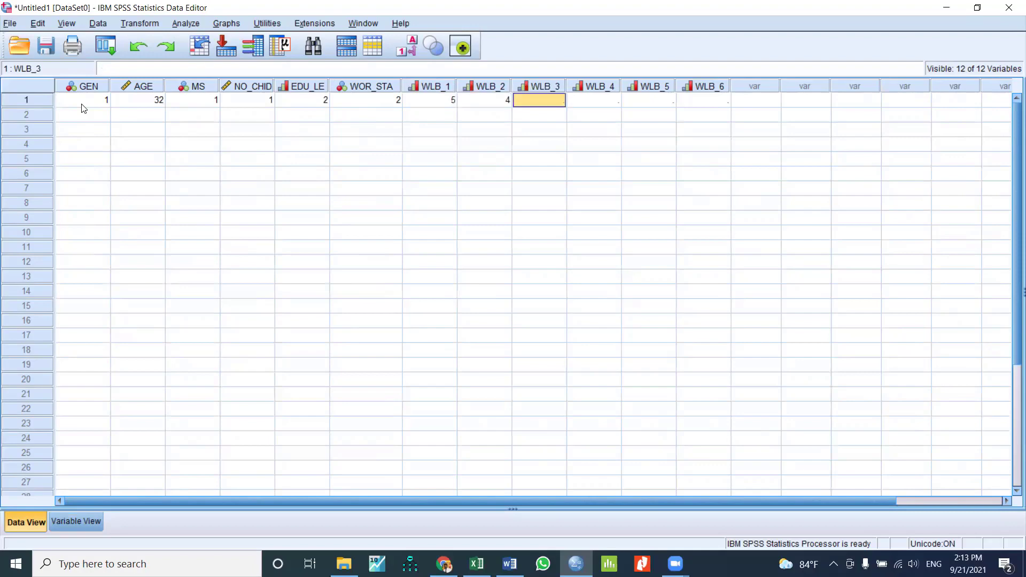
{"action": "type", "text": "4"}
{"action": "key", "text": "Tab"}
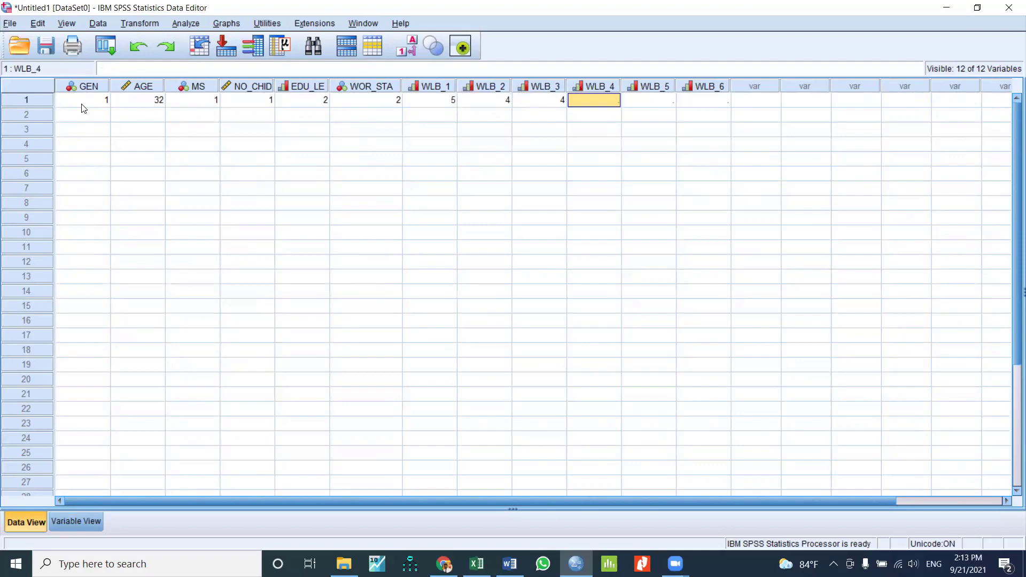
{"action": "type", "text": "3"}
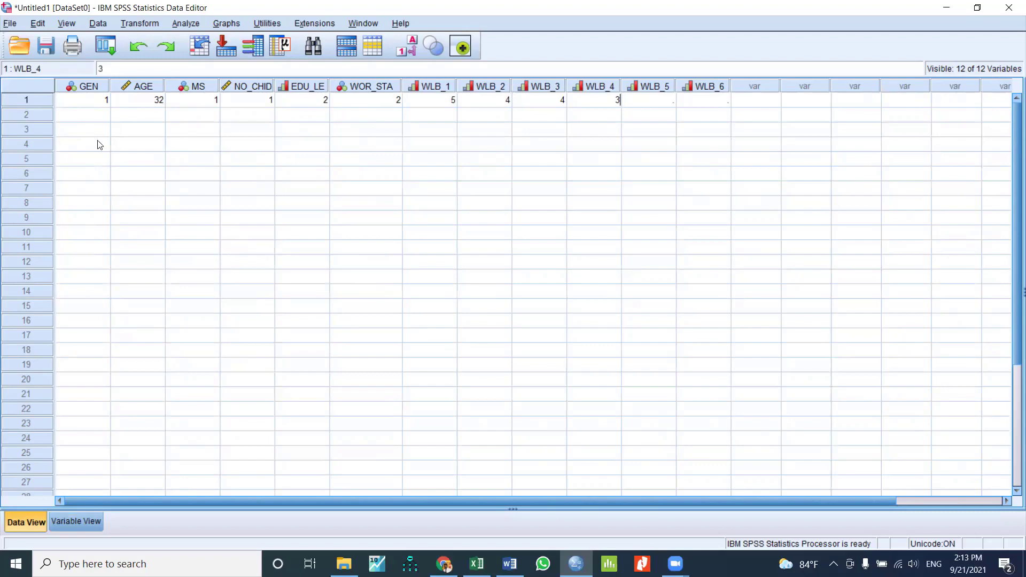
{"action": "key", "text": "Tab"}
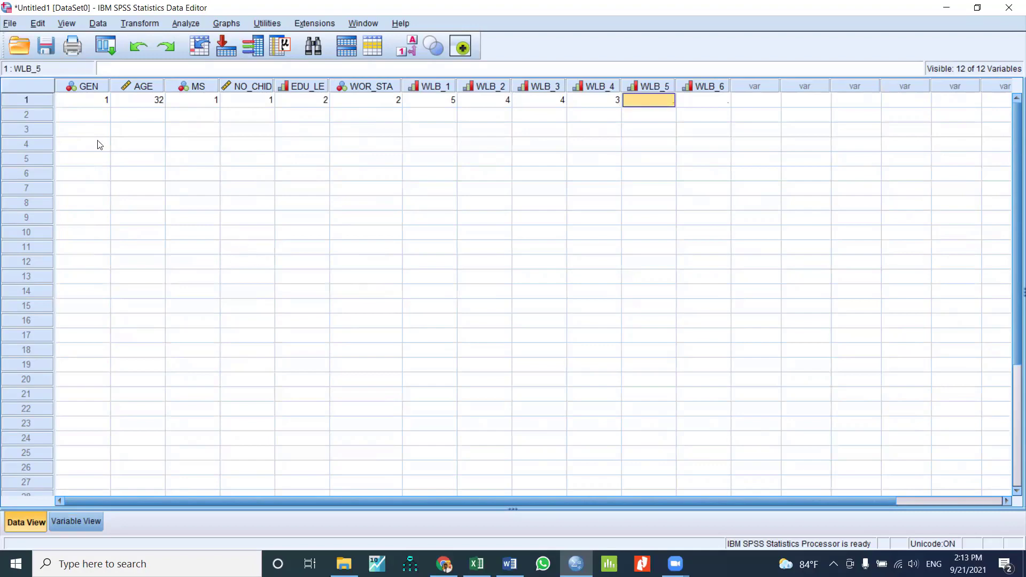
{"action": "type", "text": "4"}
{"action": "key", "text": "Tab"}
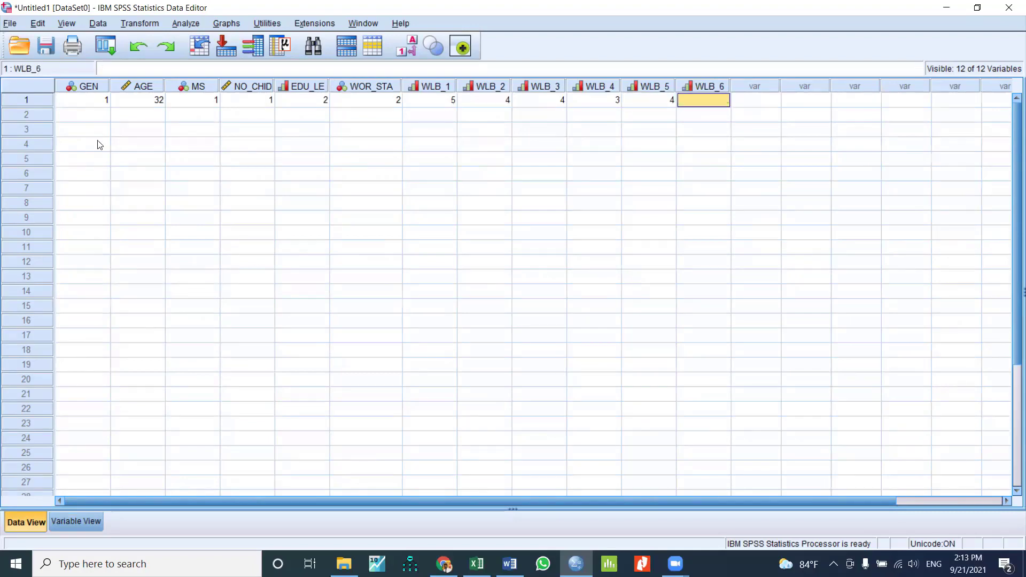
{"action": "type", "text": "4"}
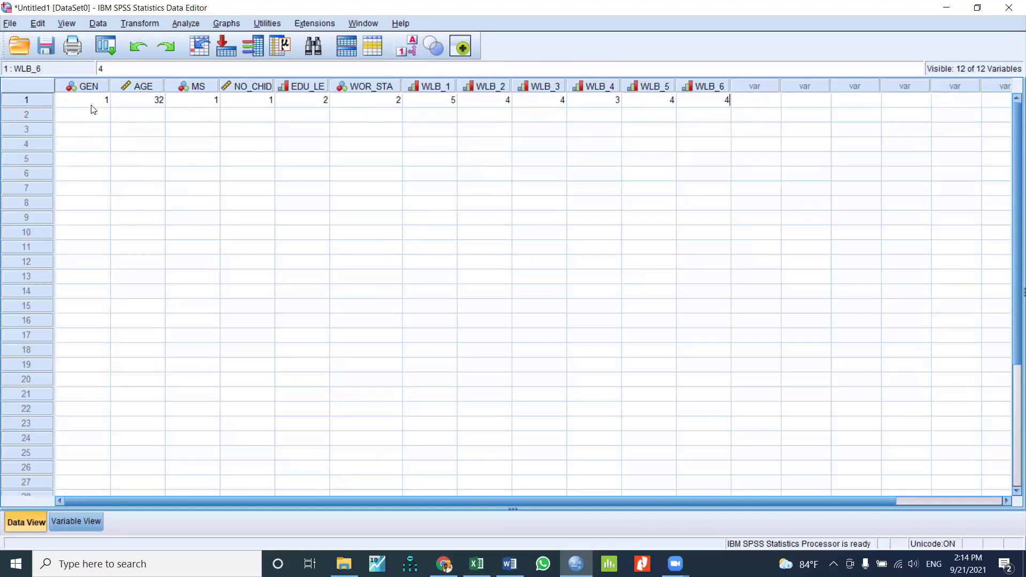
Display value labels instead of numeric codes in the data sheet
{"action": "left_click", "coordinate": [399, 54]}
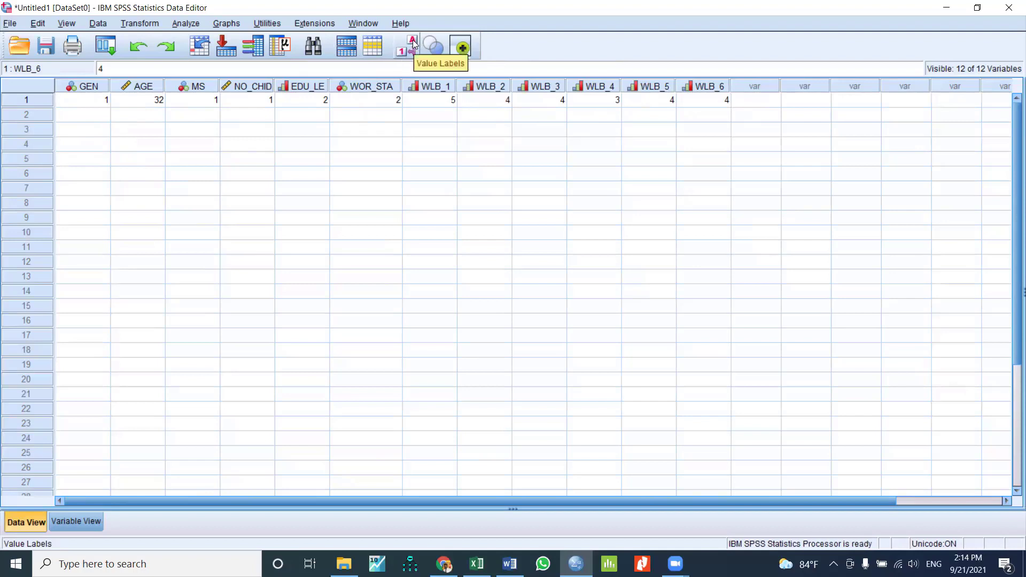
{"action": "left_click", "coordinate": [414, 45]}
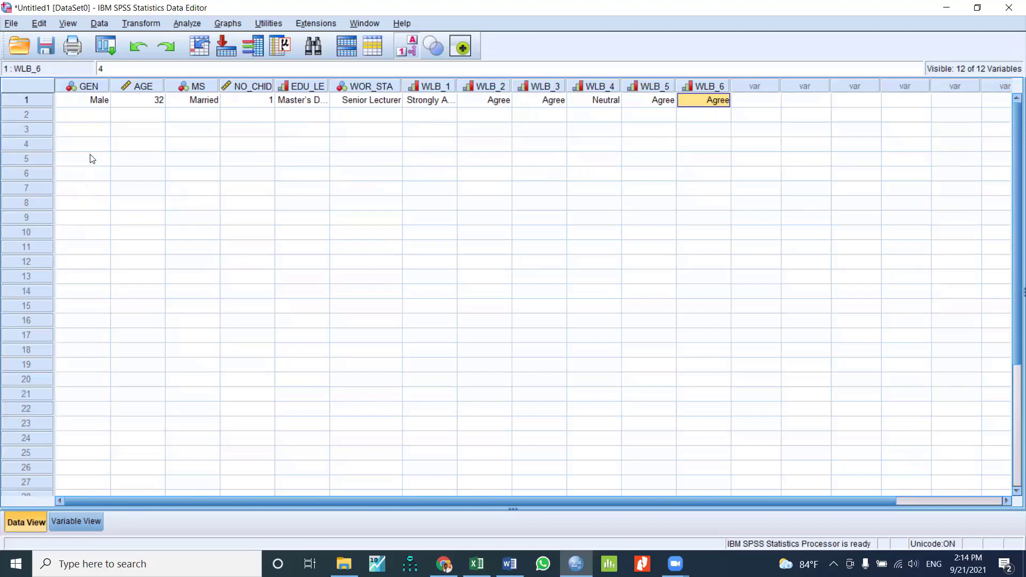
Change the GEN variable's type to String, accepting the loss of its value labels, and return to the data sheet
{"action": "left_click", "coordinate": [81, 86]}
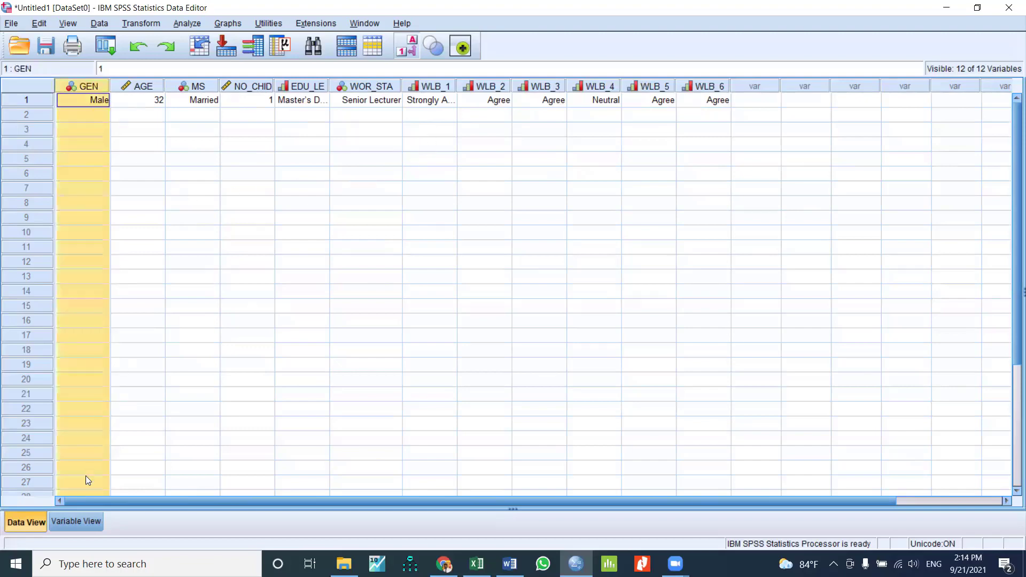
{"action": "double_click", "coordinate": [101, 85]}
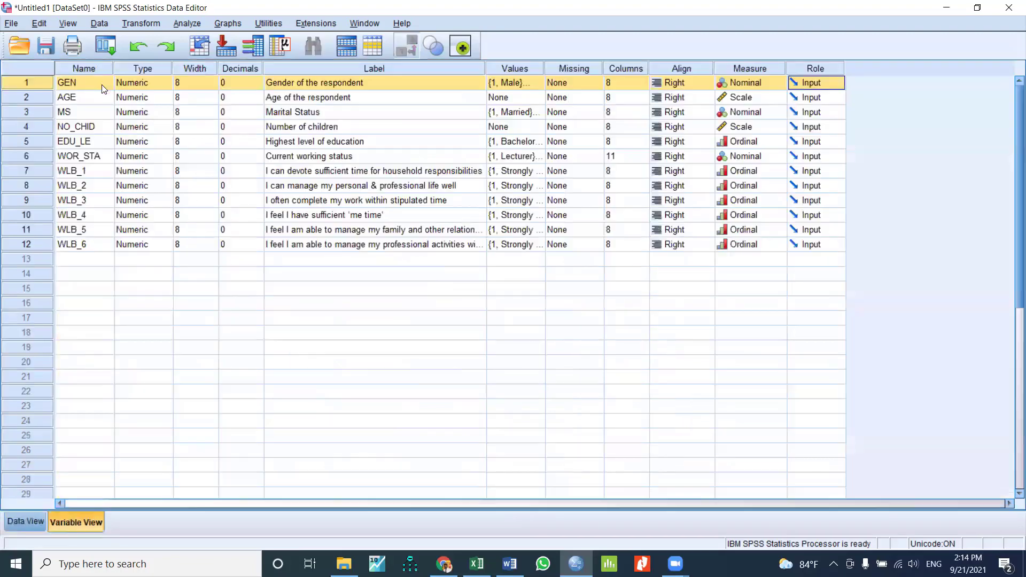
{"action": "left_click", "coordinate": [135, 82]}
{"action": "left_click", "coordinate": [165, 84]}
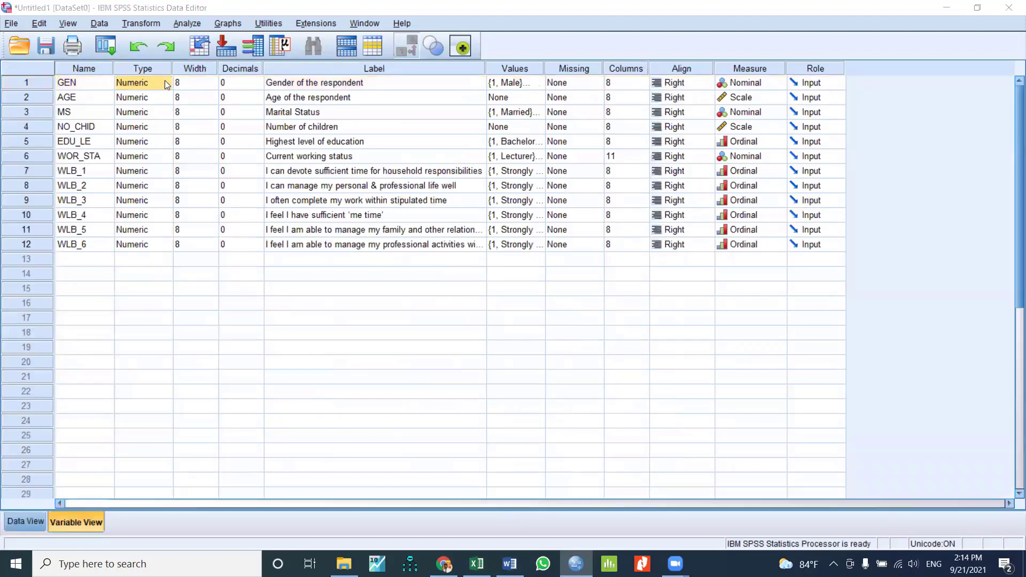
{"action": "left_click", "coordinate": [384, 298]}
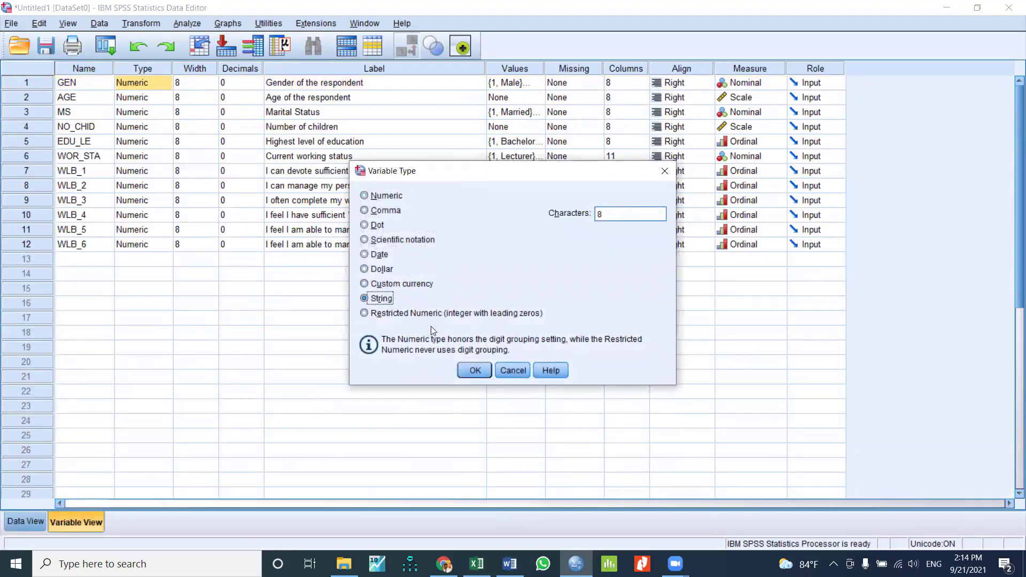
{"action": "left_click", "coordinate": [474, 370]}
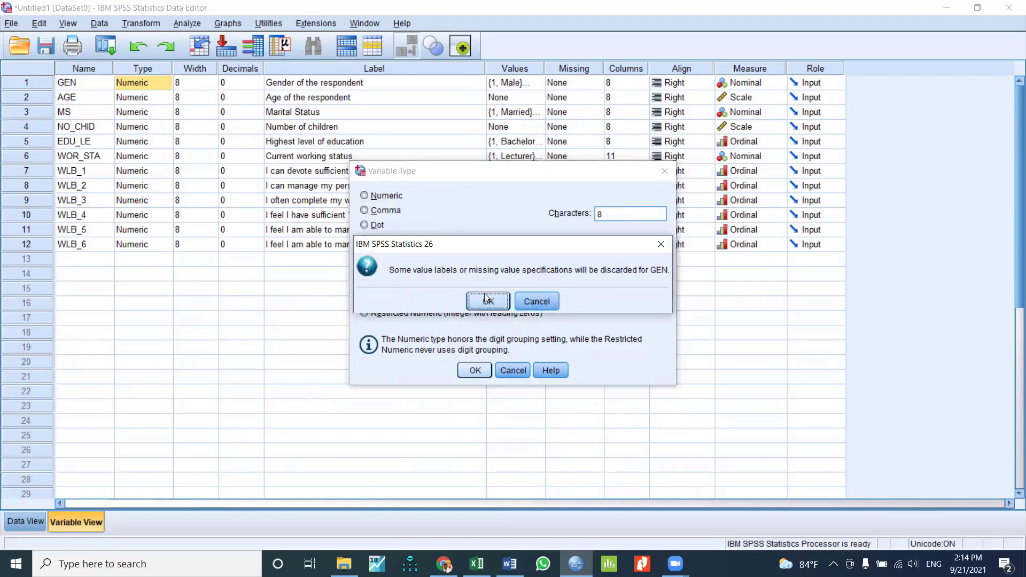
{"action": "left_click", "coordinate": [488, 300]}
{"action": "left_click", "coordinate": [26, 520]}
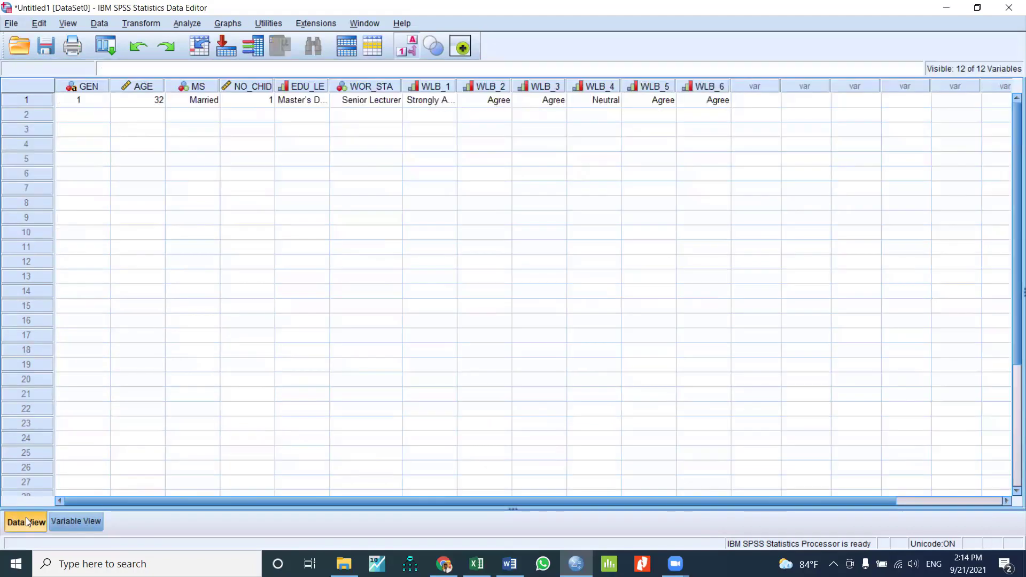
Replace the first respondent's GEN value in row 1 with the letter M
{"action": "left_click", "coordinate": [96, 104]}
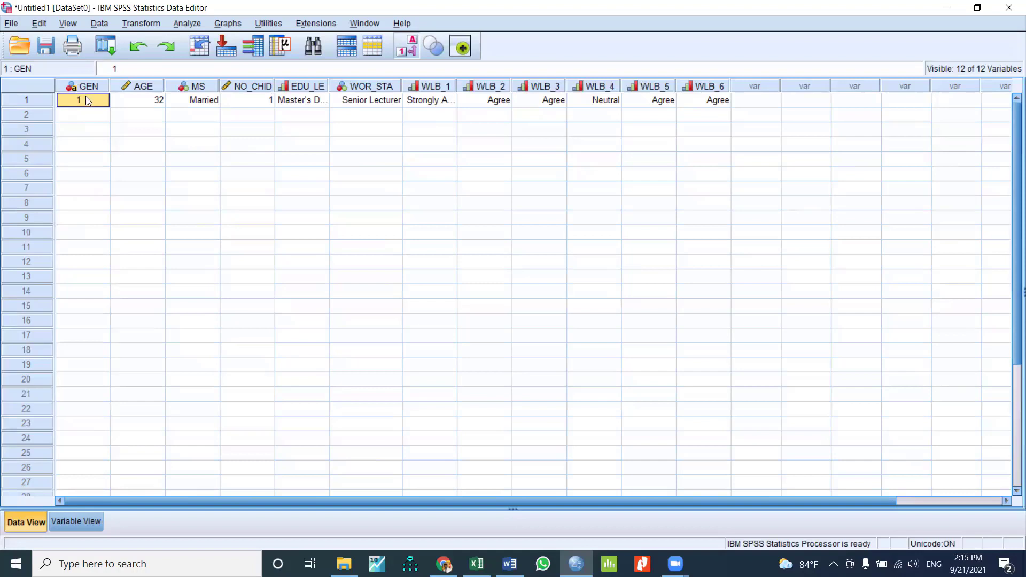
{"action": "left_click", "coordinate": [80, 131]}
{"action": "left_click", "coordinate": [82, 100]}
{"action": "double_click", "coordinate": [81, 100]}
{"action": "left_click", "coordinate": [81, 134]}
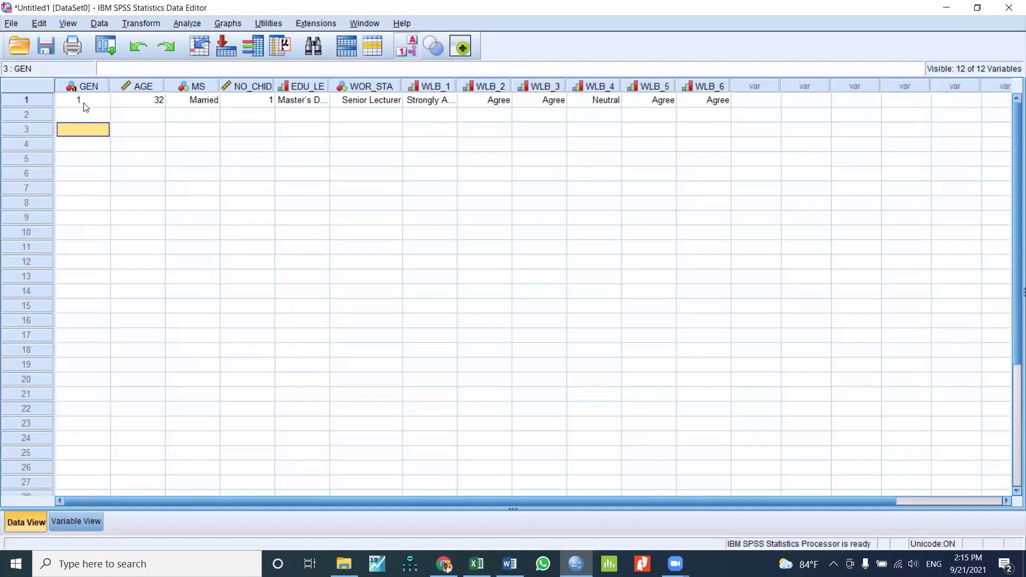
{"action": "left_click", "coordinate": [86, 105]}
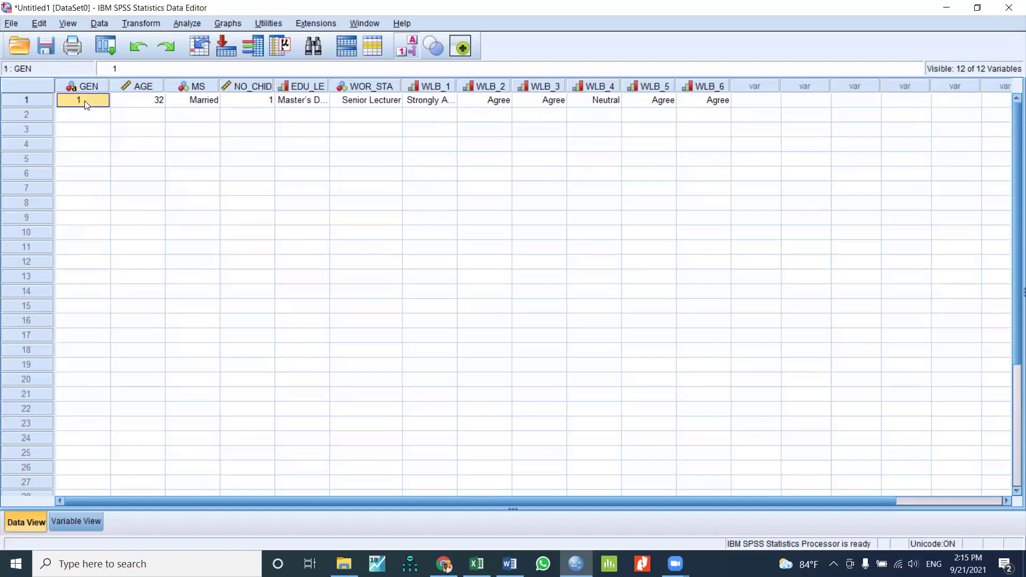
{"action": "double_click", "coordinate": [86, 105]}
{"action": "left_click", "coordinate": [85, 102]}
{"action": "double_click", "coordinate": [85, 102]}
{"action": "type", "text": "M"}
{"action": "left_click", "coordinate": [71, 119]}
{"action": "left_click", "coordinate": [92, 99]}
Try to edit the first respondent's numeric NO_CHID value in row 1
{"action": "left_click", "coordinate": [249, 103]}
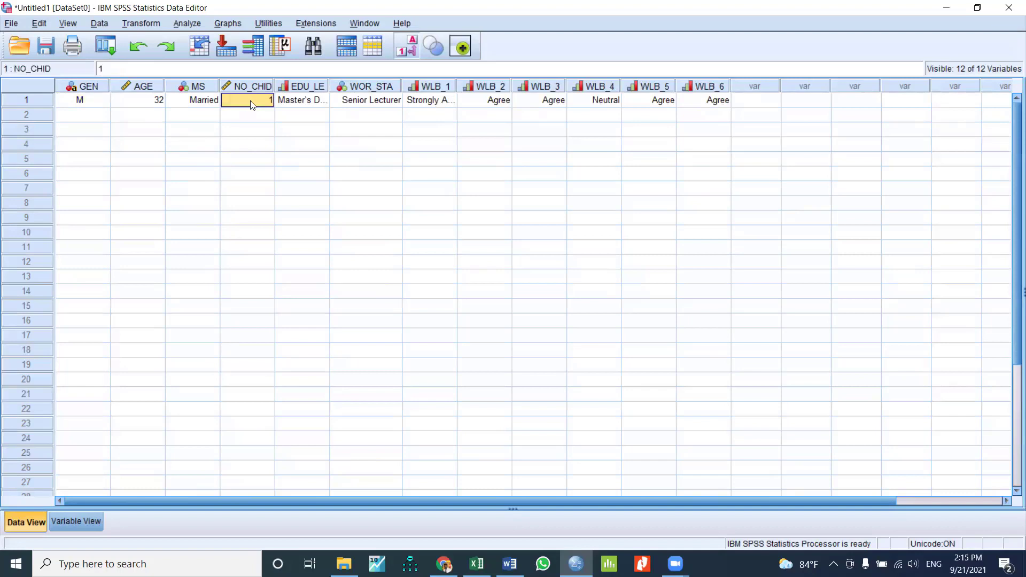
{"action": "double_click", "coordinate": [251, 104]}
{"action": "left_click_drag", "start_coordinate": [258, 100], "coordinate": [270, 99]}
{"action": "left_click", "coordinate": [273, 150]}
{"action": "left_click", "coordinate": [261, 104]}
{"action": "double_click", "coordinate": [261, 106]}
{"action": "left_click", "coordinate": [270, 122]}
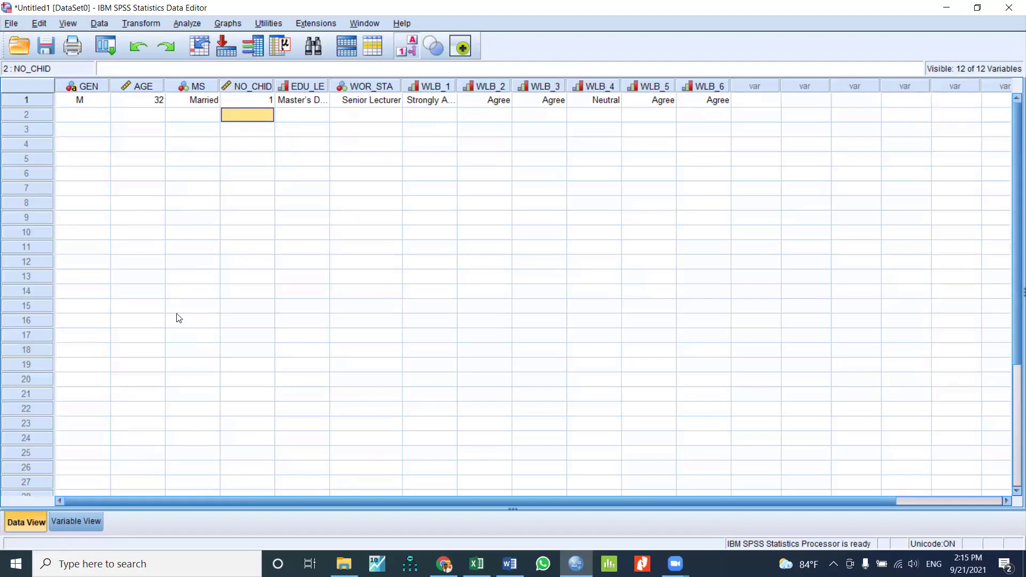
Replace the first respondent's GEN entry in row 1 with the digit 4
{"action": "left_click", "coordinate": [83, 100]}
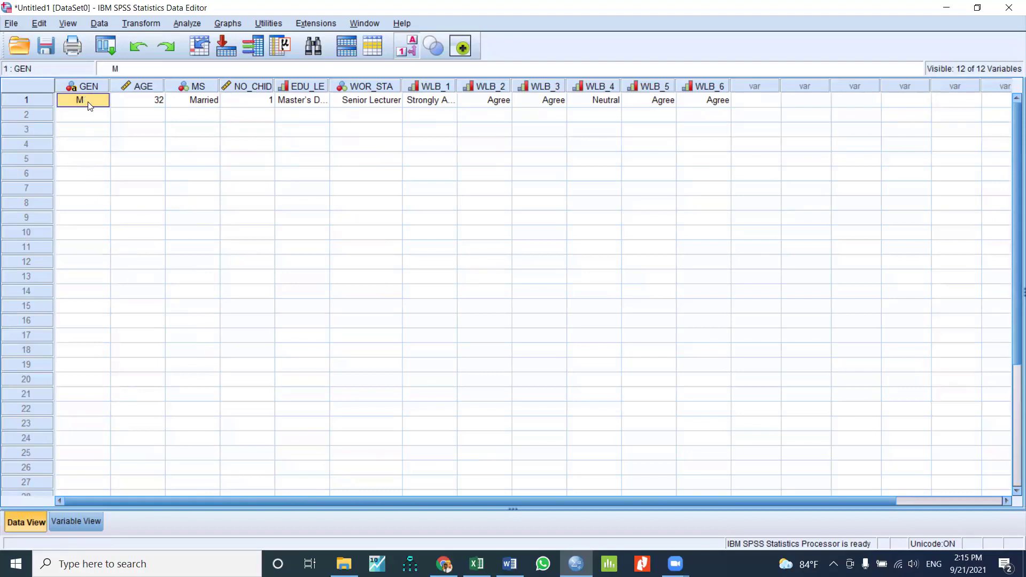
{"action": "left_click", "coordinate": [93, 99]}
{"action": "left_click", "coordinate": [83, 128]}
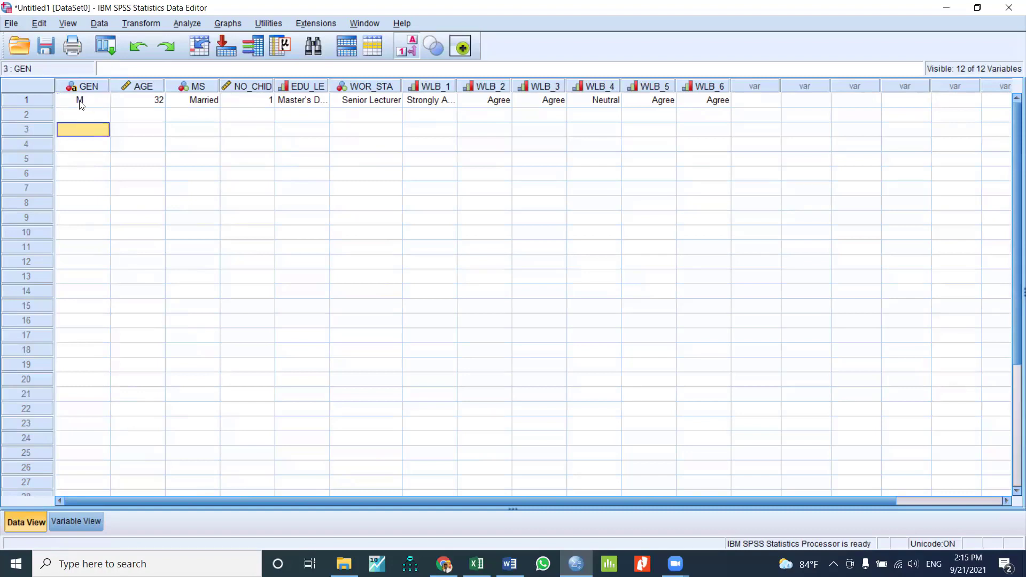
{"action": "left_click", "coordinate": [80, 104]}
{"action": "left_click", "coordinate": [82, 102]}
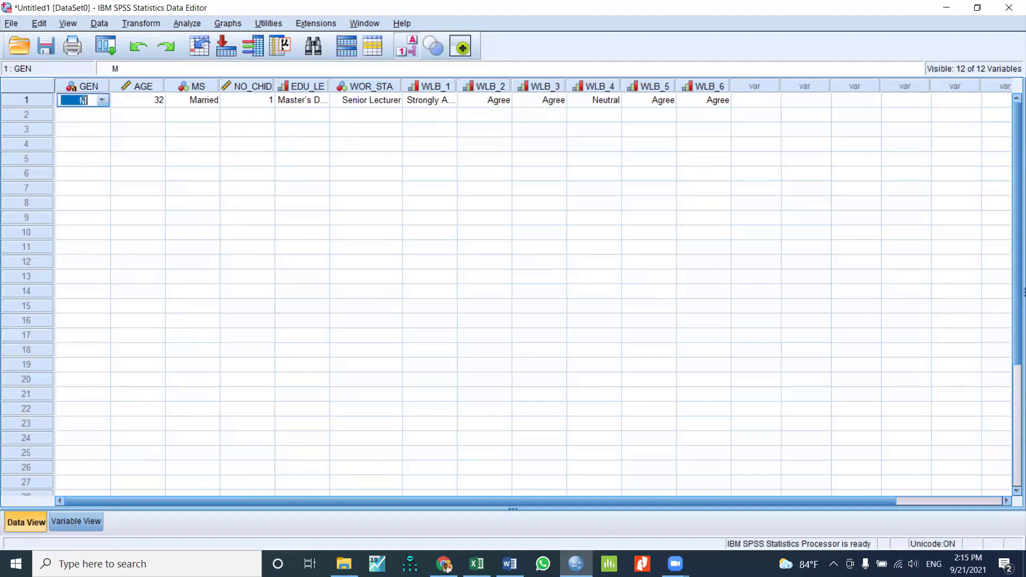
{"action": "type", "text": "4"}
{"action": "left_click", "coordinate": [89, 118]}
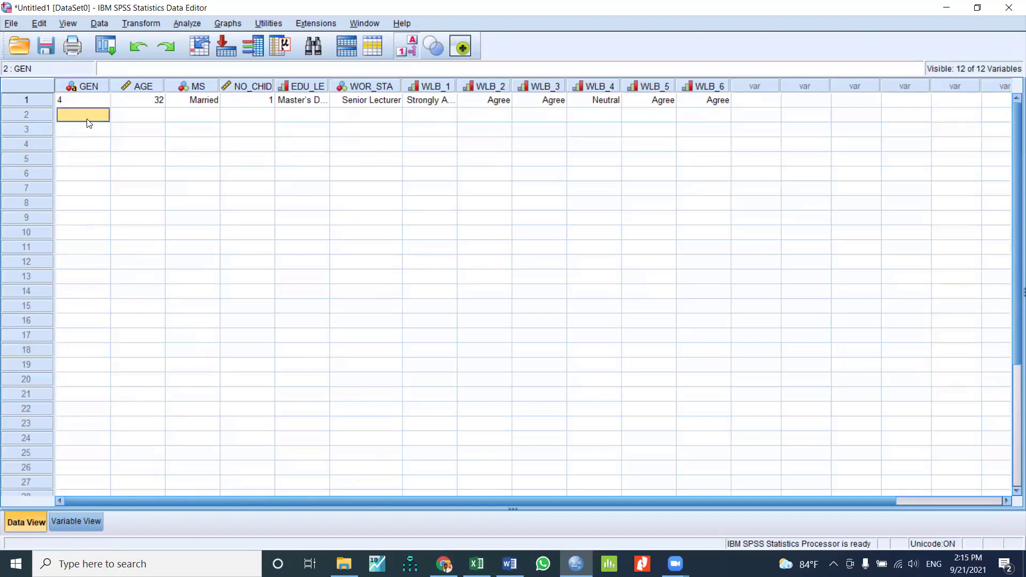
{"action": "left_click", "coordinate": [60, 143]}
{"action": "left_click", "coordinate": [74, 104]}
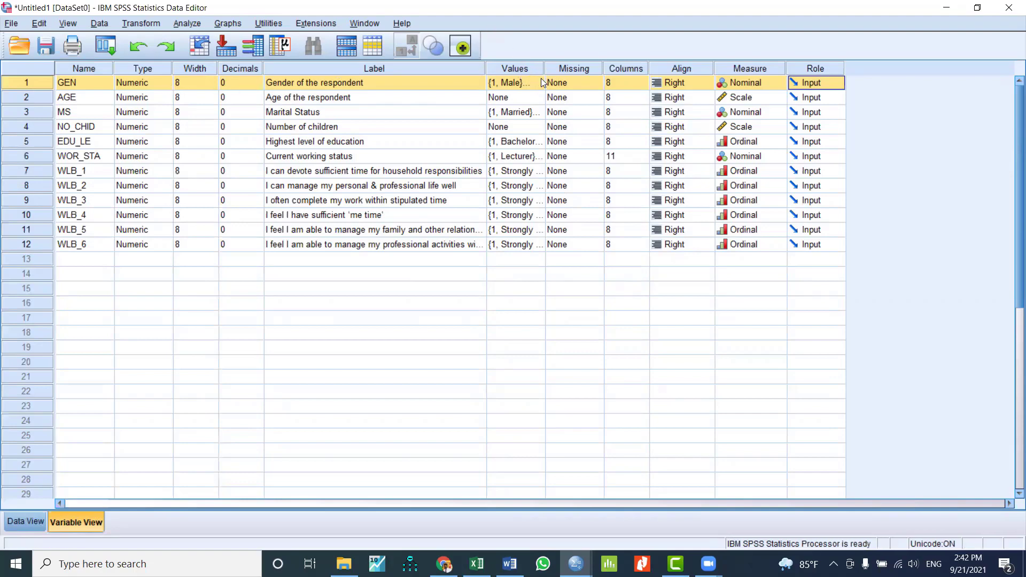
For the second respondent in row 2 of the data sheet, enter GEN 2, AGE 28, MS 2 and NO_CHID 0
{"action": "left_click", "coordinate": [26, 522]}
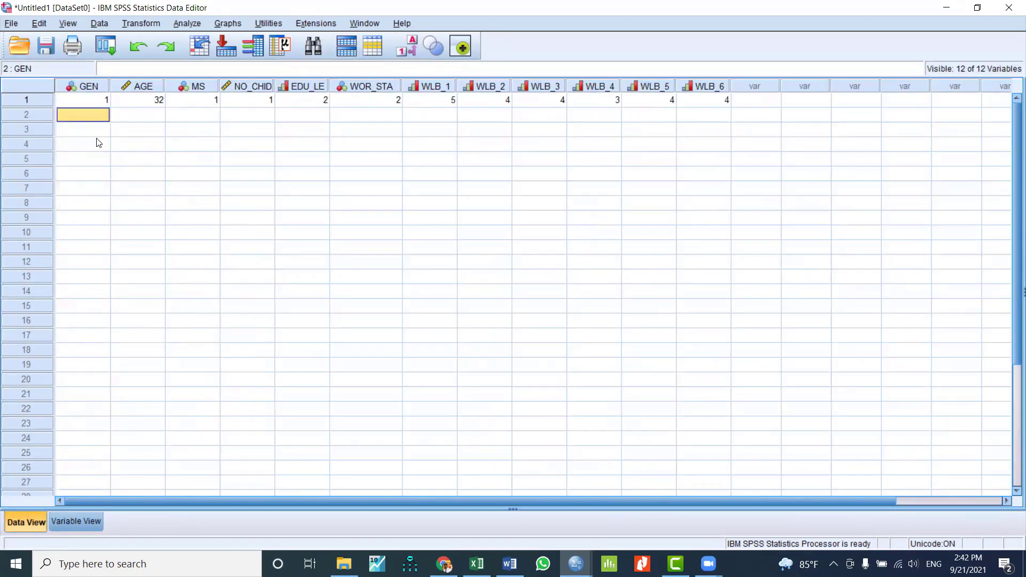
{"action": "type", "text": "2"}
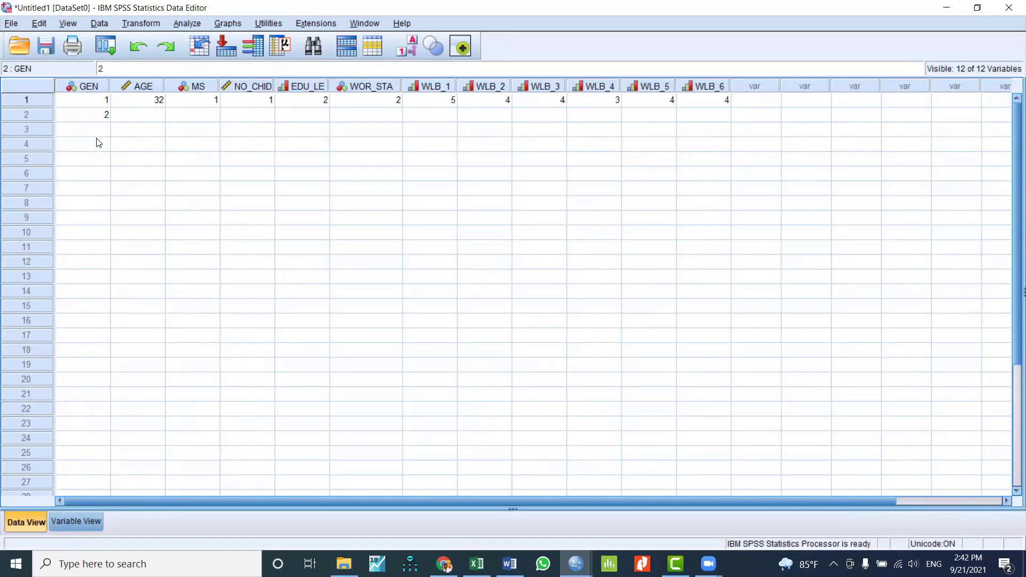
{"action": "key", "text": "Tab"}
{"action": "type", "text": "28"}
{"action": "key", "text": "Tab"}
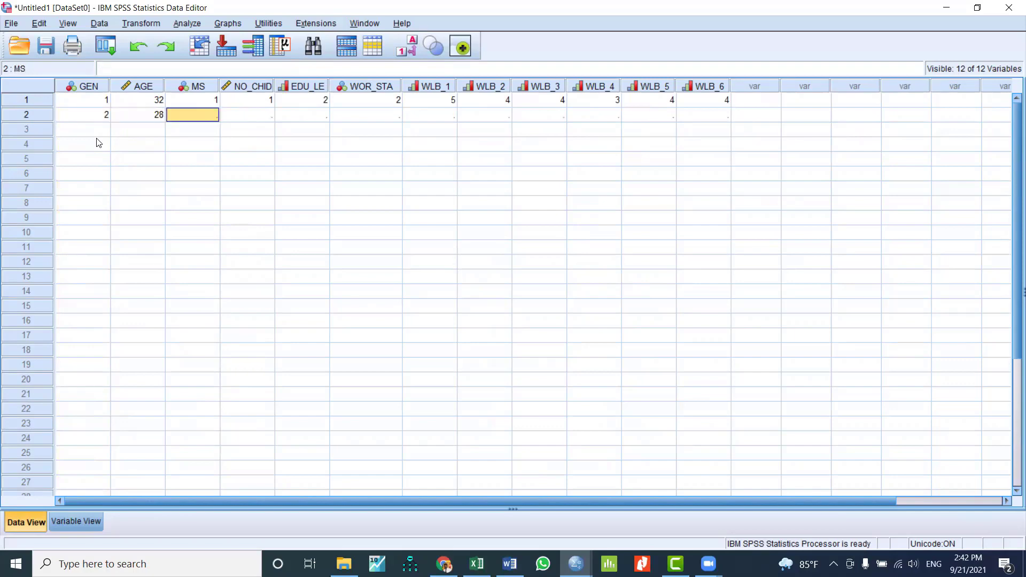
{"action": "type", "text": "2"}
{"action": "key", "text": "Tab"}
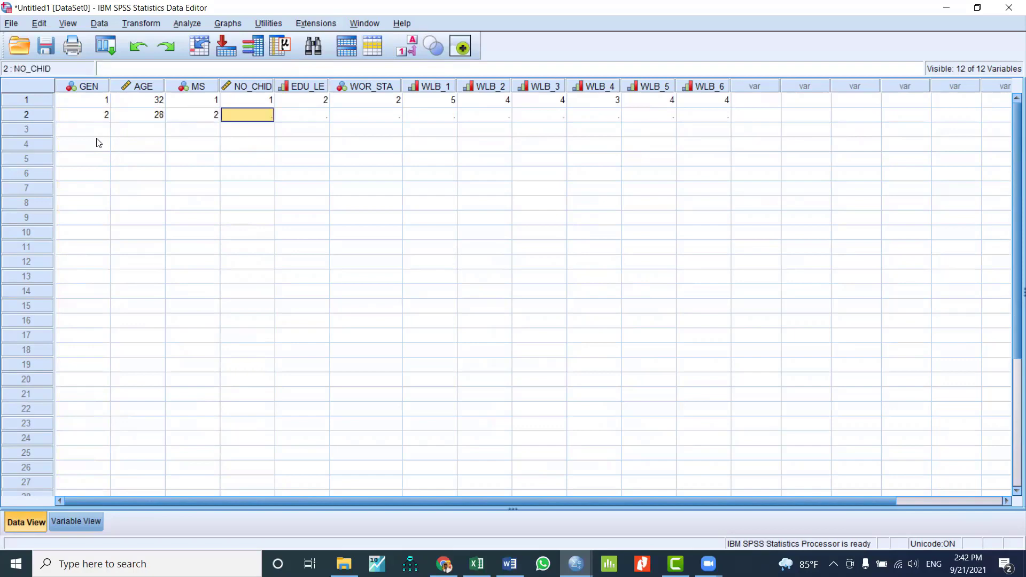
{"action": "type", "text": "0"}
{"action": "key", "text": "Tab"}
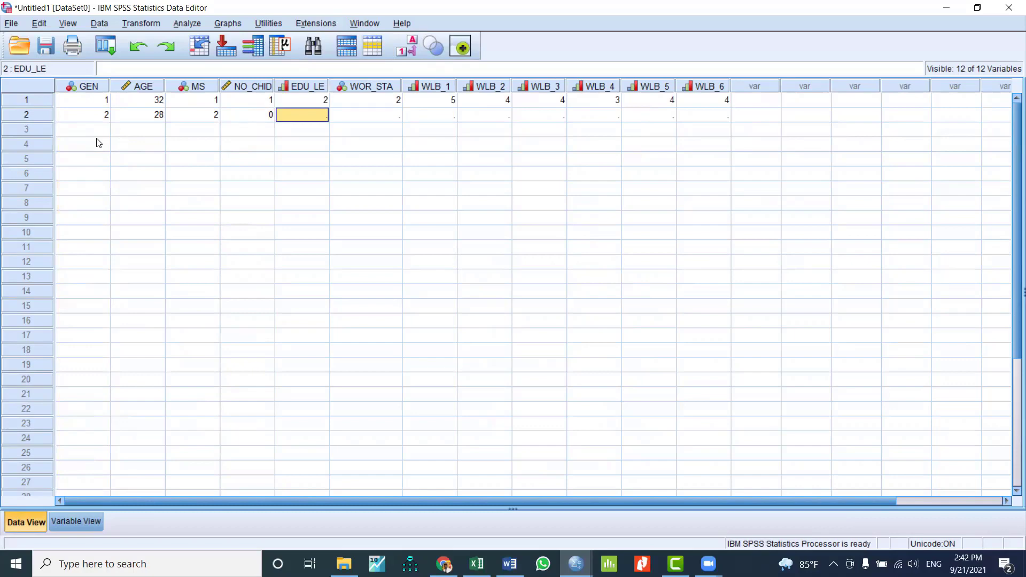
{"action": "key", "text": "Left"}
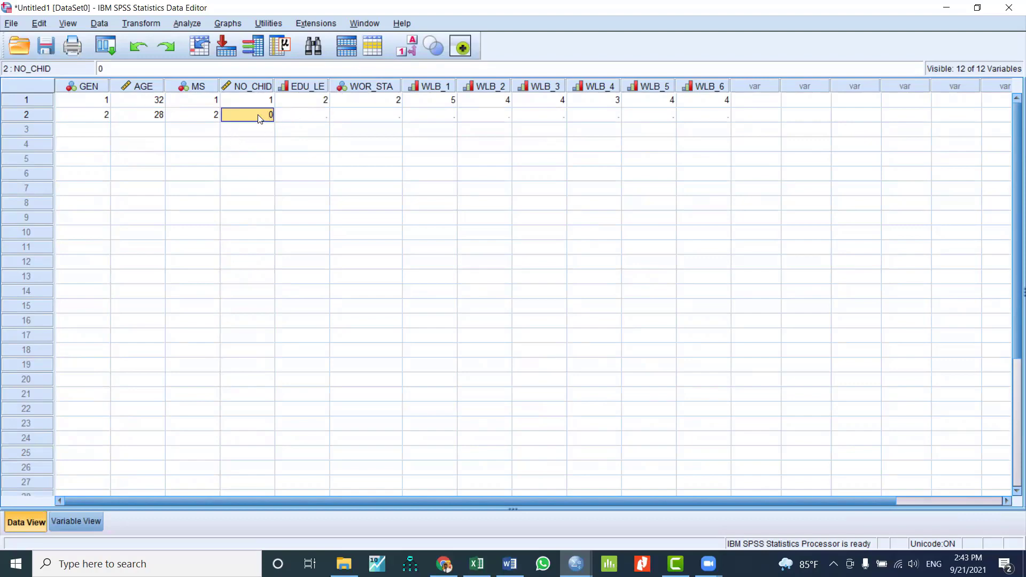
Replace the second respondent's NO_CHID value with 99 and define 99 as a discrete missing value for that variable
{"action": "type", "text": "99"}
{"action": "double_click", "coordinate": [255, 86]}
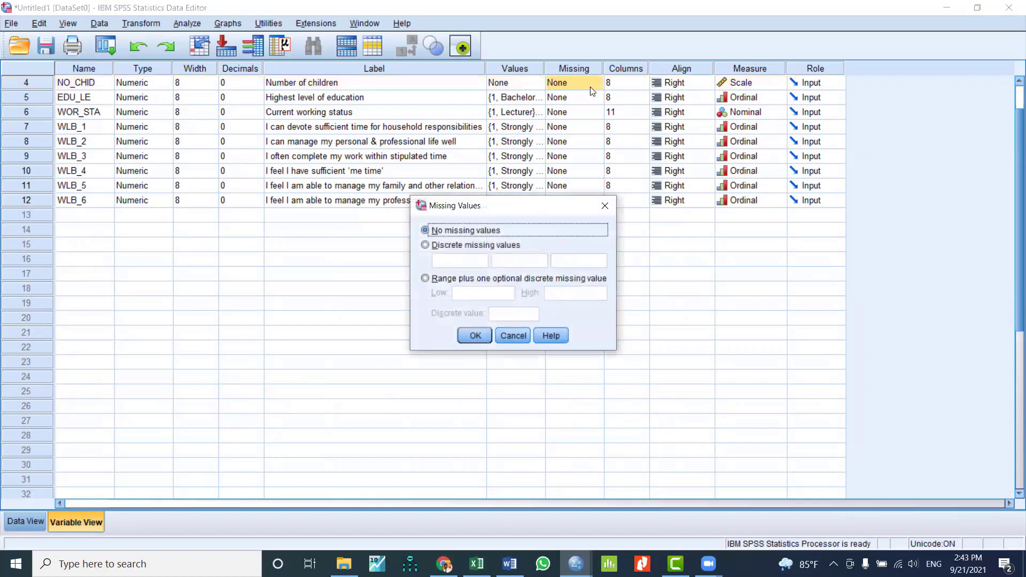
{"action": "left_click", "coordinate": [426, 245]}
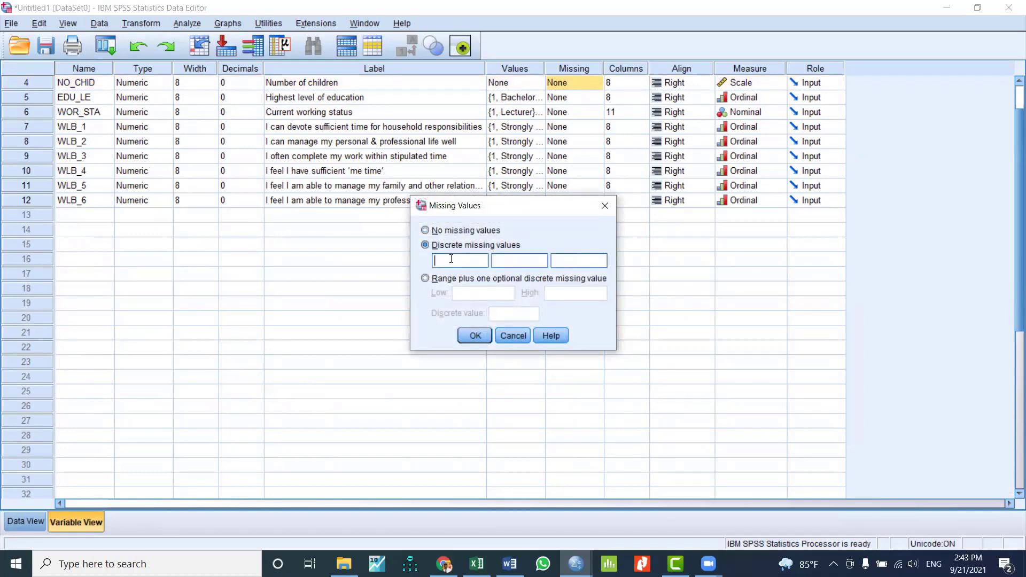
{"action": "type", "text": "99"}
{"action": "left_click", "coordinate": [473, 338]}
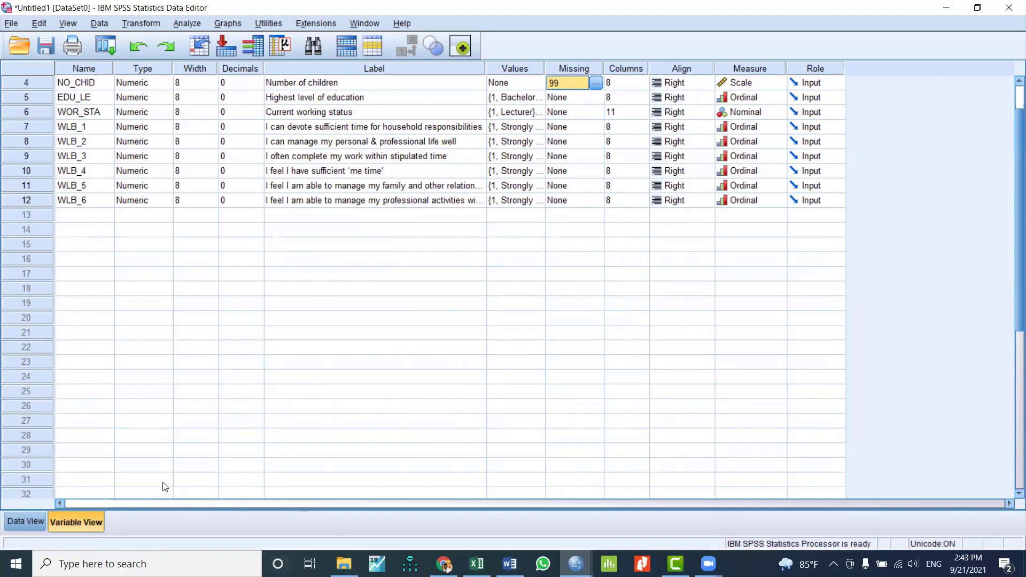
In row 2 of the data sheet, enter 1 for EDU_LE and 1 for WOR_STA
{"action": "left_click", "coordinate": [22, 521]}
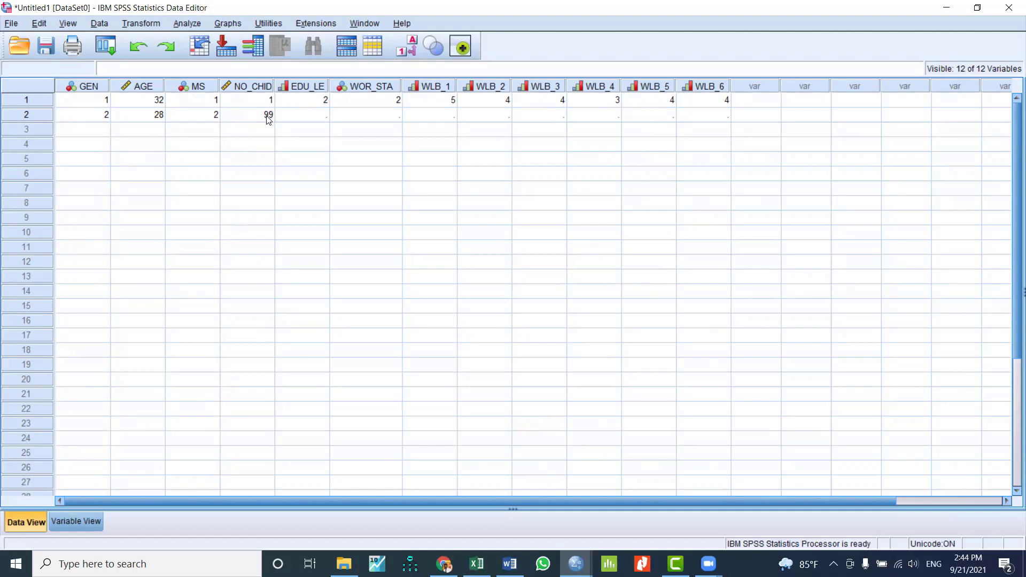
{"action": "left_click", "coordinate": [303, 119]}
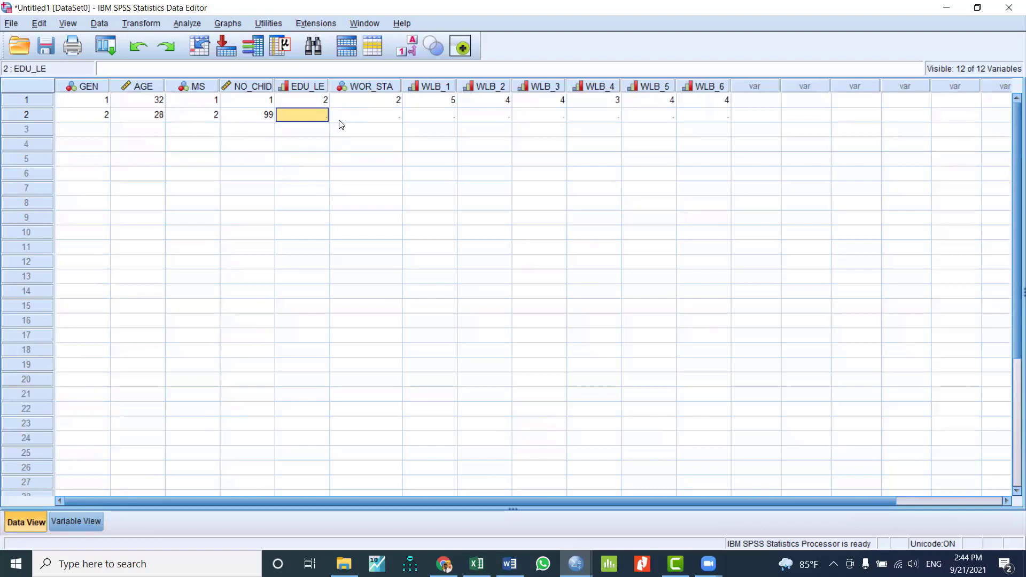
{"action": "type", "text": "1"}
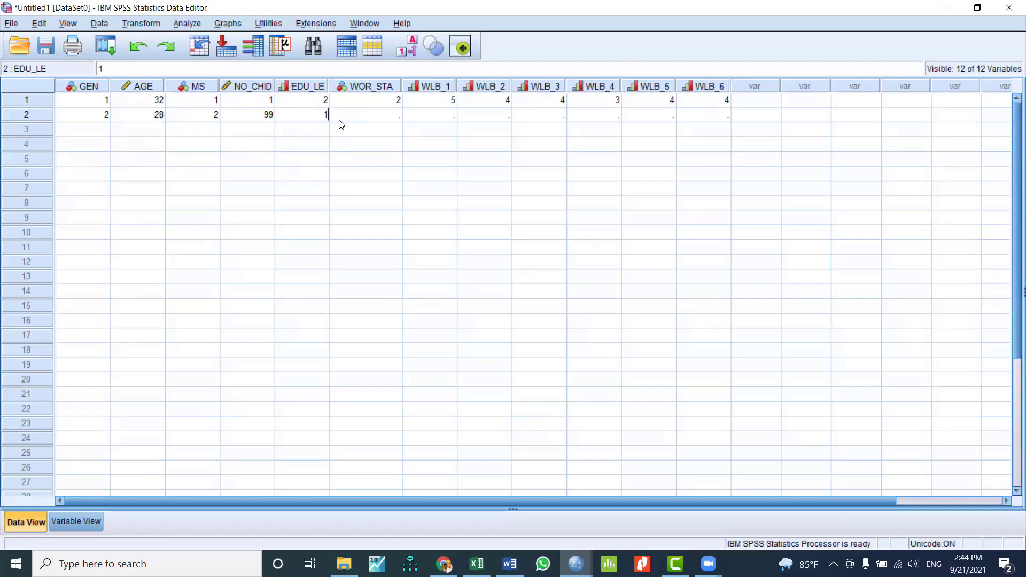
{"action": "key", "text": "Tab"}
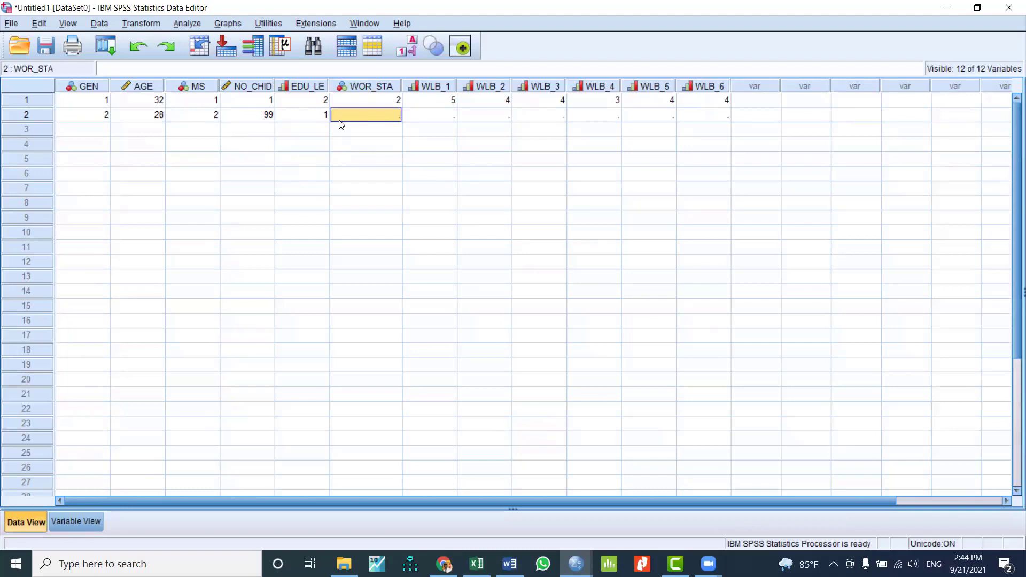
{"action": "type", "text": "1"}
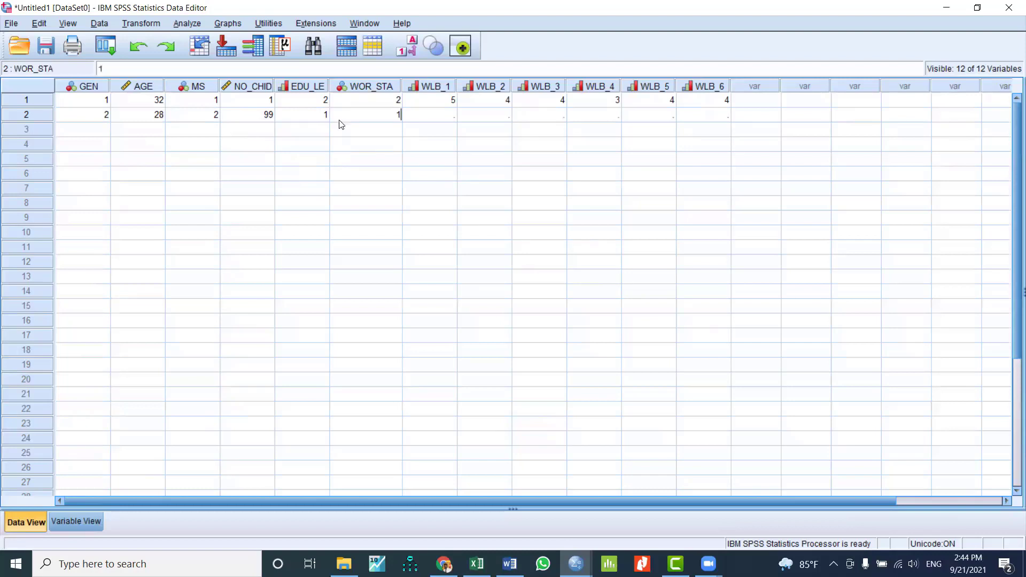
{"action": "key", "text": "Tab"}
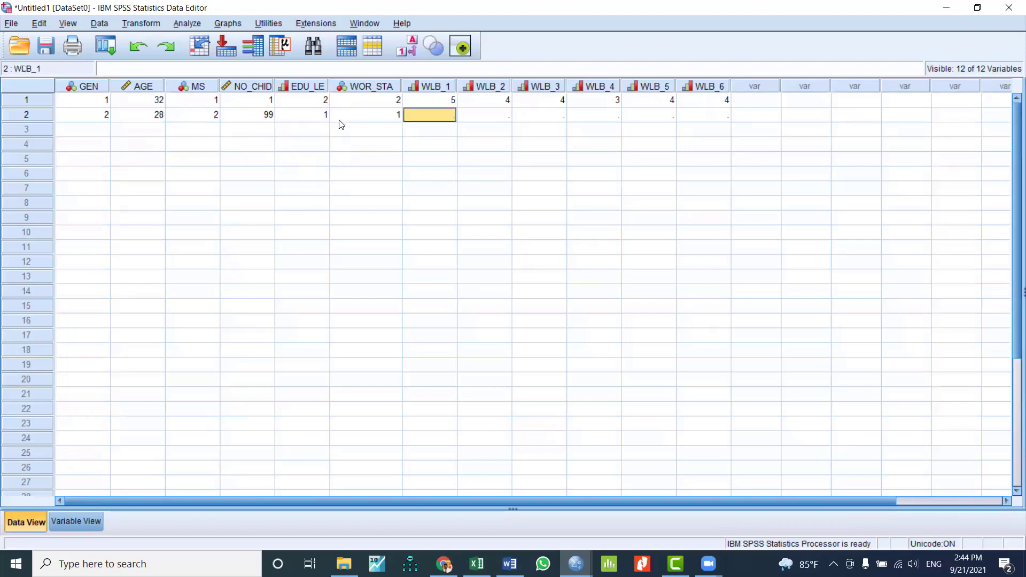
Enter the second respondent's Work-life Balance answers in row 2, WLB_1 through WLB_6, as 3, 4, 4, 4, 3 and 2
{"action": "type", "text": "3"}
{"action": "key", "text": "Tab"}
{"action": "type", "text": "4"}
{"action": "key", "text": "Tab"}
{"action": "type", "text": "4"}
{"action": "key", "text": "Tab"}
{"action": "type", "text": "4"}
{"action": "key", "text": "Tab"}
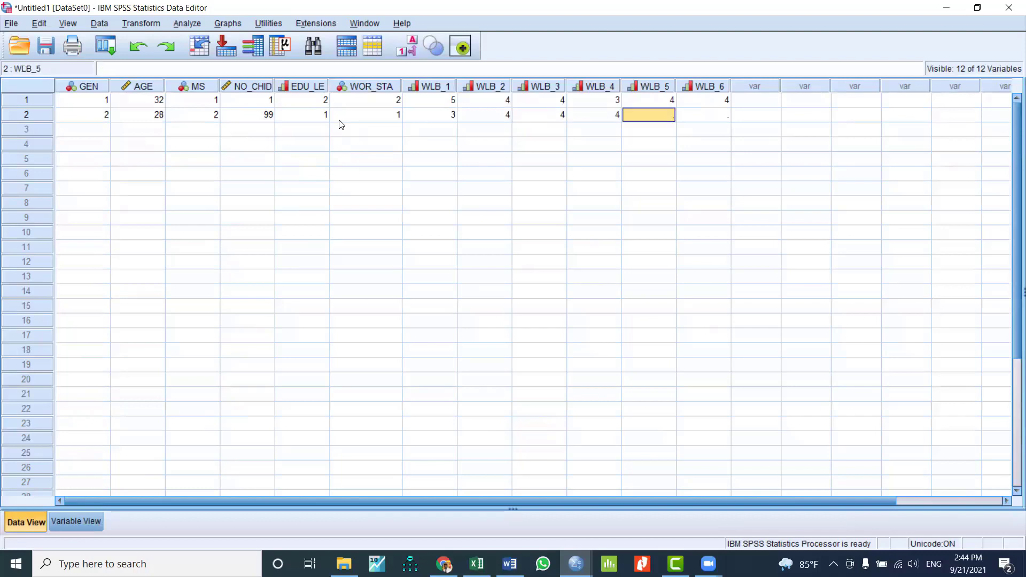
{"action": "type", "text": "3"}
{"action": "key", "text": "Tab"}
{"action": "type", "text": "2"}
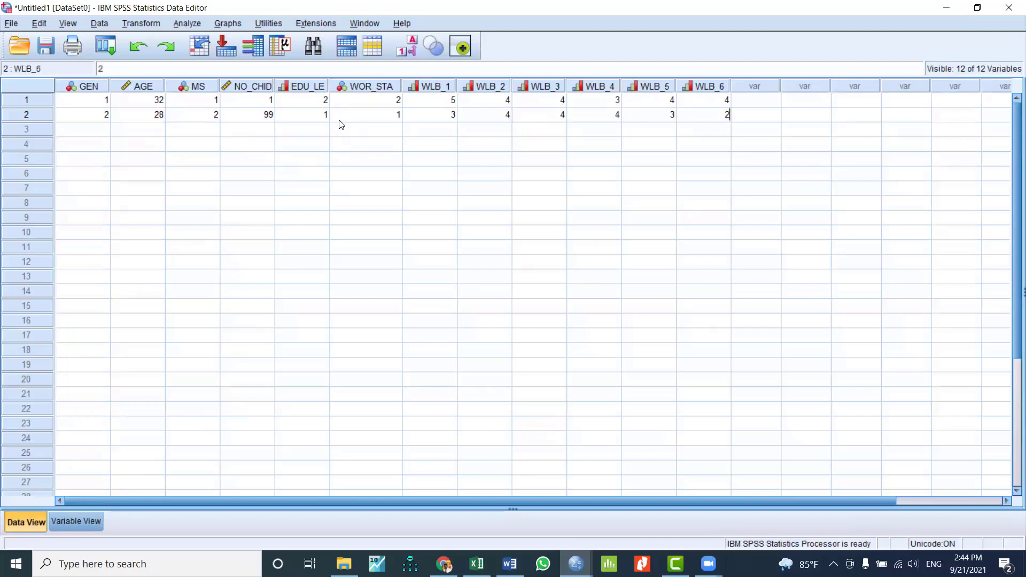
{"action": "key", "text": "Return"}
{"action": "left_click", "coordinate": [477, 178]}
{"action": "left_click", "coordinate": [33, 114]}
{"action": "left_click", "coordinate": [129, 147]}
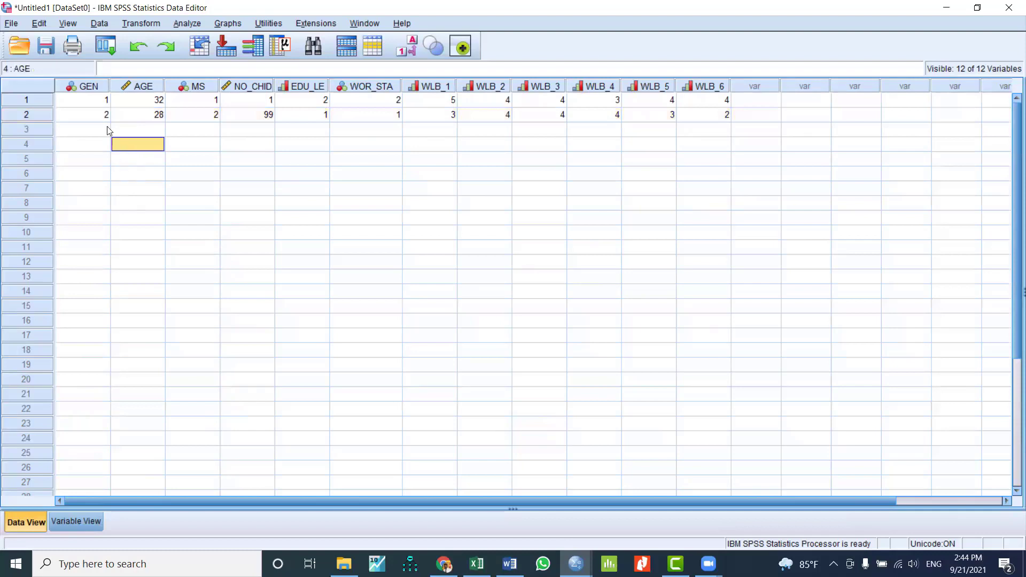
{"action": "left_click", "coordinate": [71, 128]}
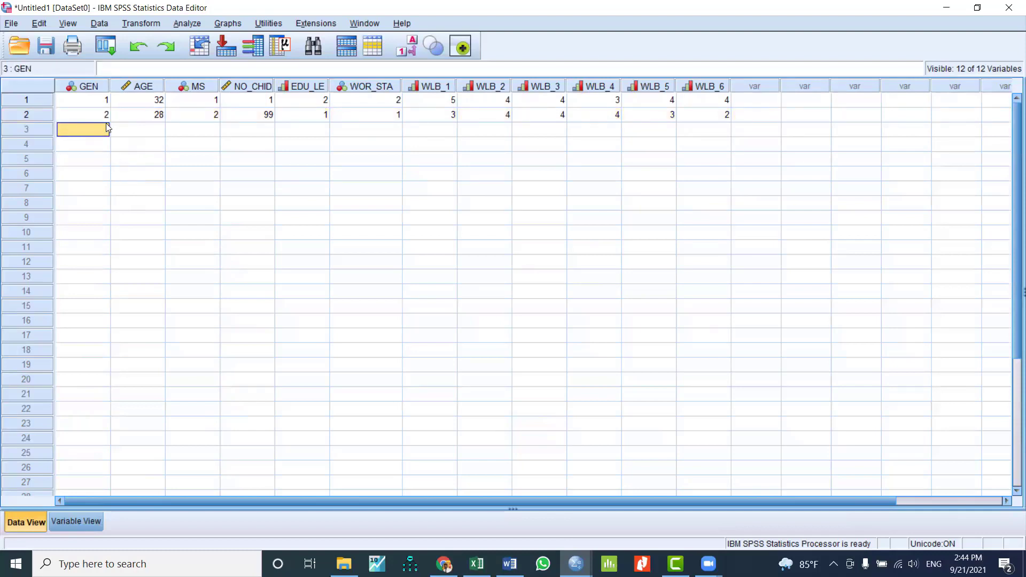
{"action": "key", "text": "Right"}
{"action": "key", "text": "Right"}
{"action": "key", "text": "Right"}
{"action": "key", "text": "Right"}
{"action": "key", "text": "Right"}
{"action": "key", "text": "Right"}
{"action": "key", "text": "Right"}
{"action": "key", "text": "Right"}
{"action": "key", "text": "Right"}
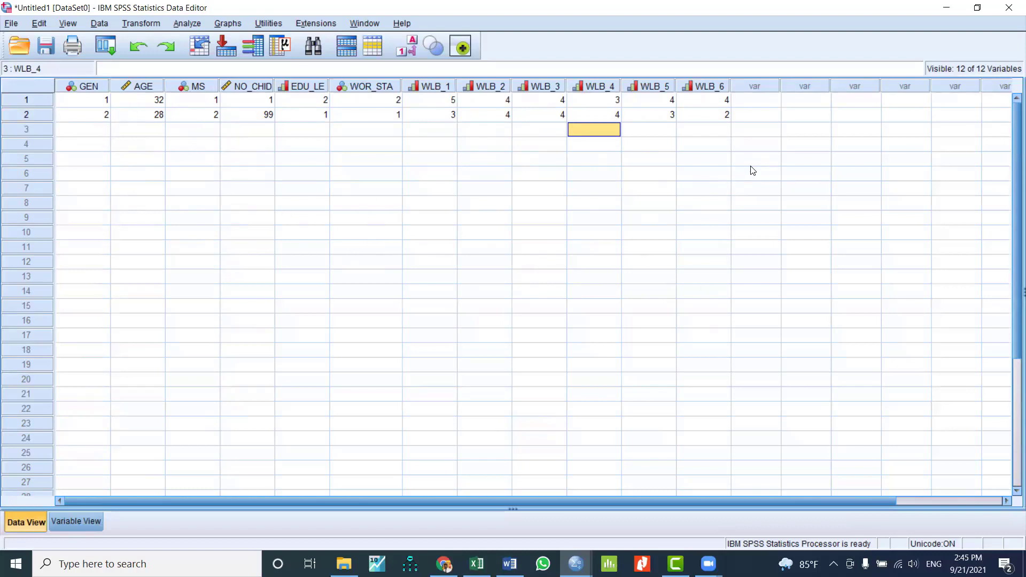
Review the variable definitions, including the measurement level of WLB_1, alongside the two respondents' coded rows in the data sheet
{"action": "left_click", "coordinate": [93, 523]}
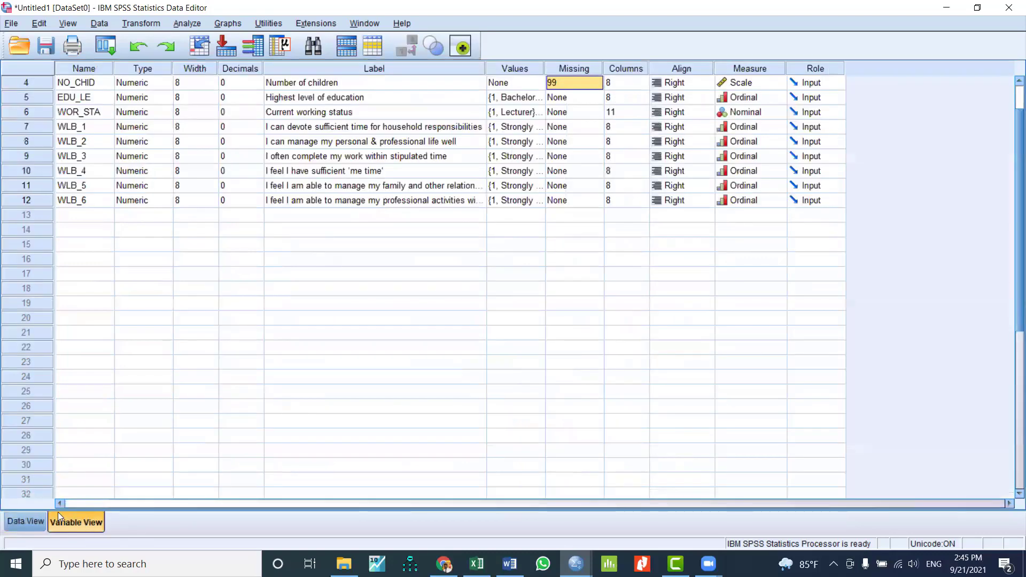
{"action": "left_click", "coordinate": [27, 521]}
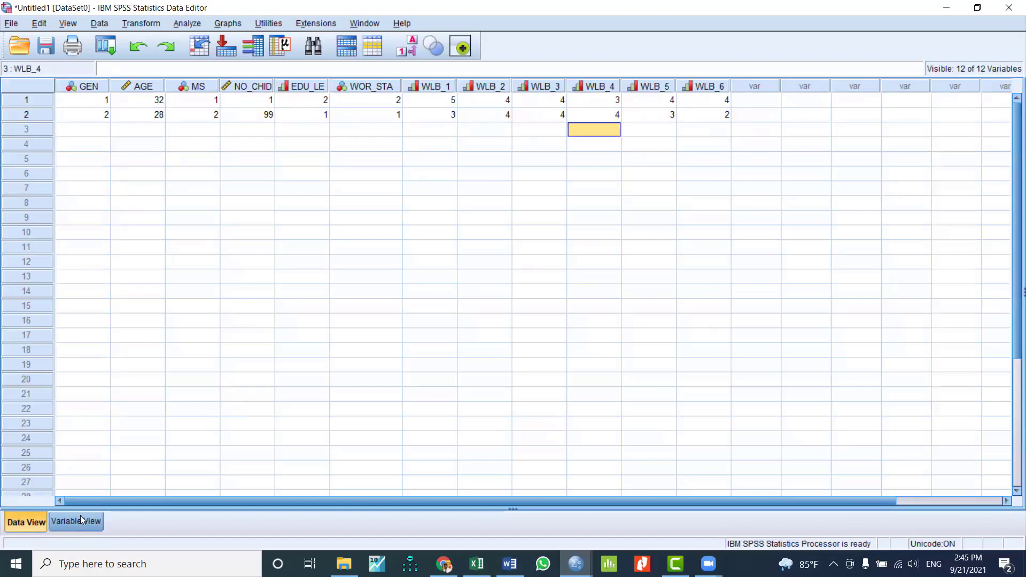
{"action": "left_click", "coordinate": [98, 522]}
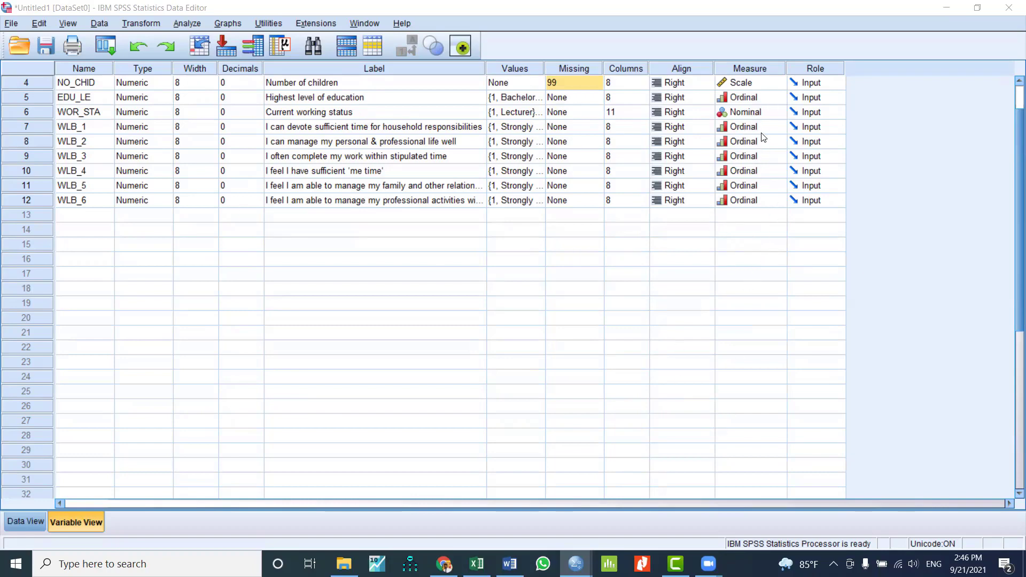
{"action": "left_click", "coordinate": [782, 128]}
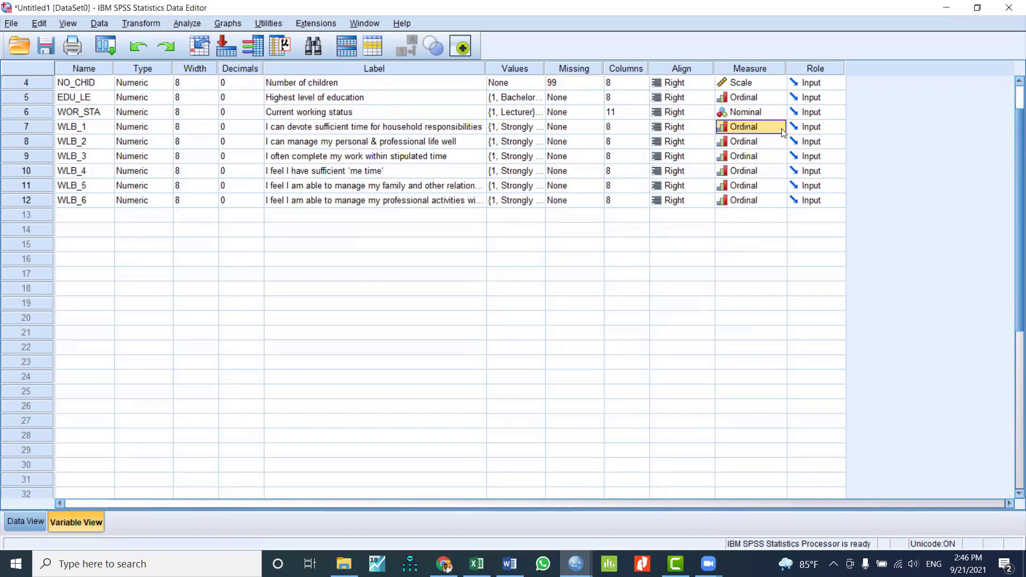
{"action": "left_click", "coordinate": [705, 278]}
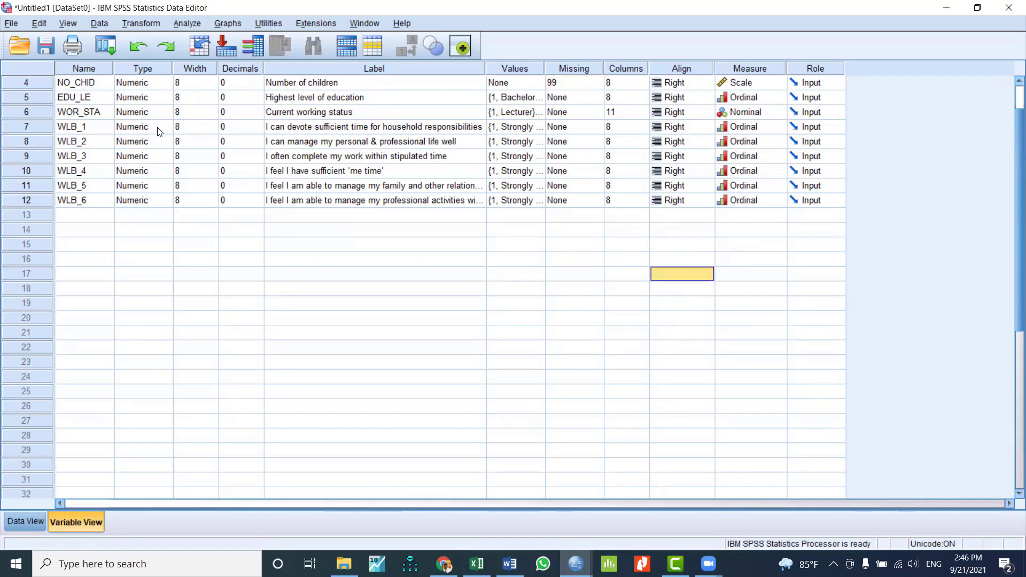
{"action": "left_click", "coordinate": [15, 522]}
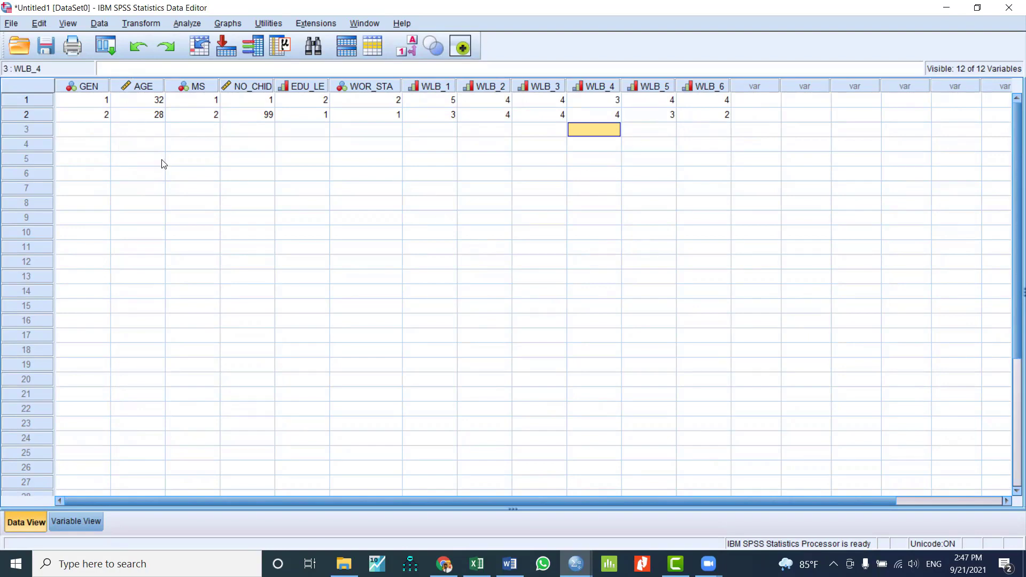
{"action": "left_click", "coordinate": [80, 523]}
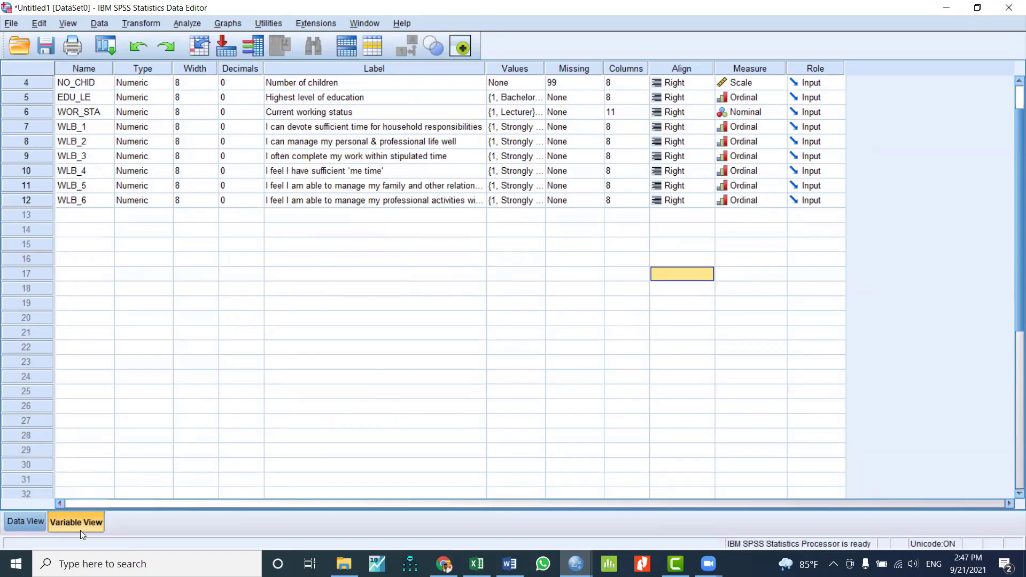
{"action": "left_click", "coordinate": [11, 530]}
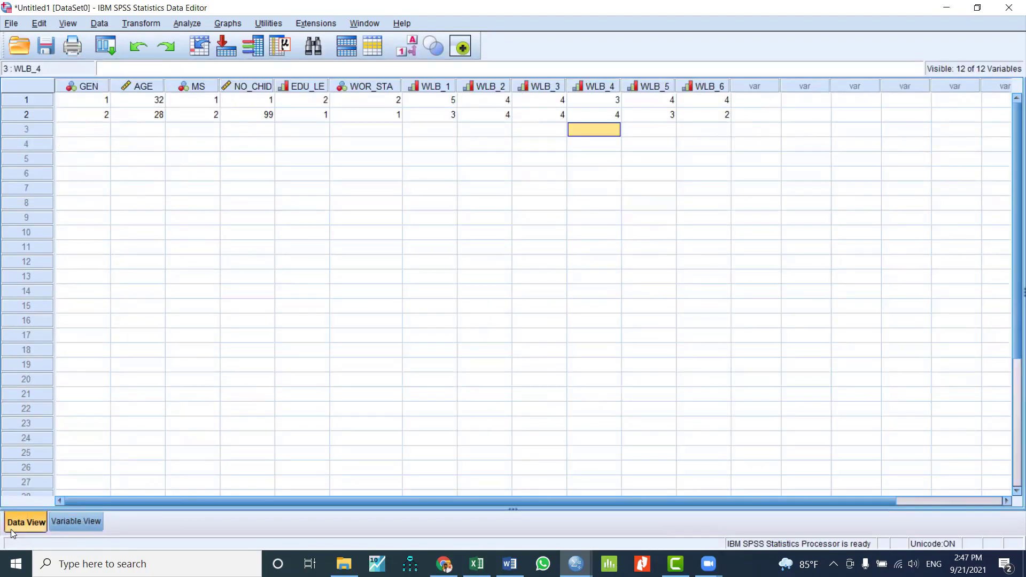